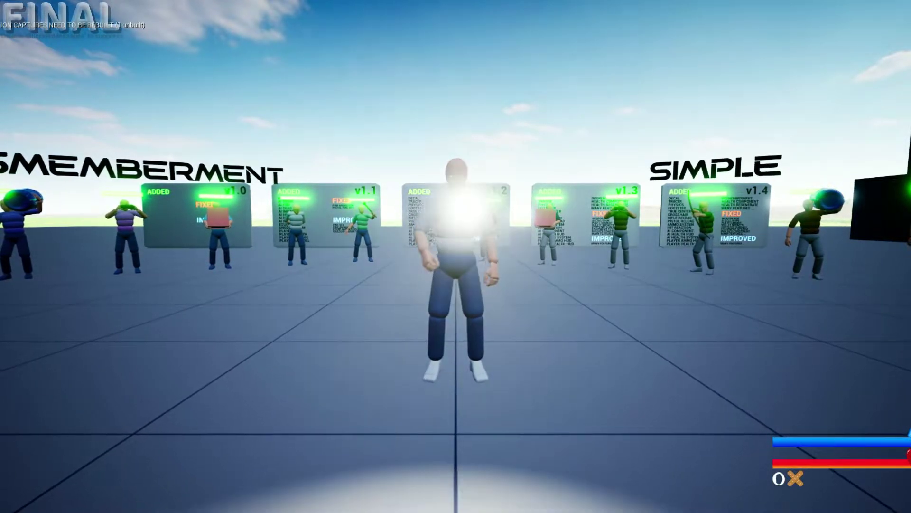
Step: In the play test, crouch and toggle the flashlight on and off a few times
key("c")
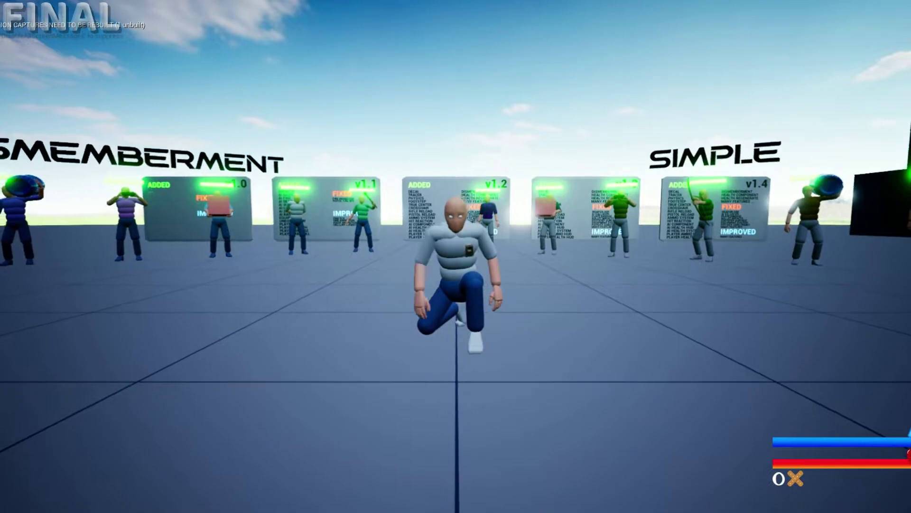
key("f")
key("f")
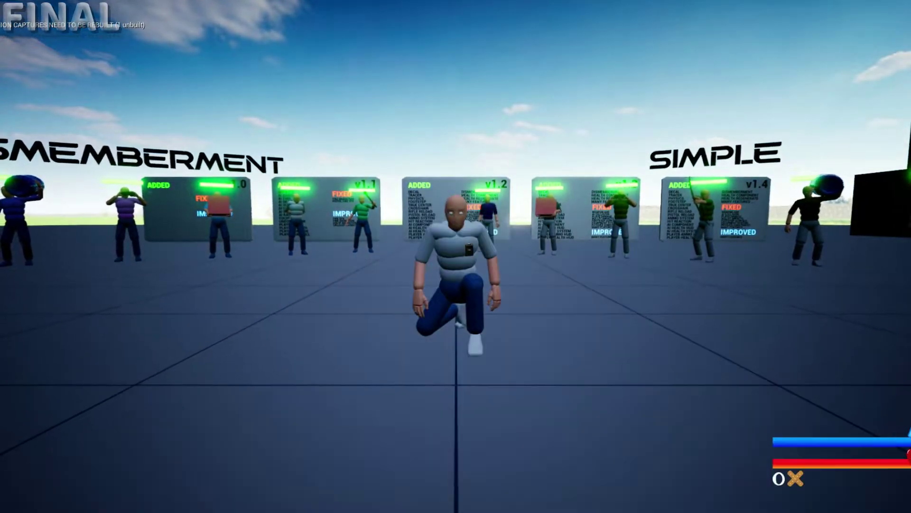
key("f")
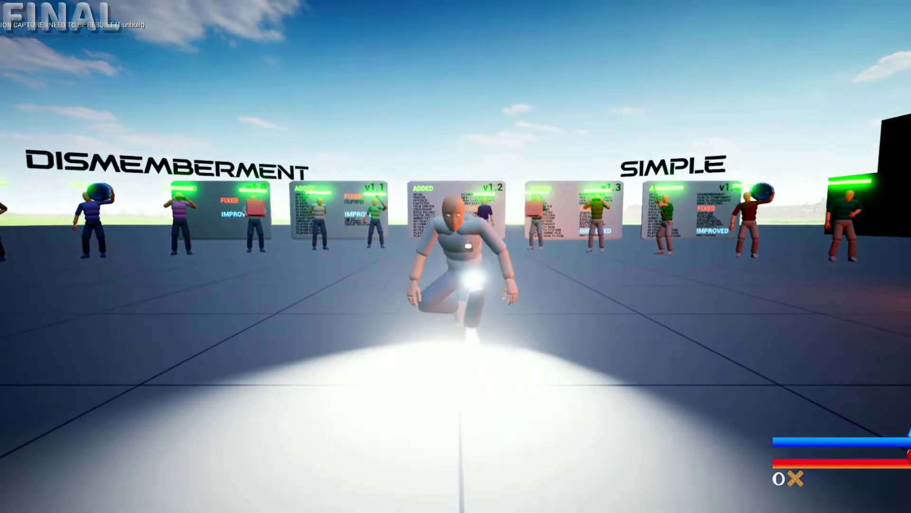
key("f")
key("c")
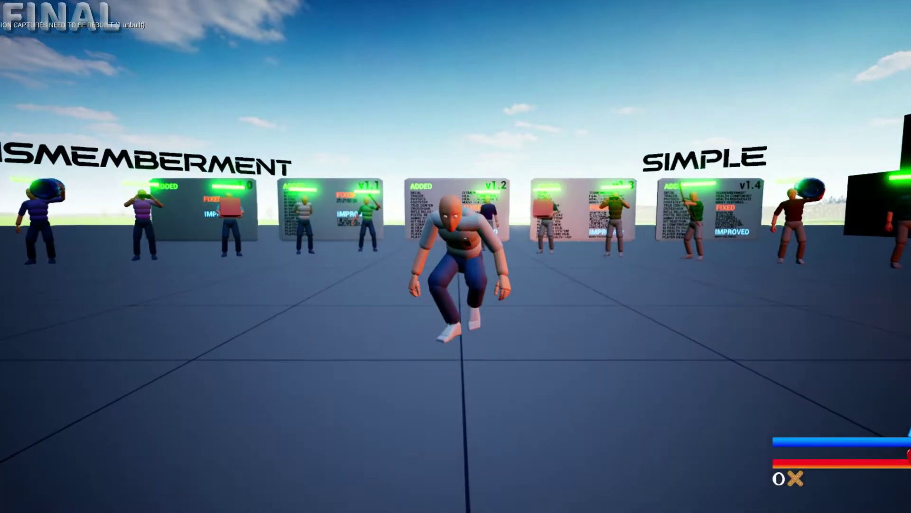
key("f")
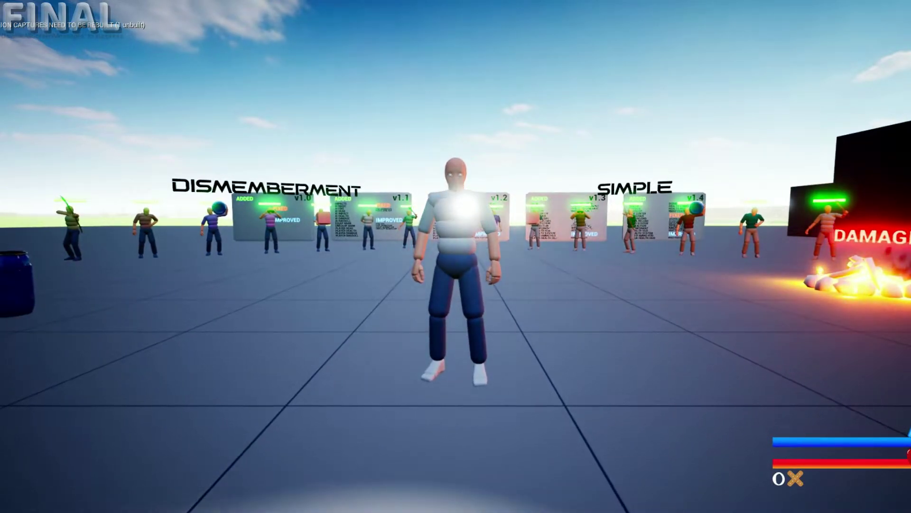
key("c")
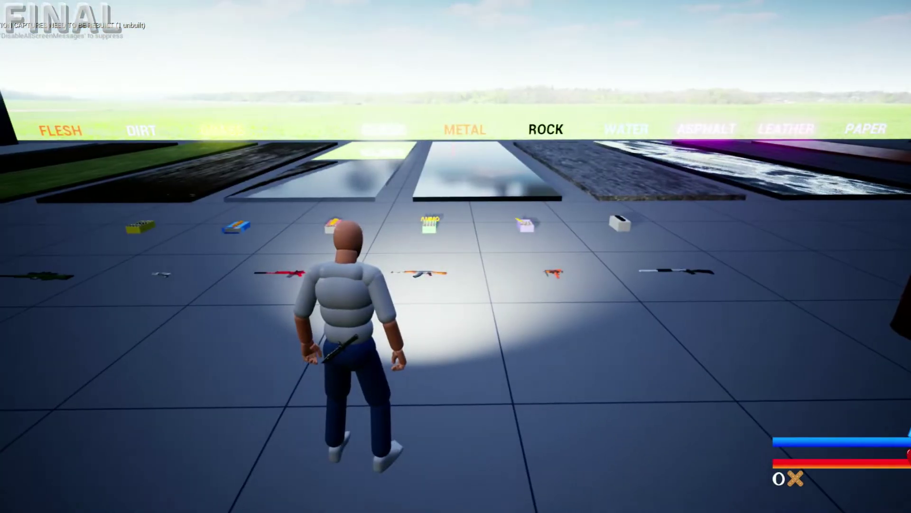
Step: Walk the character past the LOCO building, the car, NPCs and barrels and through the doorway
key("w")
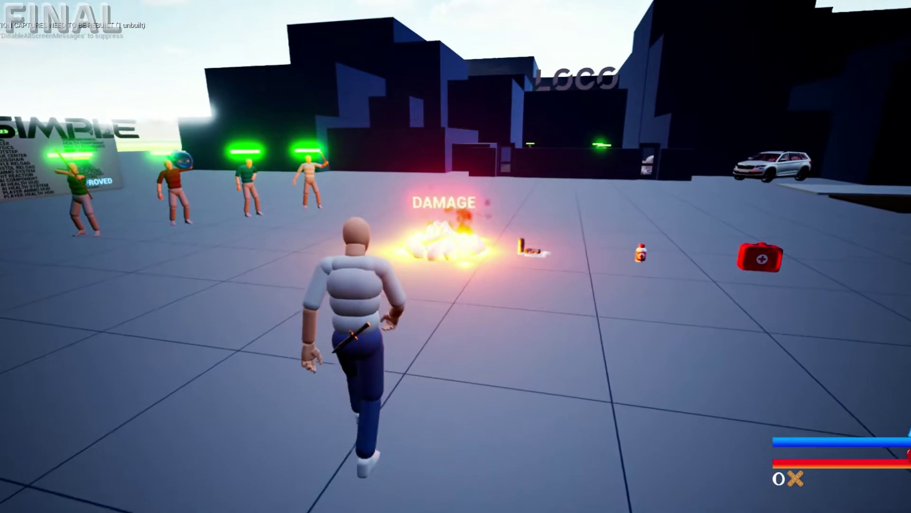
key("w")
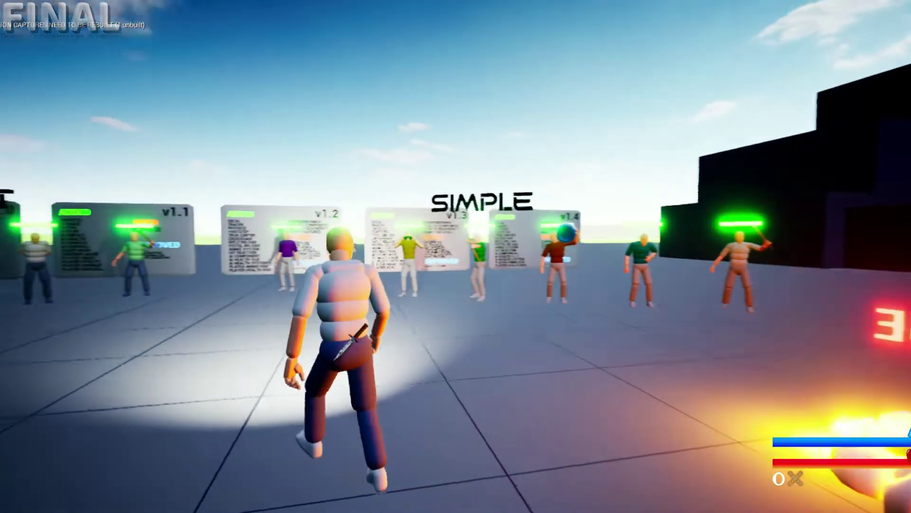
key("w")
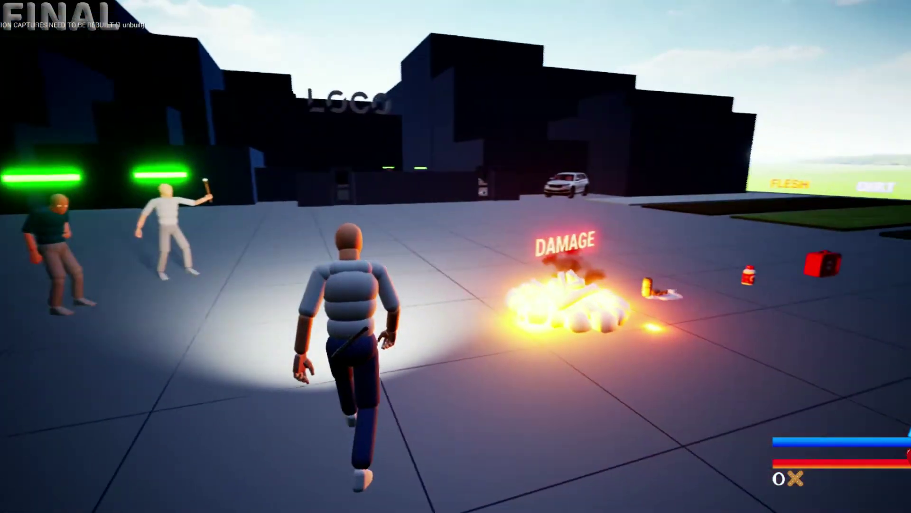
key("w")
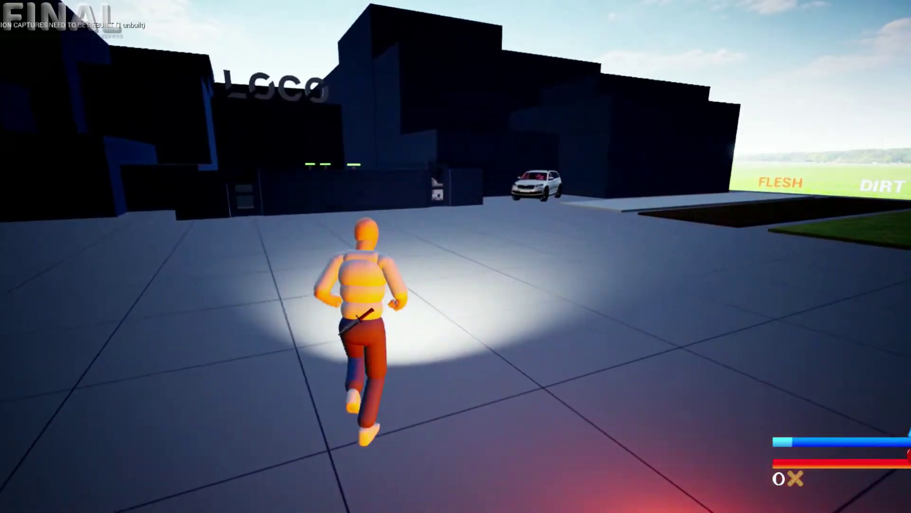
key("w")
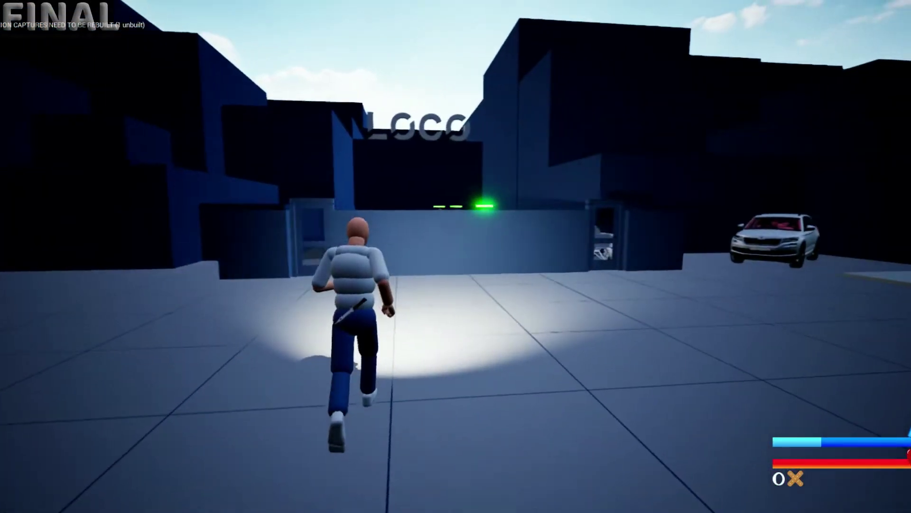
key("w")
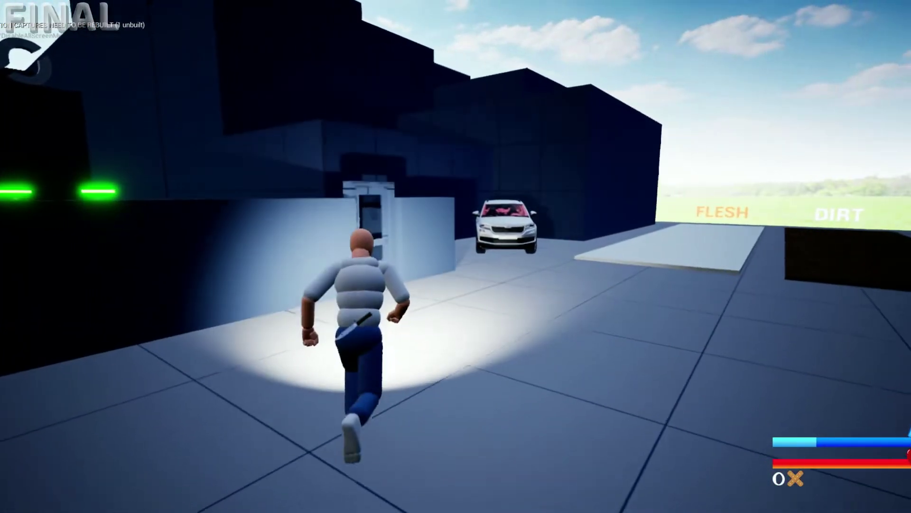
key("w")
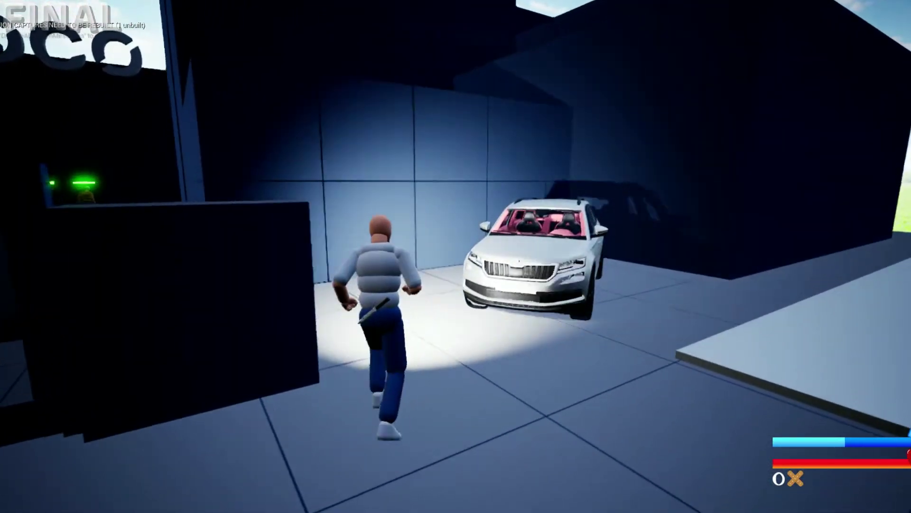
key("w")
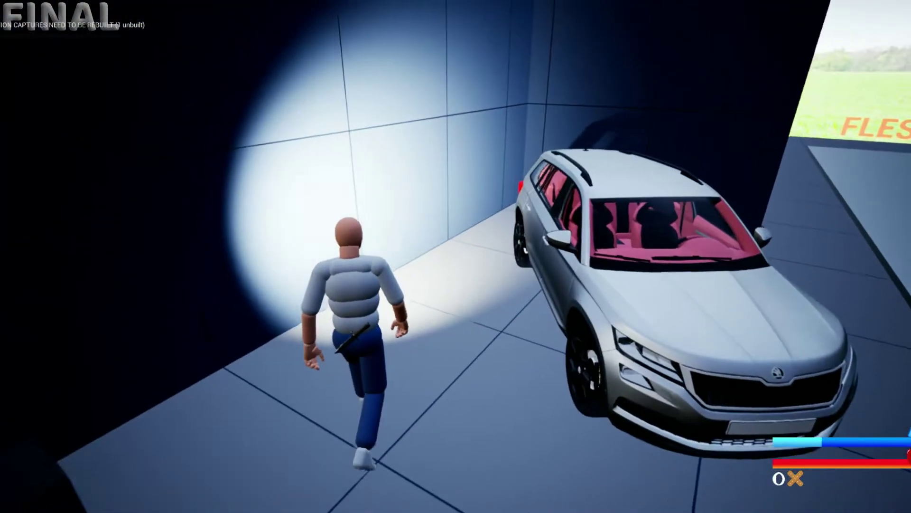
key("w")
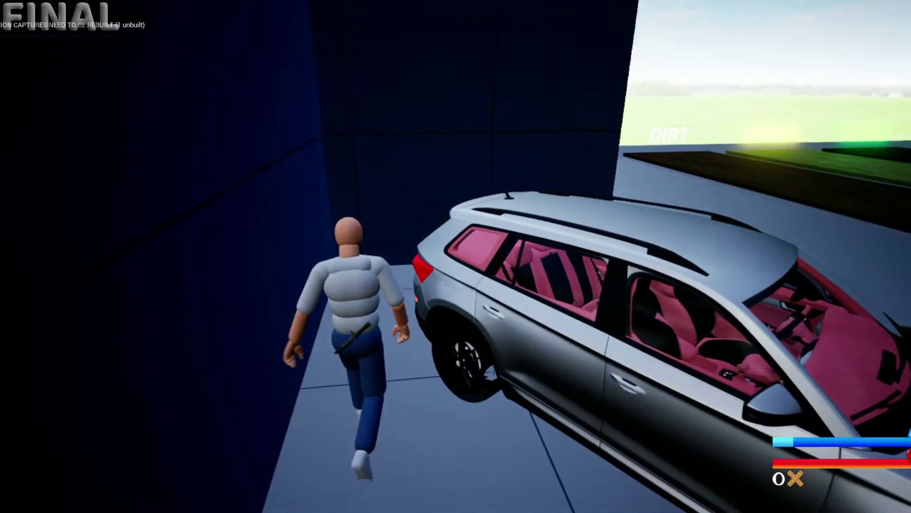
key("w")
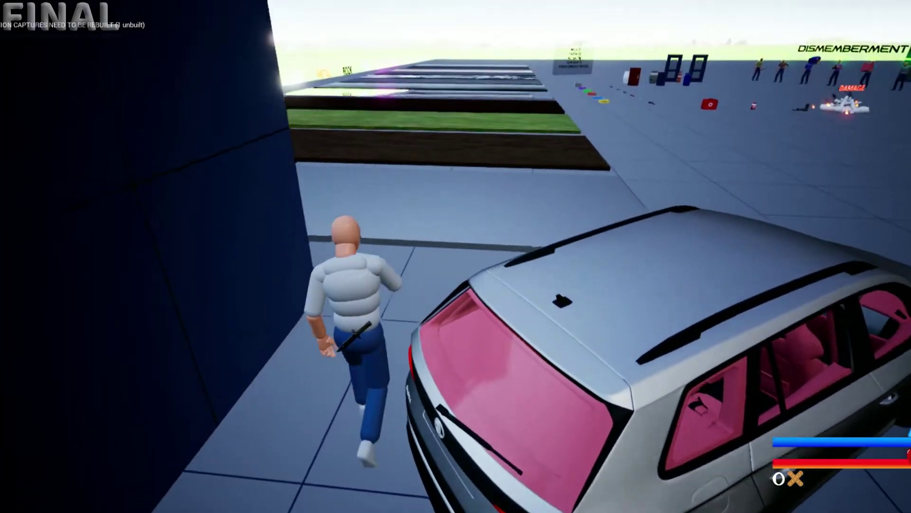
key("w")
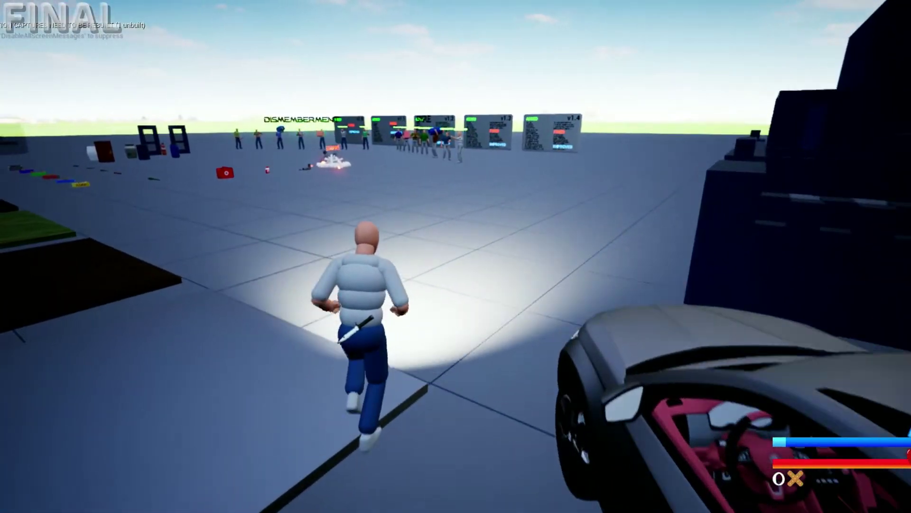
key("w")
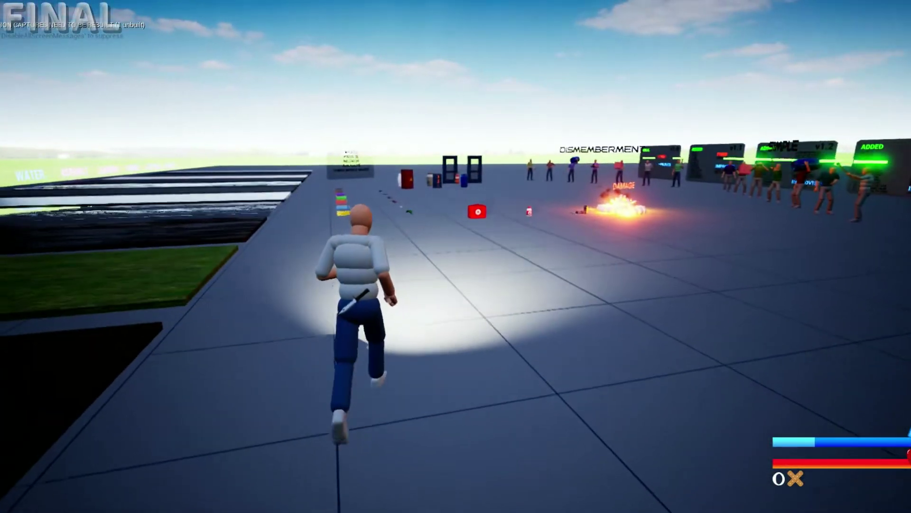
key("w")
key("w")
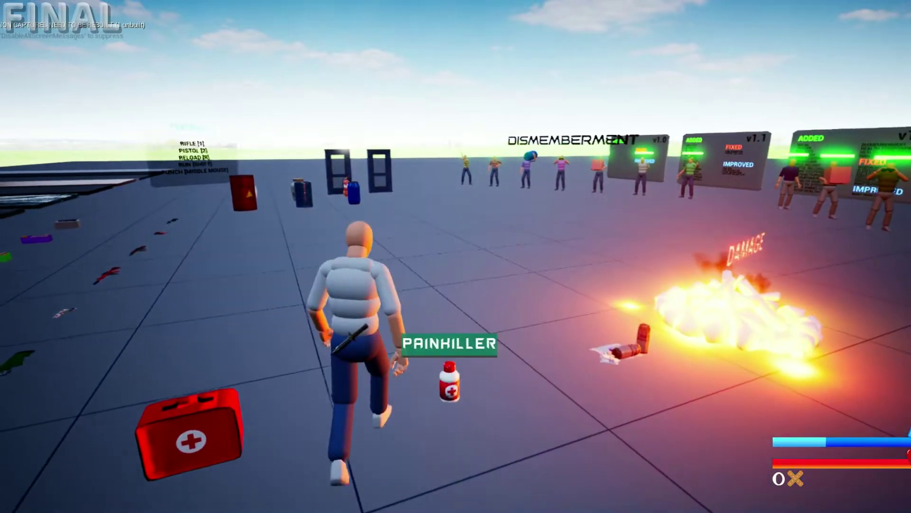
key("w")
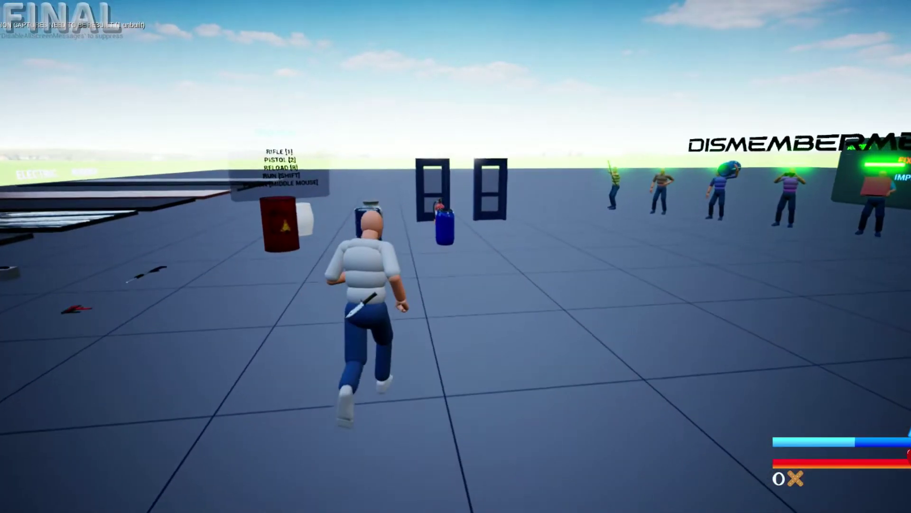
key("w")
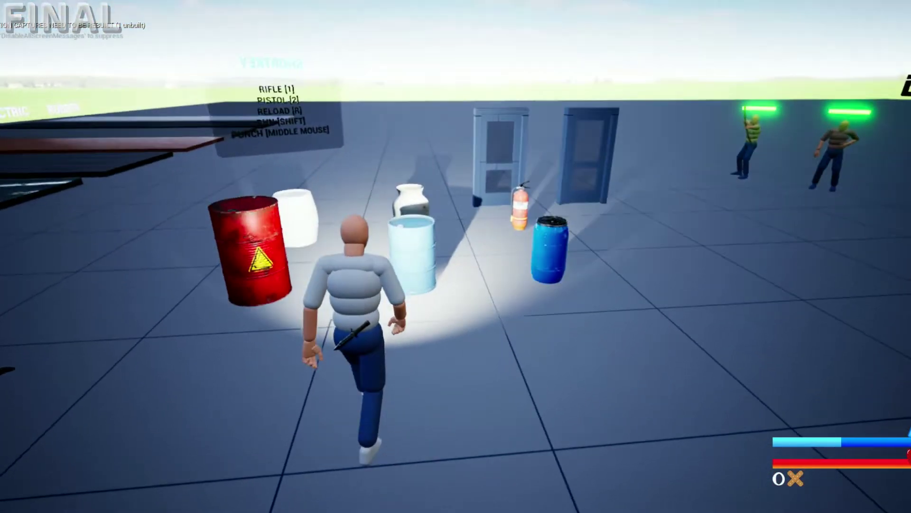
key("c")
key("w")
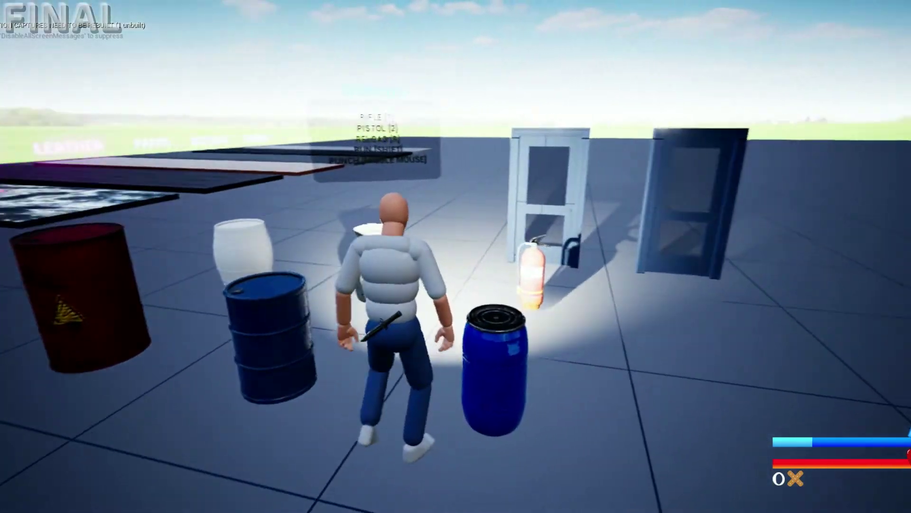
key("w")
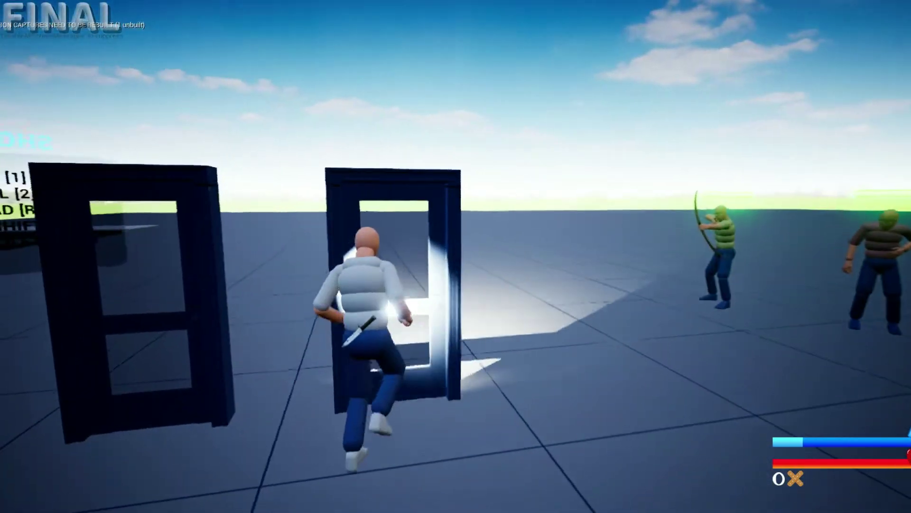
key("w")
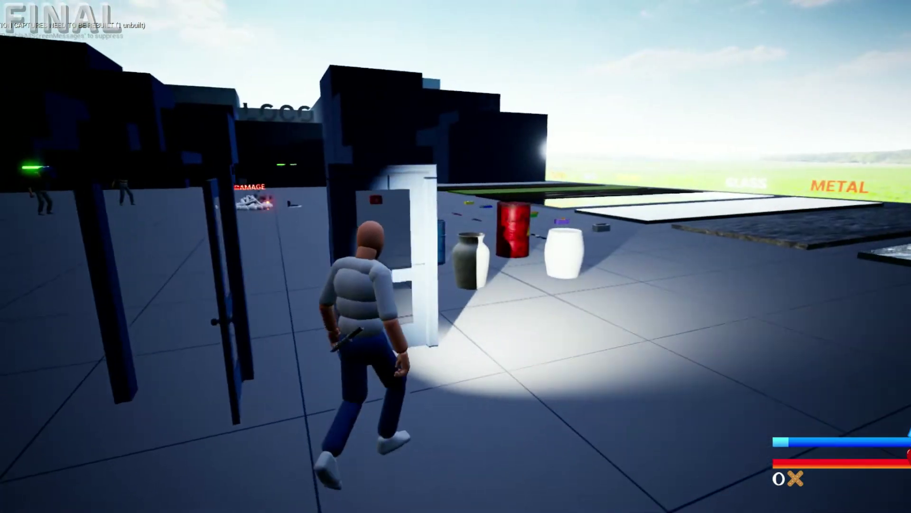
key("w")
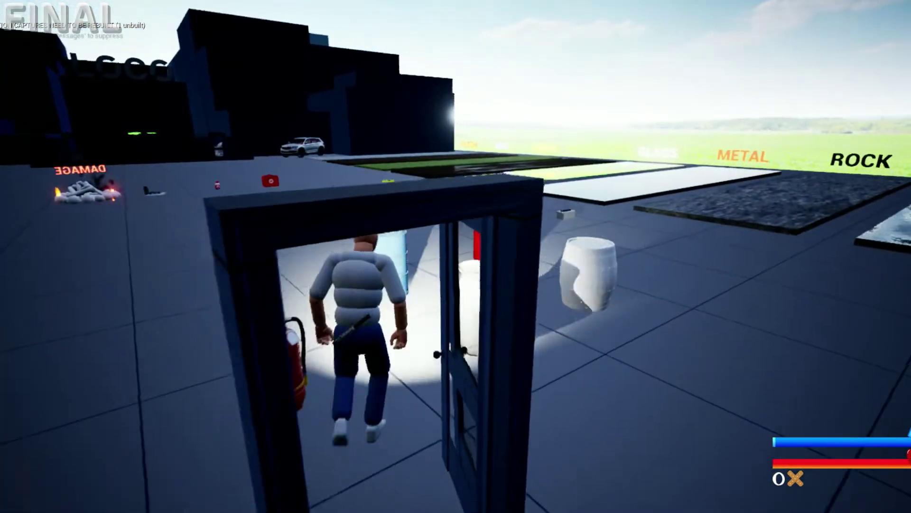
key("w")
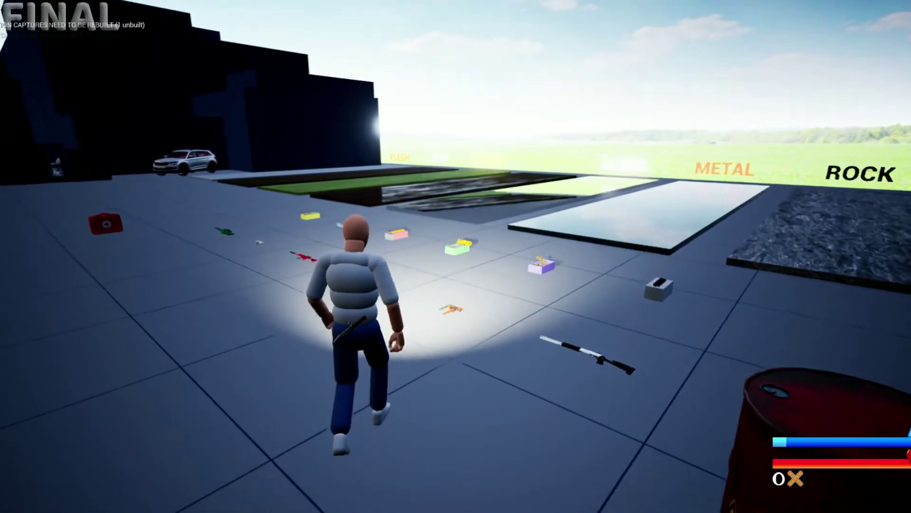
Step: Pick up the shotgun from the floor
key("w")
key("e")
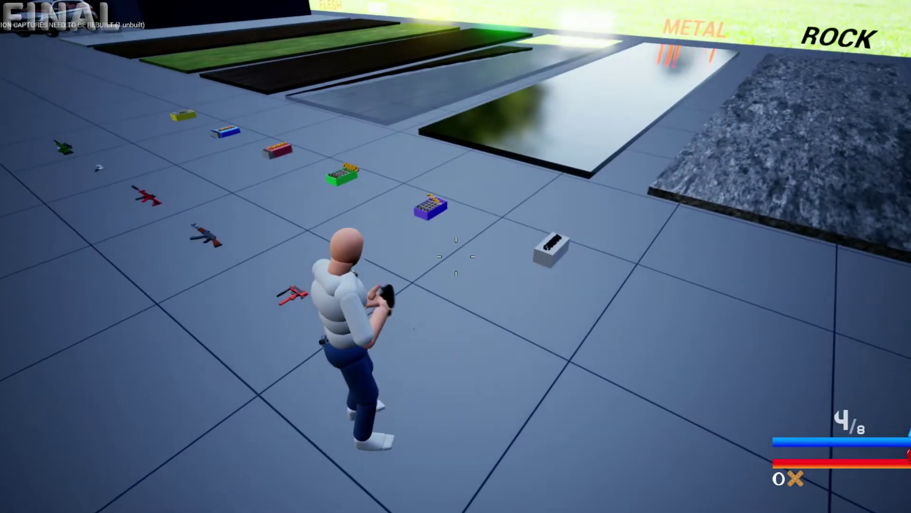
key("s")
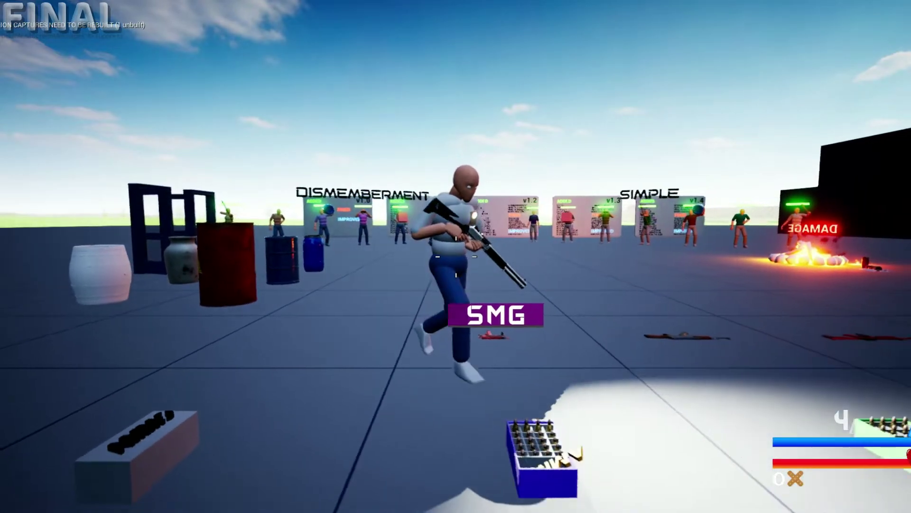
Step: Run back to the target dummies and fire the pistol at them three times
key("w")
key("w")
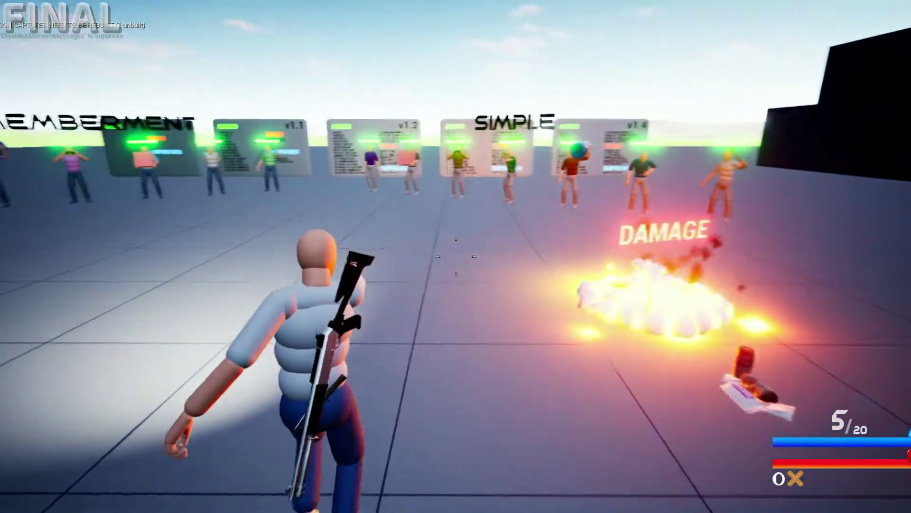
left_click(456, 256)
left_click(456, 256)
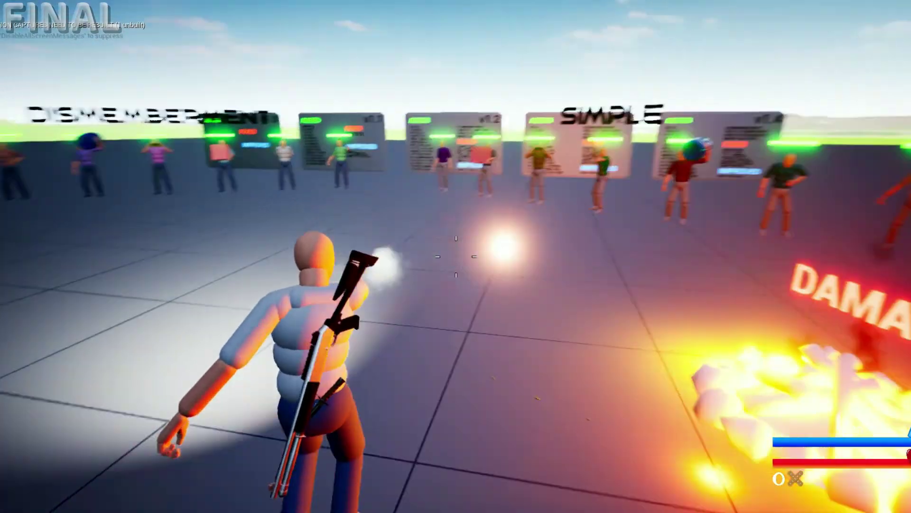
left_click(456, 256)
left_click(456, 257)
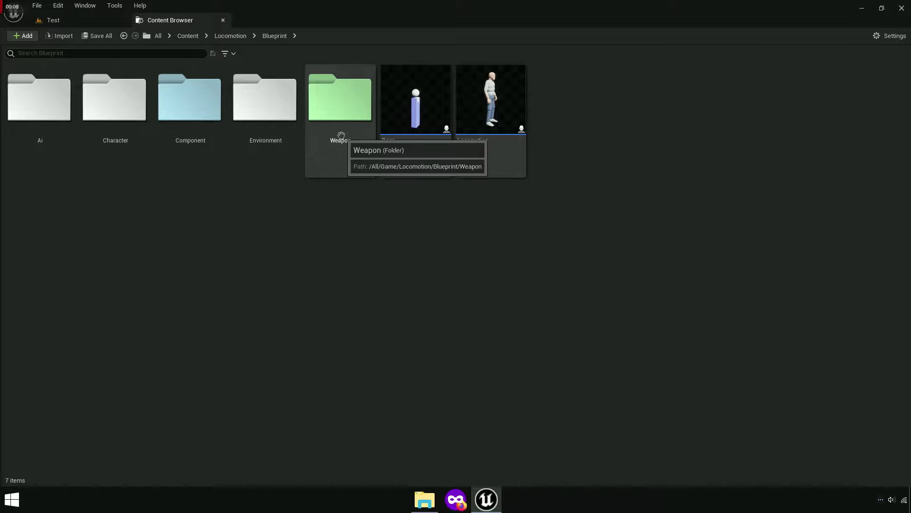
Step: Create a new folder named Flashlight inside the Weapon folder
double_click(341, 135)
right_click(239, 230)
left_click(277, 209)
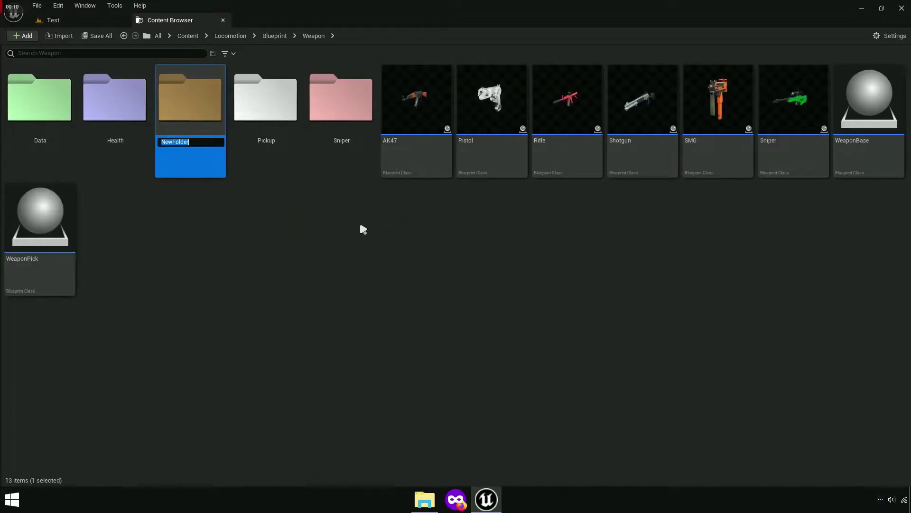
type("Flashlight")
key("Return")
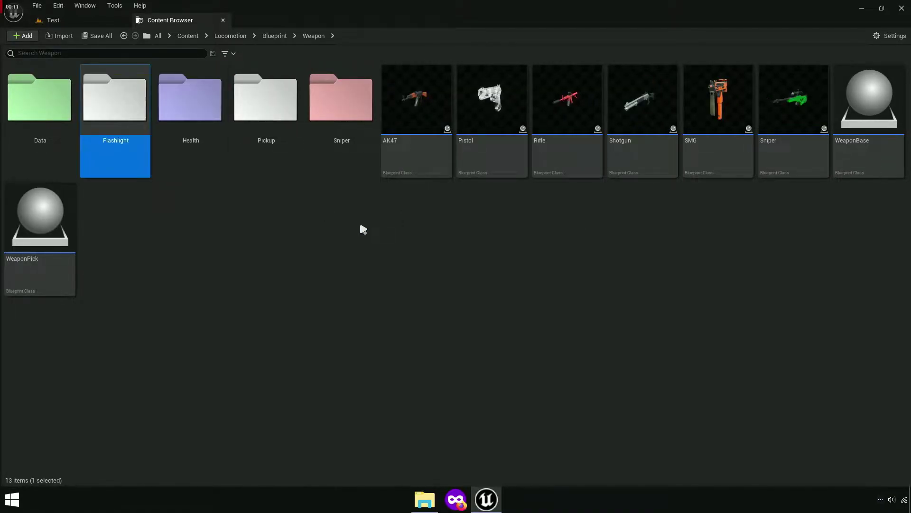
Step: Inside Flashlight, create an Actor-based Blueprint Class named Flashlight
double_click(105, 123)
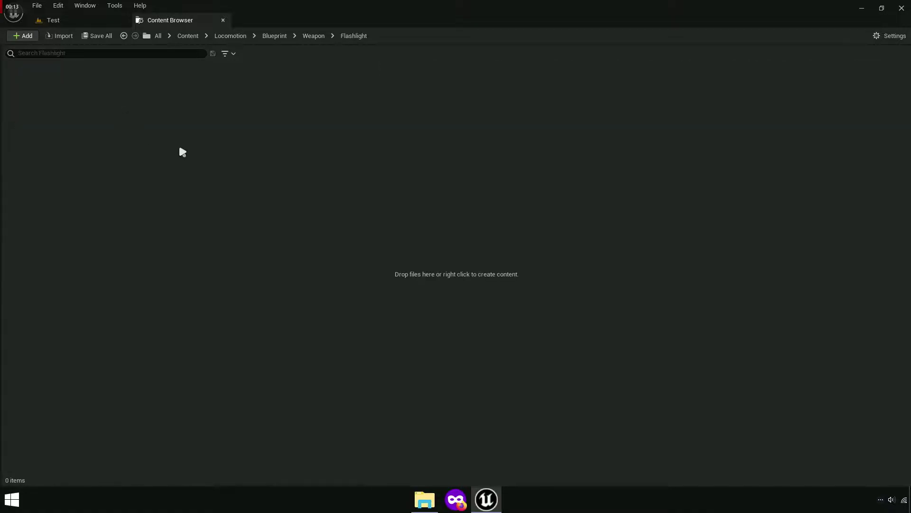
right_click(180, 148)
left_click(252, 234)
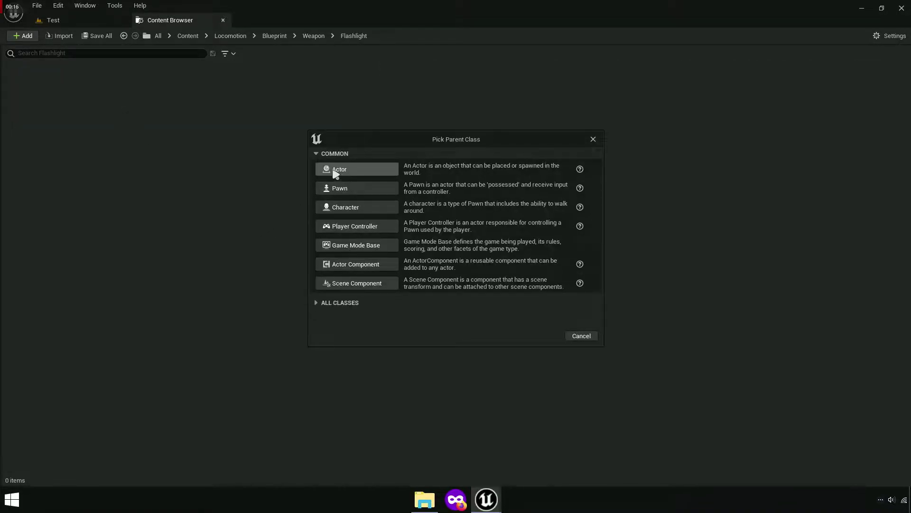
left_click(368, 174)
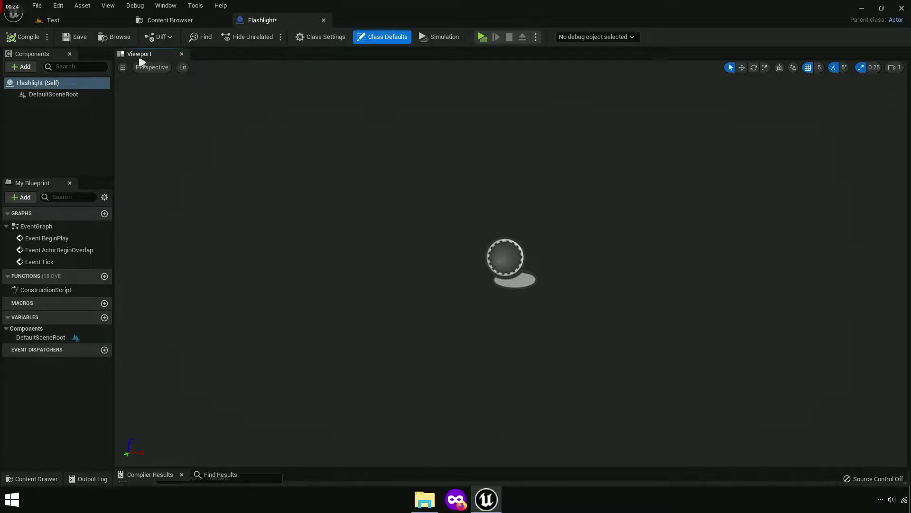
Step: Add Skeletal Mesh, Static Mesh and Spot Light components, then select StaticMesh to show its properties
left_click(21, 67)
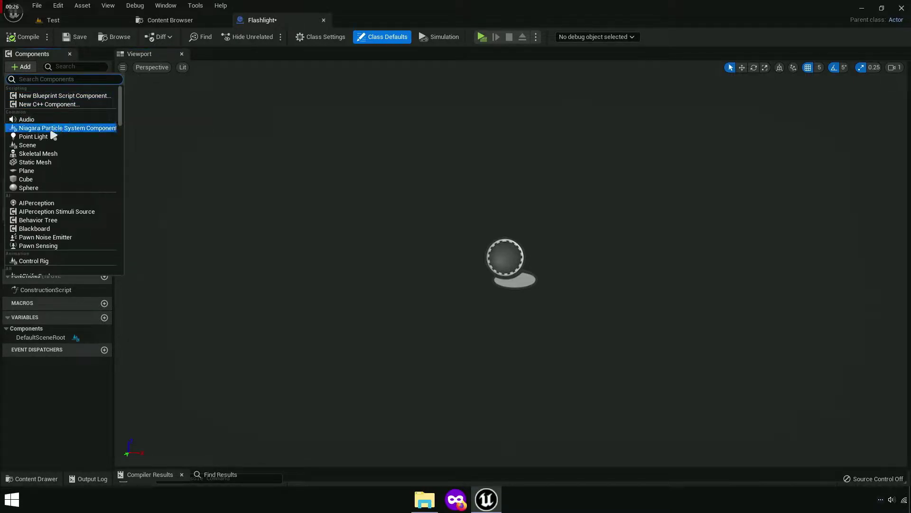
left_click(38, 153)
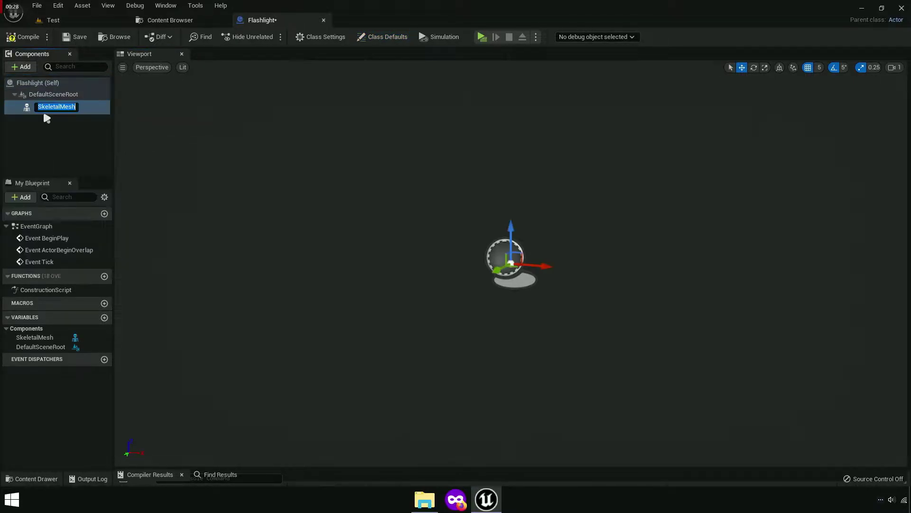
left_click(38, 83)
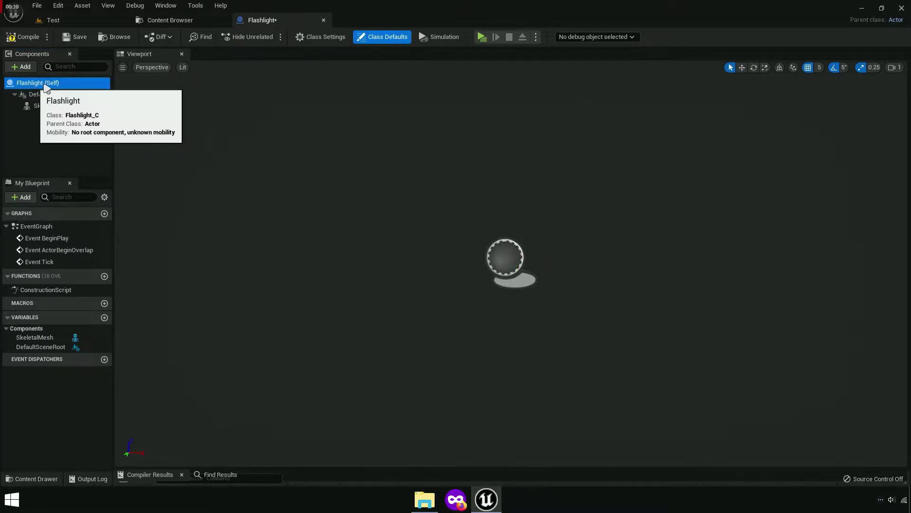
left_click(22, 66)
left_click(52, 164)
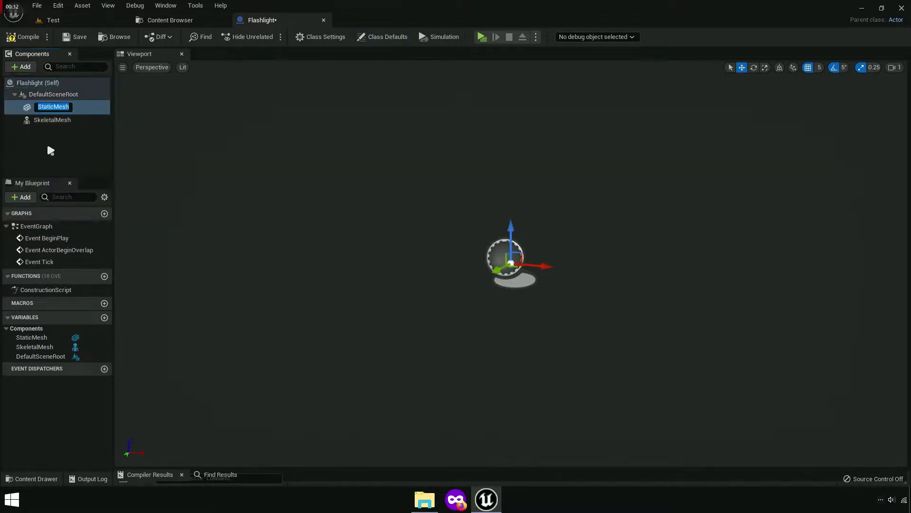
left_click(38, 85)
left_click(34, 68)
type("light")
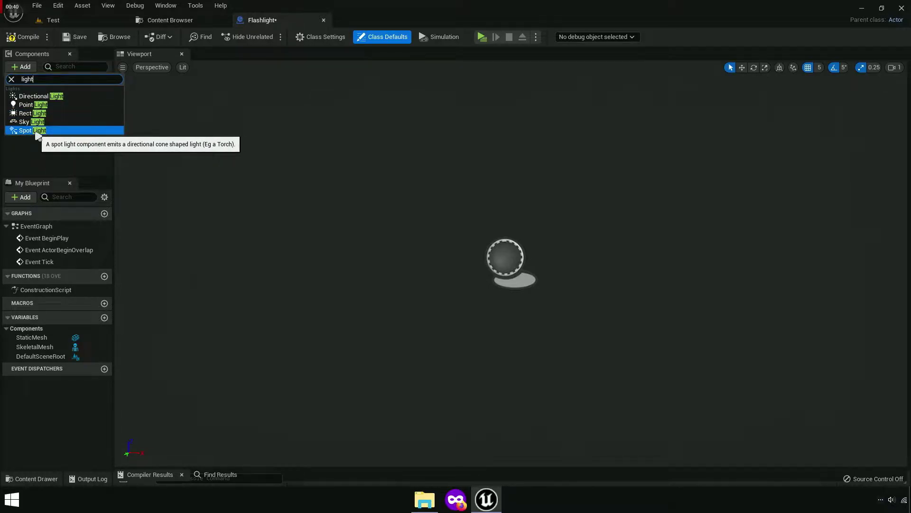
left_click(32, 130)
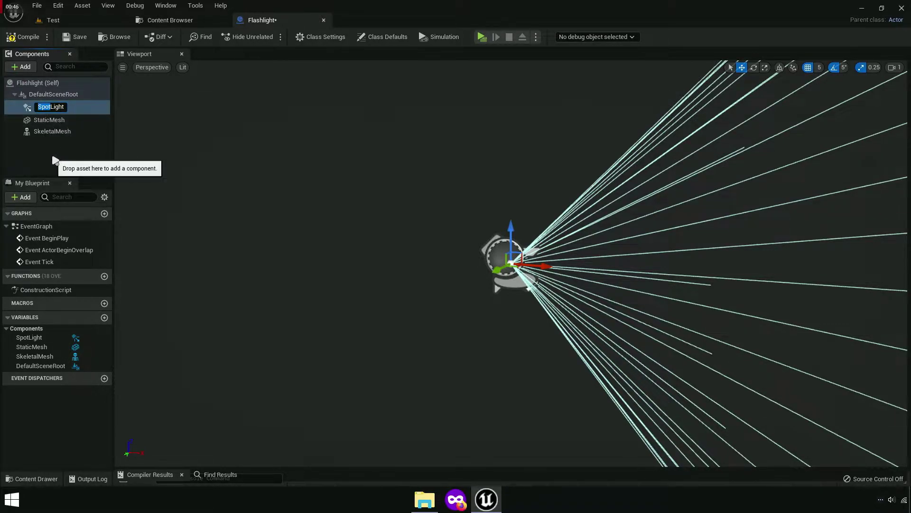
key("Return")
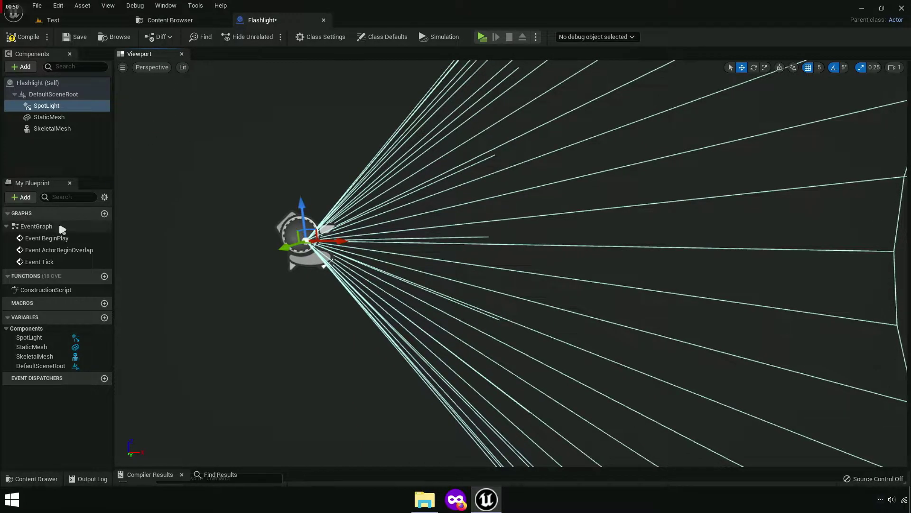
left_click(50, 119)
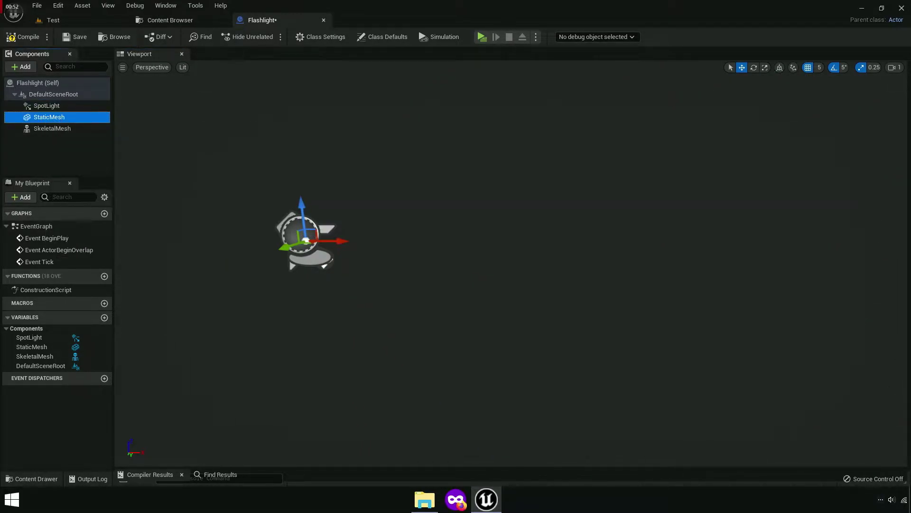
left_click(905, 186)
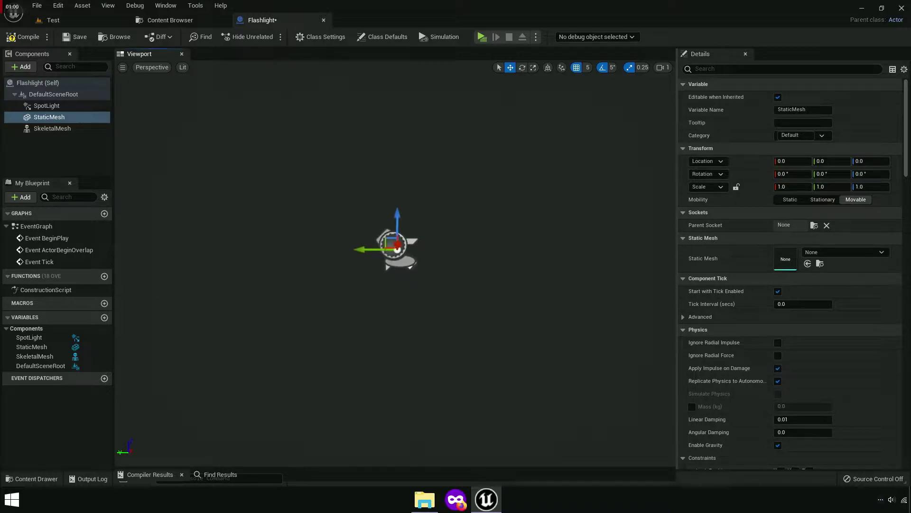
Step: Assign the 1M_Cube mesh to the StaticMesh component
left_click(832, 257)
type("cube")
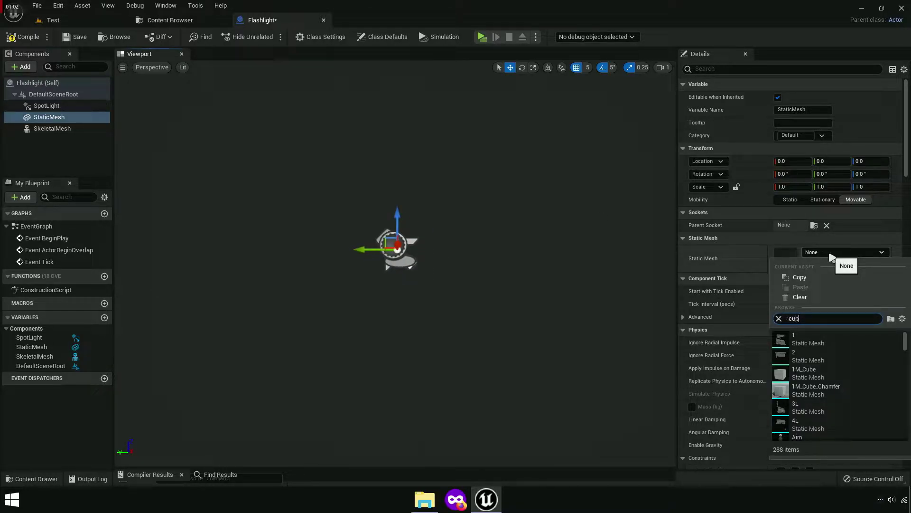
left_click(807, 338)
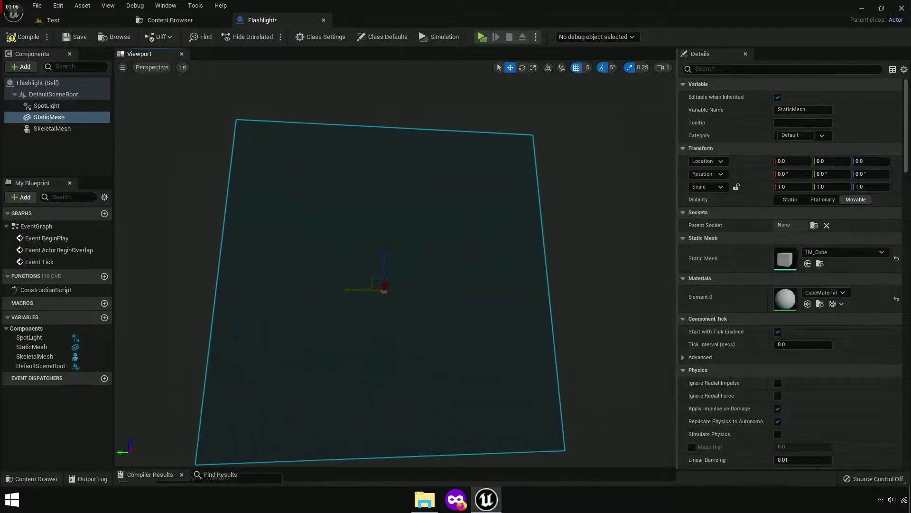
right_click_drag(384, 285, 370, 280)
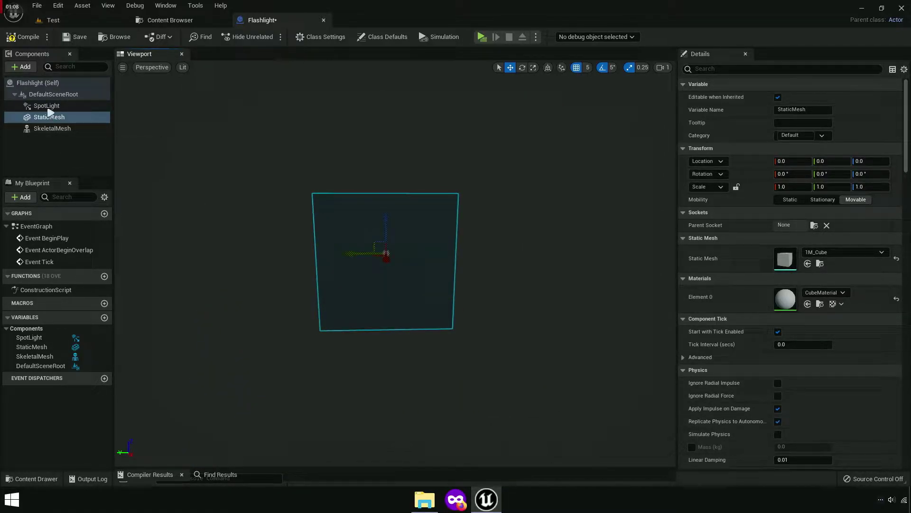
Step: Scale the cube mesh down to 0.5 with the scale gizmo
left_click(47, 105)
mouse_move(370, 247)
right_mouse_down()
mouse_move(375, 257)
mouse_move(360, 266)
mouse_move(269, 262)
right_mouse_up()
left_click(663, 67)
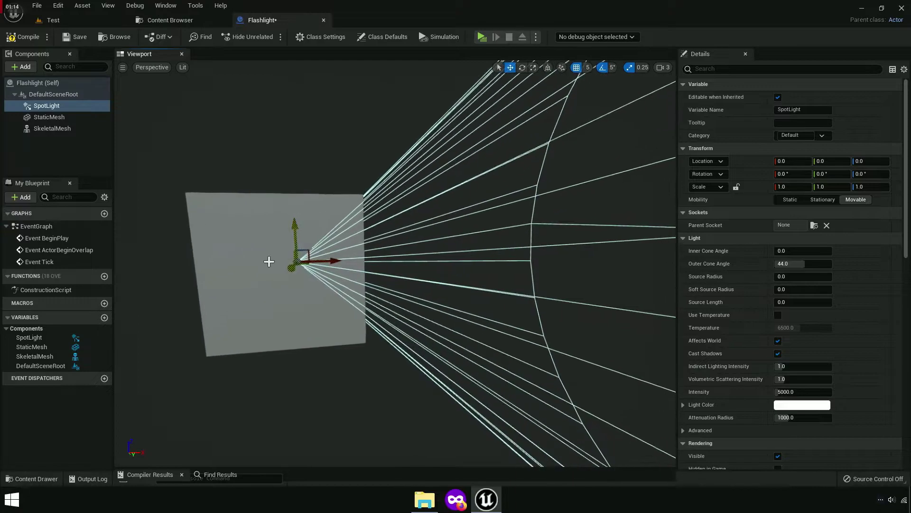
left_click(269, 263)
left_click_drag(295, 236, 308, 258)
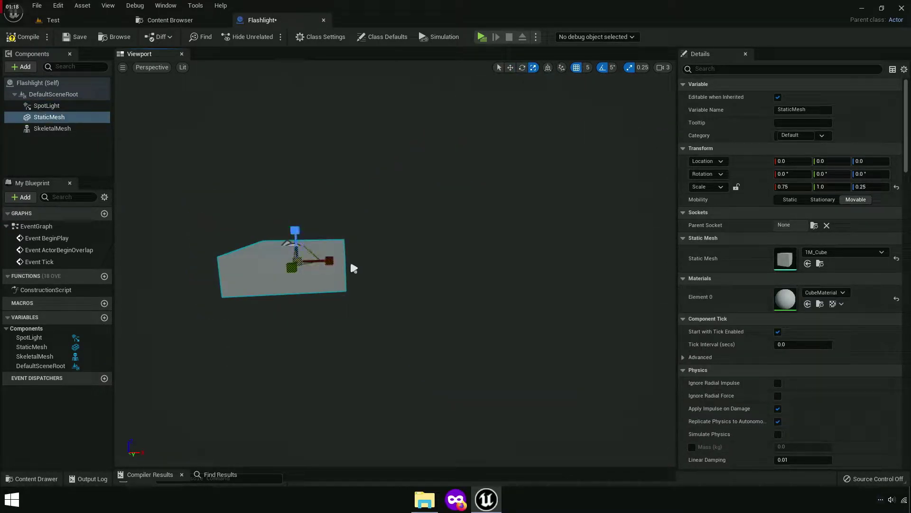
key("ctrl+z")
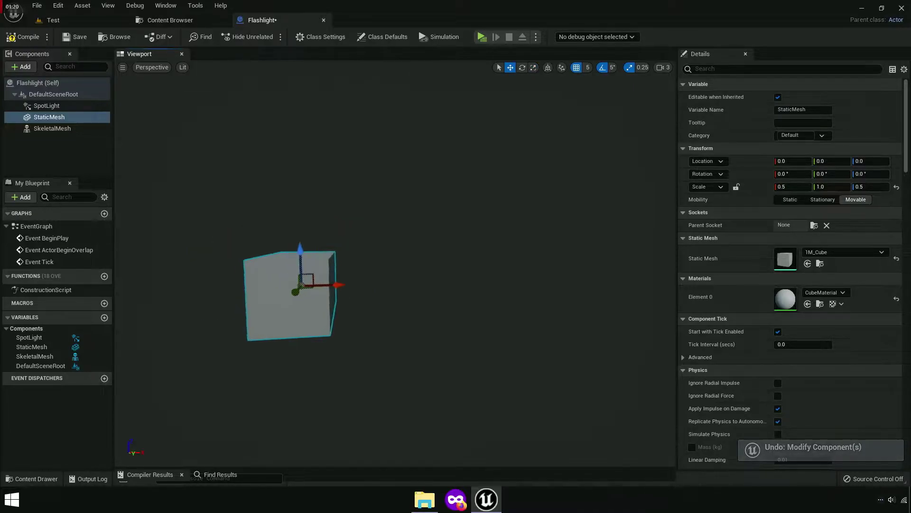
right_click_drag(351, 301, 271, 354)
key("r")
left_click(44, 105)
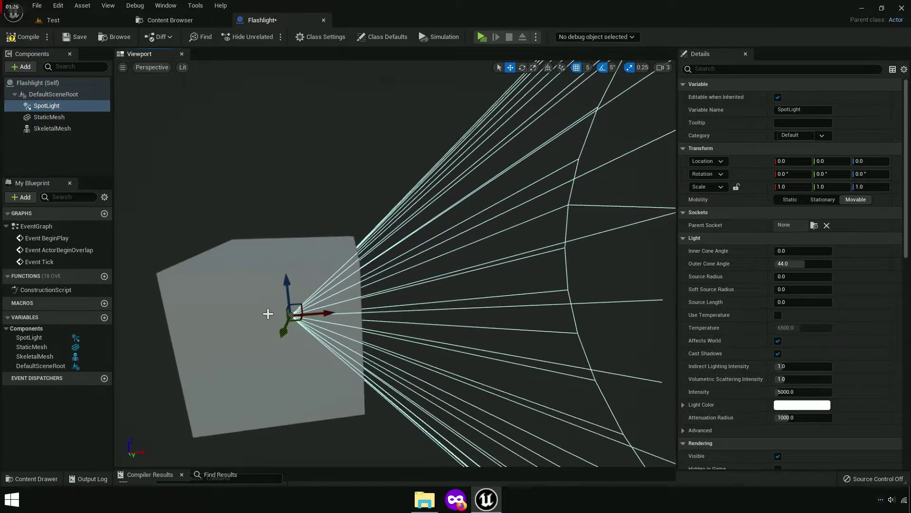
left_click(271, 354)
scroll(319, 326, "down", 3)
right_click_drag(373, 280, 373, 281)
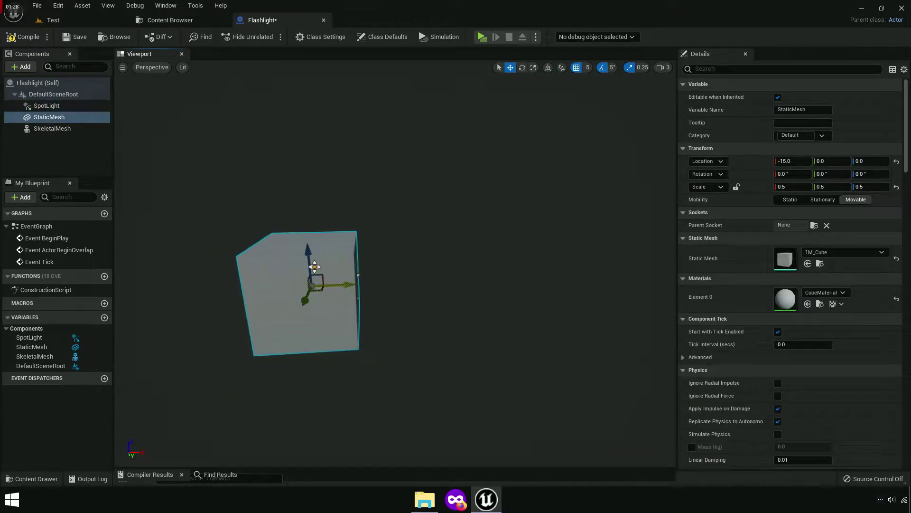
left_click(59, 107)
left_click(292, 298)
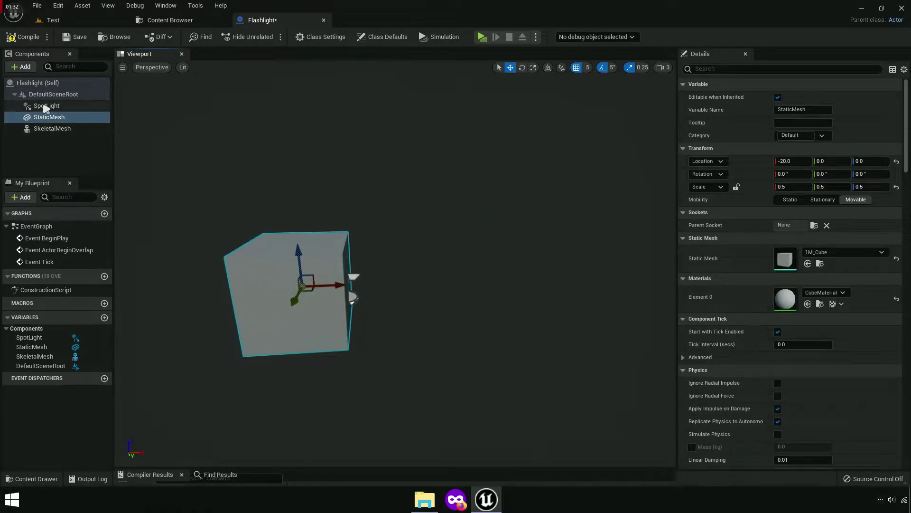
Step: Move the cube to Location X -20, behind the spotlight
left_click(46, 106)
right_click_drag(380, 261, 332, 266)
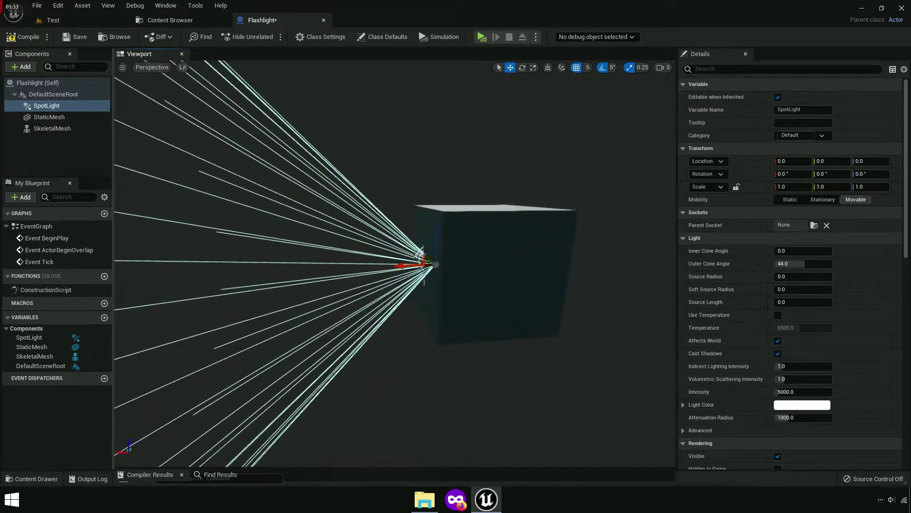
right_click_drag(457, 264, 458, 264)
left_click(458, 265)
left_click_drag(431, 276, 439, 275)
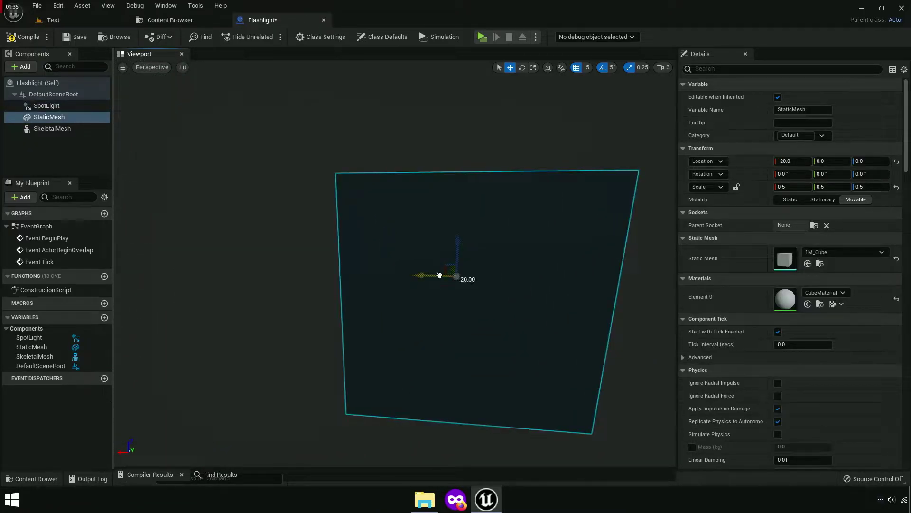
left_click(46, 105)
mouse_move(397, 295)
right_mouse_down()
mouse_move(332, 295)
mouse_move(359, 283)
right_mouse_up()
scroll(359, 284, "up", 5)
Step: Compile and save the Flashlight blueprint
key("F7")
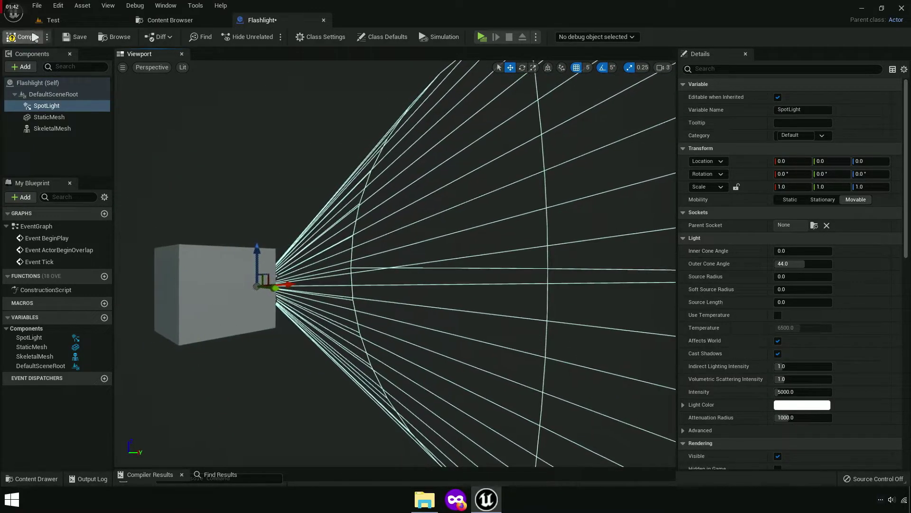
key("ctrl+s")
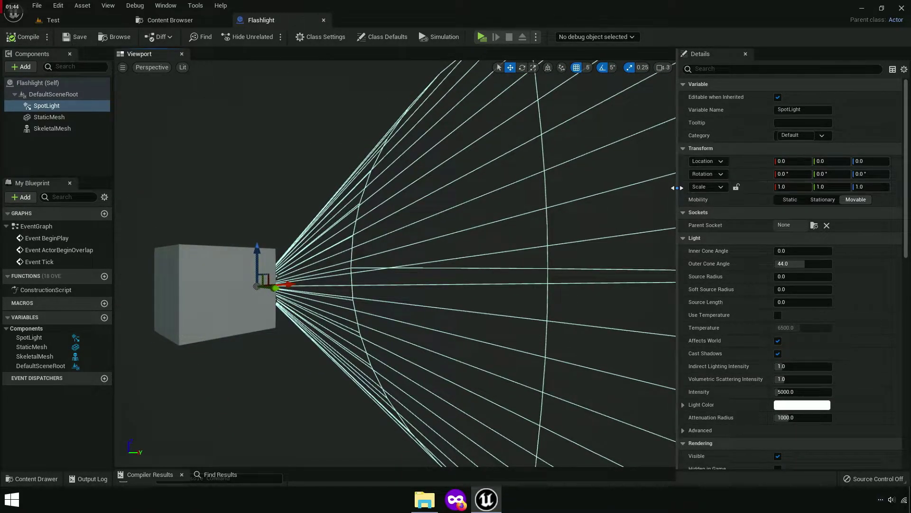
left_click(675, 140)
Step: In the Event Graph, delete the ActorBeginOverlap and Tick events, leaving BeginPlay
double_click(46, 238)
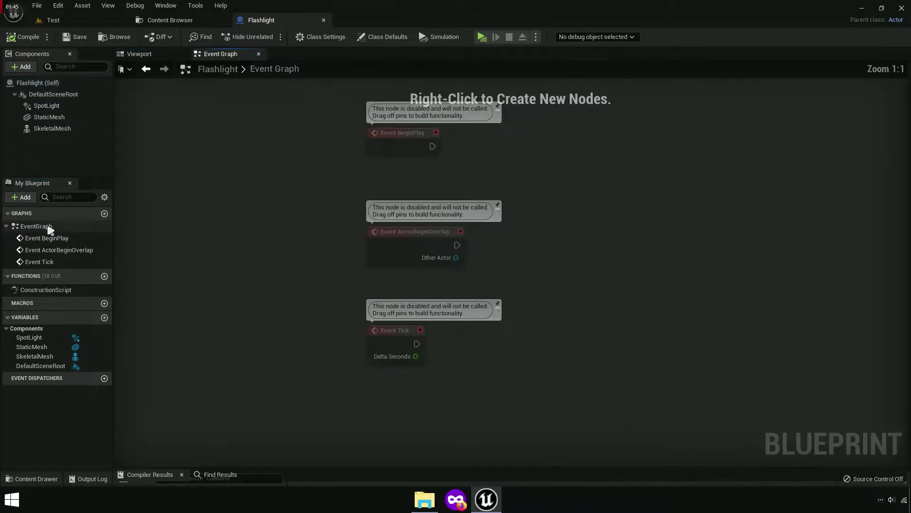
left_click_drag(494, 370, 346, 204)
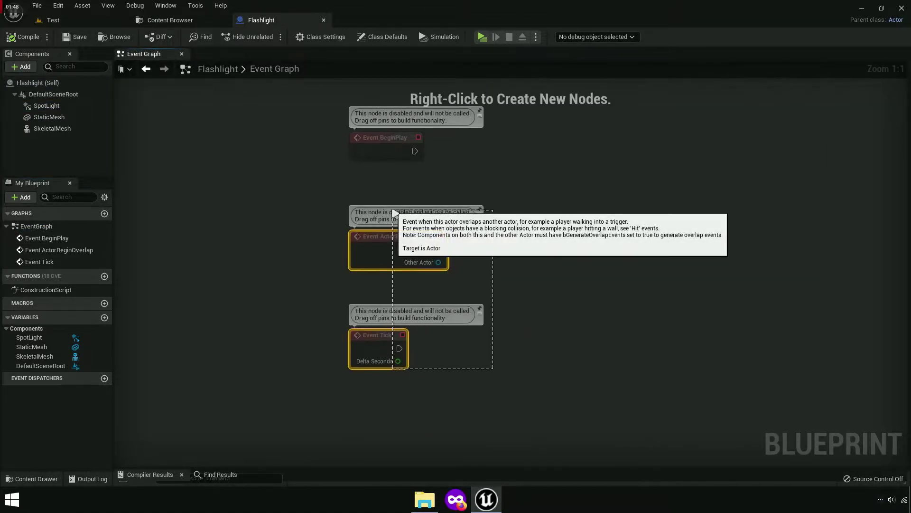
key("Delete")
right_click_drag(426, 209, 350, 288)
scroll(323, 222, "up", 7)
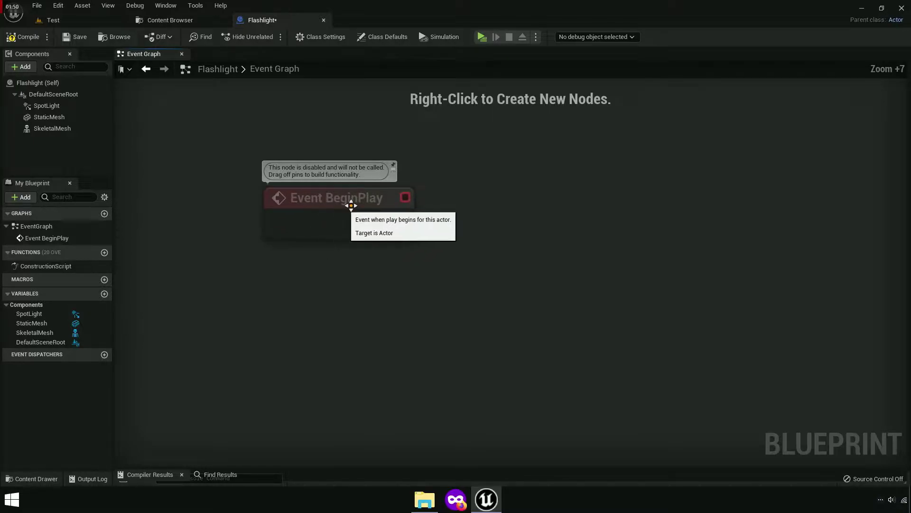
left_click_drag(367, 200, 259, 192)
Step: Add a Spot Light reference with a Set Visibility node wired from Event BeginPlay, then select both
left_click(433, 260)
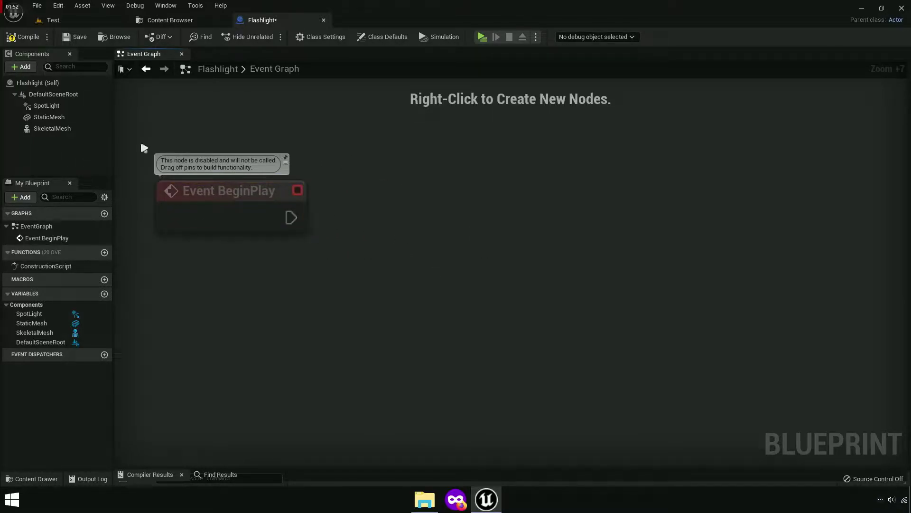
left_click(40, 107)
left_click_drag(384, 216, 509, 207)
type("setvisi")
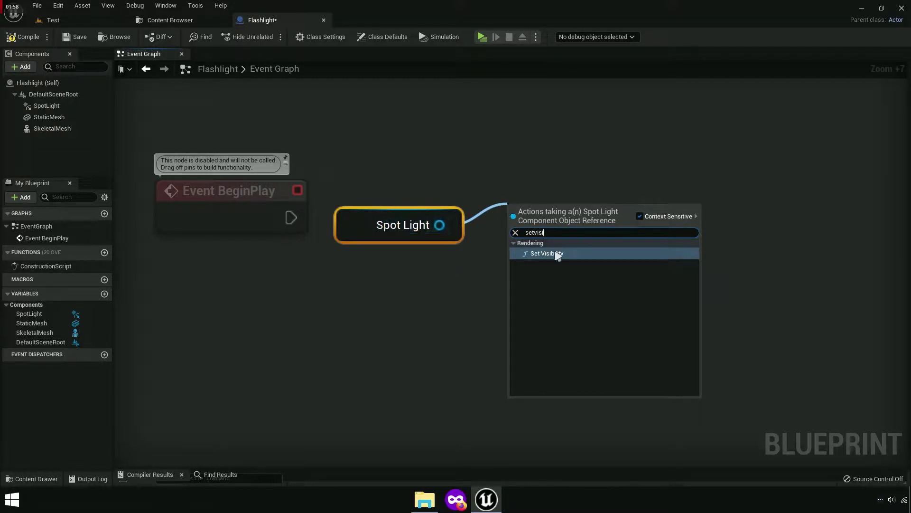
left_click(558, 254)
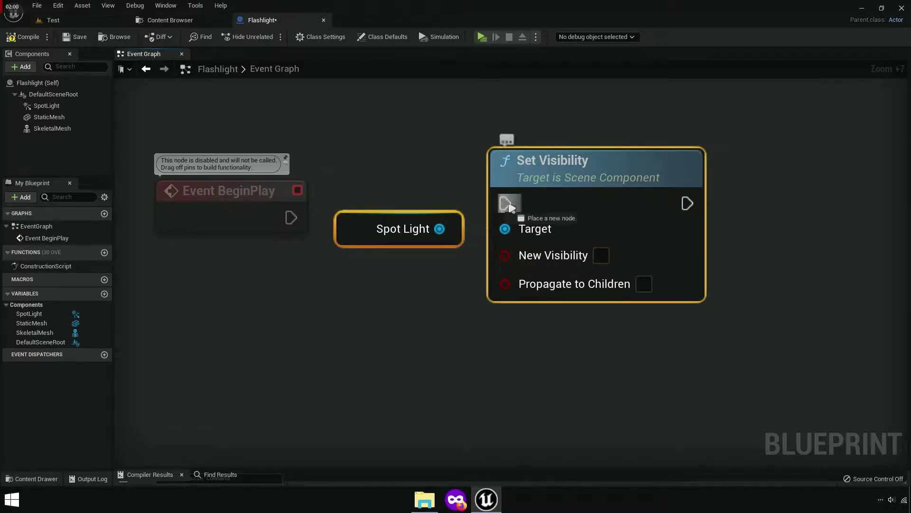
left_click_drag(510, 207, 291, 221)
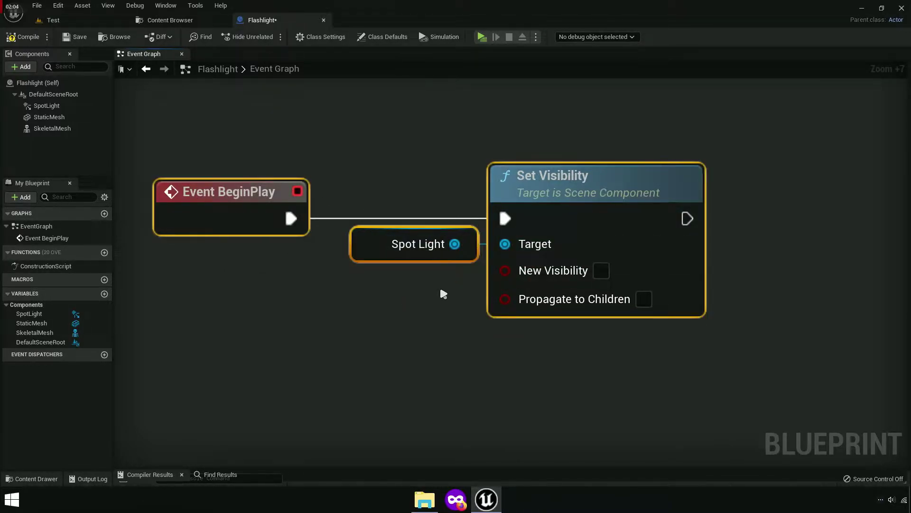
left_click_drag(420, 307, 570, 220)
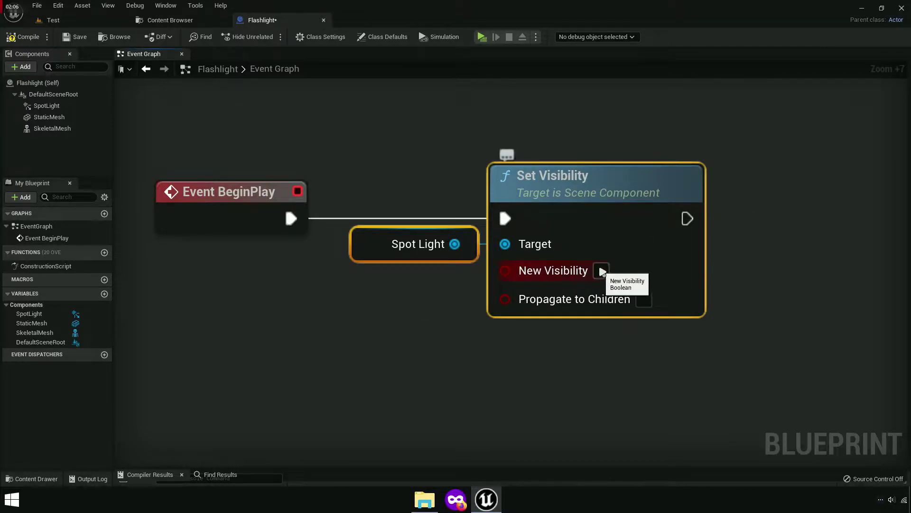
right_click_drag(615, 218, 616, 224)
Step: Collapse the Spot Light and Set Visibility nodes into a function named Light
right_click(587, 212)
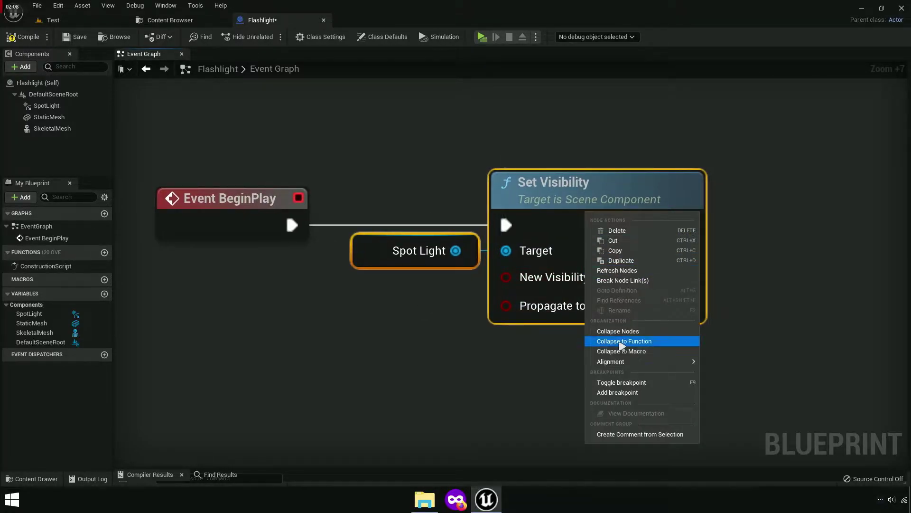
left_click(645, 344)
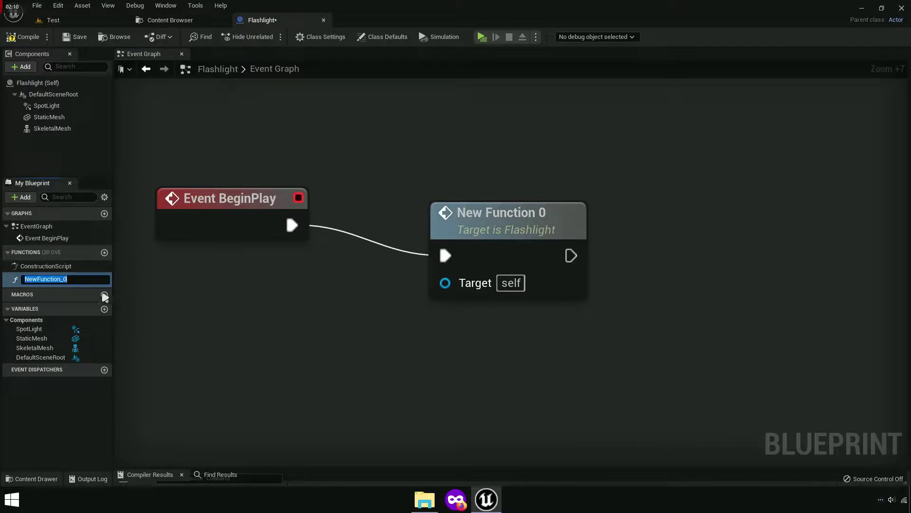
type("Light")
key("Return")
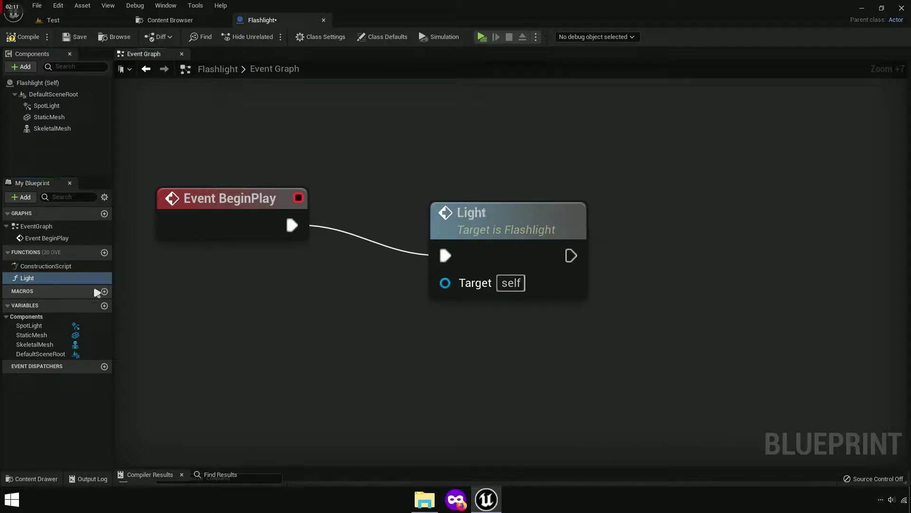
left_click_drag(442, 243, 363, 209)
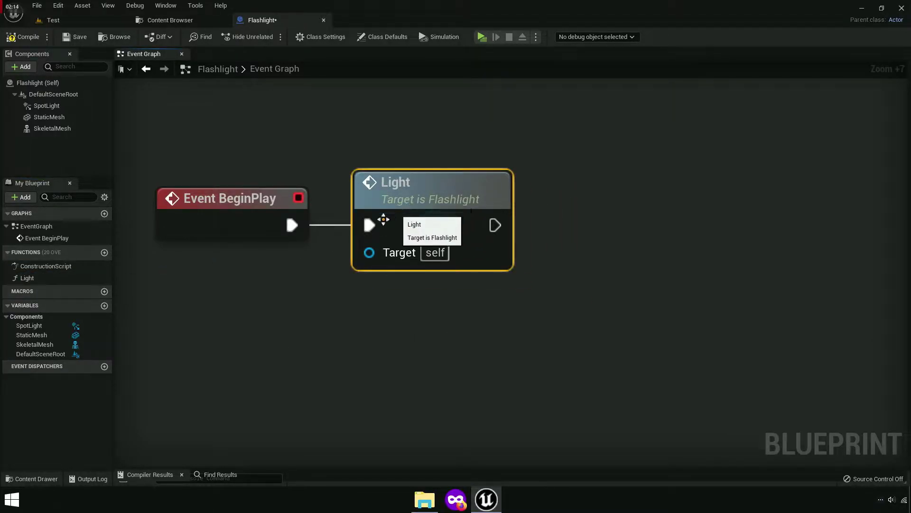
Step: Inside the Light function, expose New Visibility as a function input and tidy the wire
double_click(57, 278)
scroll(346, 294, "up", 5)
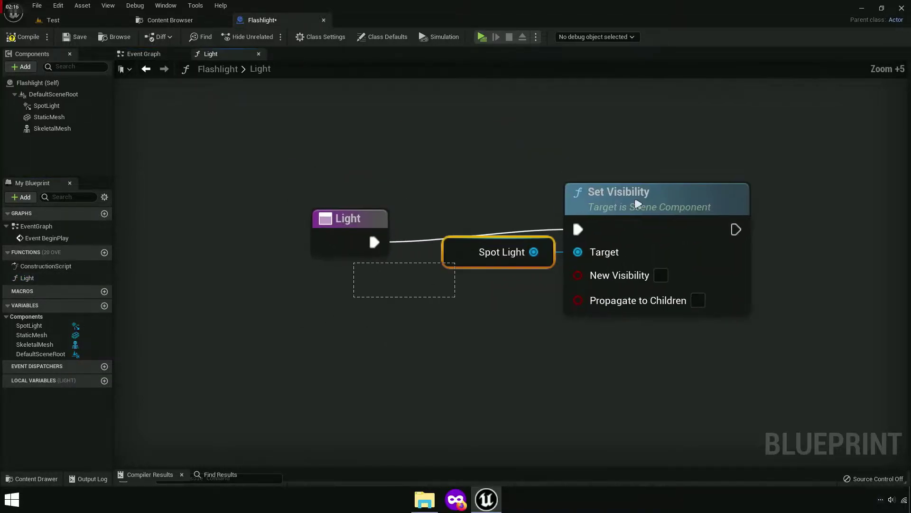
scroll(605, 289, "up", 2)
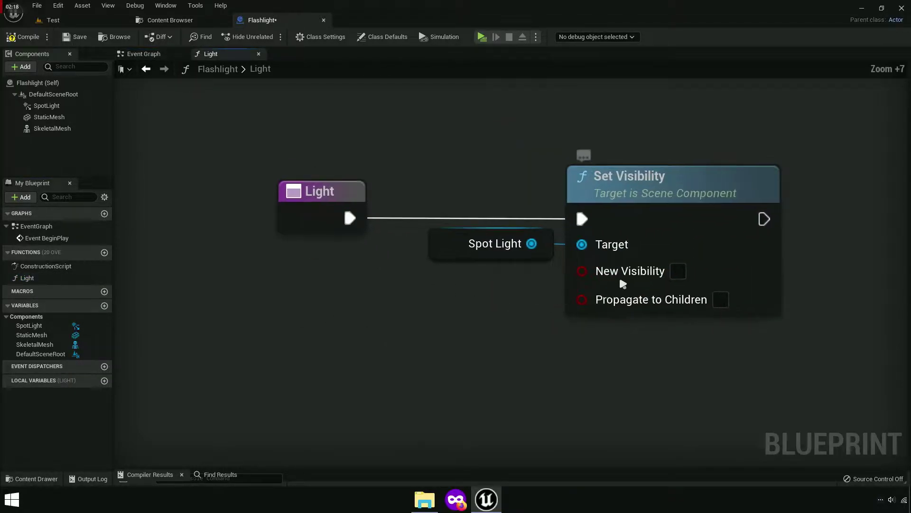
left_click_drag(596, 278, 368, 245)
left_click_drag(336, 205, 336, 207)
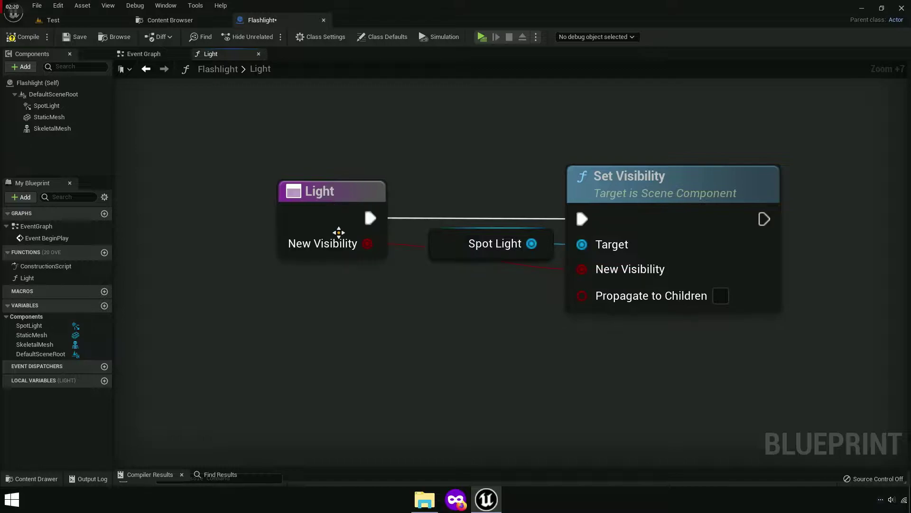
left_click_drag(430, 263, 438, 285)
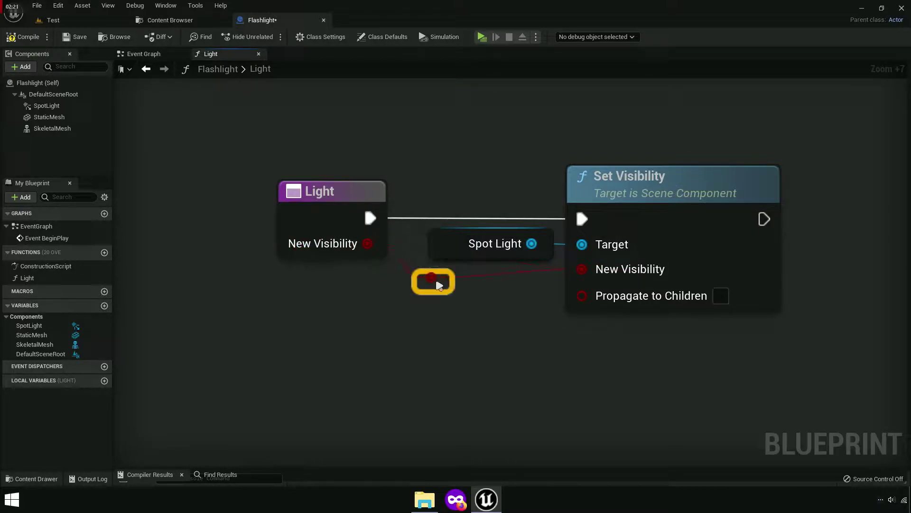
left_click(617, 203, "ctrl")
key("q")
left_click(482, 340)
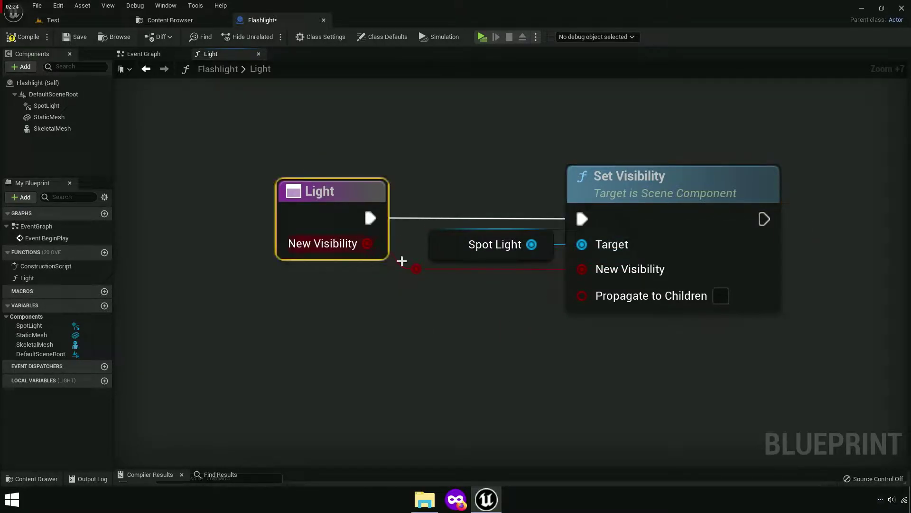
Step: Rename the Light function's input to Visibility
mouse_move(904, 254)
left_mouse_down()
mouse_move(559, 255)
mouse_move(519, 244)
left_mouse_up()
key("BackSpace")
left_click(550, 294)
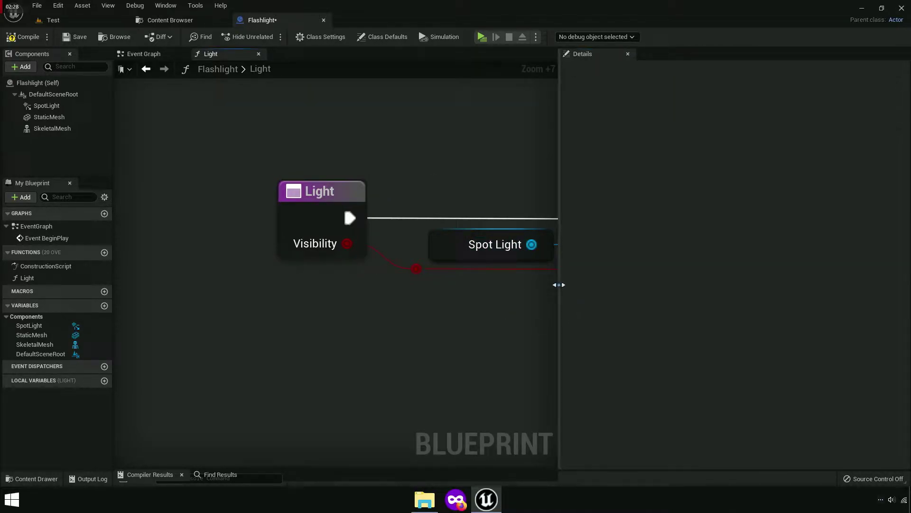
left_click_drag(560, 285, 904, 285)
Step: Back in the Event Graph, add a custom event named Flashlight
left_click(259, 54)
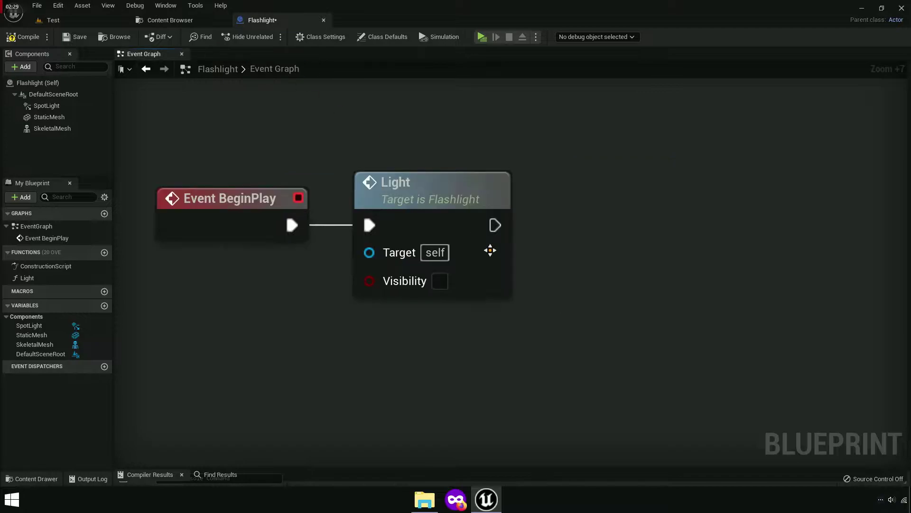
scroll(497, 325, "down", 4)
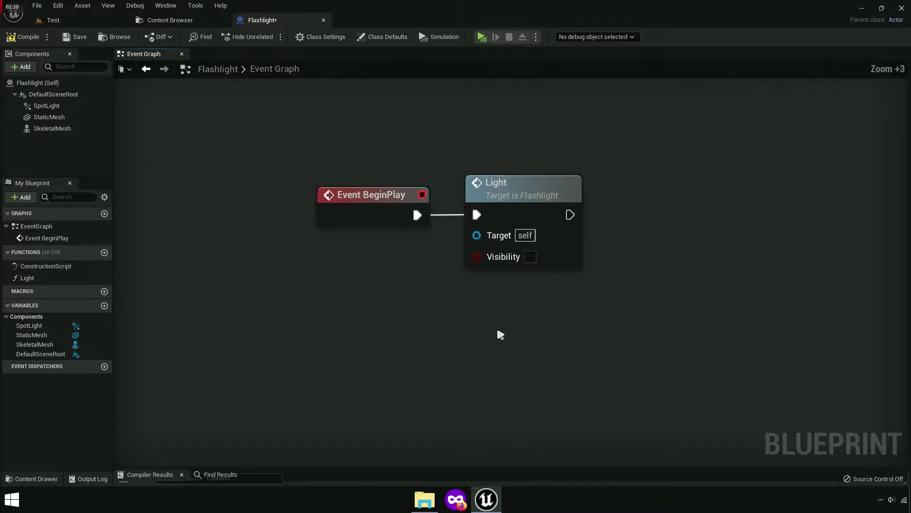
right_click_drag(392, 300, 384, 317)
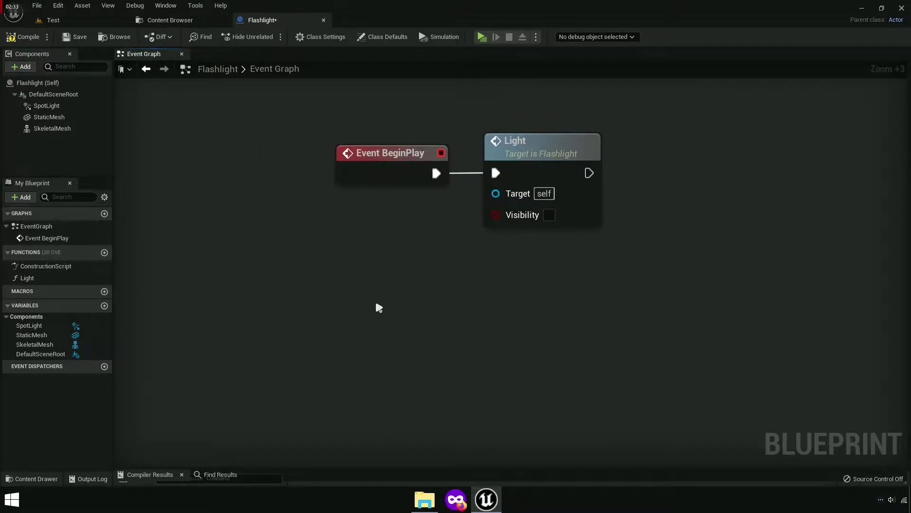
right_click(377, 307)
type("addcustom")
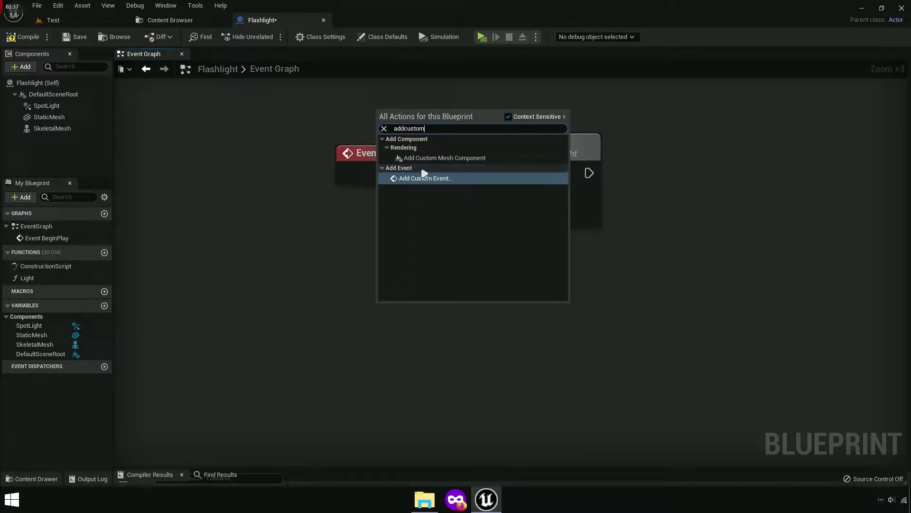
left_click(441, 179)
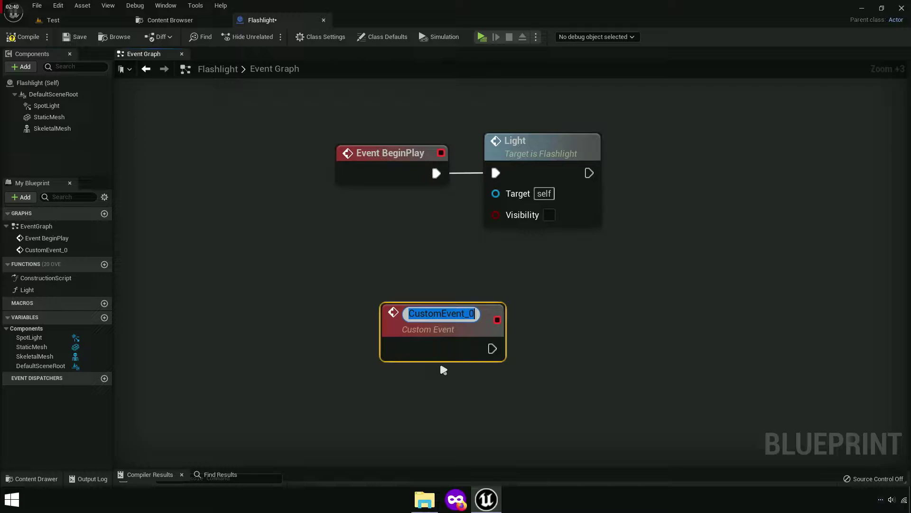
type("Flashlig")
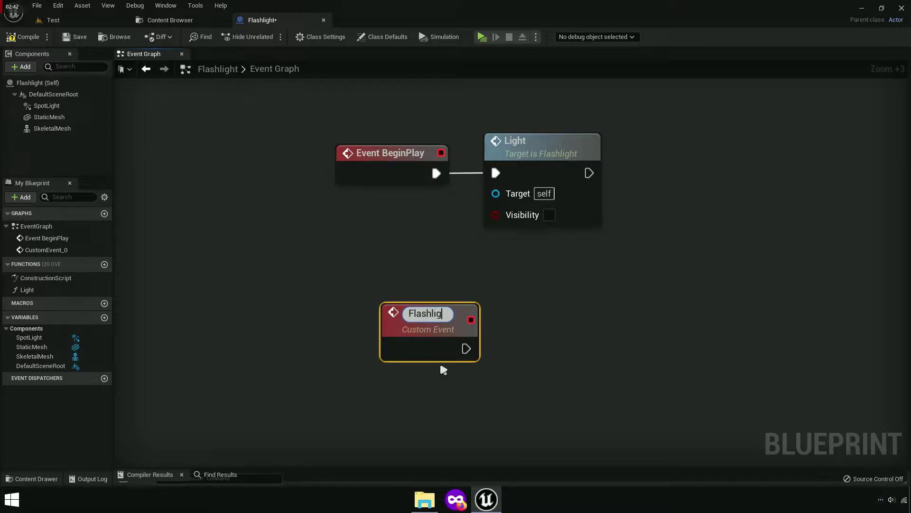
type("ht")
key("Return")
Step: Connect a Flip Flop node to the Flashlight event's execution output
scroll(437, 370, "up", 1)
scroll(411, 276, "up", 3)
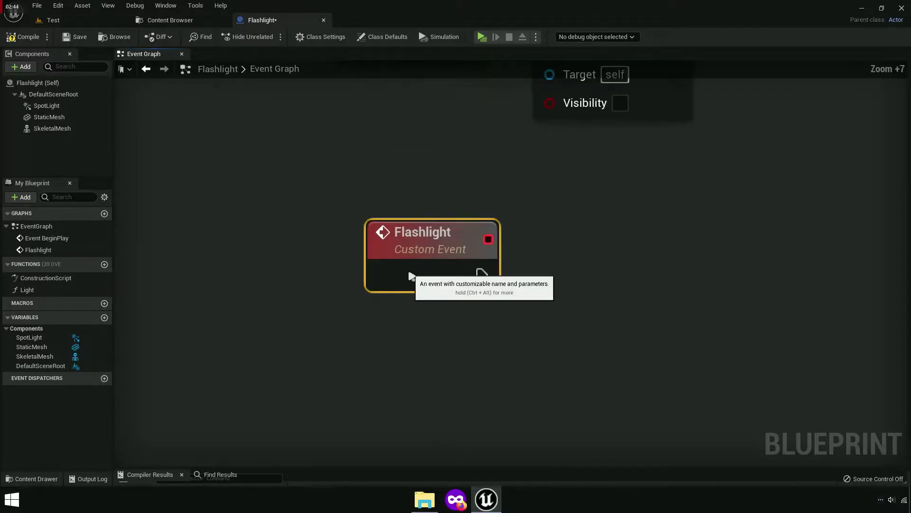
mouse_move(411, 276)
right_mouse_down()
mouse_move(386, 357)
mouse_move(300, 382)
mouse_move(299, 291)
right_mouse_up()
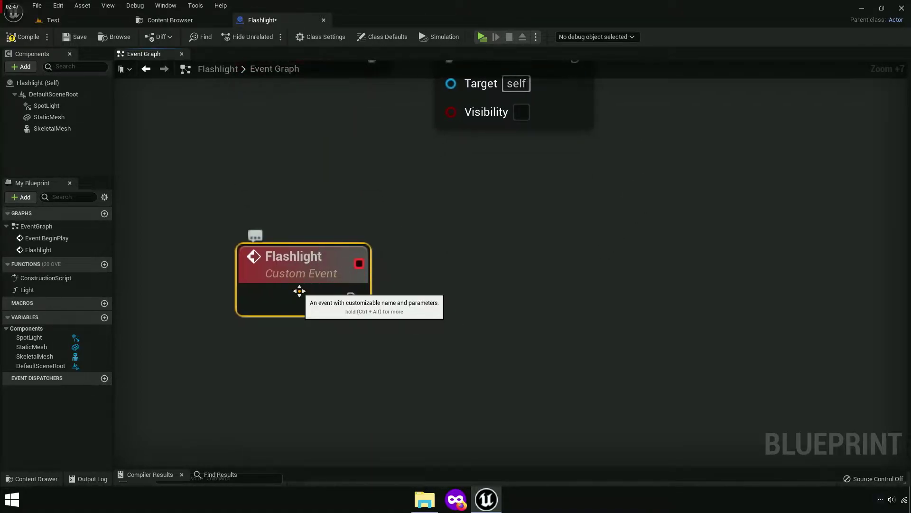
left_click_drag(299, 290, 289, 315)
right_click_drag(289, 316, 269, 253)
left_click_drag(331, 265, 359, 266)
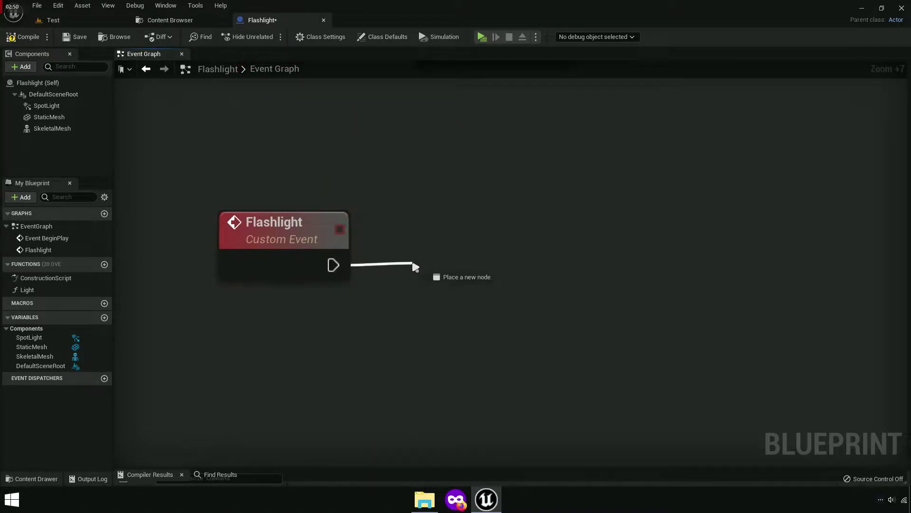
left_click_drag(415, 268, 415, 267)
type("flipflop")
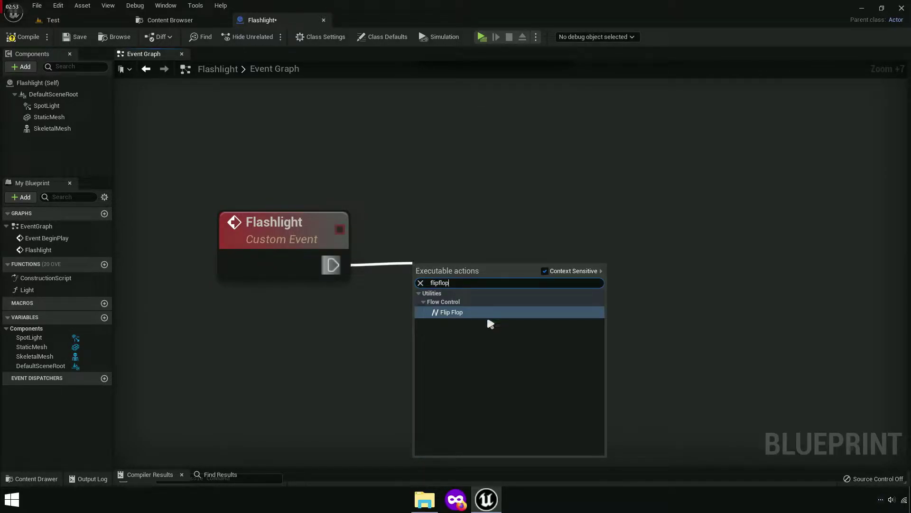
key("Return")
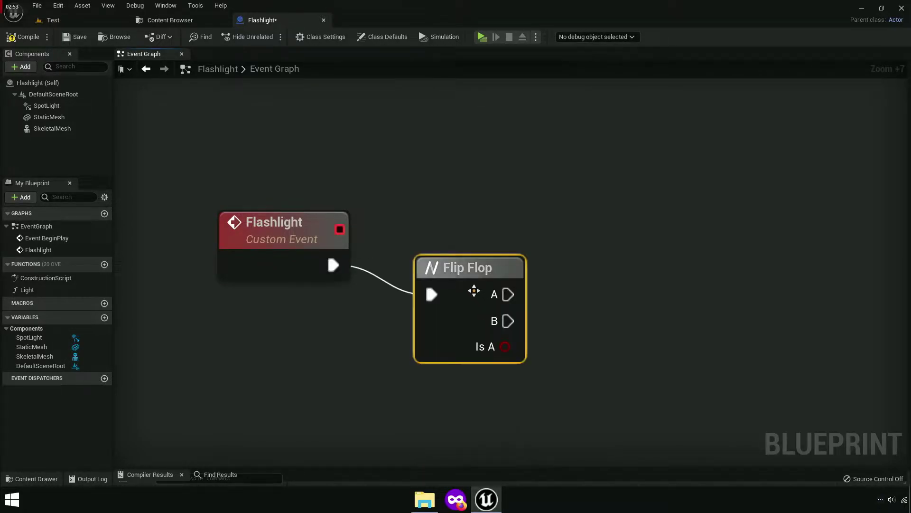
Step: Place a second Light function call node in the graph
scroll(495, 334, "down", 4)
right_click_drag(496, 333, 457, 353)
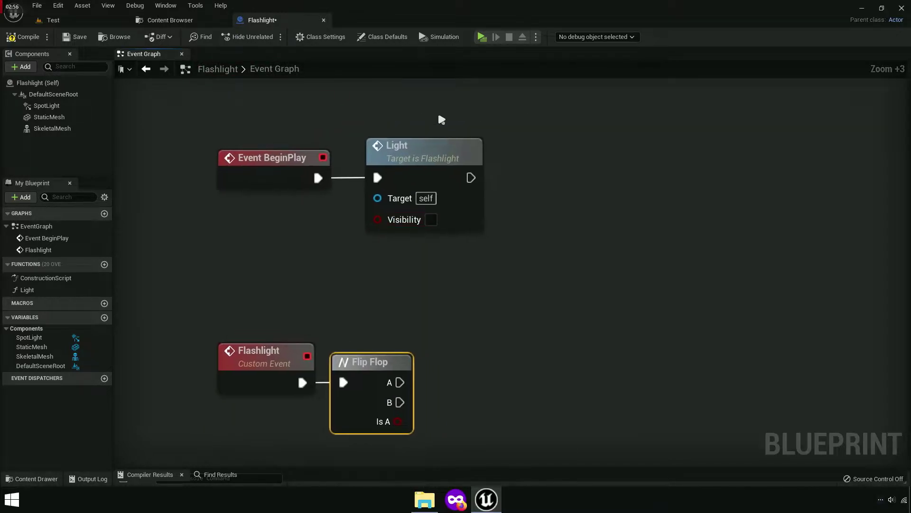
left_click_drag(42, 288, 459, 333)
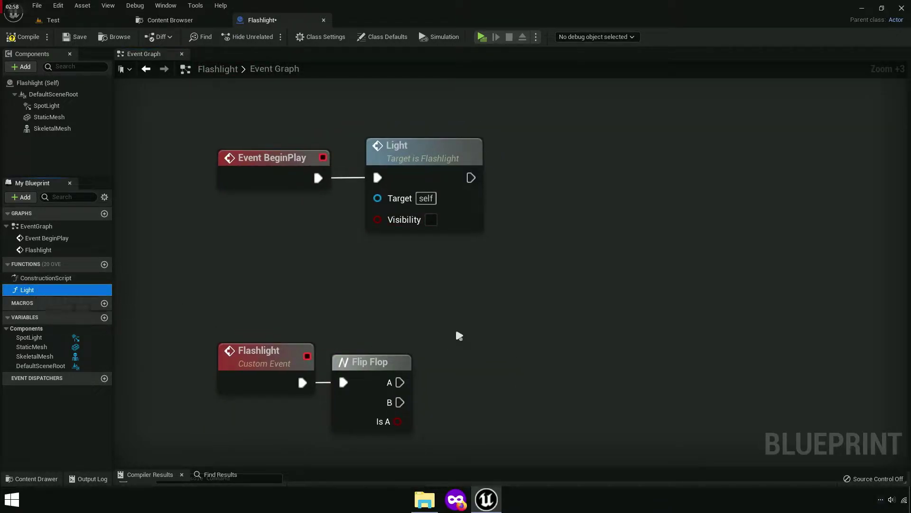
scroll(420, 216, "up", 4)
Step: Wire Flip Flop A into the Light call and tick its Visibility
right_click_drag(430, 214, 423, 274)
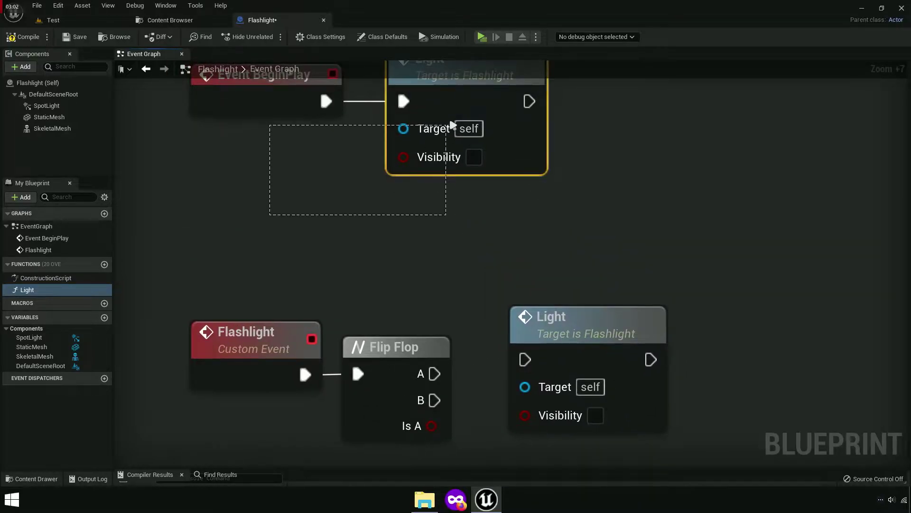
left_click_drag(271, 210, 454, 102)
left_click_drag(460, 183, 460, 237)
right_click_drag(417, 304, 416, 224)
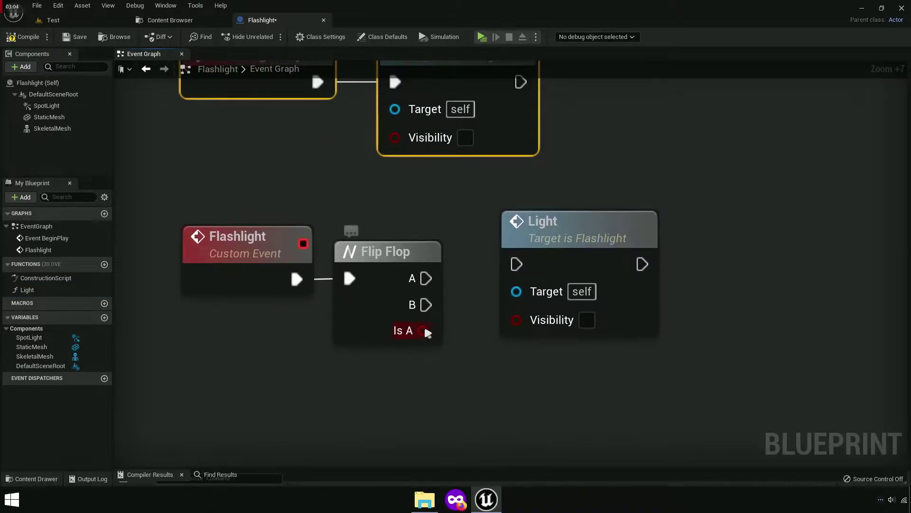
right_click_drag(424, 323, 386, 236)
left_click_drag(408, 191, 480, 177)
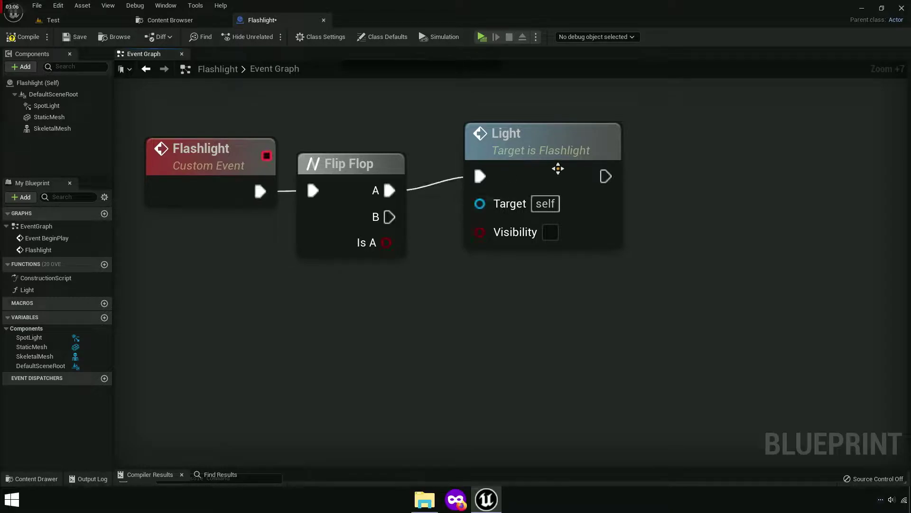
left_click_drag(557, 167, 546, 185)
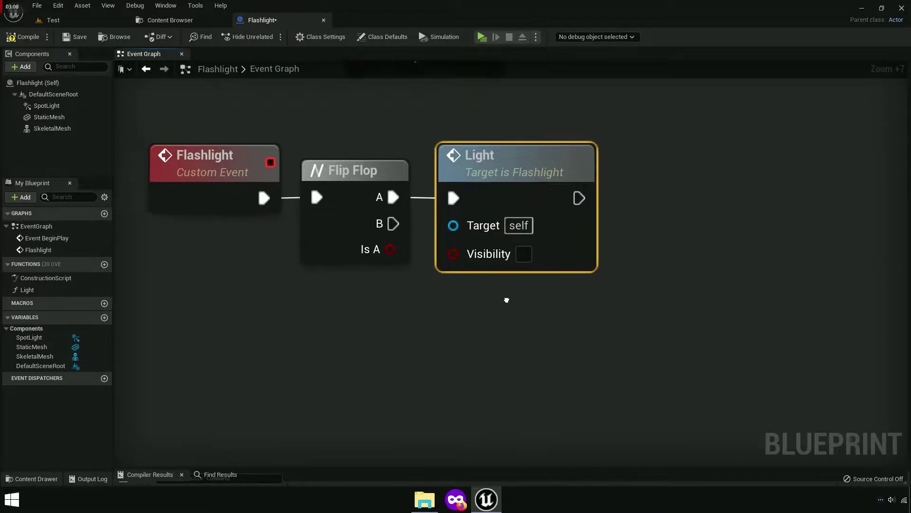
scroll(342, 223, "up", 2)
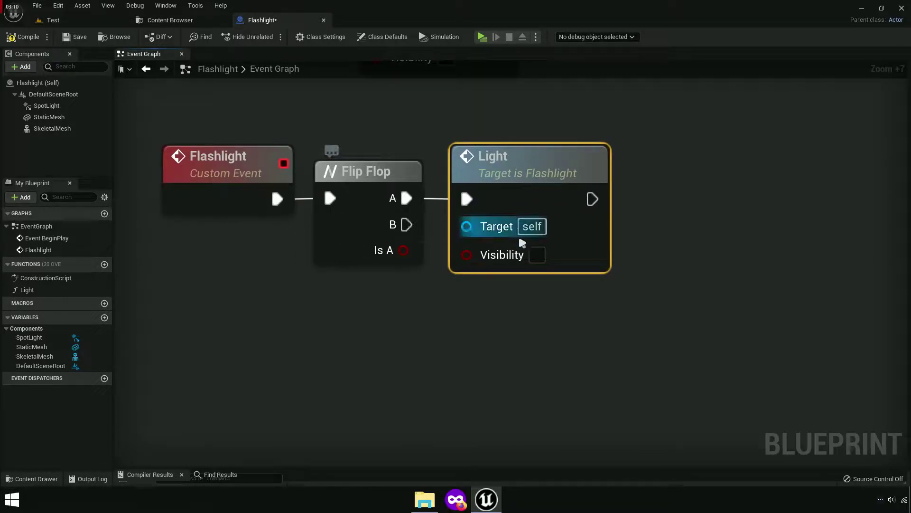
left_click(537, 255)
Step: Add a second Light call with Visibility unchecked, wired from Flip Flop B and aligned beside the first
right_click_drag(539, 306, 478, 327)
left_click_drag(27, 289, 212, 302)
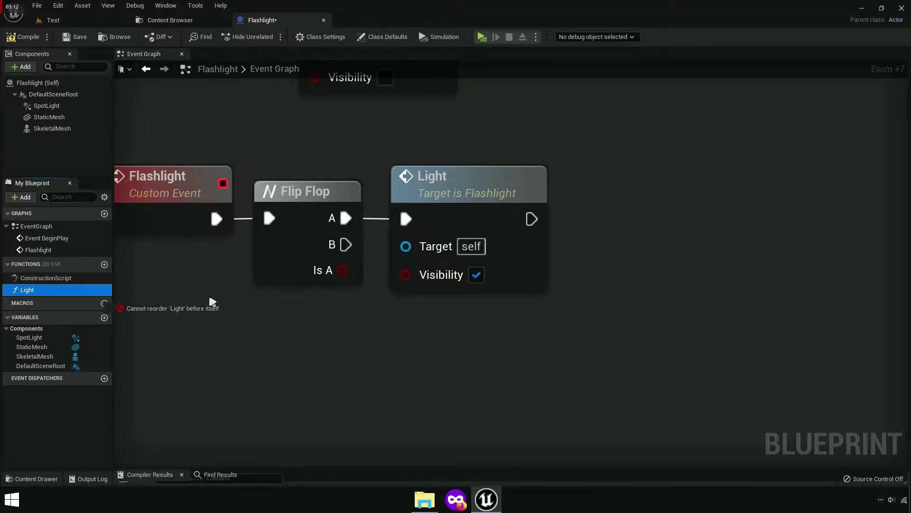
mouse_move(431, 339)
left_mouse_down()
mouse_move(450, 346)
mouse_move(463, 332)
left_mouse_up()
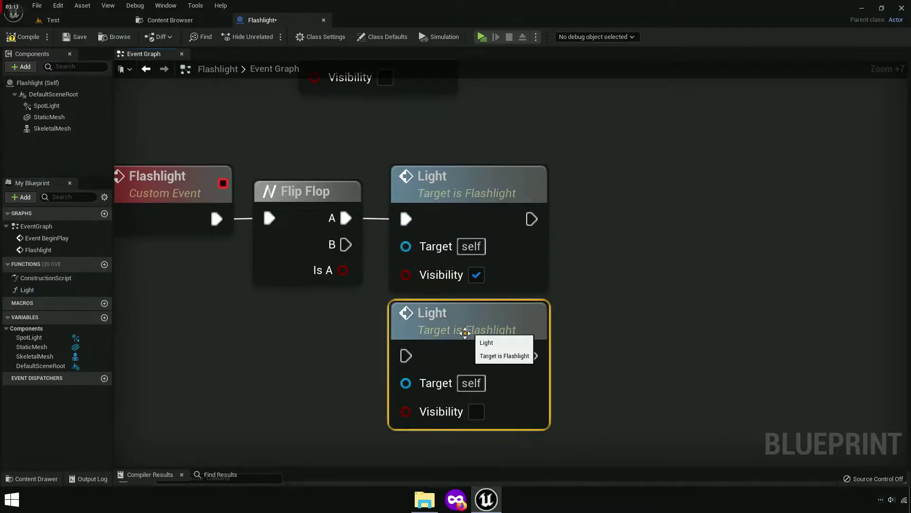
left_click_drag(406, 355, 342, 246)
right_click_drag(342, 245, 286, 209)
left_click_drag(386, 301, 566, 211)
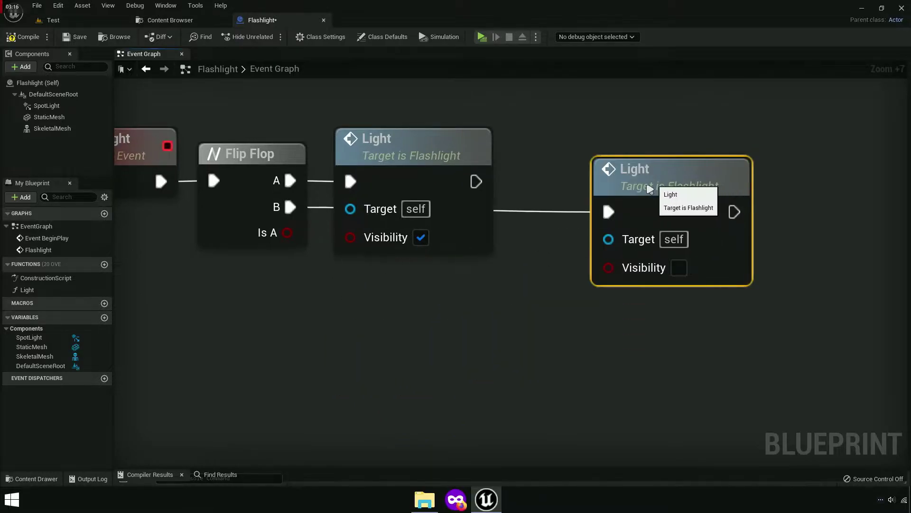
left_click_drag(550, 291, 550, 276)
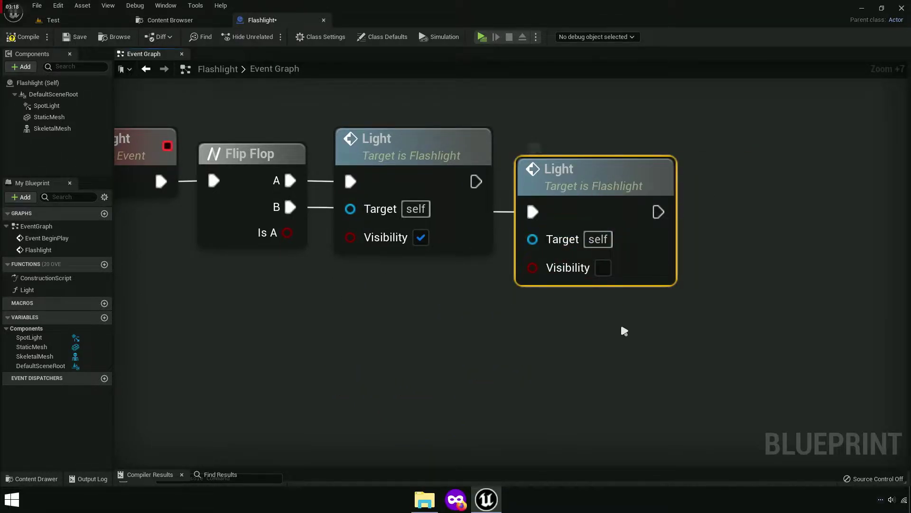
right_click_drag(645, 329, 637, 323)
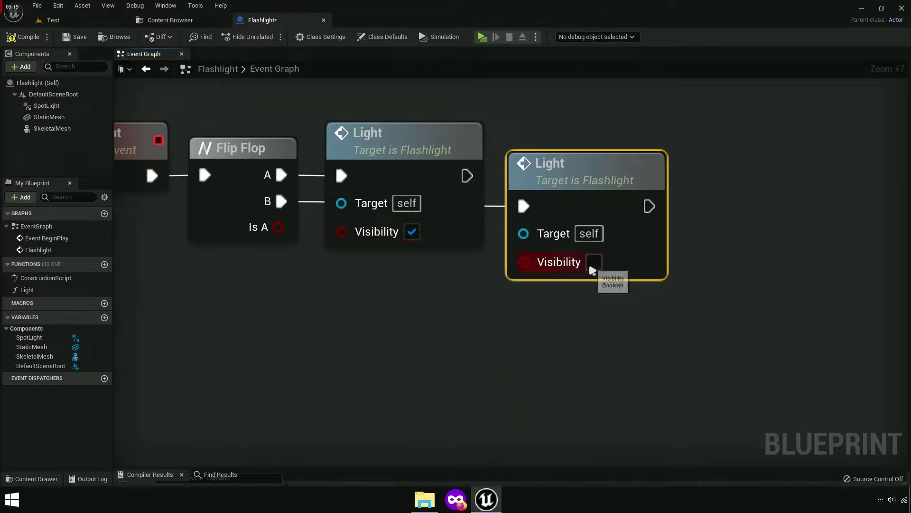
scroll(570, 289, "down", 3)
right_click_drag(554, 315, 630, 323)
left_click(630, 324)
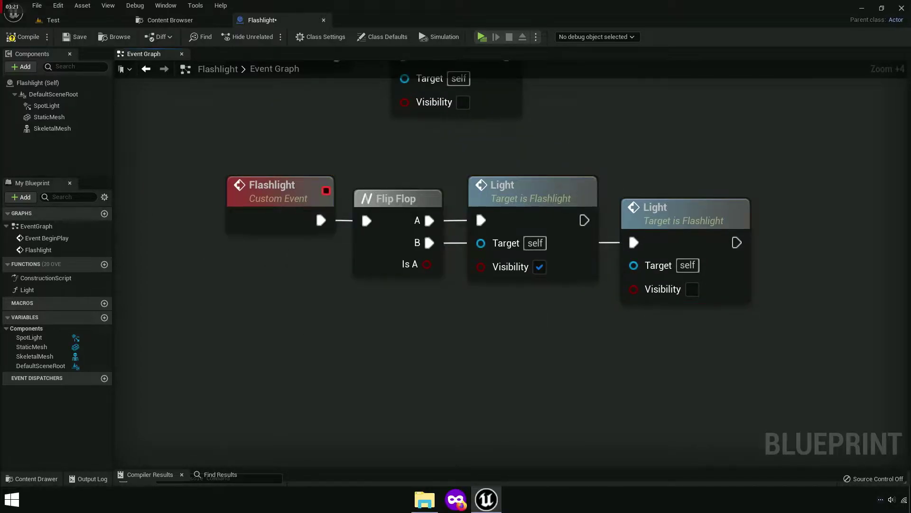
scroll(322, 244, "down", 3)
right_click_drag(321, 244, 336, 406)
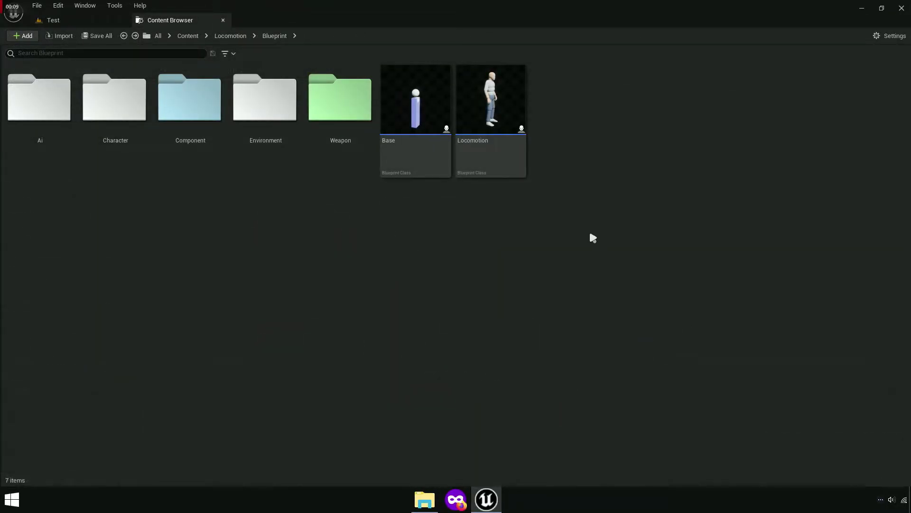
Step: Open the Locomotion character blueprint from the Content Browser
left_click(487, 154)
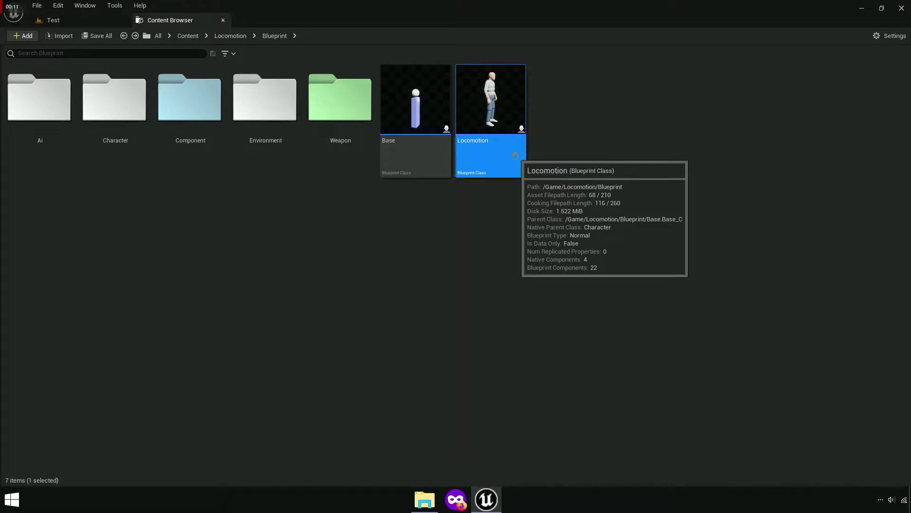
double_click(515, 157)
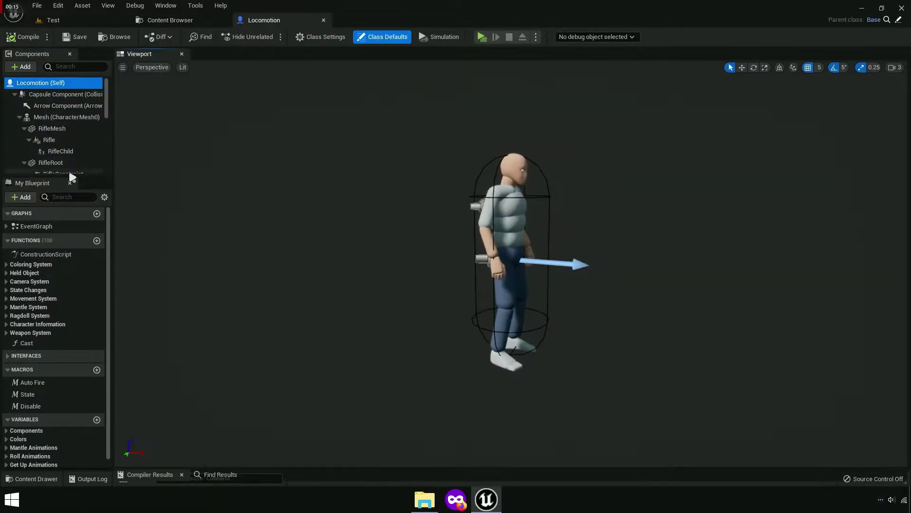
left_click_drag(60, 179, 61, 361)
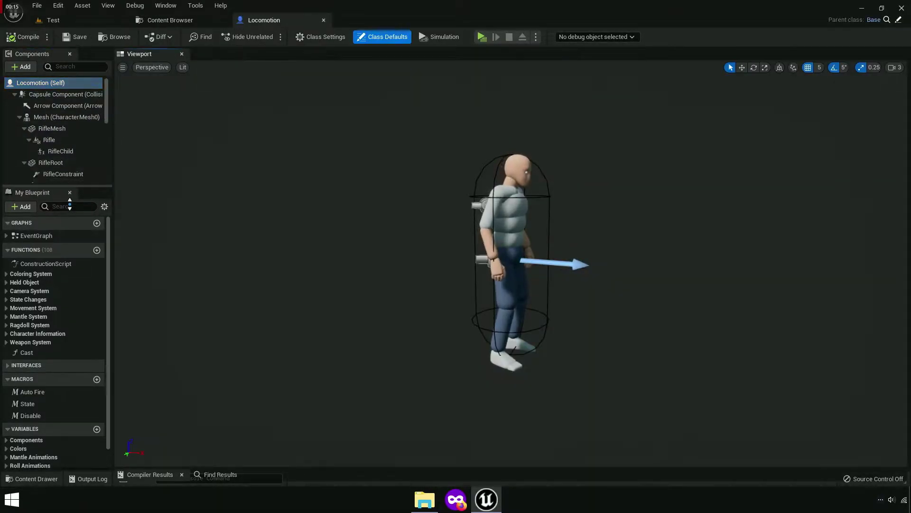
Step: Add a Scene component named Flashlight under the Capsule Component
left_click(21, 66)
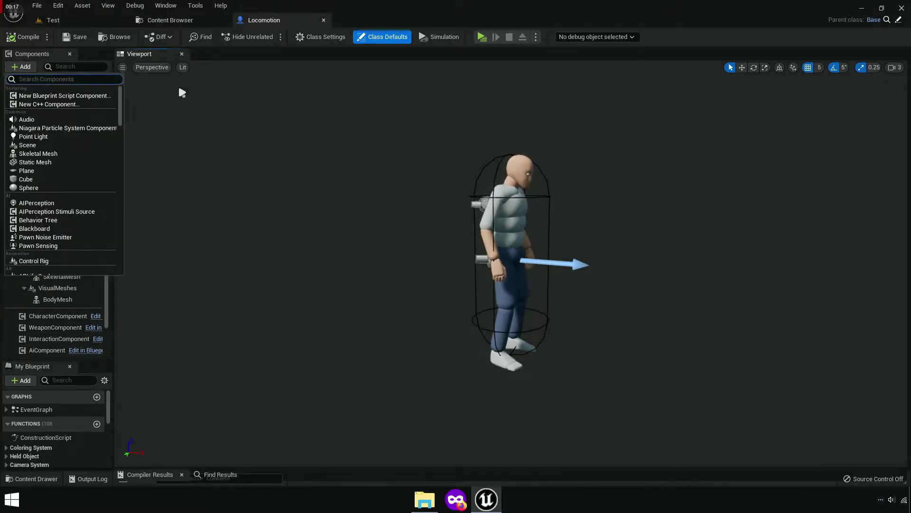
type("sce")
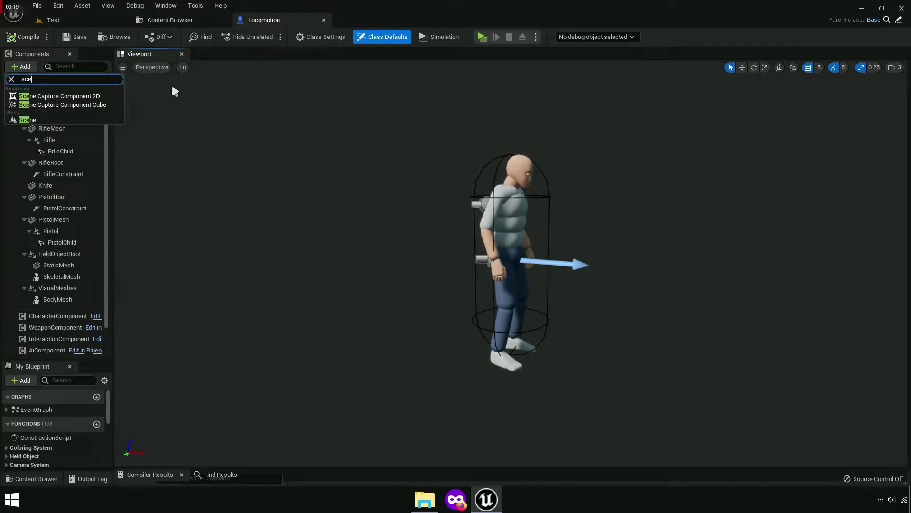
type("ne")
left_click(34, 122)
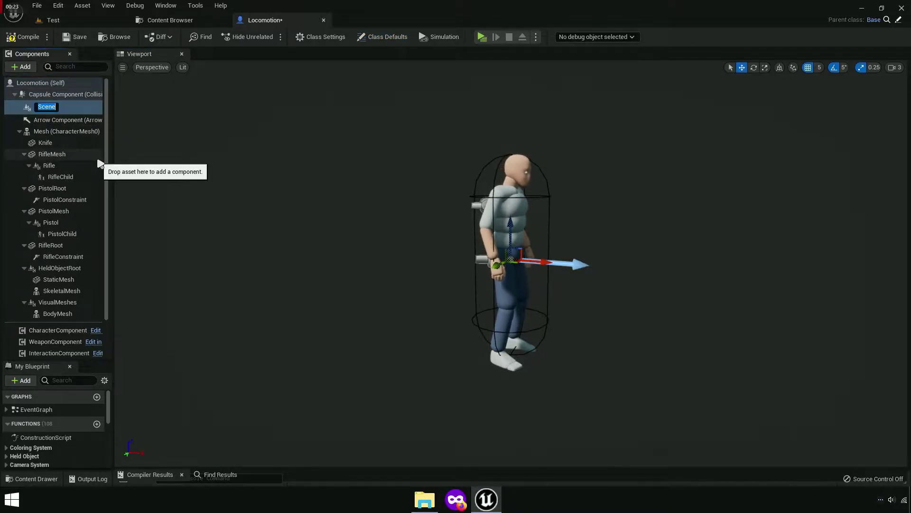
type("Flashlight")
key("Return")
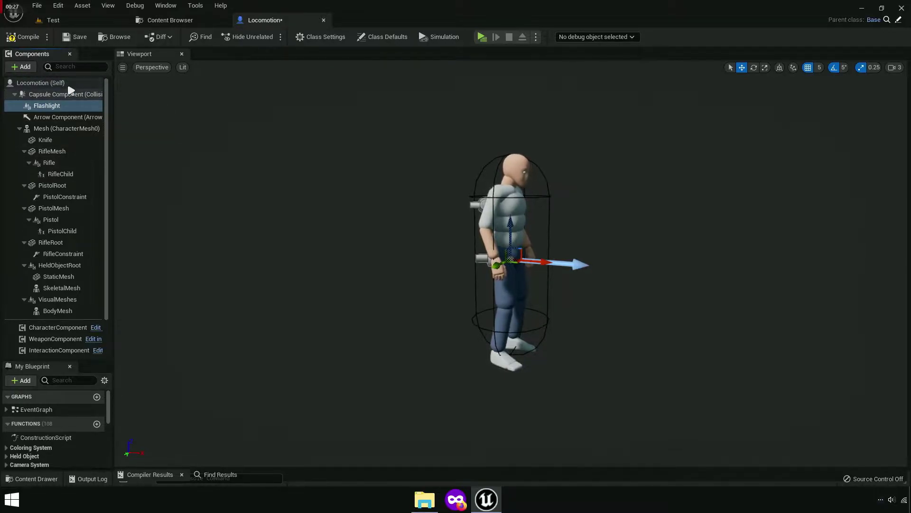
left_click(51, 105)
Step: Add a Child Actor component named FlashlightChild under Flashlight
left_click(21, 66)
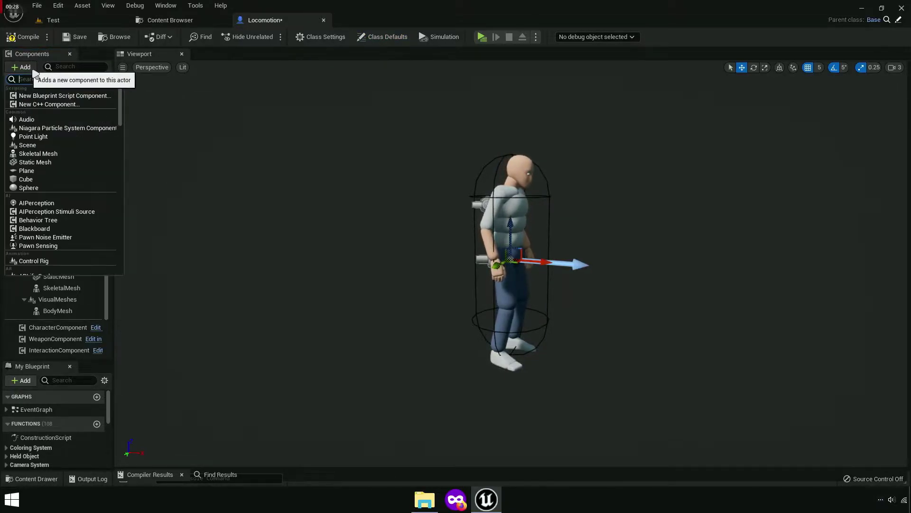
type("childac")
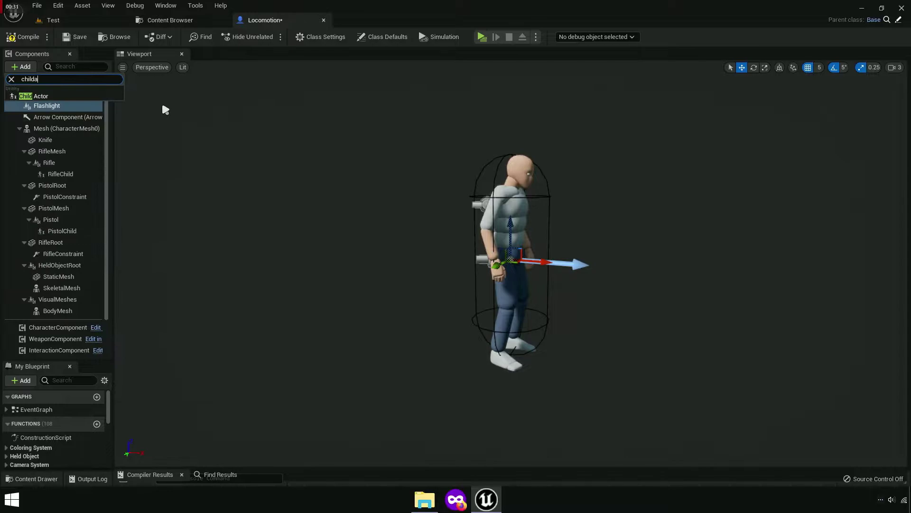
key("BackSpace")
key("BackSpace")
type("ac")
left_click(58, 97)
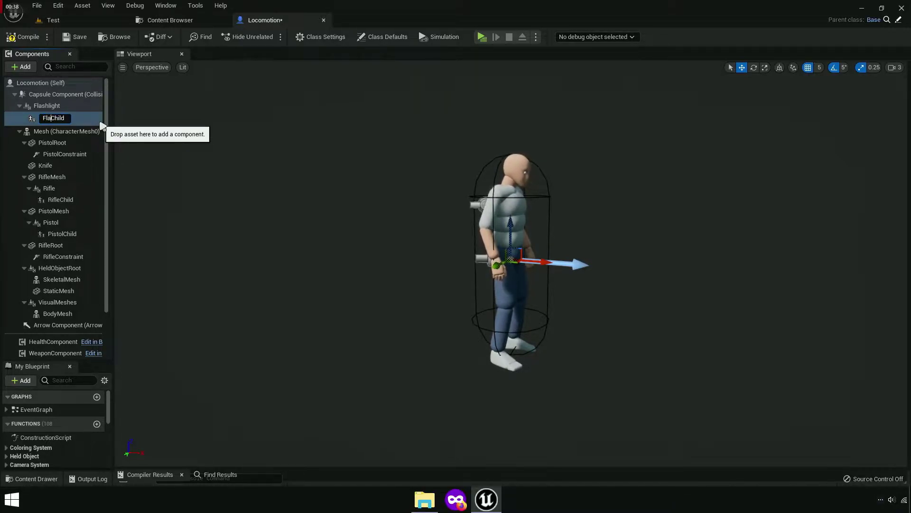
type("shlight")
key("Return")
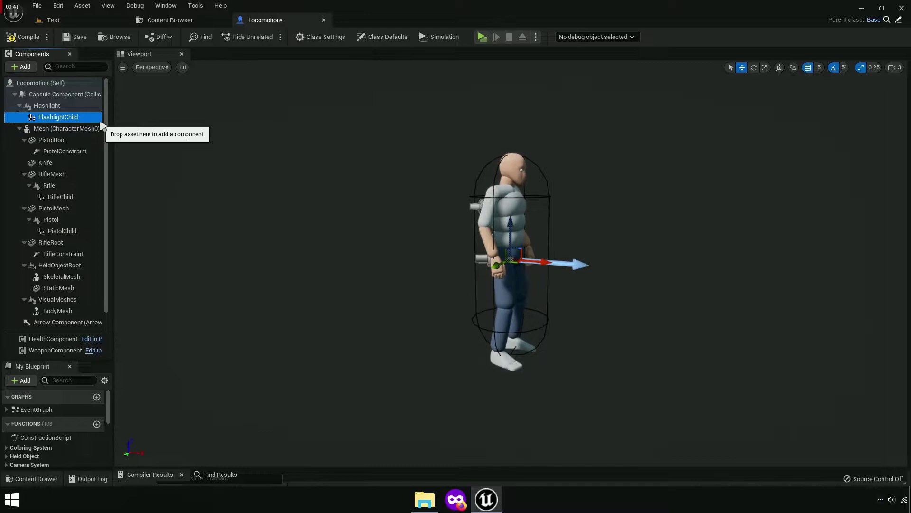
Step: Attach Flashlight under Mesh (CharacterMesh0) and reset its Location and Rotation to zero
left_click(57, 105)
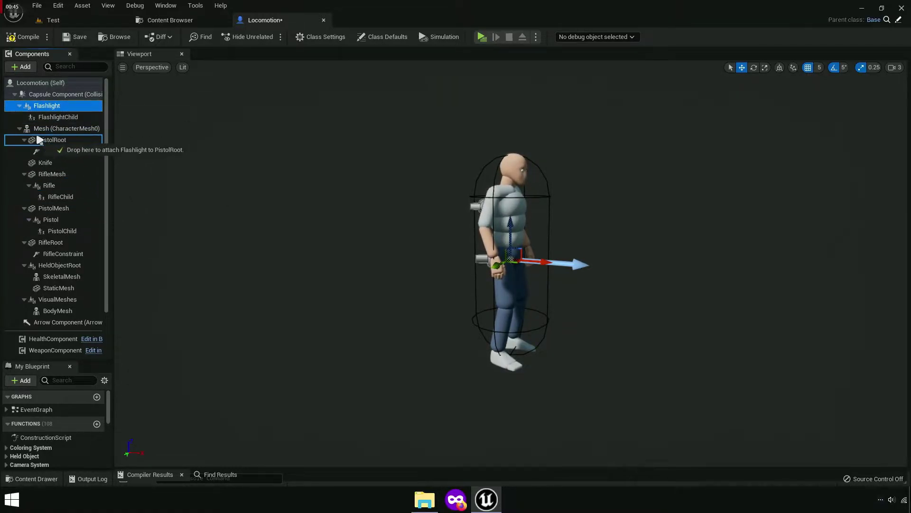
mouse_move(91, 203)
left_mouse_down()
mouse_move(68, 137)
mouse_move(55, 136)
left_mouse_up()
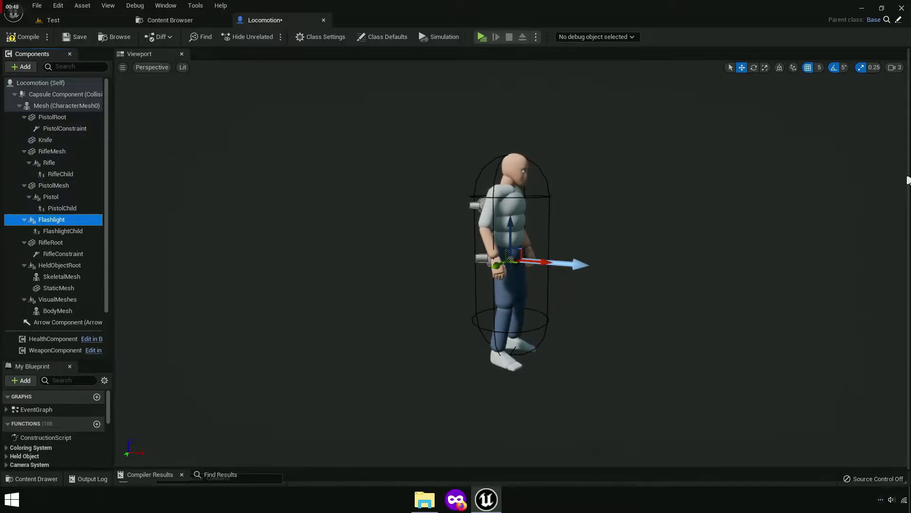
left_click(907, 184)
left_click(897, 174)
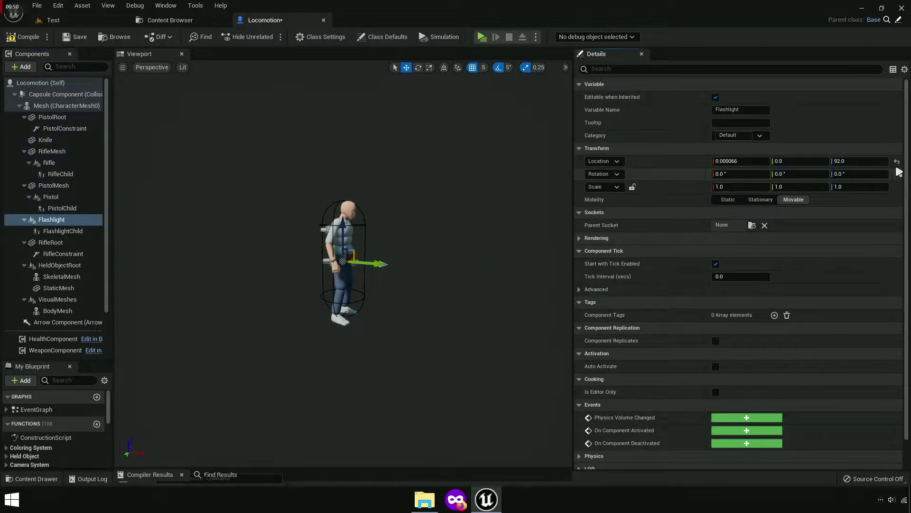
left_click(897, 161)
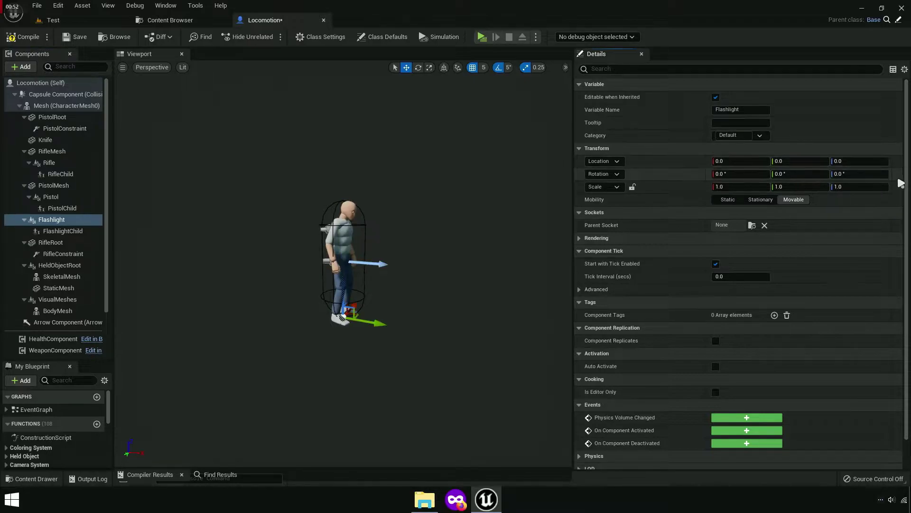
double_click(63, 231)
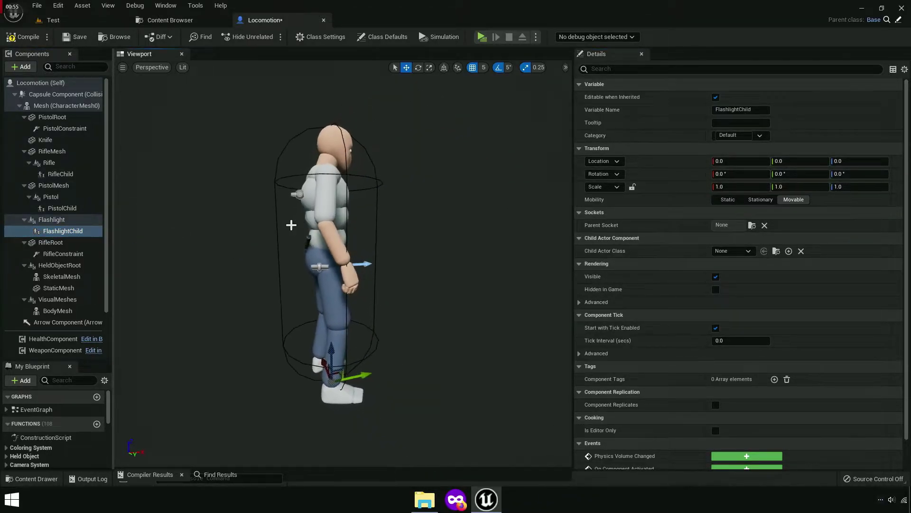
left_click(91, 220)
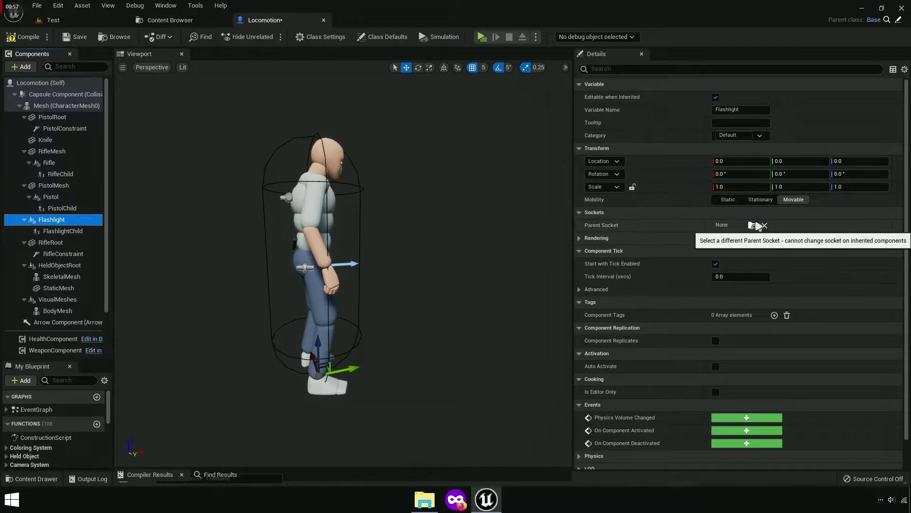
left_click(752, 225)
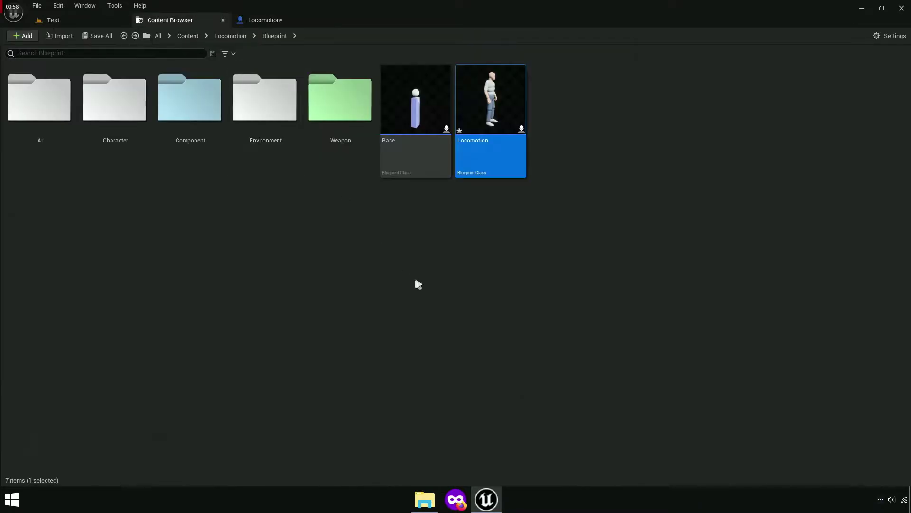
Step: Open Locomotion_Skeleton and remove all assets attached to the skeleton
double_click(130, 152)
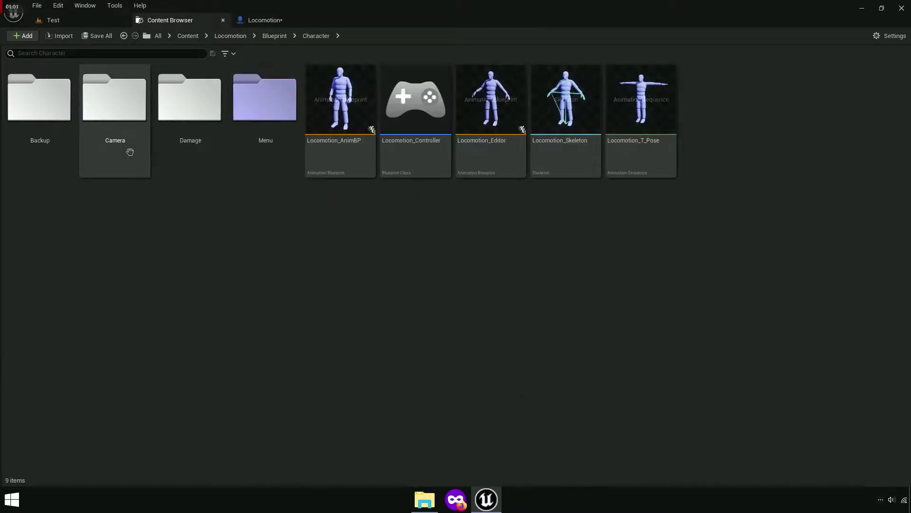
left_click(584, 159)
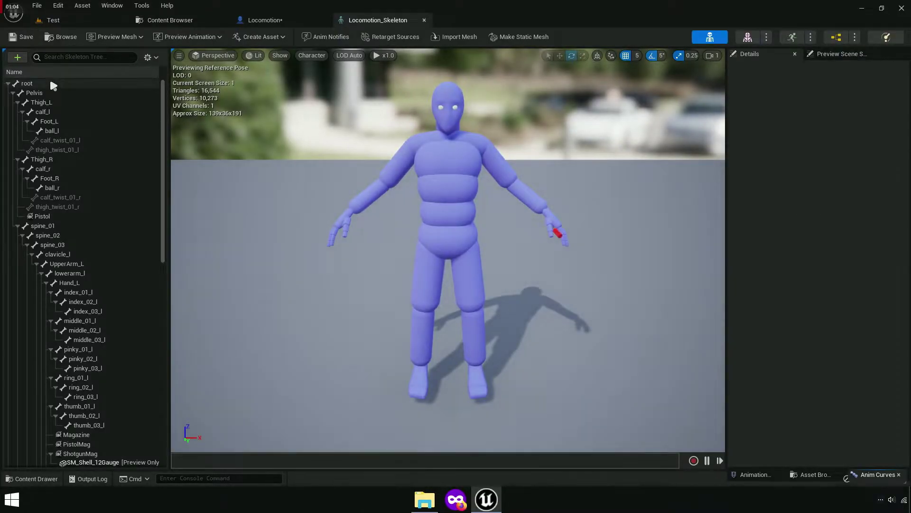
left_click(53, 85)
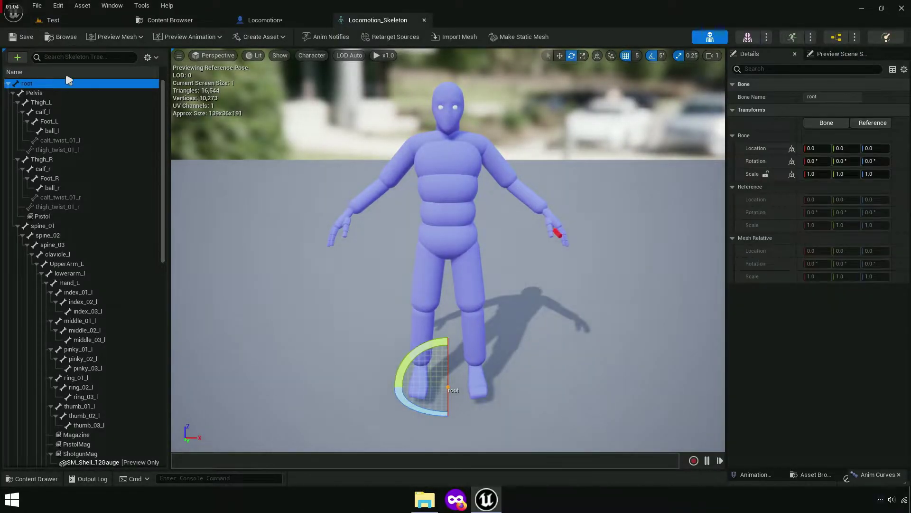
left_click_drag(510, 264, 527, 237)
key("w")
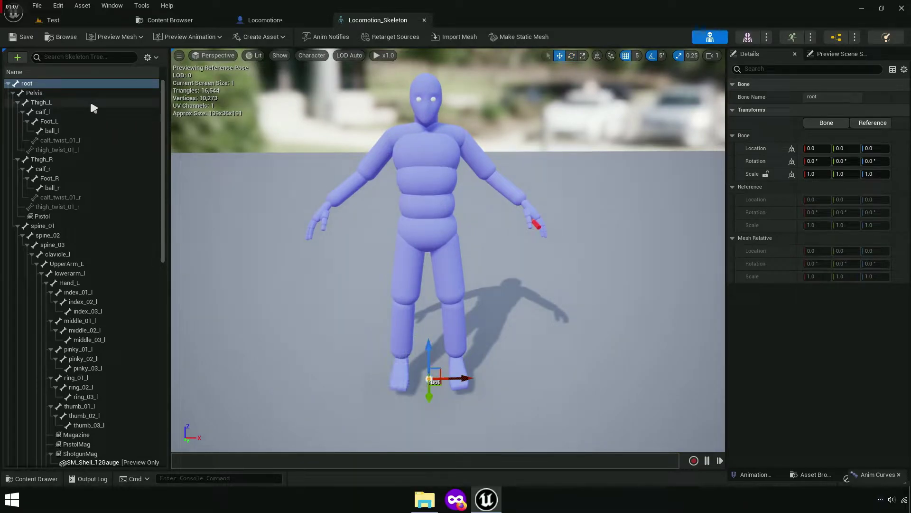
right_click(71, 85)
left_click(132, 221)
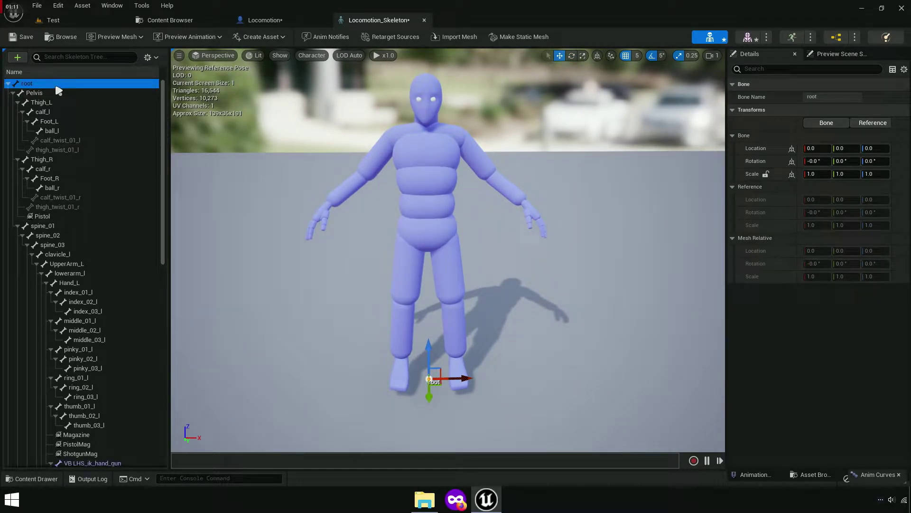
Step: Filter the Skeleton Tree and select and frame the spine_03 bone
left_click(70, 58)
type("sp")
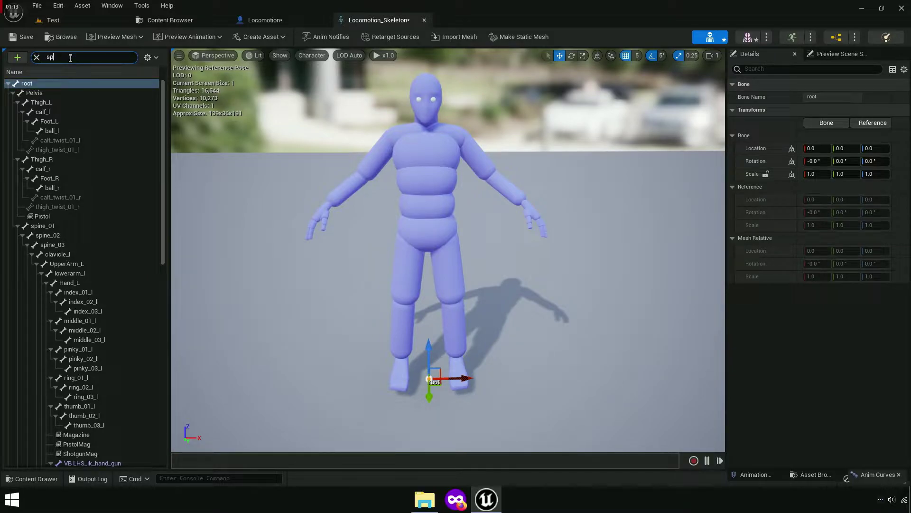
type("ine")
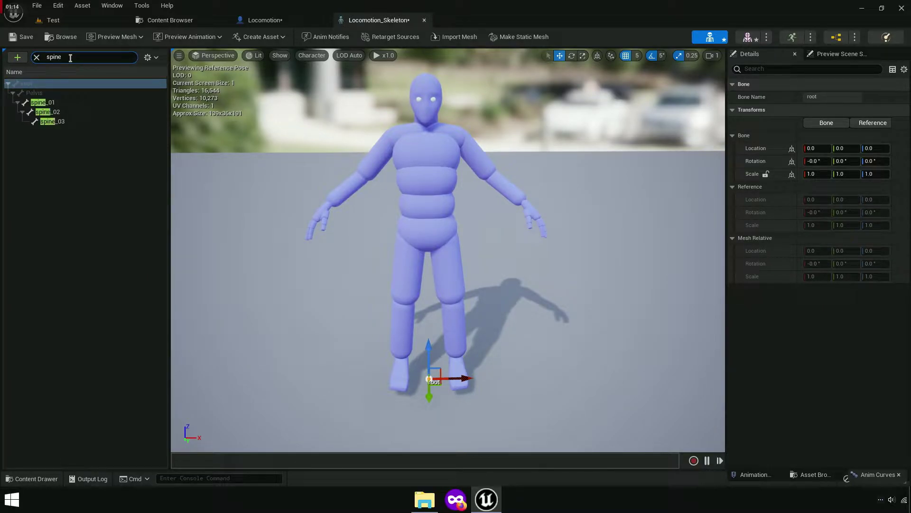
left_click(47, 103)
left_click(54, 112)
left_click(61, 121)
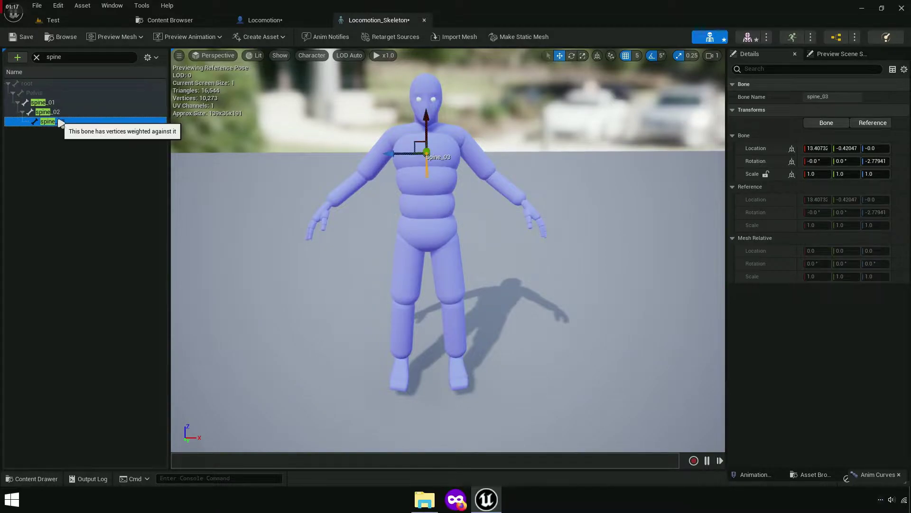
key("f")
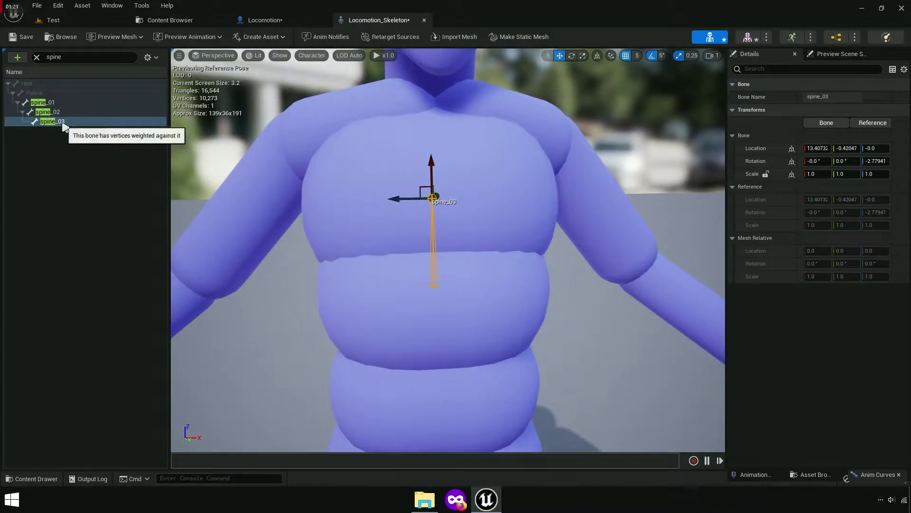
Step: Add a socket named Flashlight to spine_03 and find it in the bone list
right_click(62, 122)
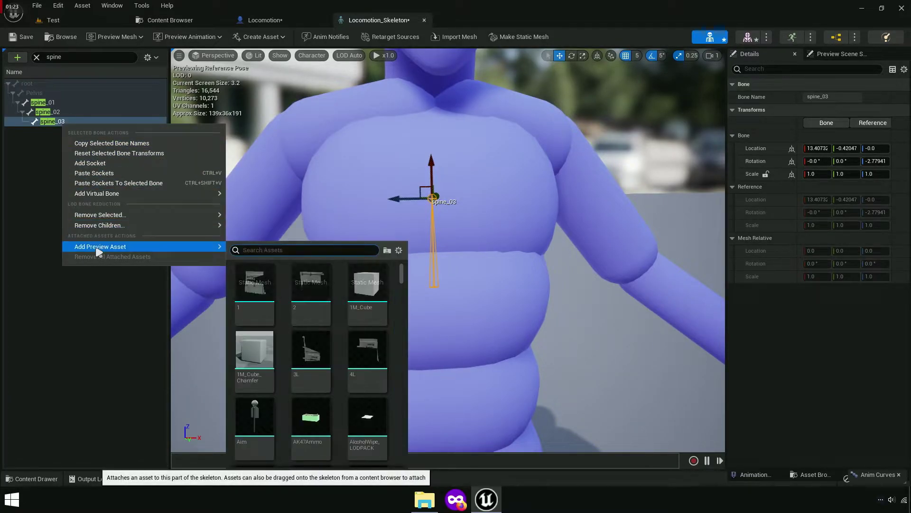
left_click(91, 165)
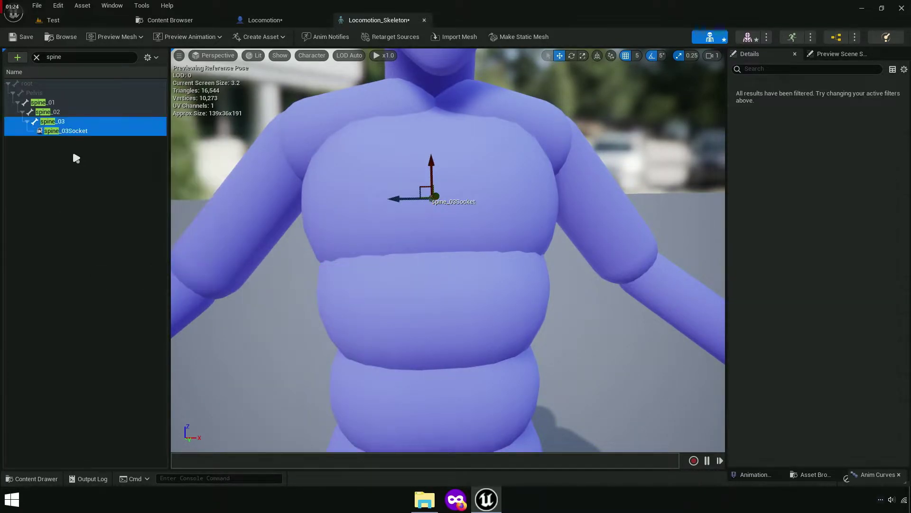
type("Flas")
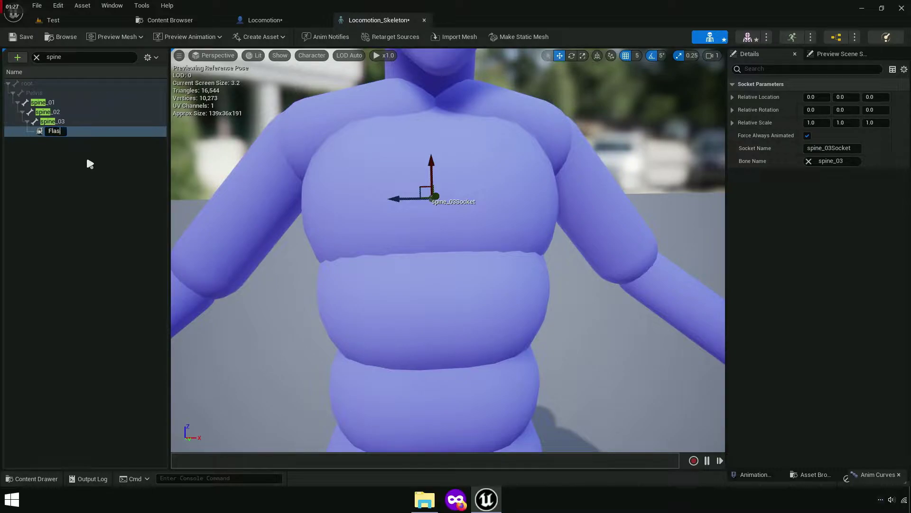
type("hlight")
key("Return")
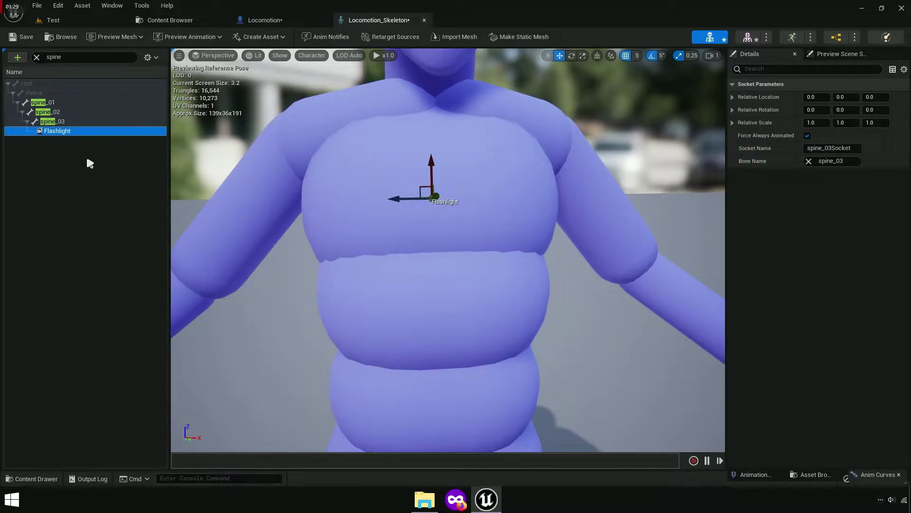
left_click(36, 57)
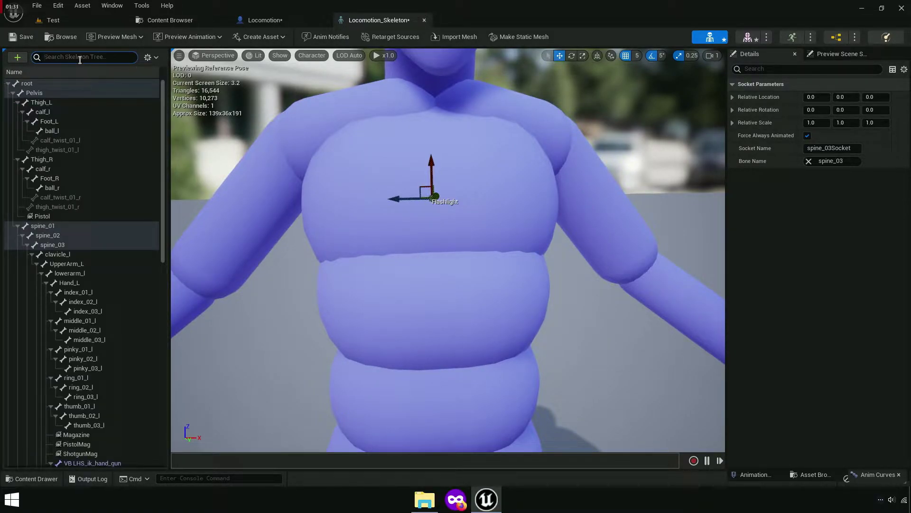
type("flashlight")
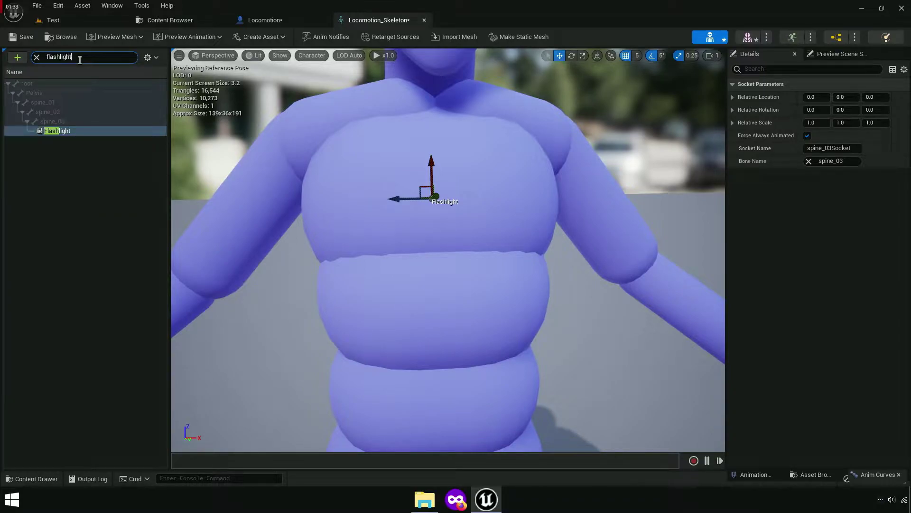
right_click(82, 134)
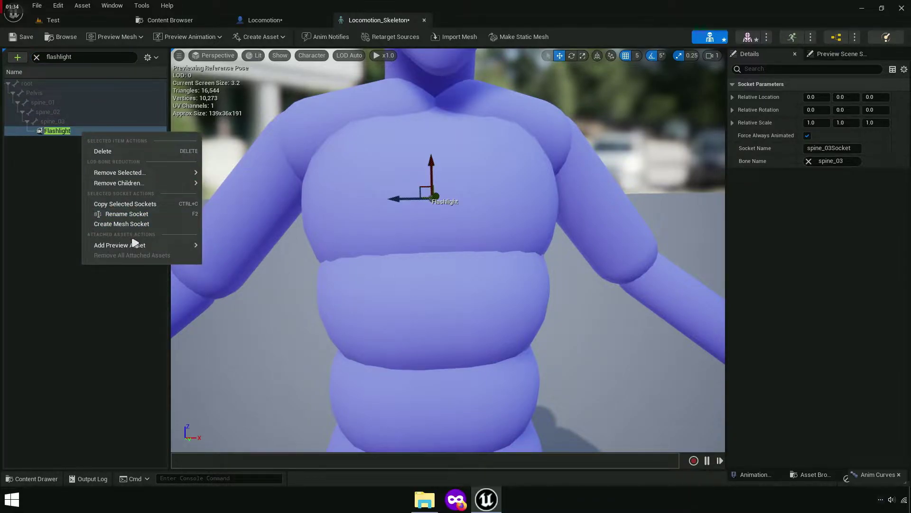
Step: Attach 1M_Cube as a preview asset on the Flashlight socket
mouse_move(174, 245)
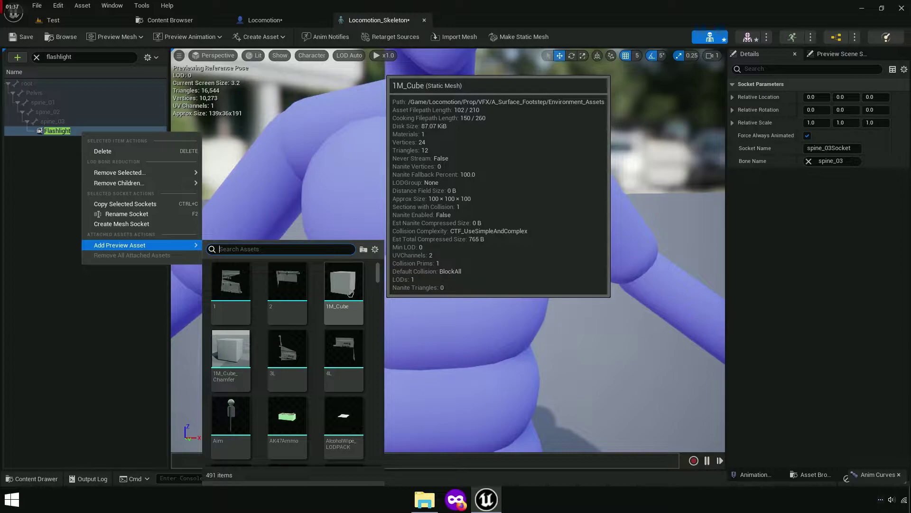
left_click(344, 283)
scroll(461, 263, "up", 3)
key("e")
key("r")
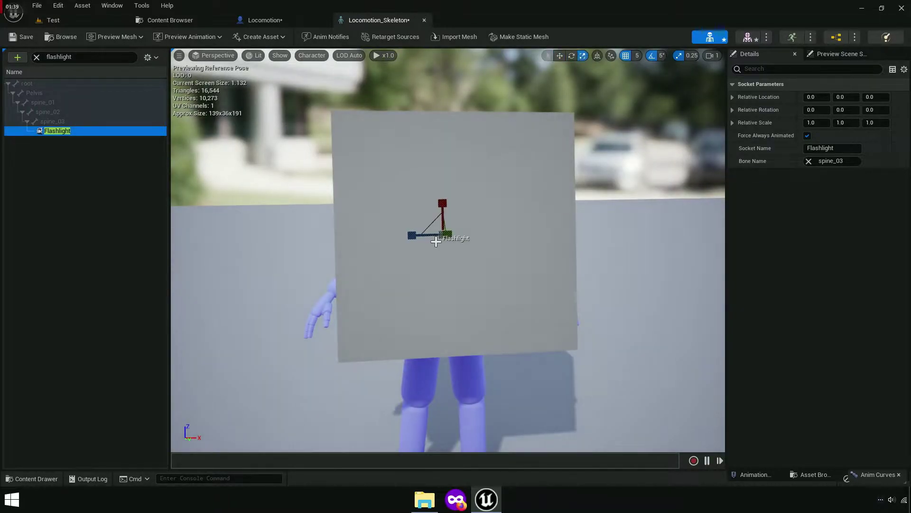
mouse_move(446, 235)
left_mouse_down()
mouse_move(424, 244)
mouse_move(432, 234)
left_mouse_up()
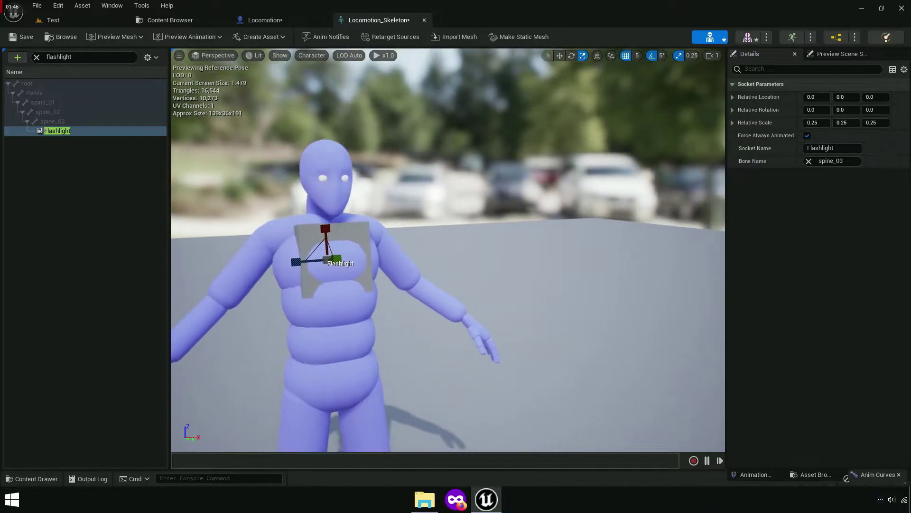
mouse_move(448, 285)
left_mouse_down()
mouse_move(427, 246)
mouse_move(455, 227)
left_mouse_up()
Step: Keep the cube at 0.25 scale and move the socket forward to about 12.25 on Y
left_click_drag(432, 261, 422, 264)
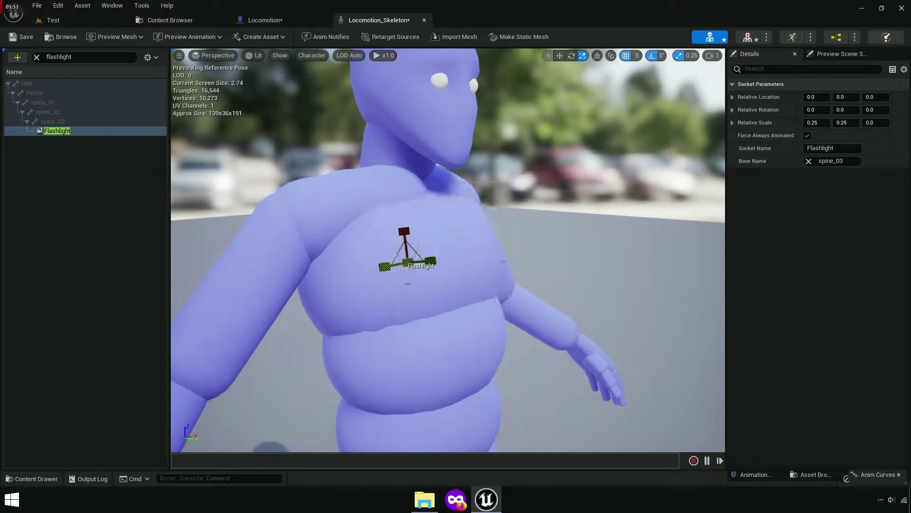
key("ctrl+z")
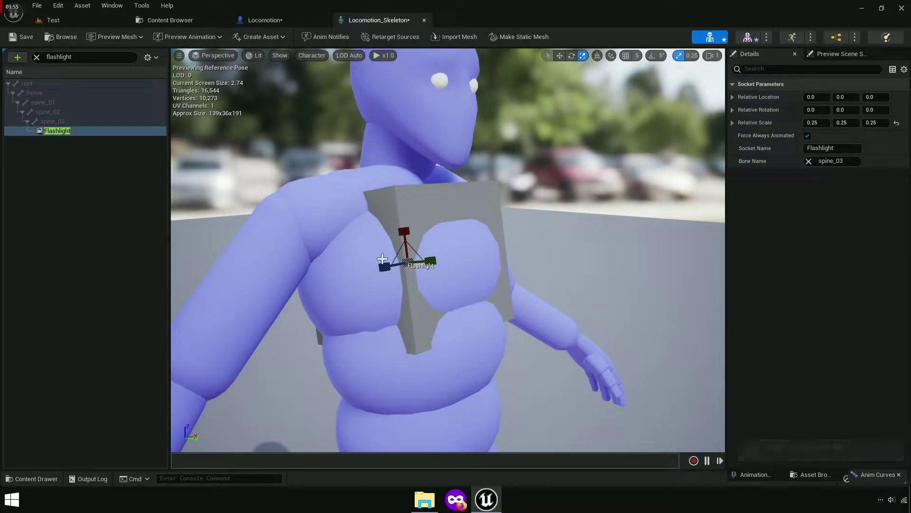
left_click_drag(382, 258, 375, 266)
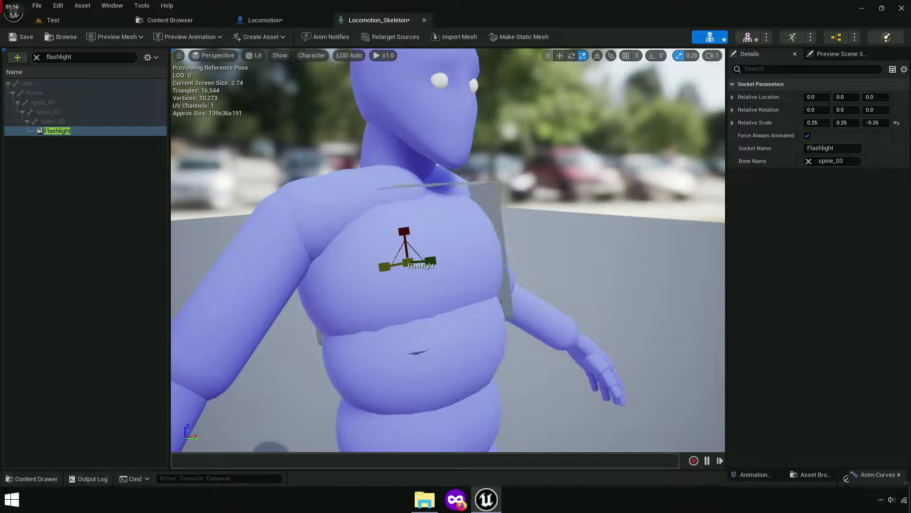
key("ctrl+z")
key("w")
left_click_drag(439, 262, 491, 263)
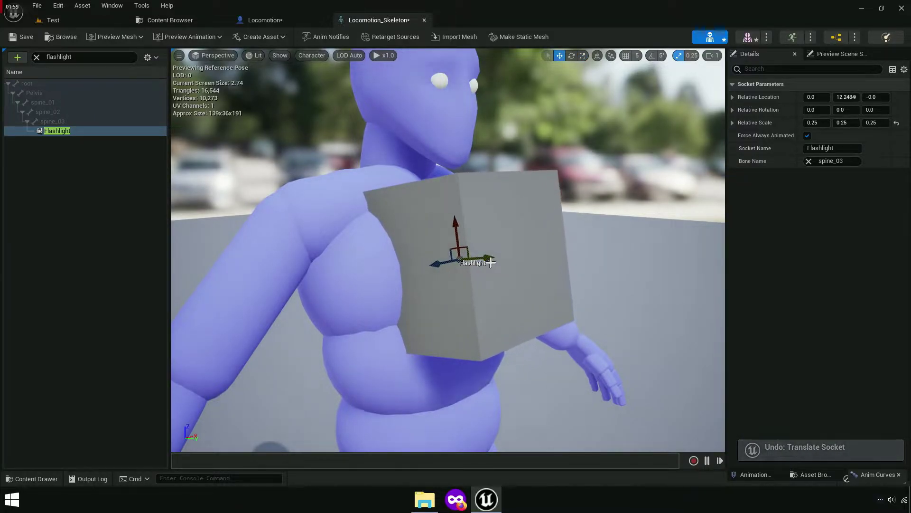
left_click_drag(461, 235, 461, 234)
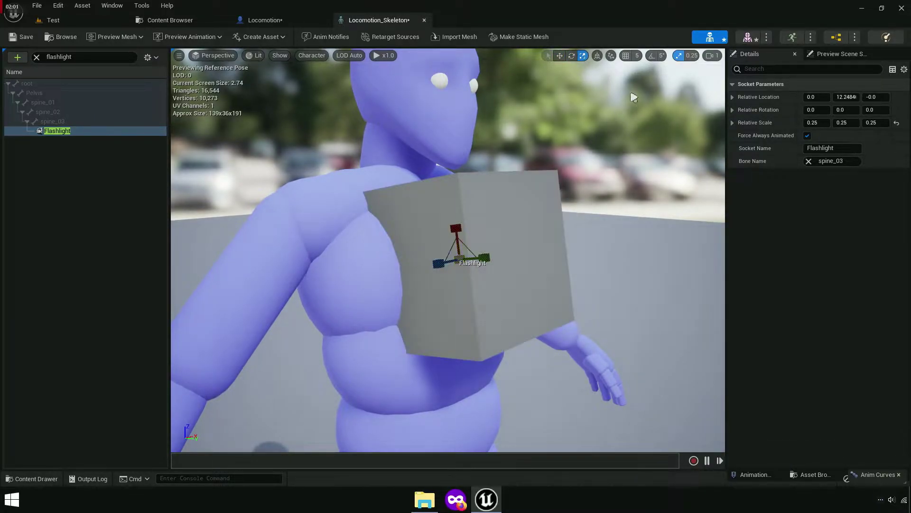
Step: Reshape and slide the Flashlight socket's preview box along the chest
left_click(676, 60)
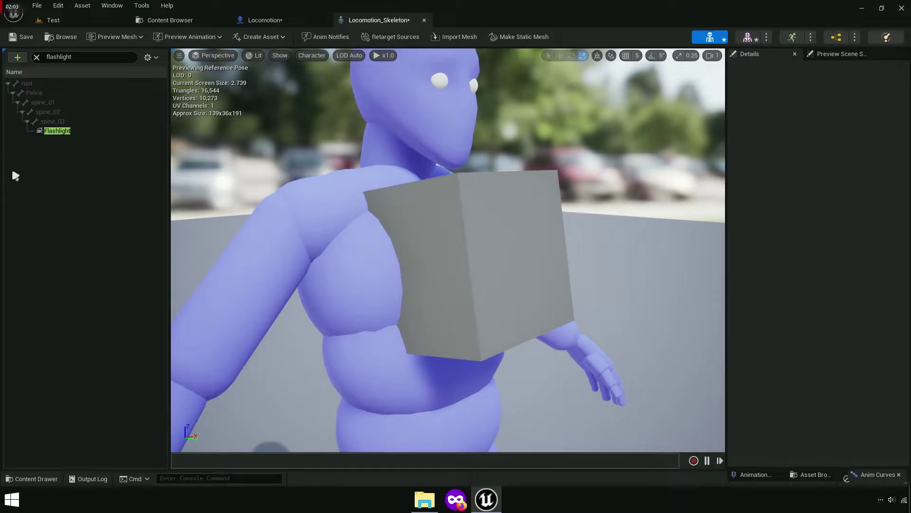
left_click(59, 133)
left_click_drag(459, 232, 455, 219)
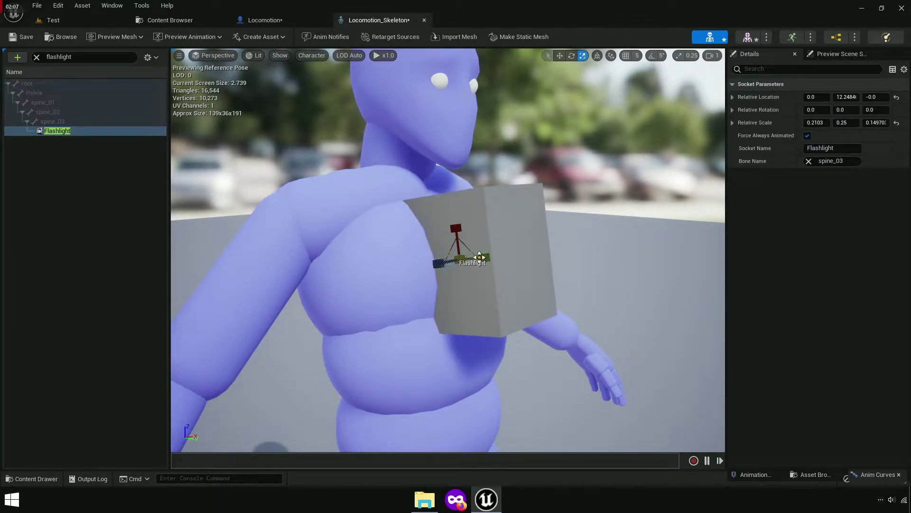
mouse_move(479, 257)
left_mouse_down()
mouse_move(468, 258)
mouse_move(467, 247)
left_mouse_up()
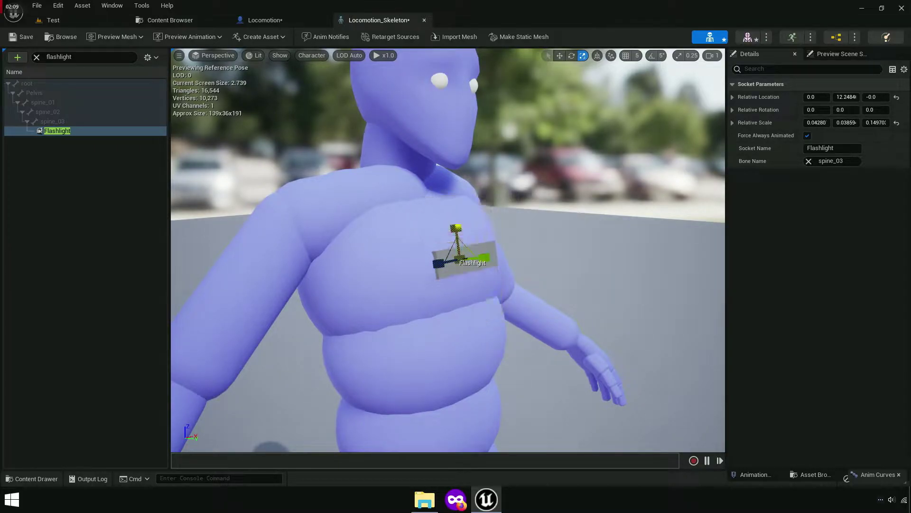
mouse_move(516, 222)
left_mouse_down()
mouse_move(427, 237)
mouse_move(421, 261)
mouse_move(409, 262)
mouse_move(442, 262)
left_mouse_up()
key("w")
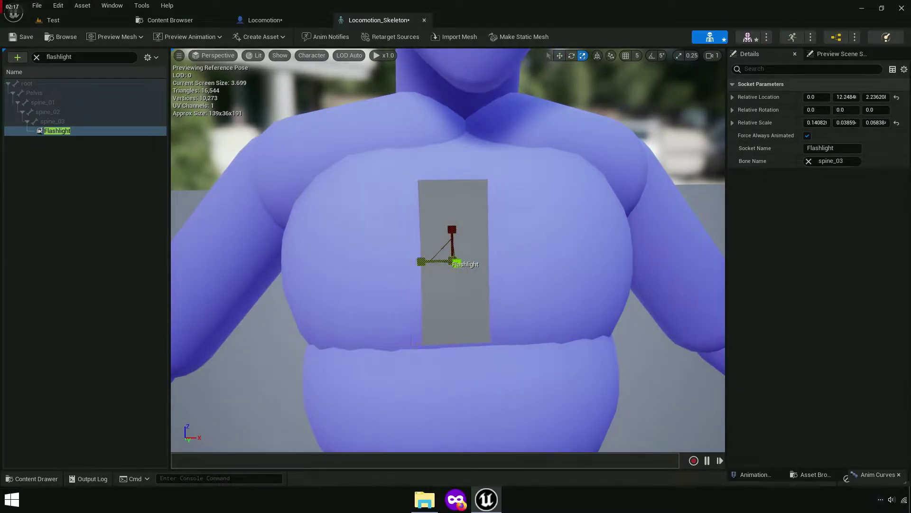
left_click_drag(451, 230, 453, 204)
Step: Reposition the Flashlight socket to 3.2, 12.7, -3.9, tilted -9.7°
left_click(457, 240)
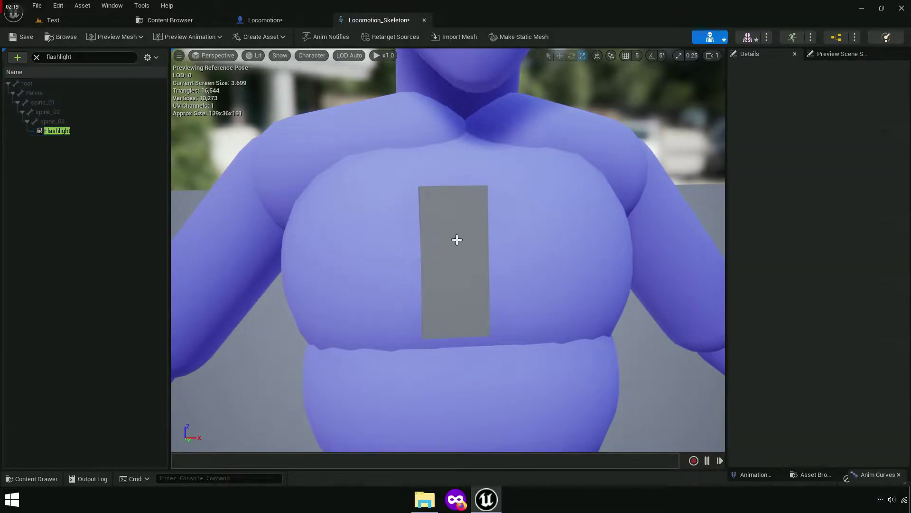
key("w")
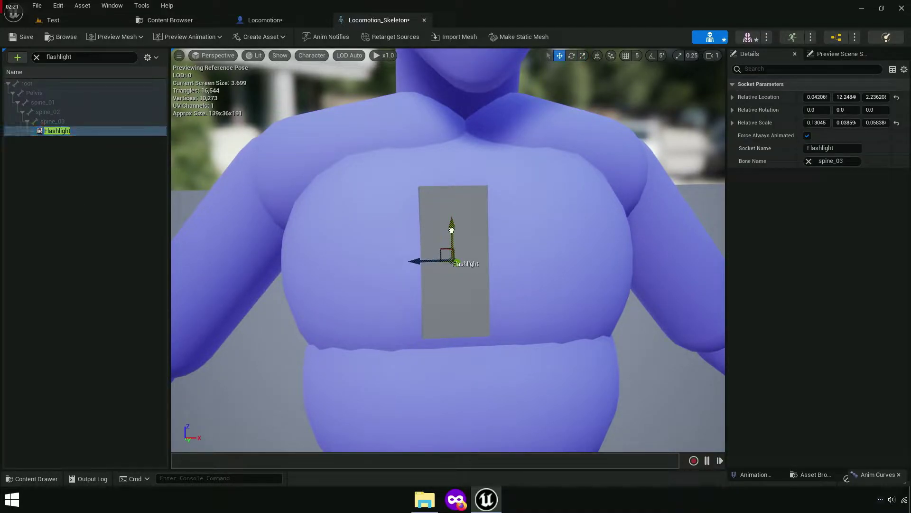
left_click_drag(451, 230, 489, 230)
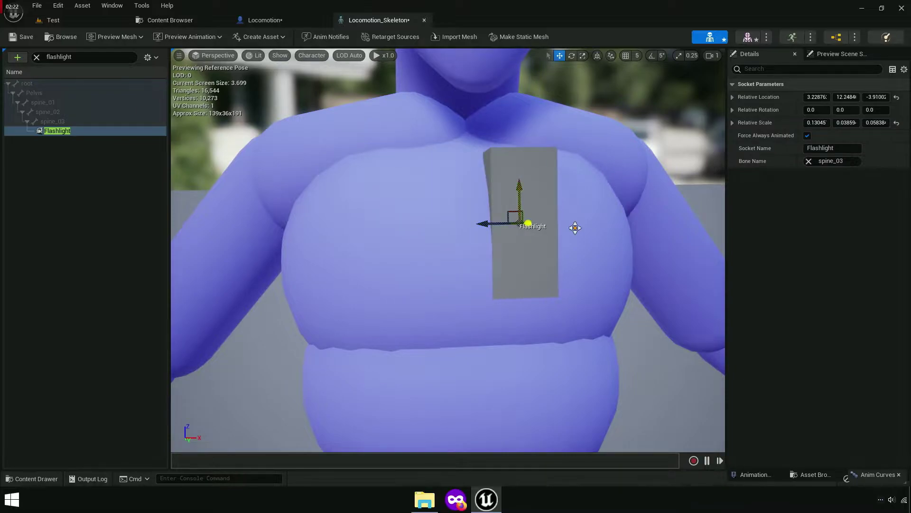
left_click_drag(575, 227, 514, 250)
left_click_drag(385, 227, 380, 216)
key("w")
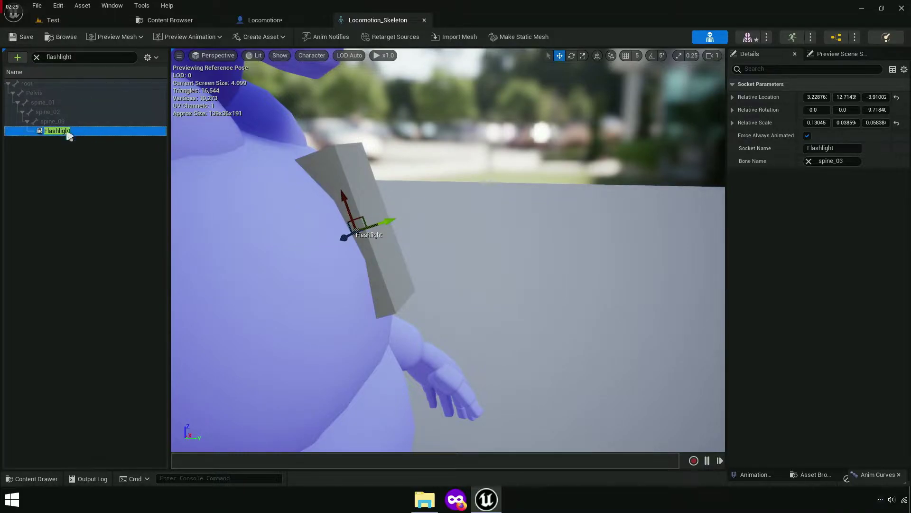
right_click(70, 137)
left_click(107, 179)
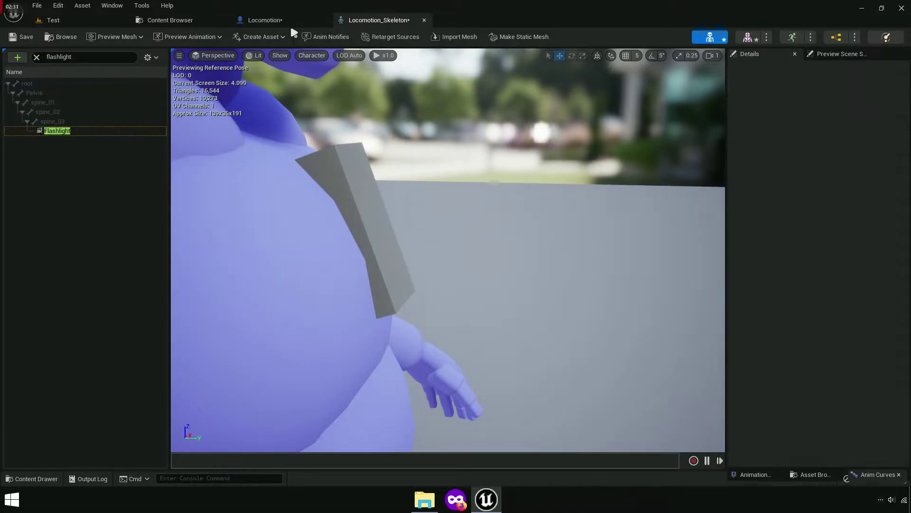
left_click(276, 20)
Step: Set the Flashlight component's Parent Socket to the Flashlight socket
scroll(320, 181, "up", 3)
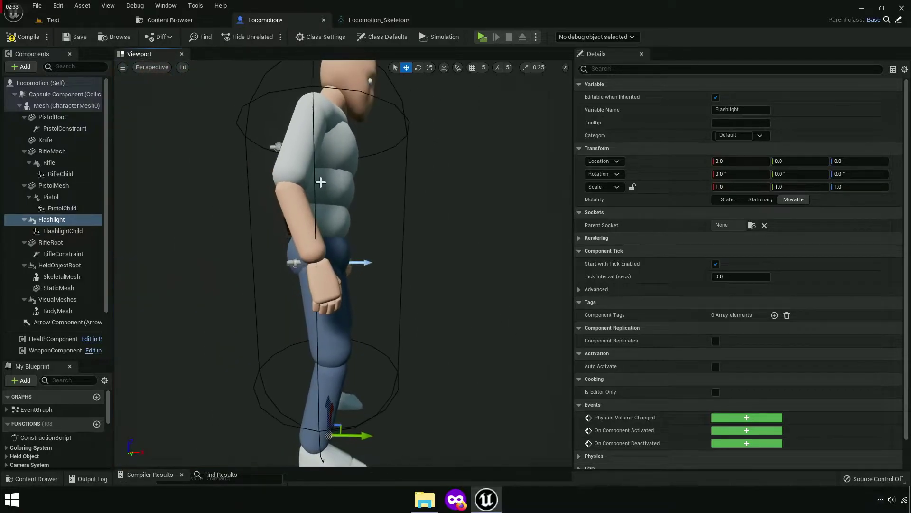
left_click(51, 231)
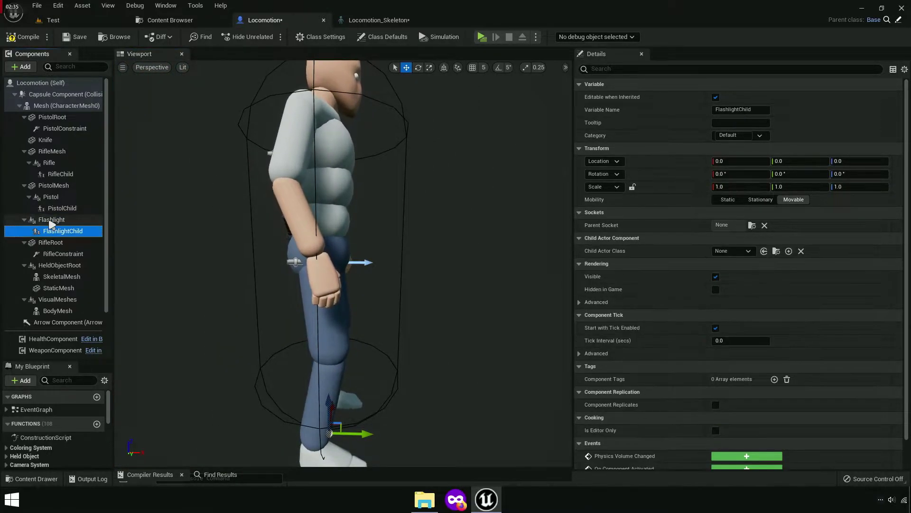
left_click(51, 219)
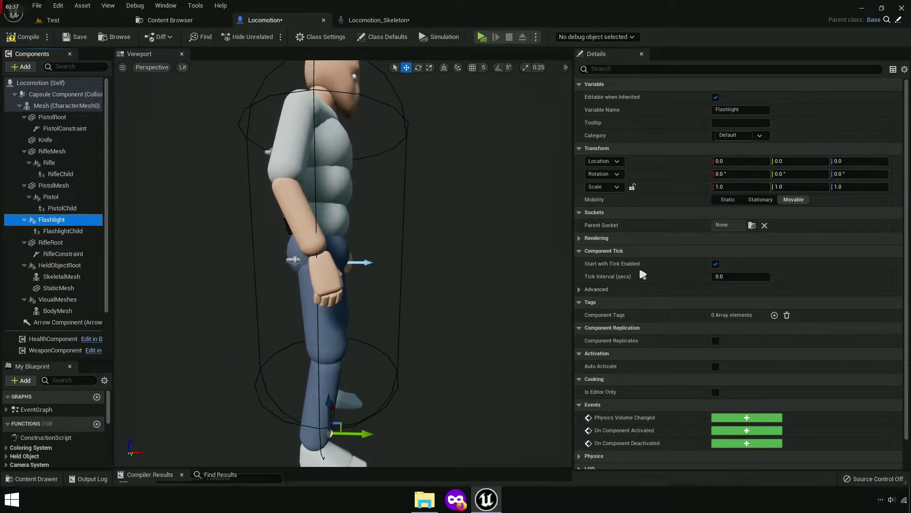
left_click(751, 226)
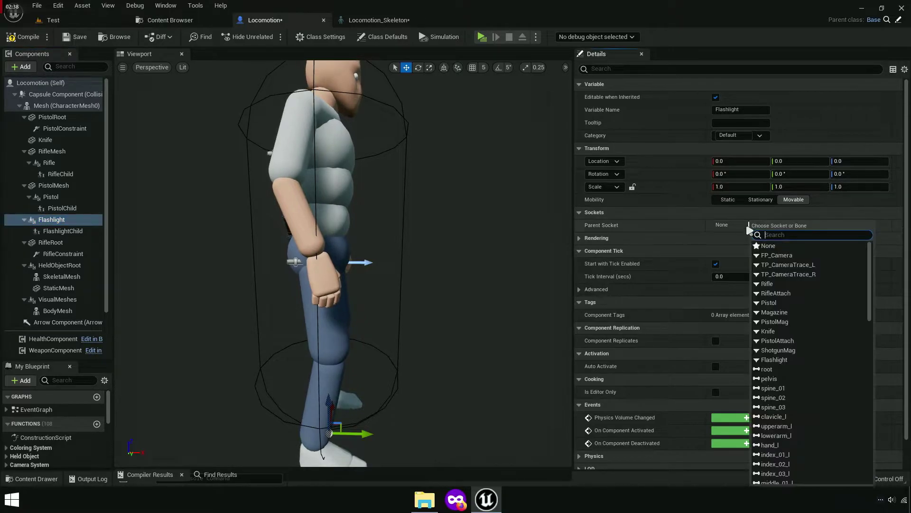
type("flash")
left_click(779, 248)
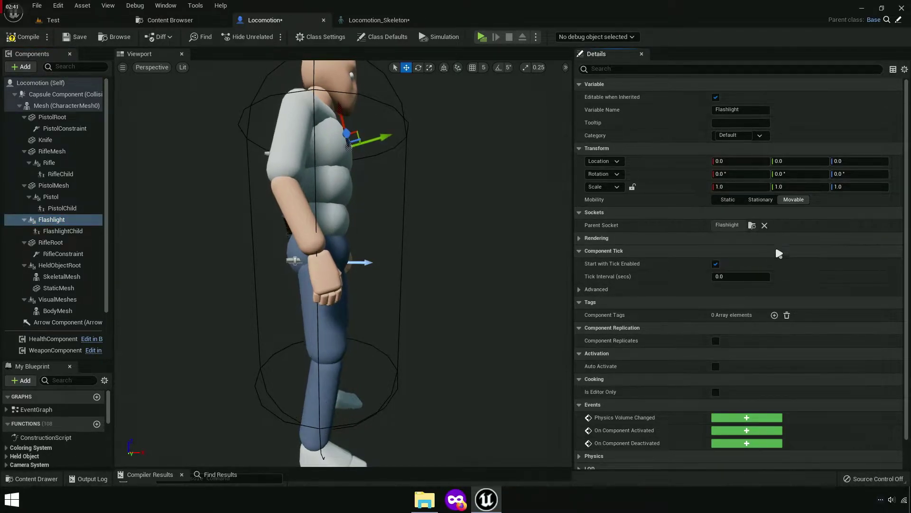
mouse_move(448, 171)
right_mouse_down()
mouse_move(448, 143)
mouse_move(437, 181)
right_mouse_up()
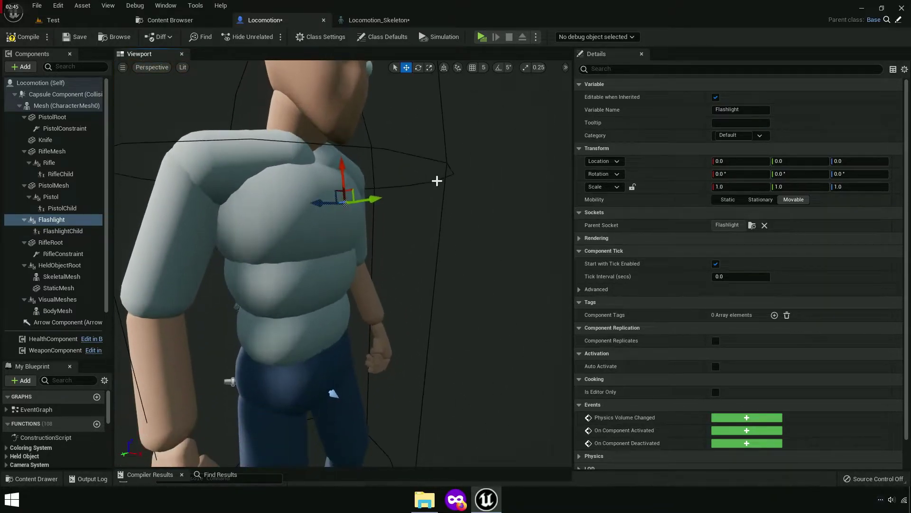
scroll(437, 181, "down", 5)
left_click(67, 231)
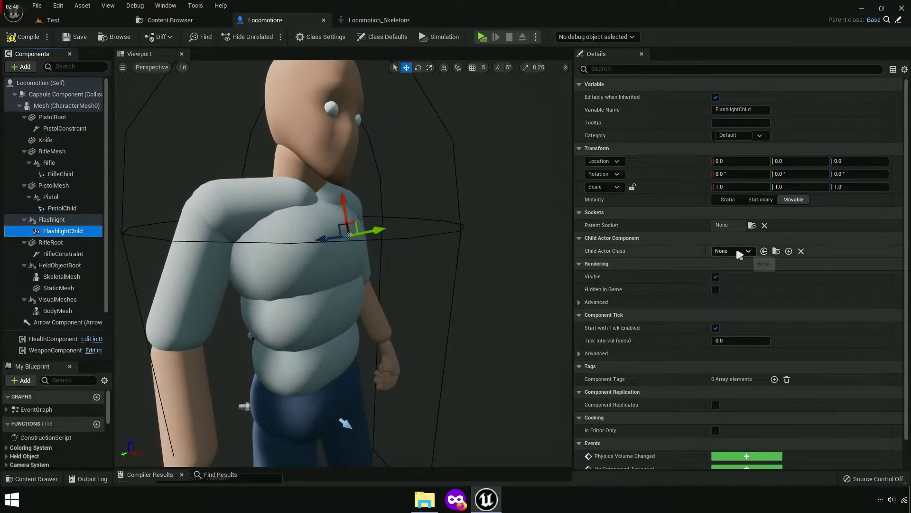
left_click(170, 20)
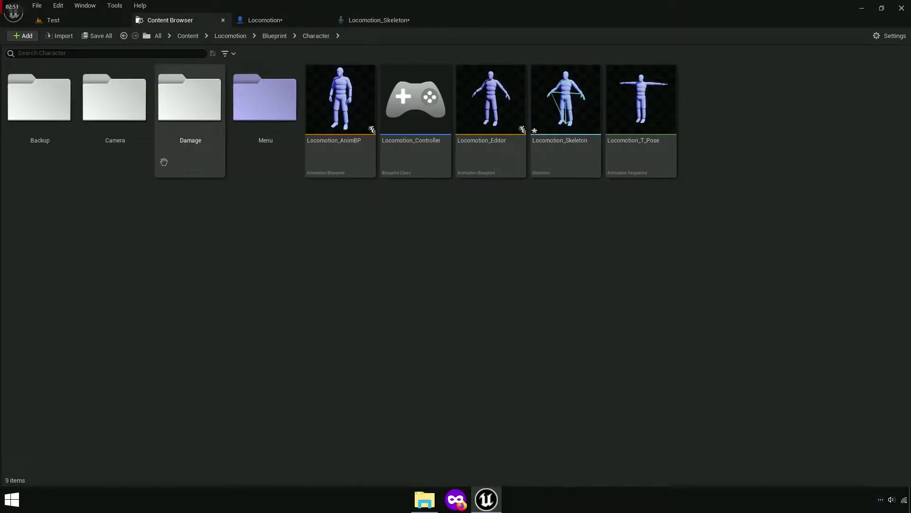
Step: Find the Flashlight blueprint in Blueprint > Weapon > Flashlight, then return to Locomotion
left_click(275, 37)
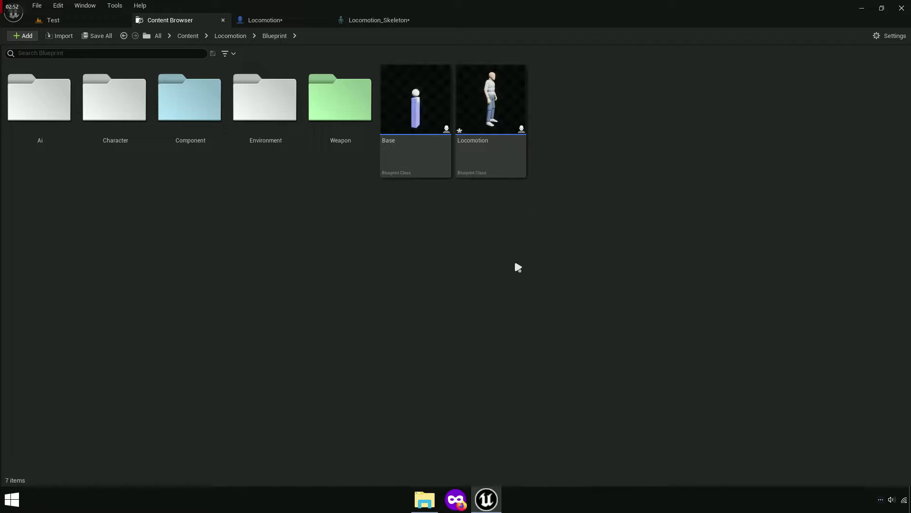
double_click(349, 151)
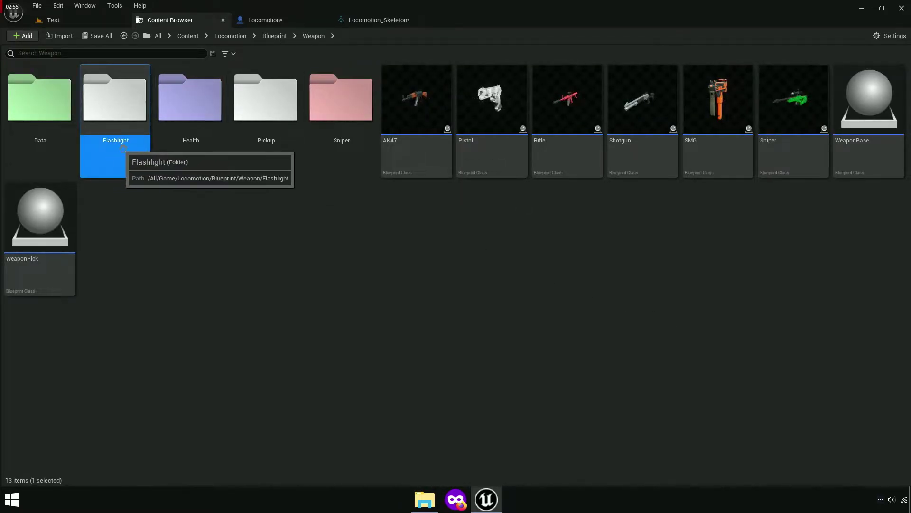
double_click(130, 154)
left_click(44, 151)
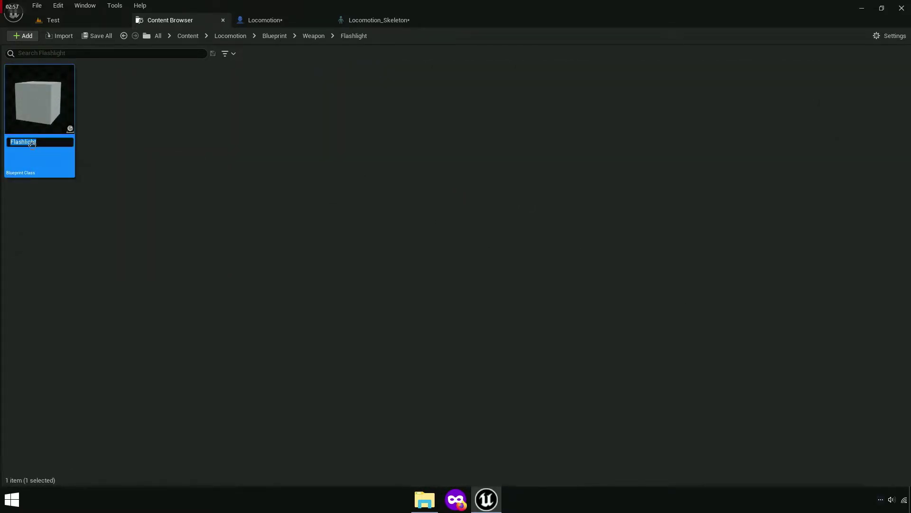
right_click(38, 148)
key("Escape")
left_click(304, 20)
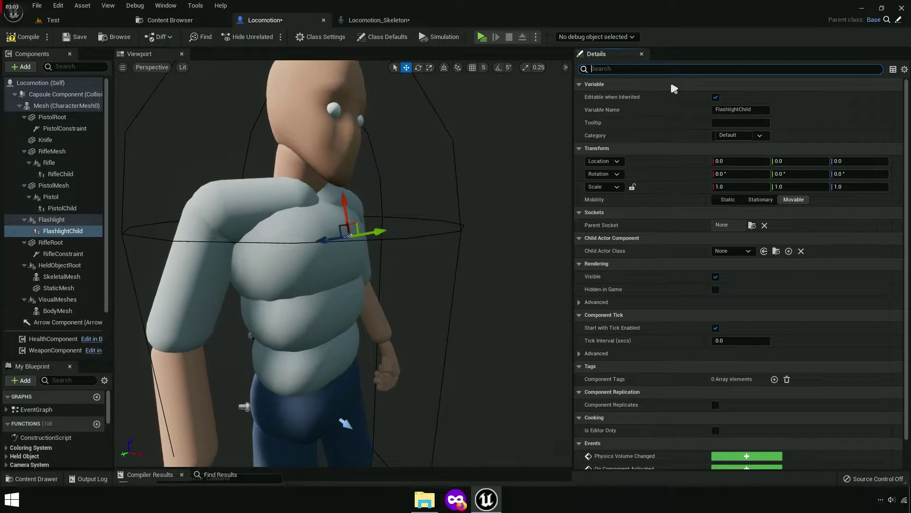
Step: Set FlashlightChild's Child Actor Class to Flashlight, showing the flashlight on the chest
type("clas")
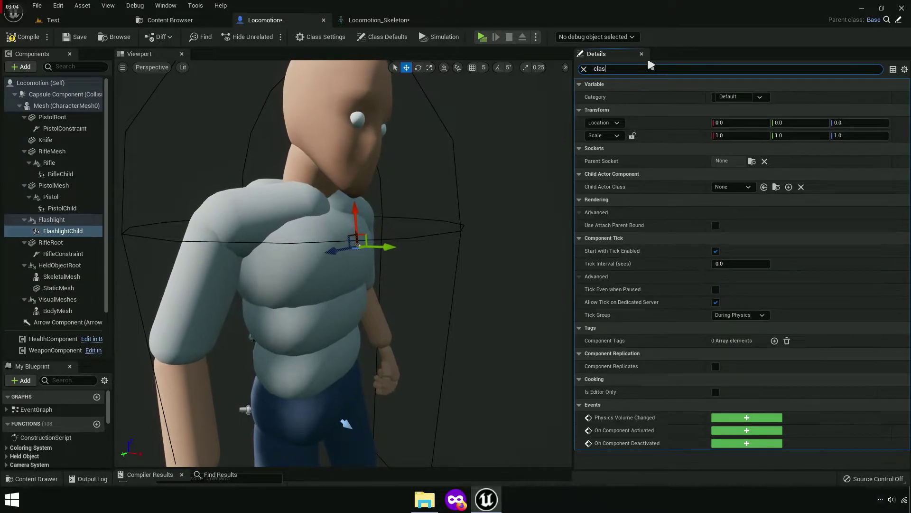
type("s")
left_click(723, 97)
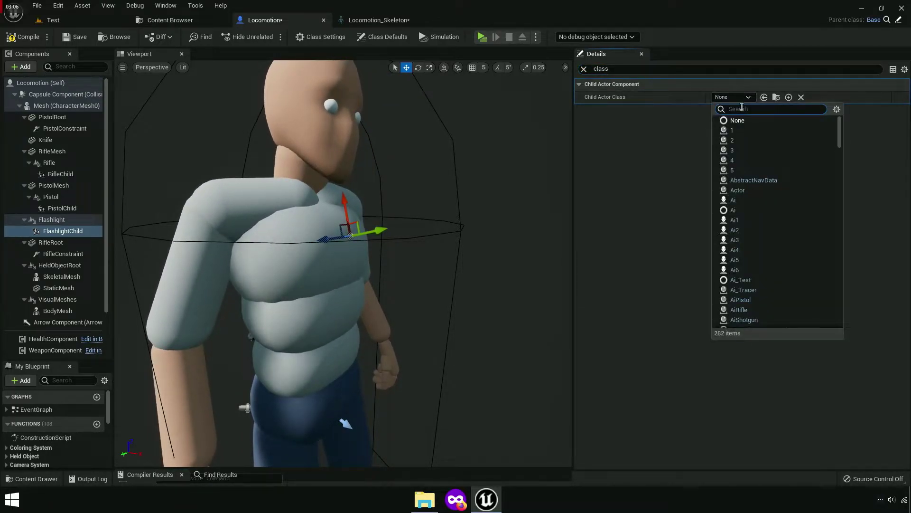
type("Flashlight")
left_click(744, 131)
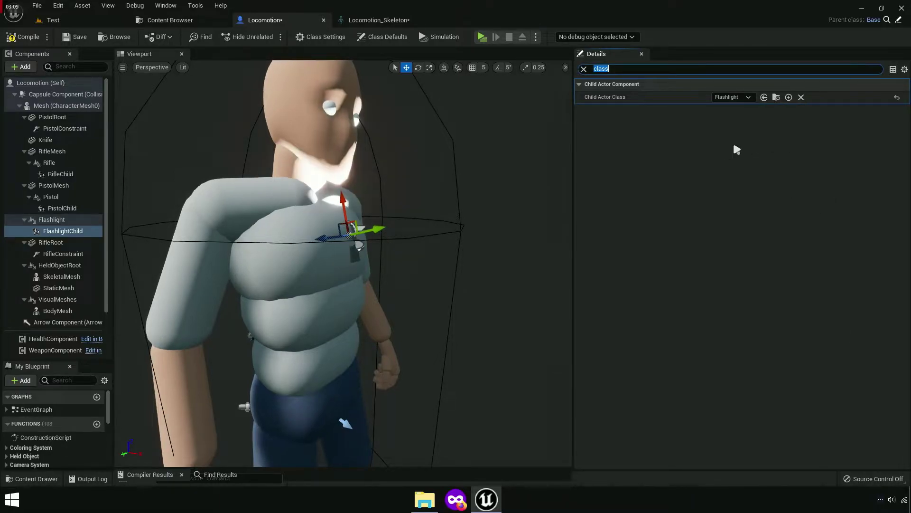
left_click_drag(473, 230, 457, 244, "alt")
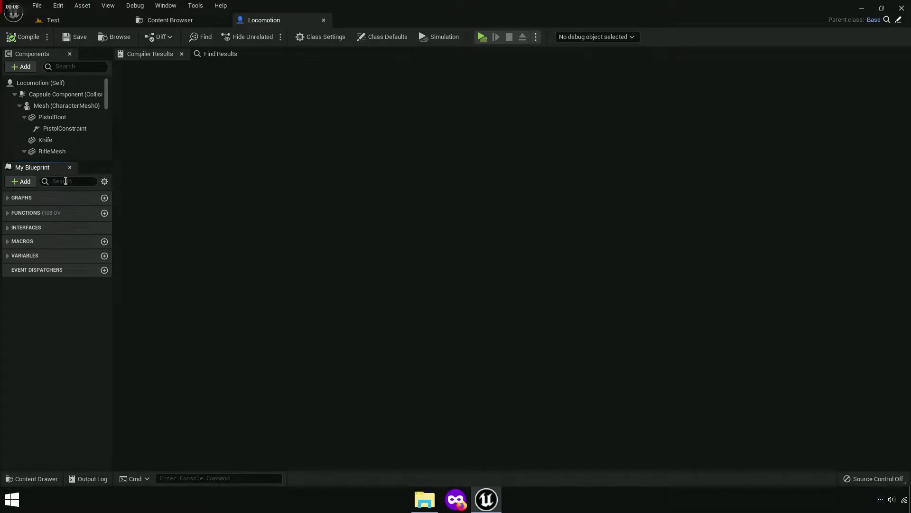
Step: Open the Locomotion EventGraph and add a Num 5 keyboard event node
left_click(22, 198)
double_click(36, 211)
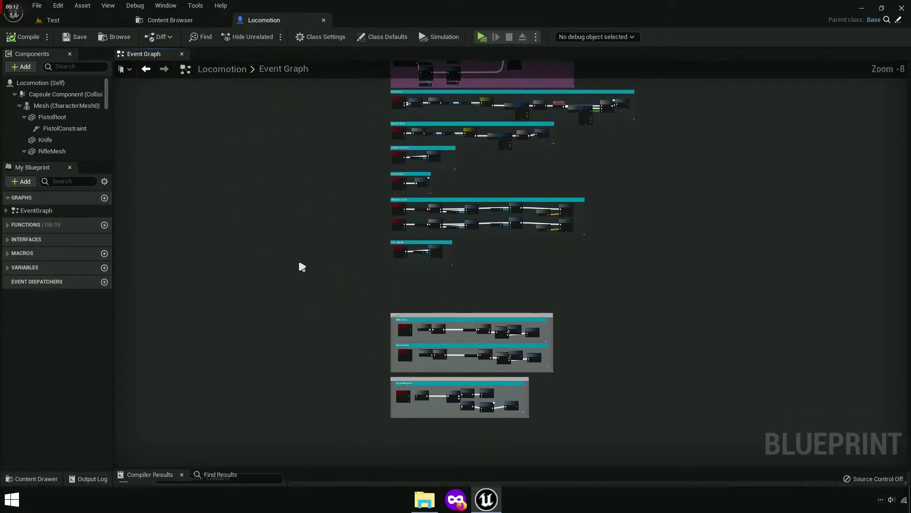
scroll(440, 315, "up", 5)
scroll(393, 302, "up", 2)
right_click_drag(393, 302, 302, 285)
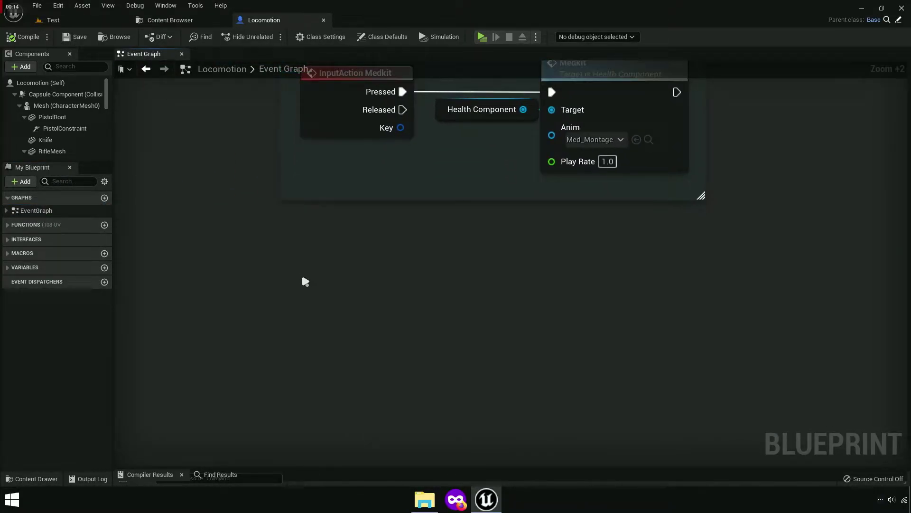
right_click(303, 279)
type("nu")
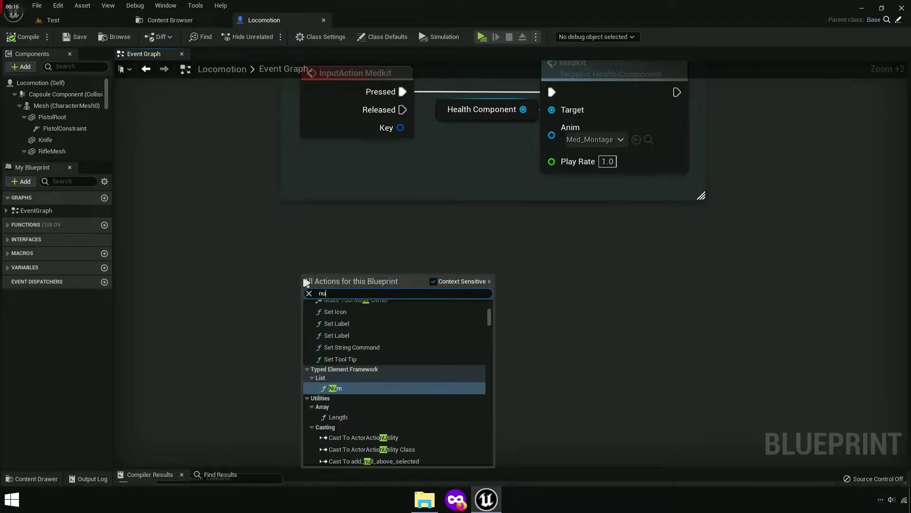
type("m5")
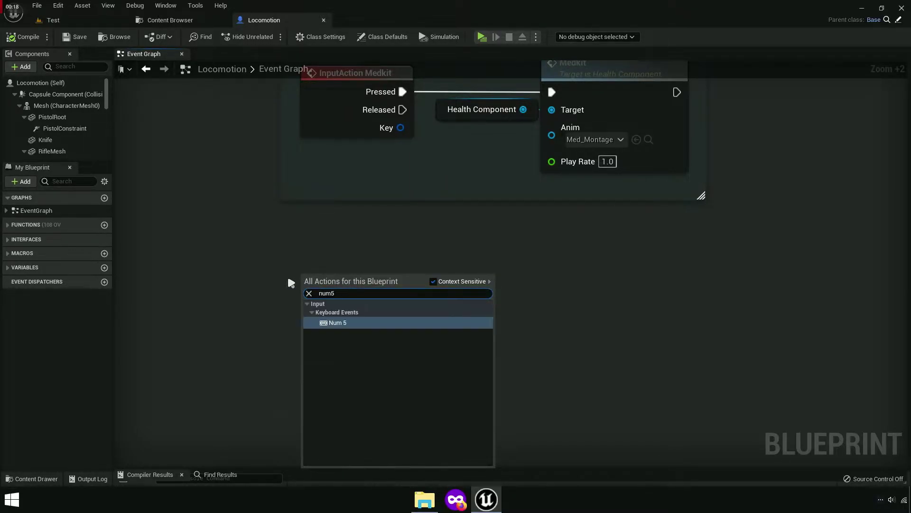
left_click(353, 326)
scroll(305, 229, "up", 5)
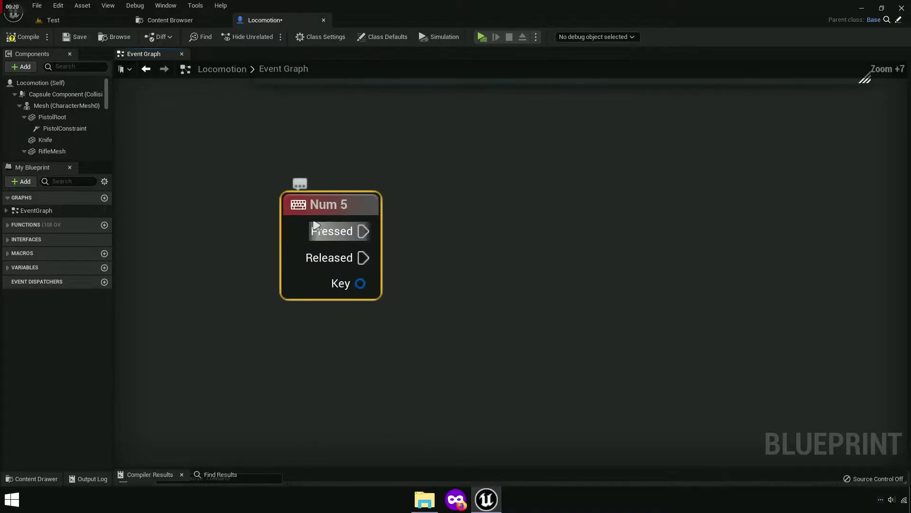
Step: Open the Flashlight blueprint, copy its Flashlight custom event name, and return to Locomotion
left_click(164, 20)
double_click(56, 157)
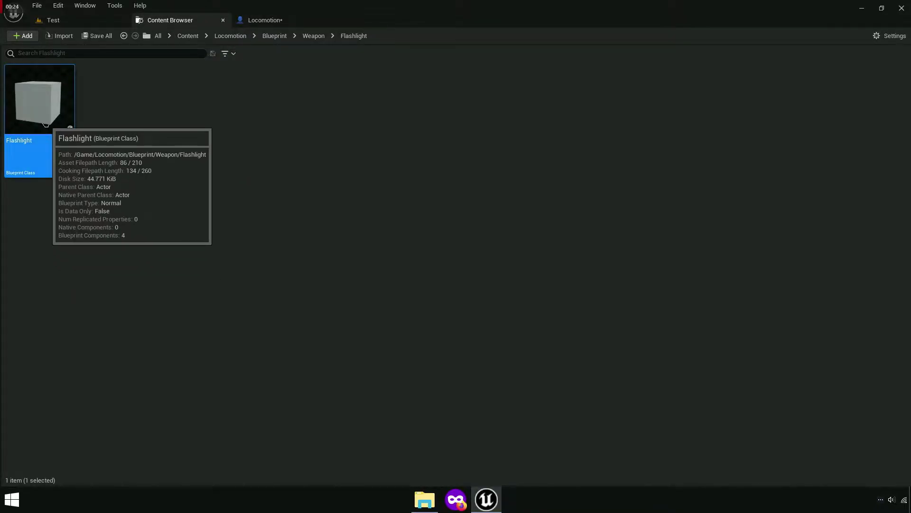
scroll(247, 269, "up", 4)
left_click(271, 309)
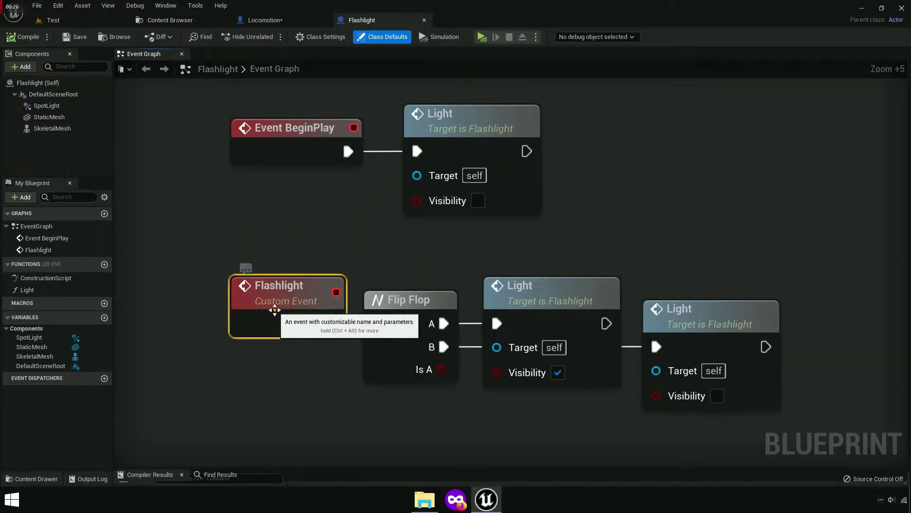
left_click(286, 288)
right_click(286, 287)
left_click(323, 338)
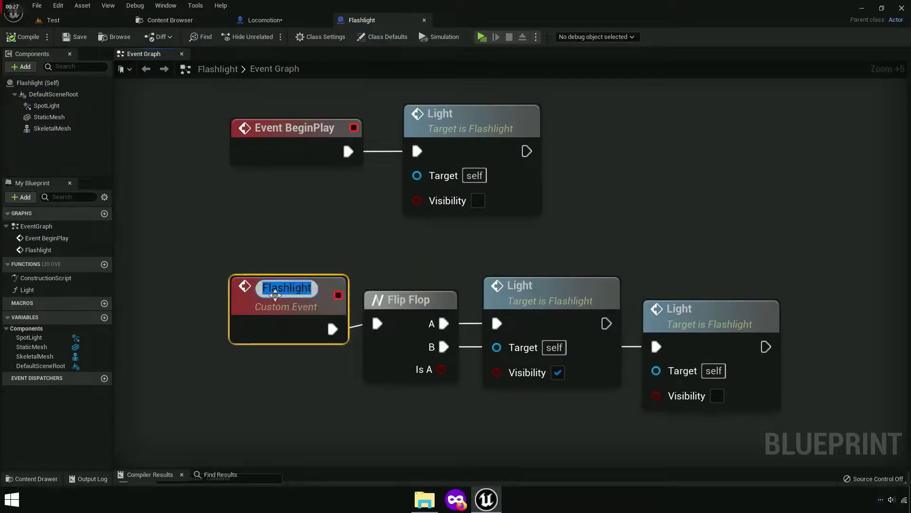
left_click(263, 20)
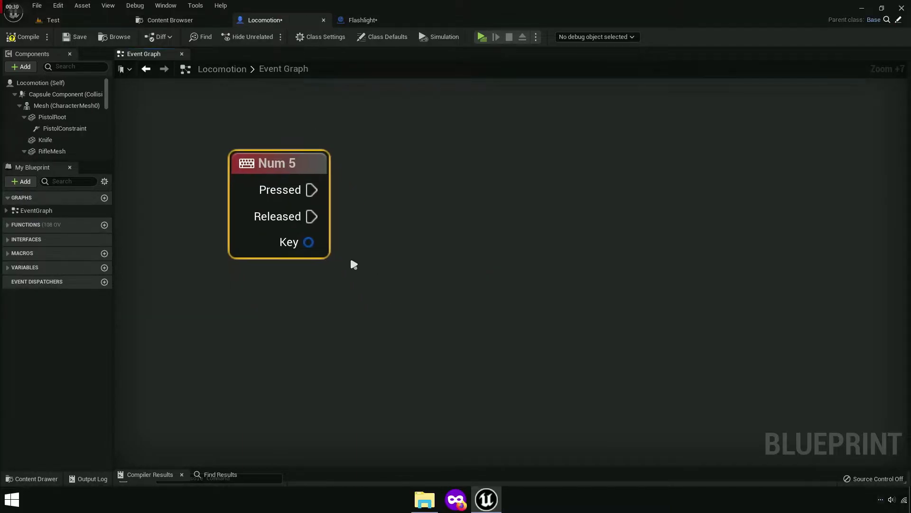
Step: Search 'Flashlight' from Num 5's Pressed pin, then cancel and expand the components tree
left_click_drag(431, 241, 430, 240)
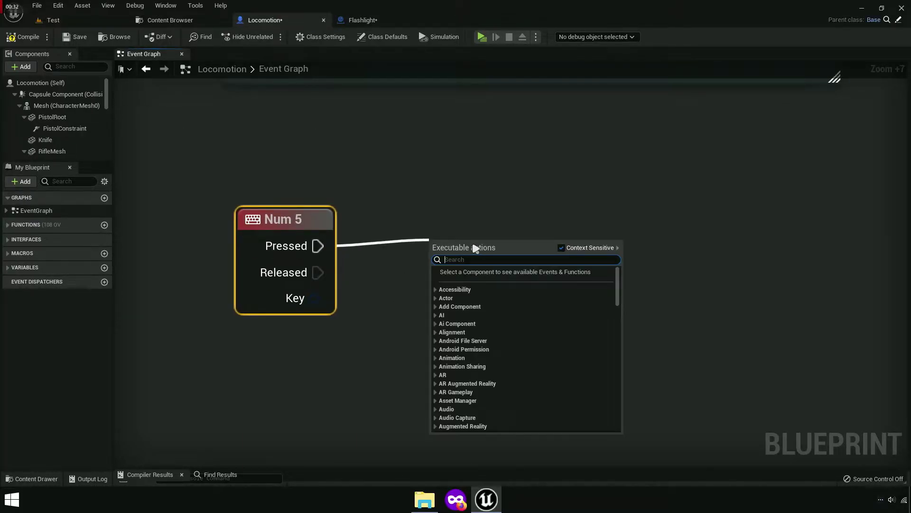
type("Flashlight")
scroll(593, 320, "down", 2)
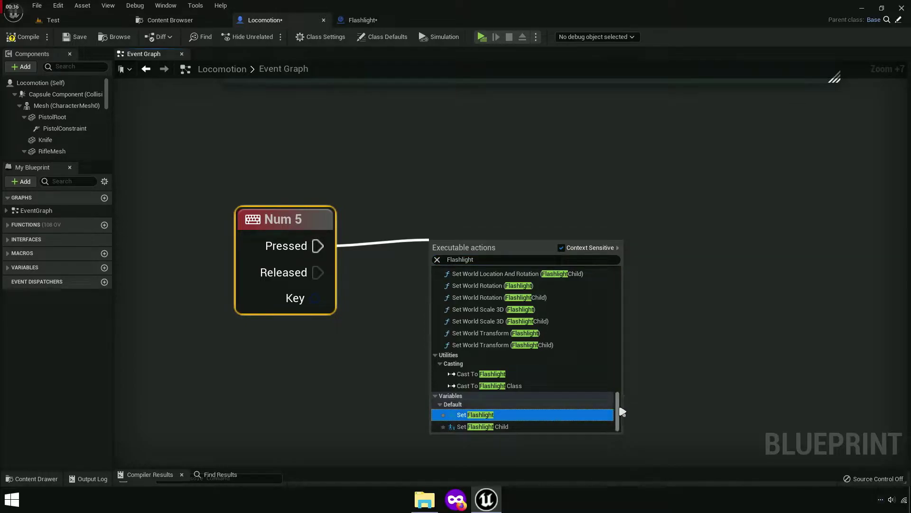
left_click_drag(622, 412, 619, 350)
left_click(407, 257)
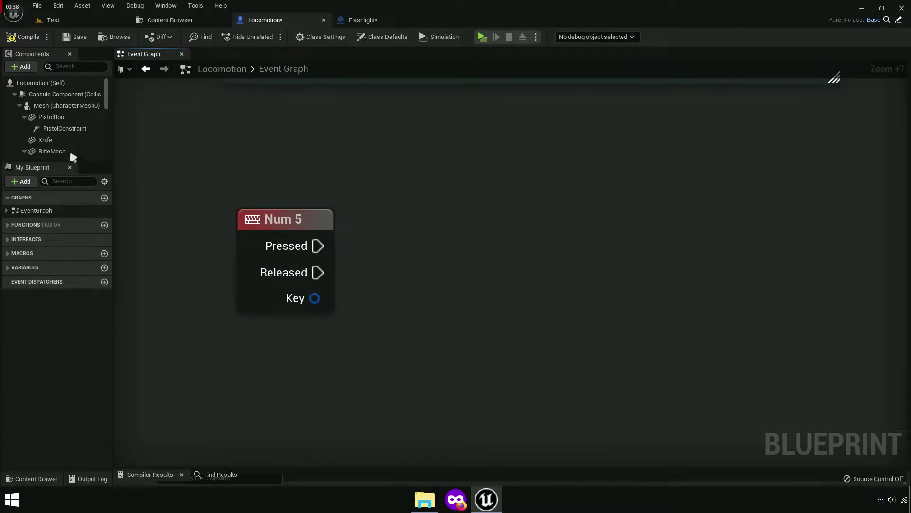
mouse_move(71, 161)
left_mouse_down()
mouse_move(91, 368)
mouse_move(90, 350)
left_mouse_up()
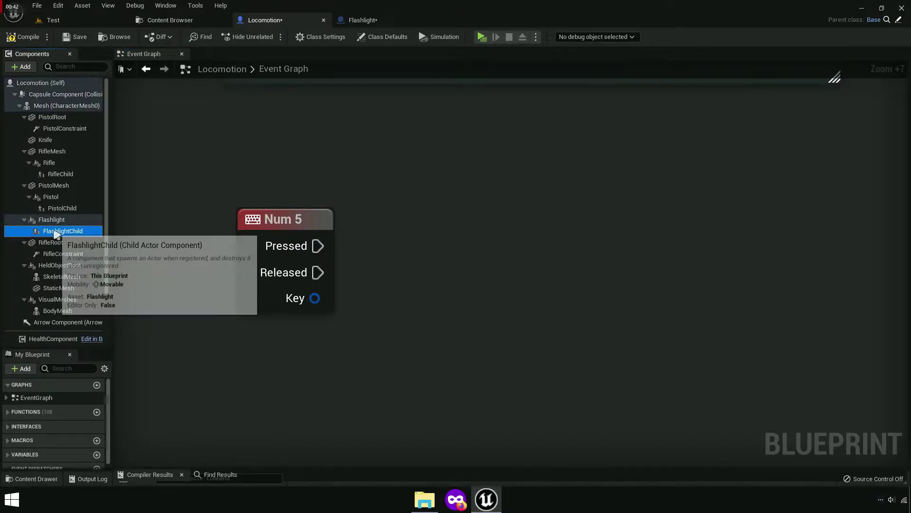
Step: Add a Flashlight Child reference feeding a new Get Child Actor node
left_click_drag(47, 231, 439, 314)
left_click_drag(372, 281, 354, 283)
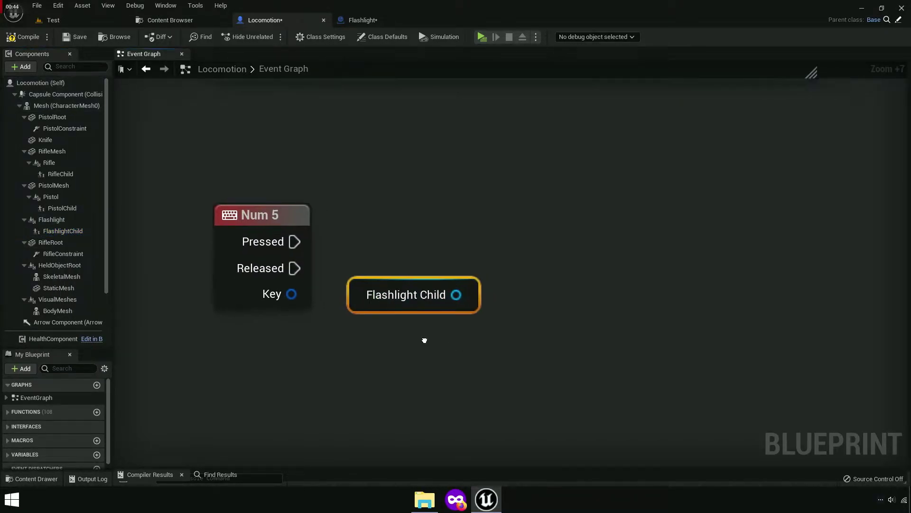
right_click_drag(423, 340, 337, 332)
left_click_drag(372, 298, 446, 281)
type("get")
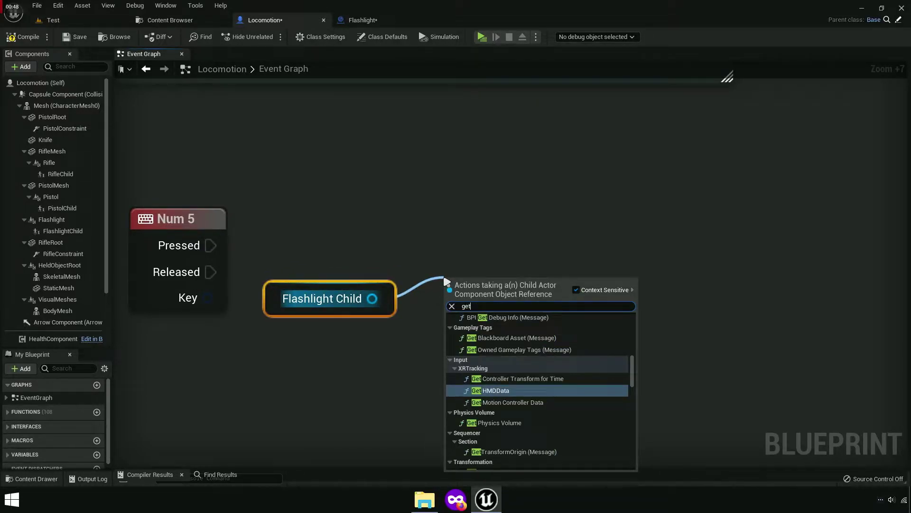
type("childac")
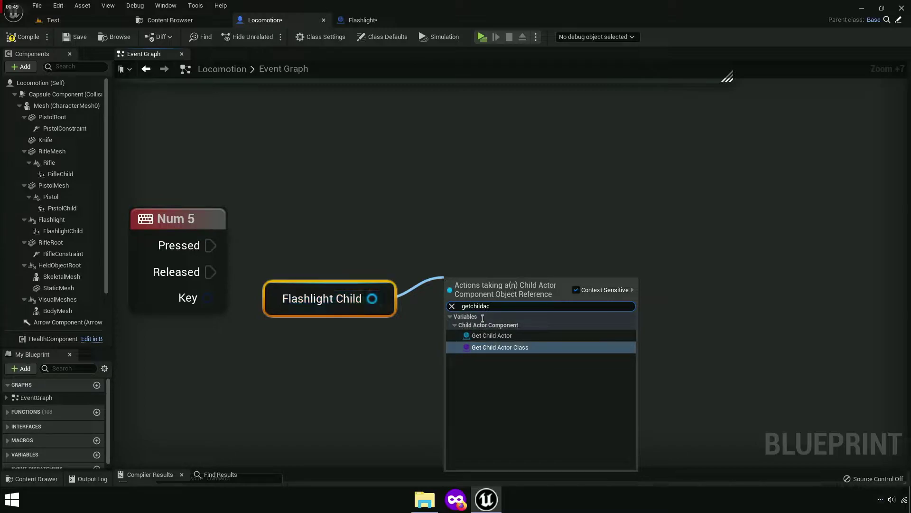
left_click(526, 335)
Step: Add a Cast To Flashlight node from the Child Actor output
right_click_drag(535, 346, 492, 306)
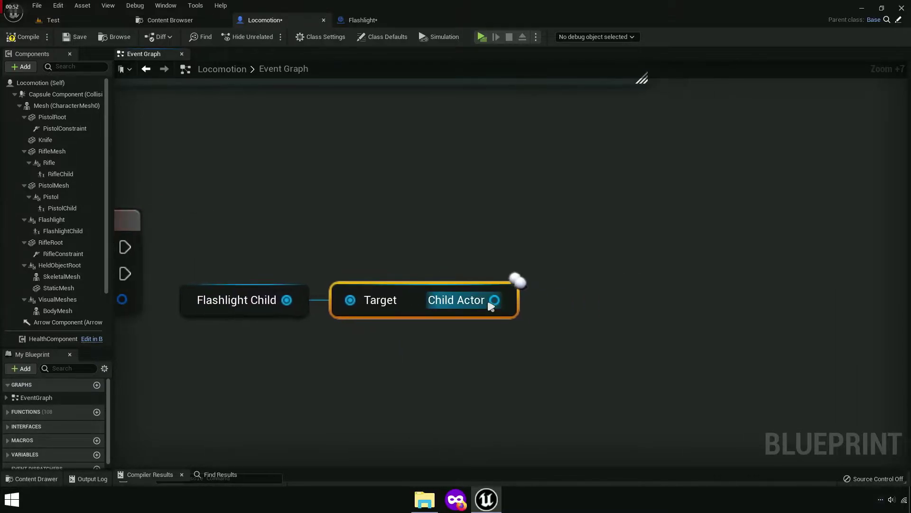
left_click_drag(576, 277, 576, 277)
type("cast")
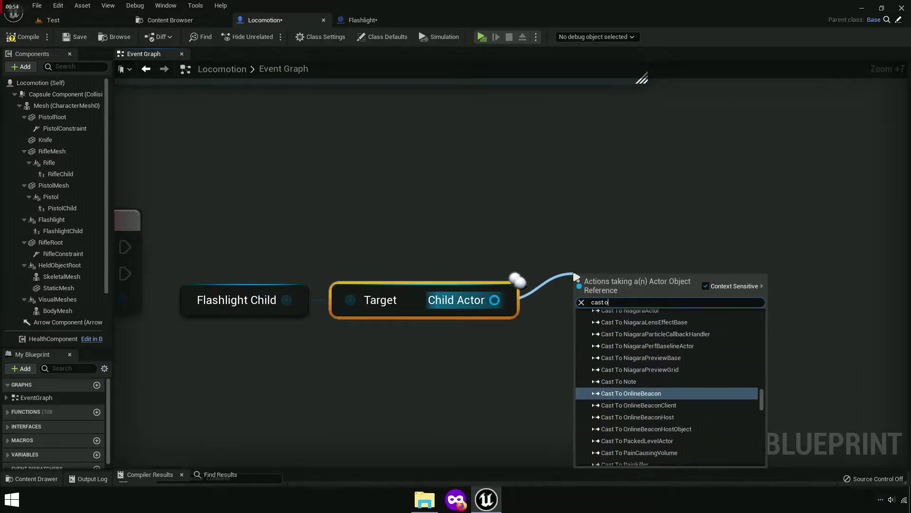
type(" to fl")
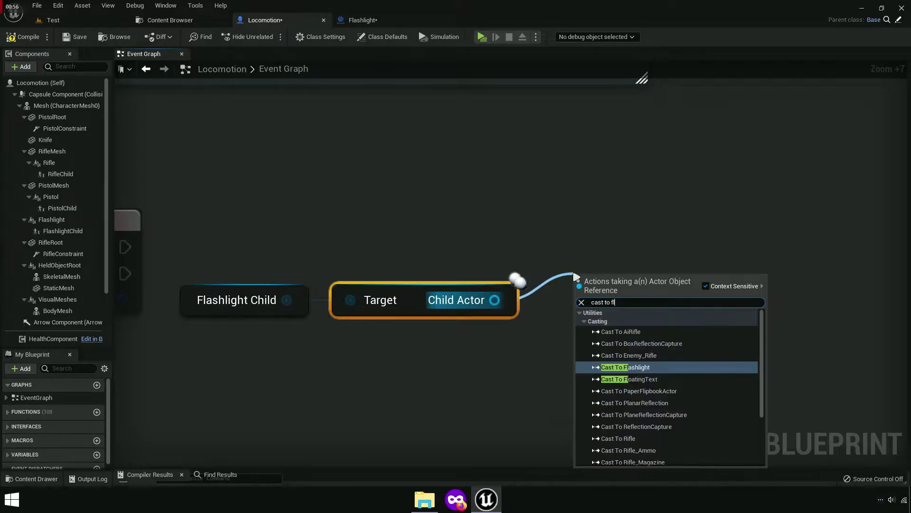
type("ashlight")
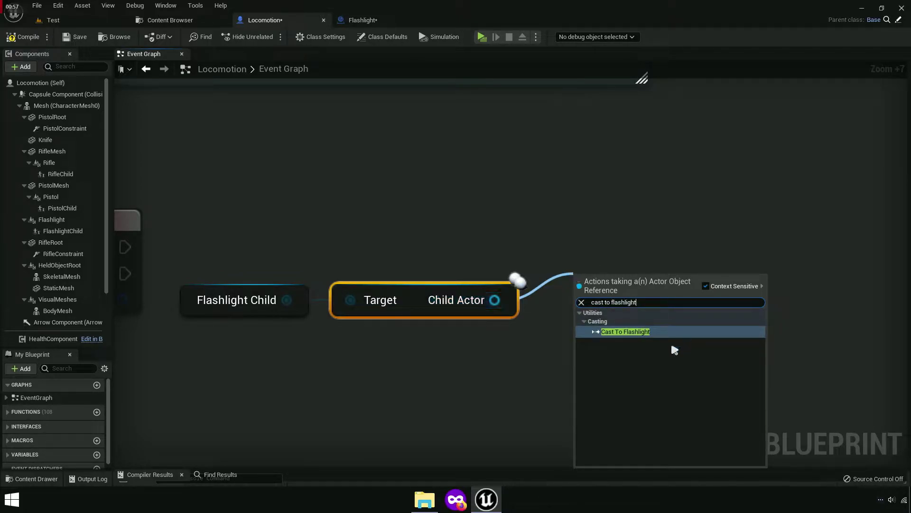
key("Return")
Step: Convert Cast To Flashlight to a pure cast and call Flashlight from As Flashlight
left_click_drag(643, 315, 597, 300)
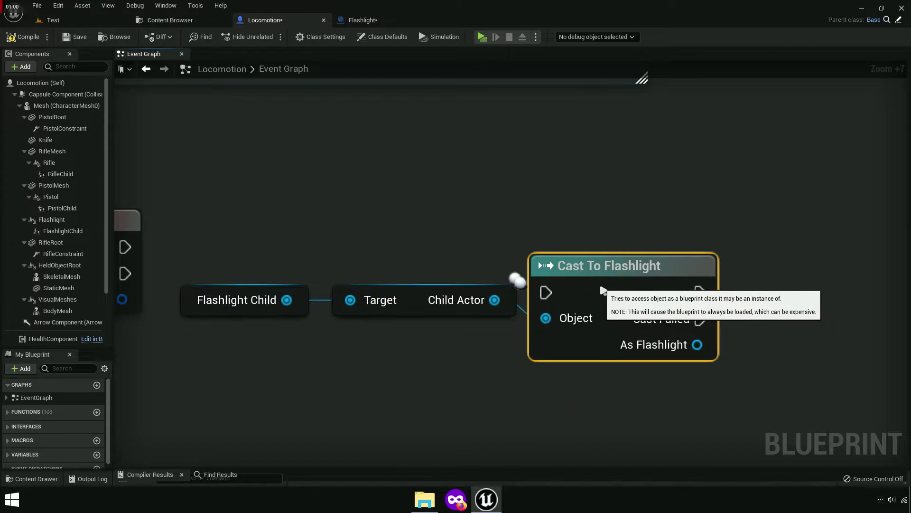
right_click(602, 285)
left_click(648, 280)
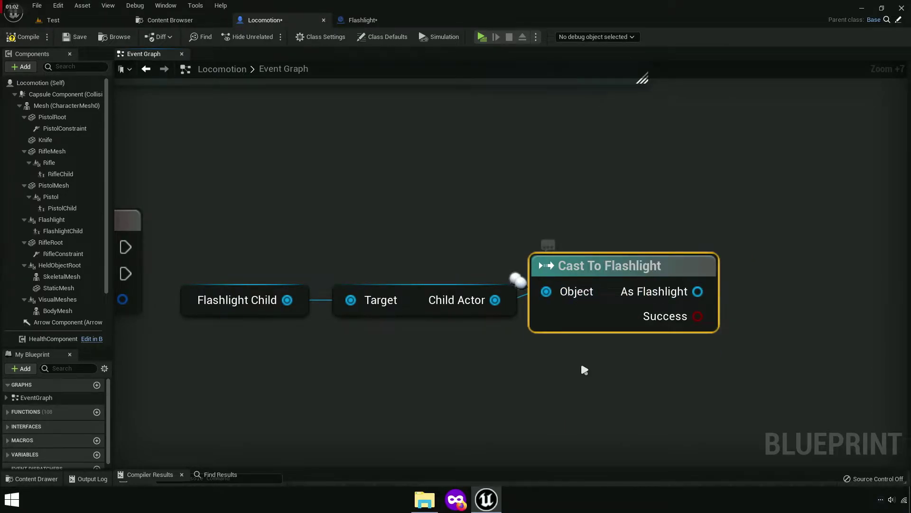
right_click_drag(447, 366, 316, 371)
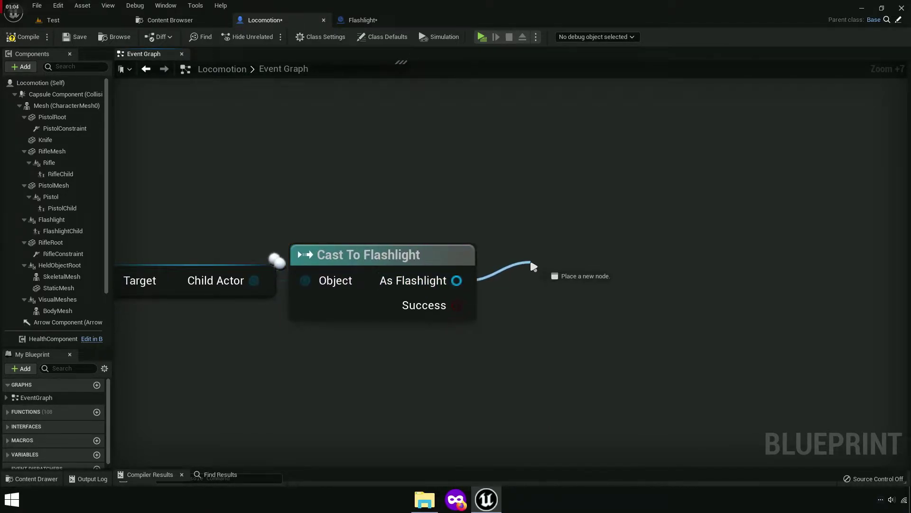
left_click_drag(532, 268, 532, 266)
type("Flashlight")
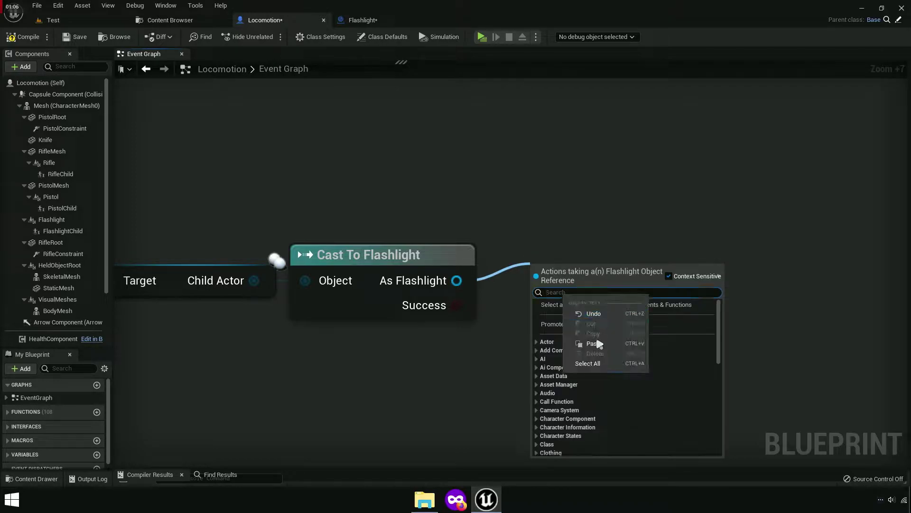
left_click(571, 313)
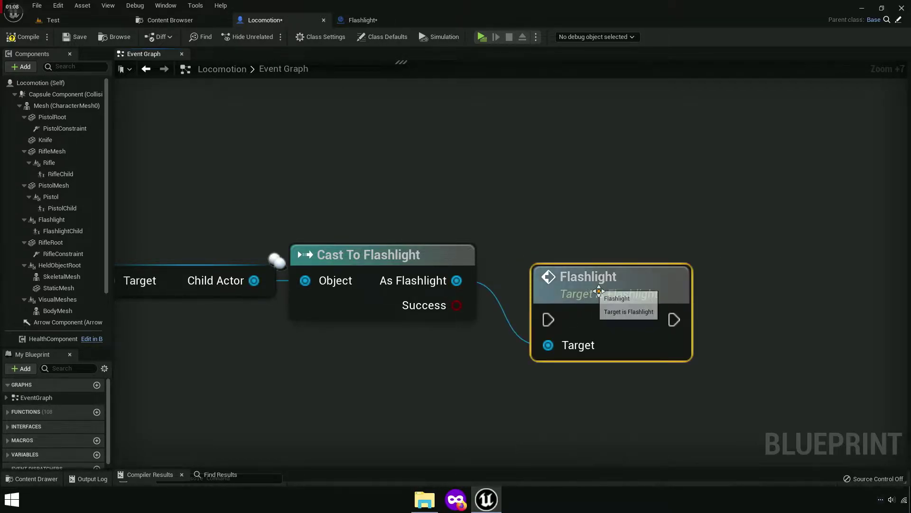
Step: Align the Child Actor, cast and Flashlight nodes beside the Num 5 event
left_click_drag(593, 283, 562, 224)
scroll(494, 315, "down", 5)
mouse_move(672, 317)
left_mouse_down()
mouse_move(363, 277)
mouse_move(317, 281)
left_mouse_up()
key("q")
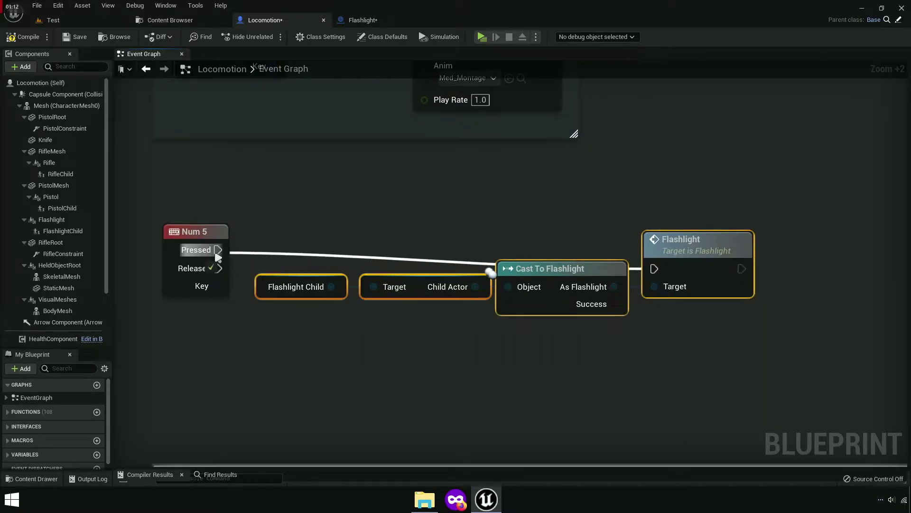
left_click_drag(703, 248, 682, 231)
left_click_drag(651, 319, 225, 229)
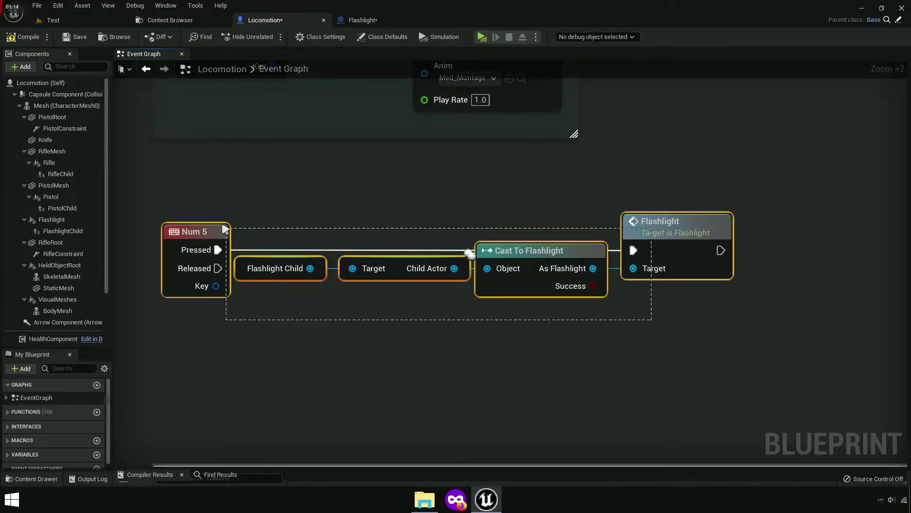
left_click(230, 210)
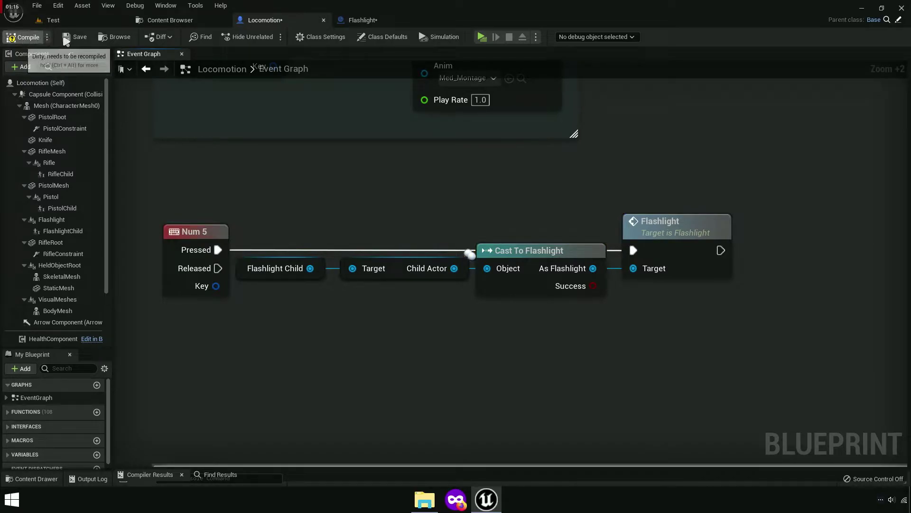
Step: Save the Locomotion blueprint and play-test walking the character with D and W
left_click(70, 41)
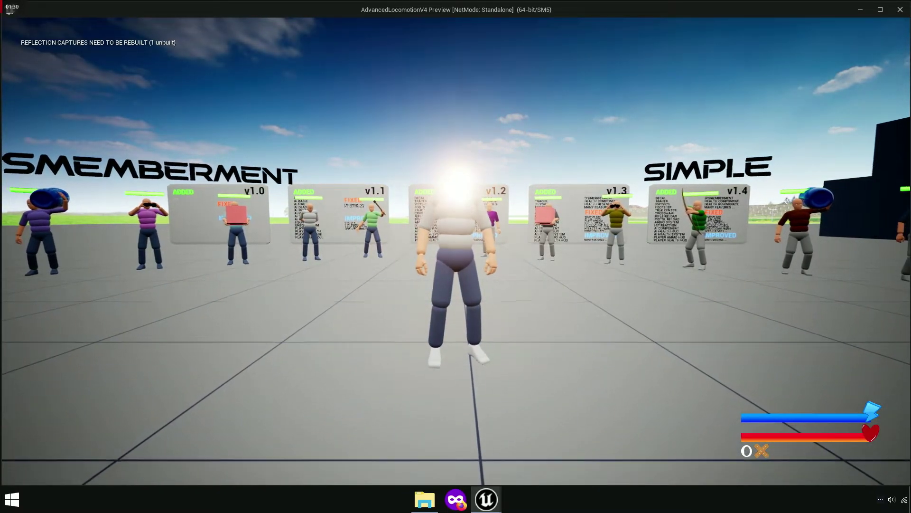
key("d")
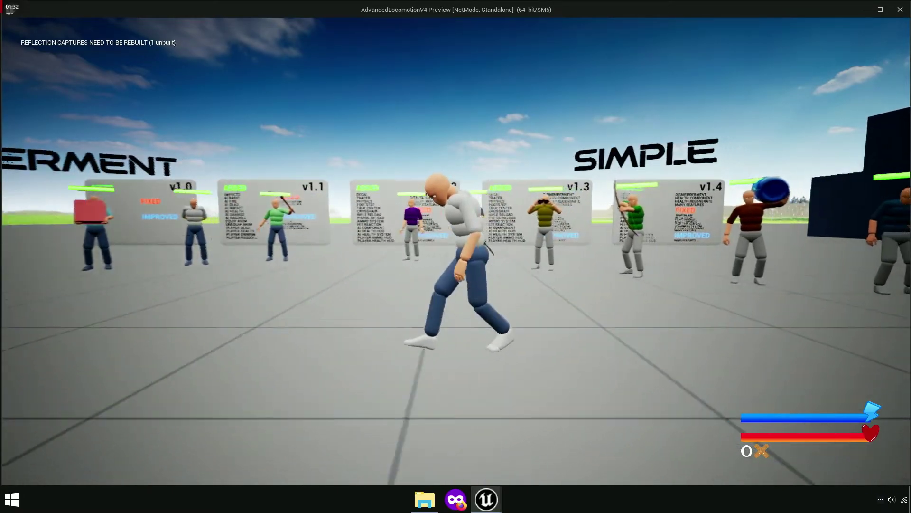
key("w")
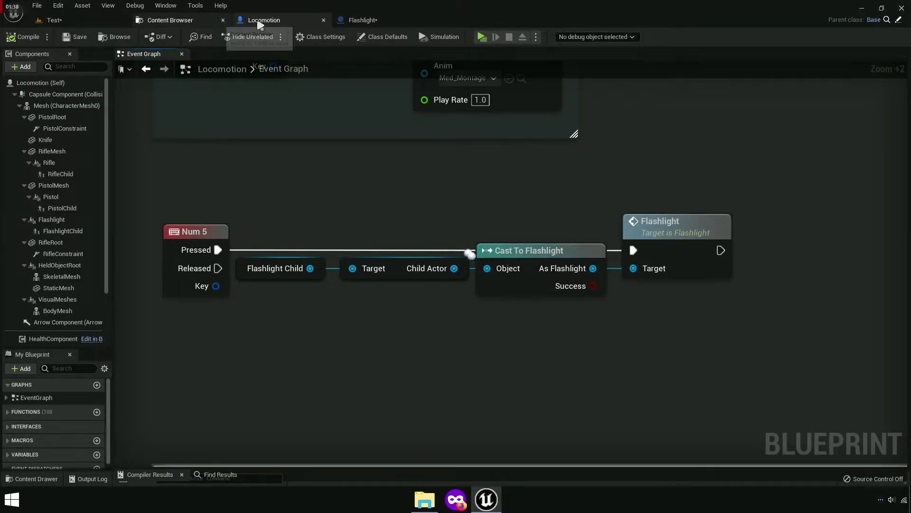
Step: Switch to the Flashlight blueprint and open its Light function graph
left_click(363, 21)
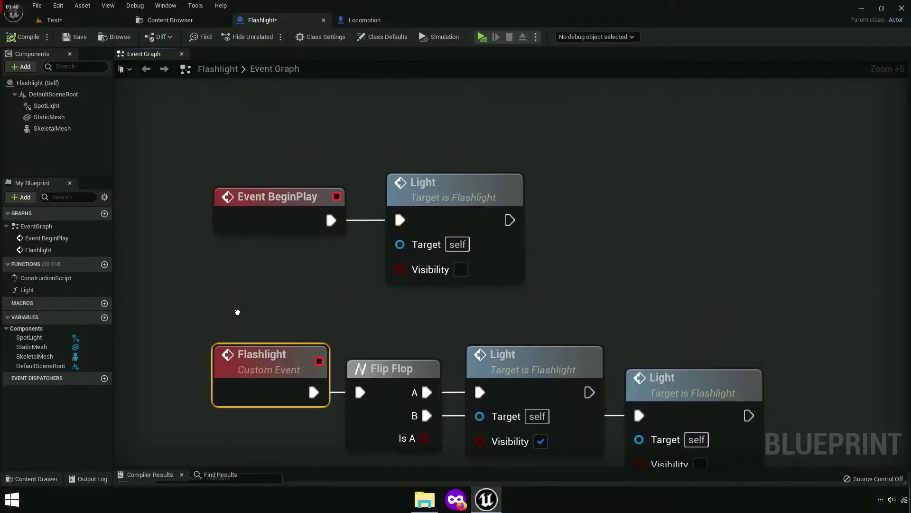
right_click_drag(239, 313, 234, 178)
scroll(309, 187, "up", 2)
right_click_drag(312, 189, 304, 257)
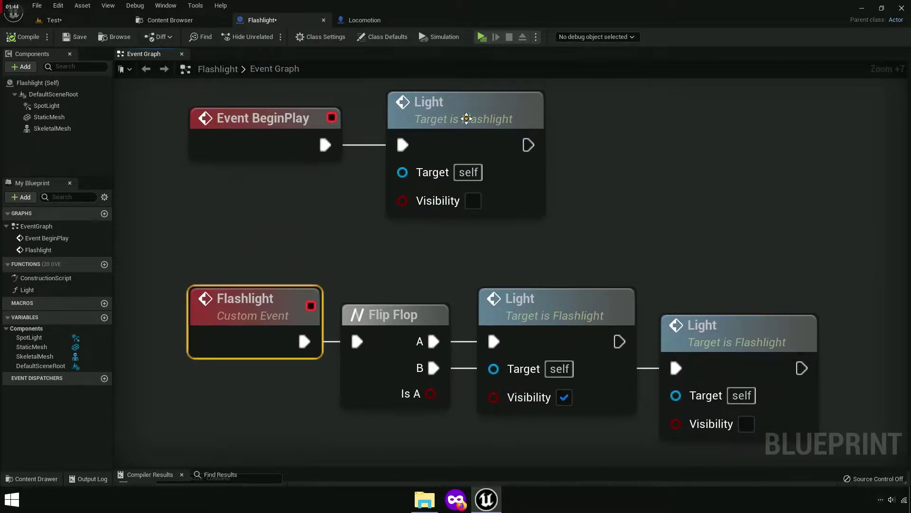
left_click(29, 290)
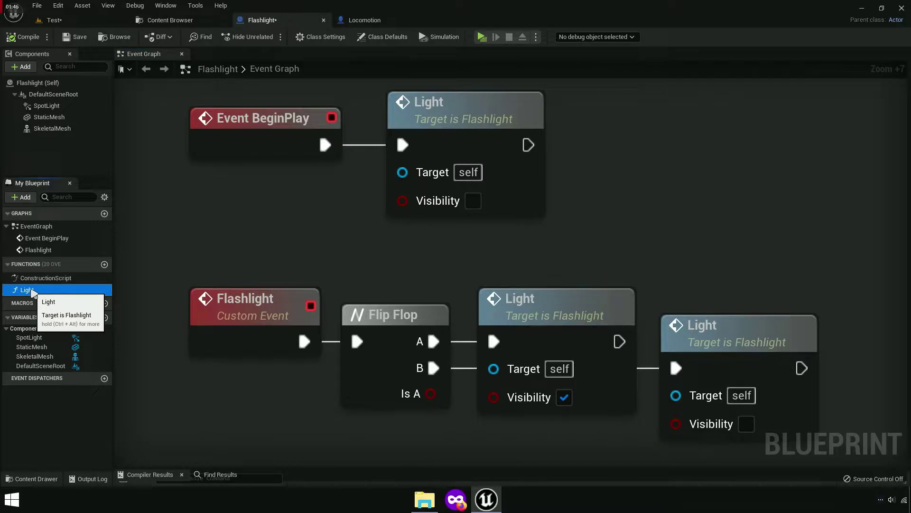
scroll(254, 273, "down", 2)
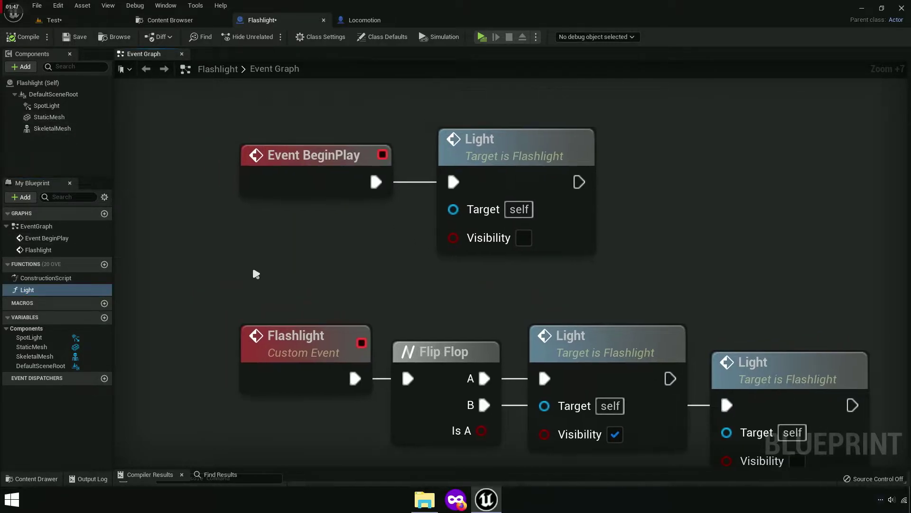
scroll(260, 299, "down", 2)
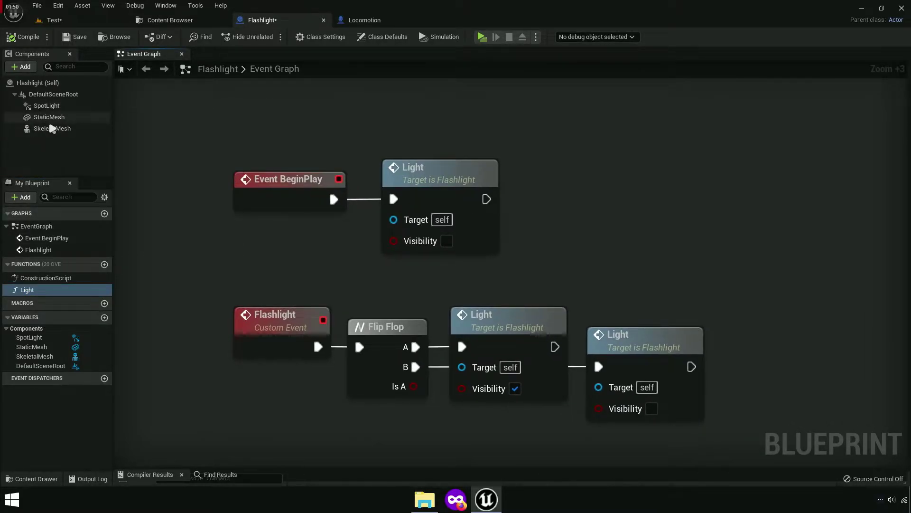
double_click(48, 291)
scroll(323, 299, "up", 4)
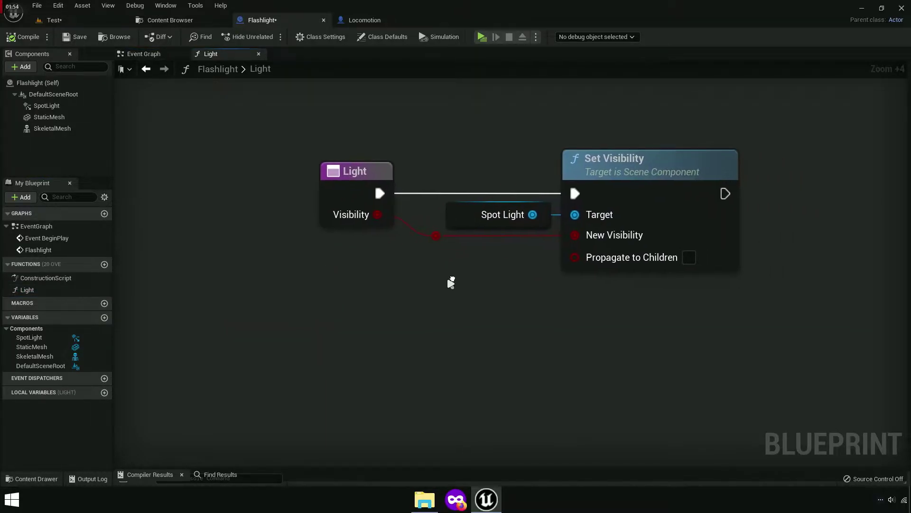
scroll(444, 275, "up", 3)
Step: Add a Static Mesh reference feeding a new Set Collision Enabled node, aligned to Target
left_click_drag(444, 276, 427, 243)
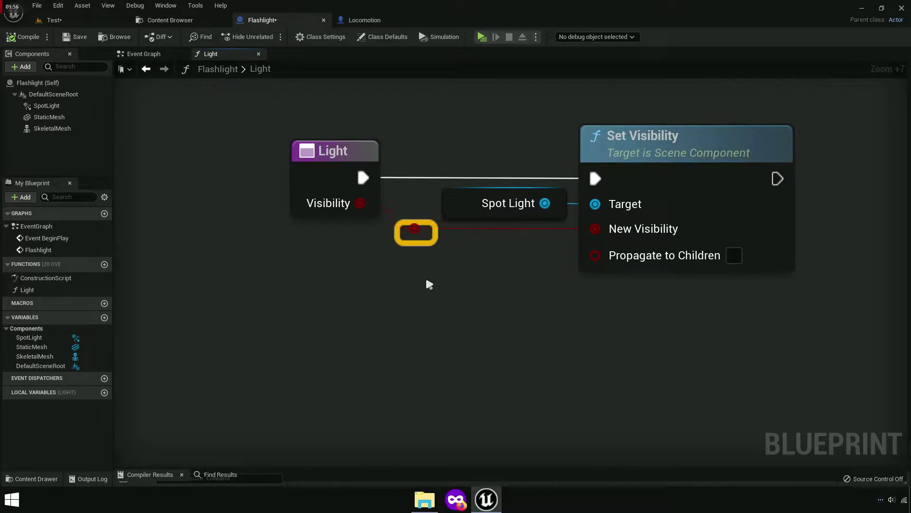
left_click(55, 118)
left_click_drag(191, 298, 302, 358)
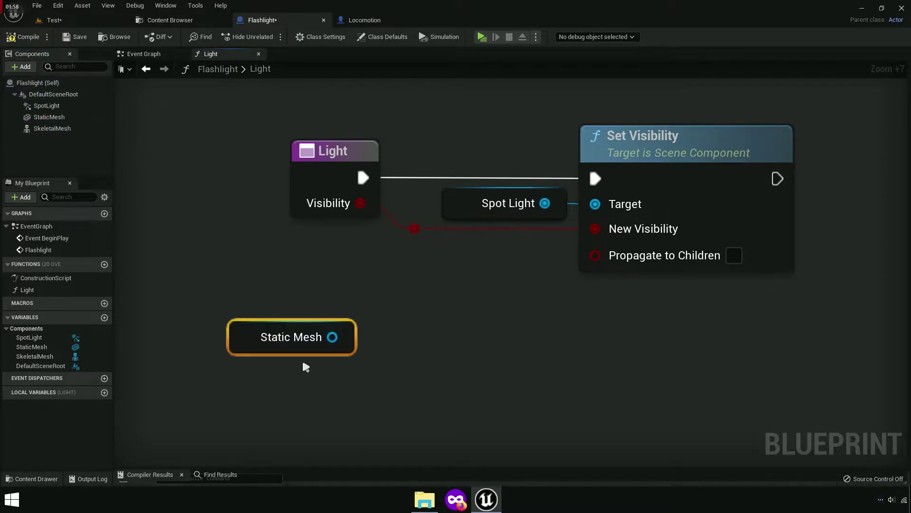
right_click_drag(302, 358, 322, 302)
left_click_drag(352, 281, 436, 263)
type("setc")
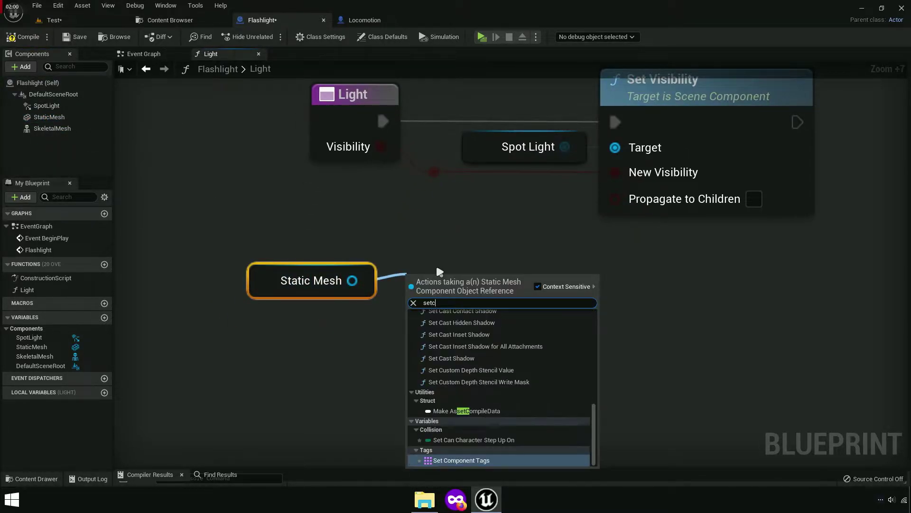
type("ollision enab")
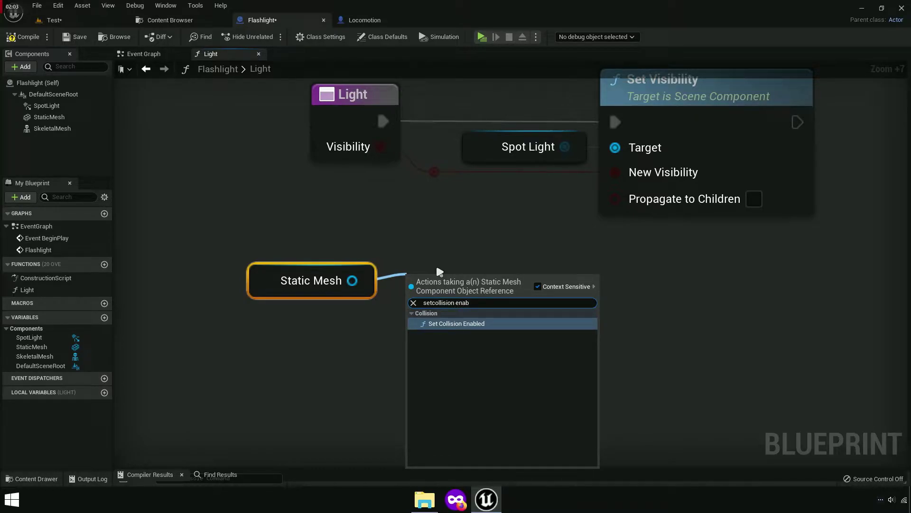
left_click(460, 326)
left_click_drag(470, 322, 454, 276)
left_click(311, 280, "ctrl")
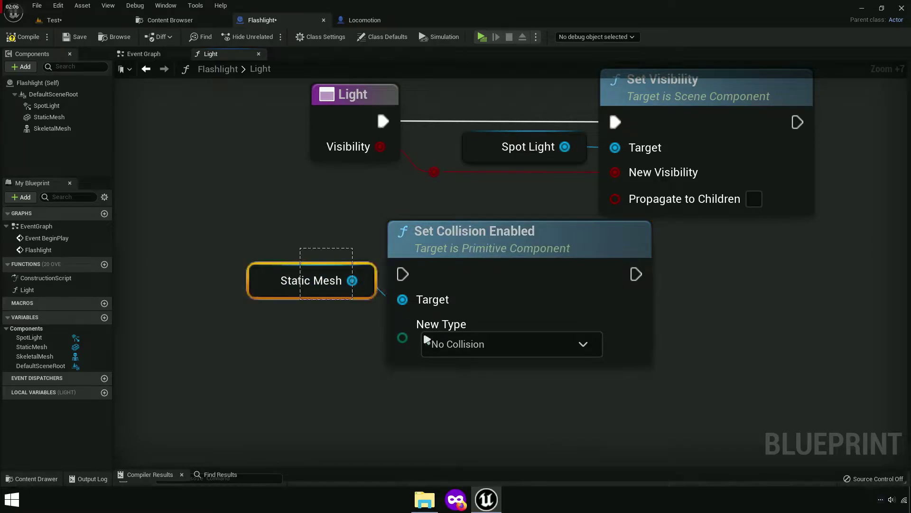
key("q")
Step: Chain Set Collision Enabled's exec output into Set Visibility
scroll(429, 326, "down", 4)
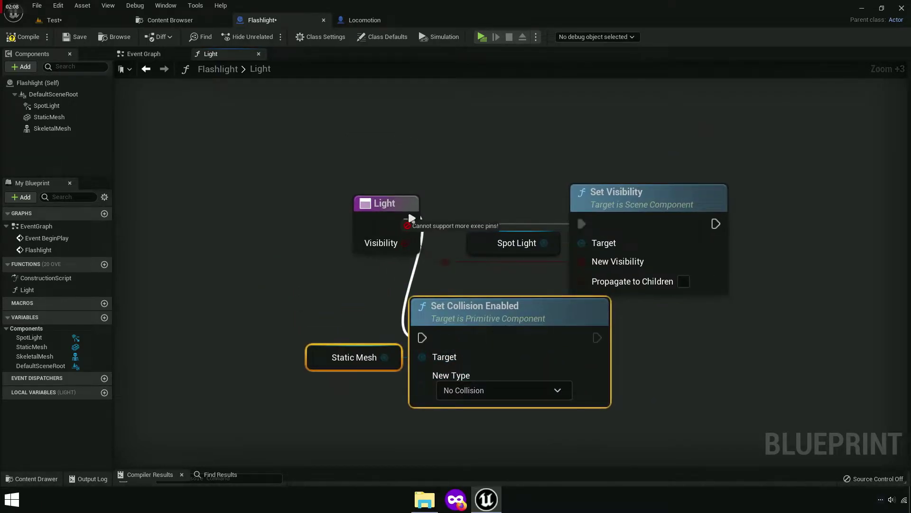
left_click_drag(598, 338, 484, 339)
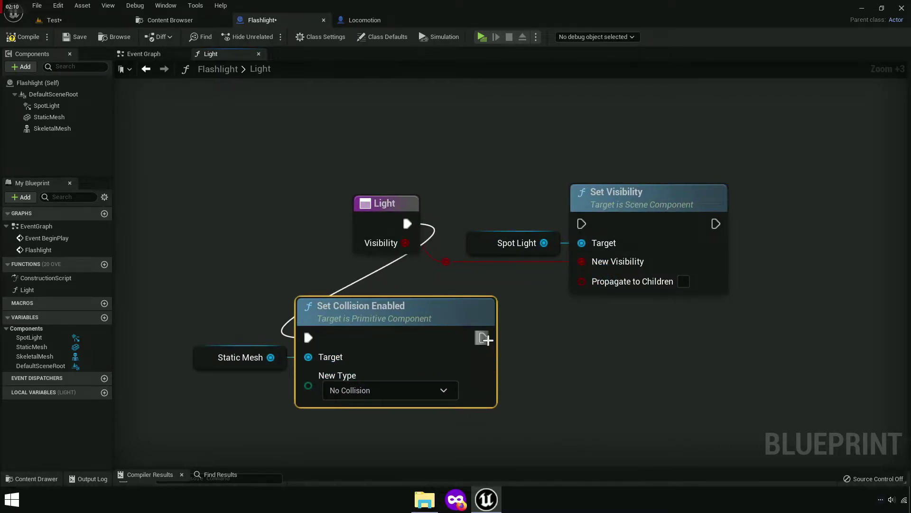
left_click_drag(595, 233, 593, 233)
scroll(560, 326, "down", 4)
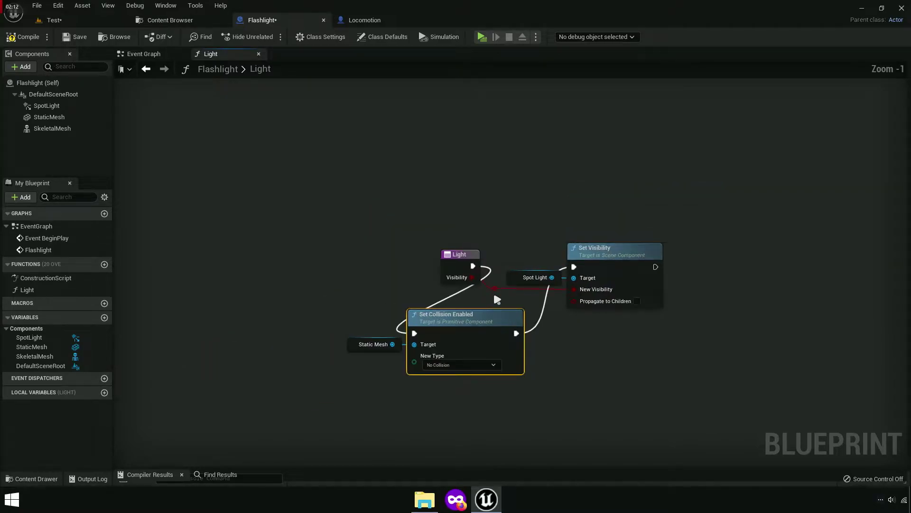
scroll(496, 300, "up", 6)
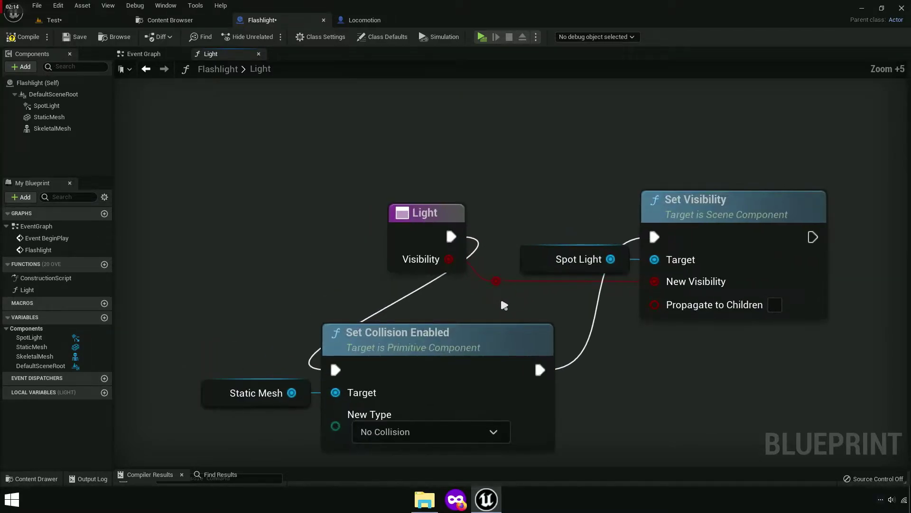
Step: Shift the Light entry and reroute left and raise Static Mesh with Set Collision Enabled
left_click_drag(442, 250, 400, 250)
left_click_drag(387, 213, 202, 213)
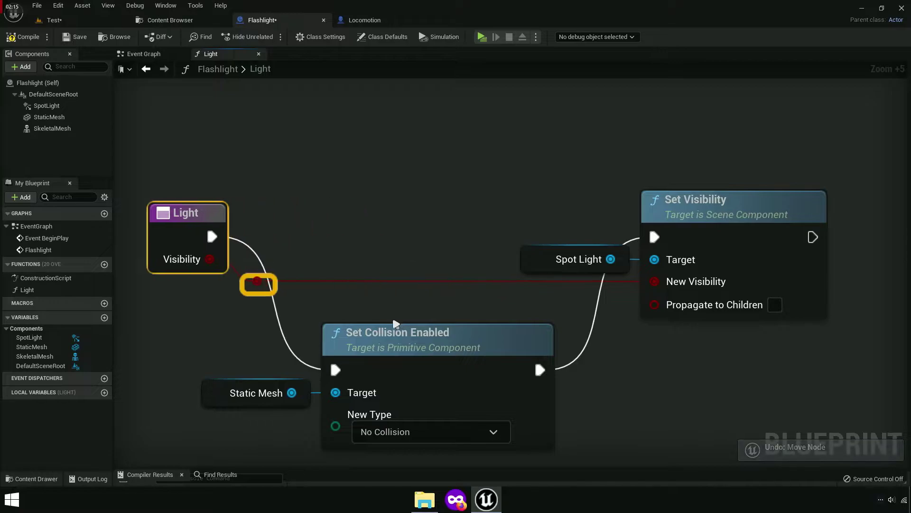
left_click_drag(655, 360, 332, 442)
left_click_drag(544, 353, 485, 213)
left_click(268, 290)
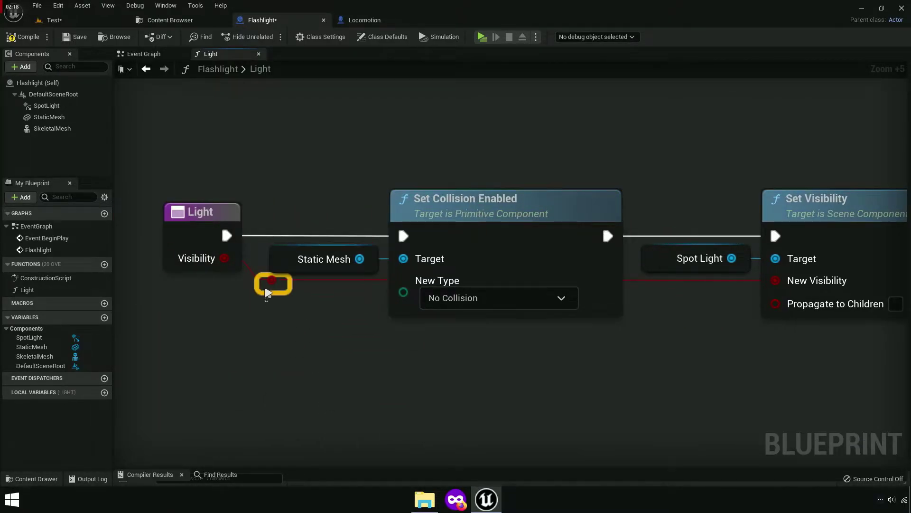
left_click(280, 356)
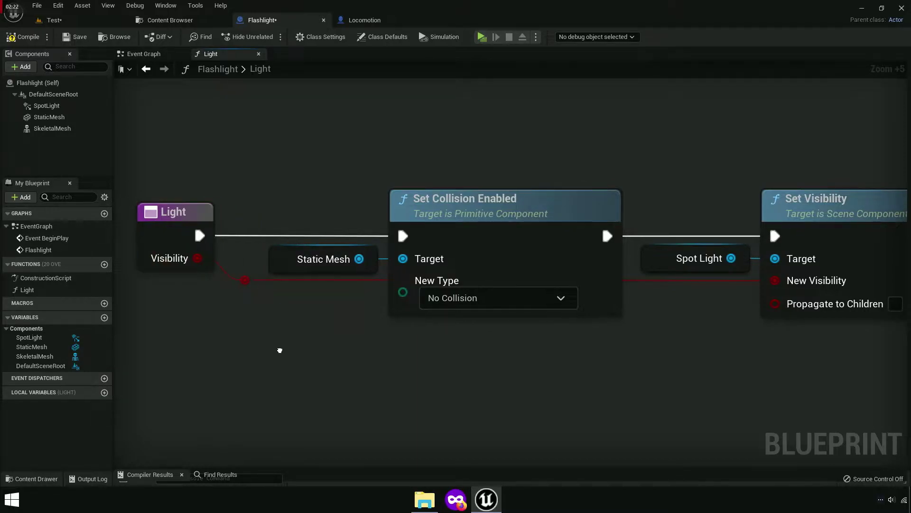
Step: Frame the whole Light function including Set Visibility, then select the SkeletalMesh component
right_click_drag(280, 355, 297, 358)
scroll(367, 358, "up", 2)
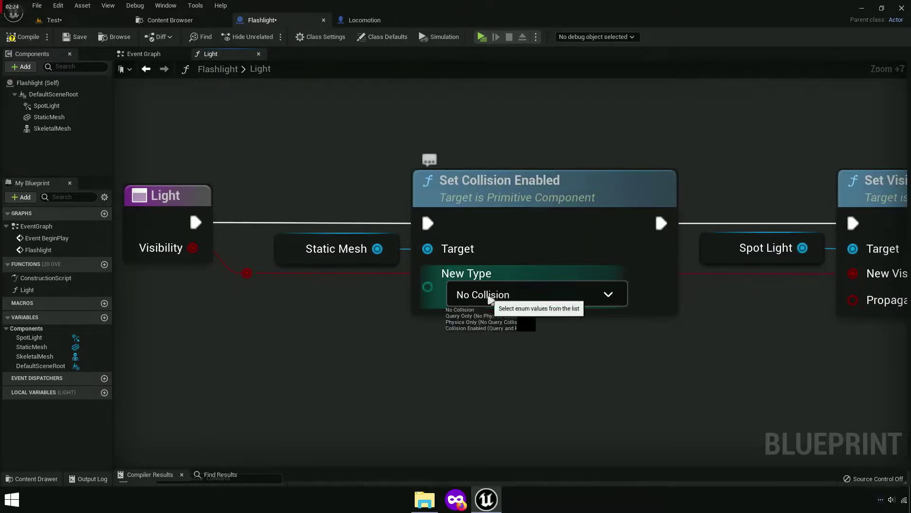
right_click_drag(357, 299, 502, 314)
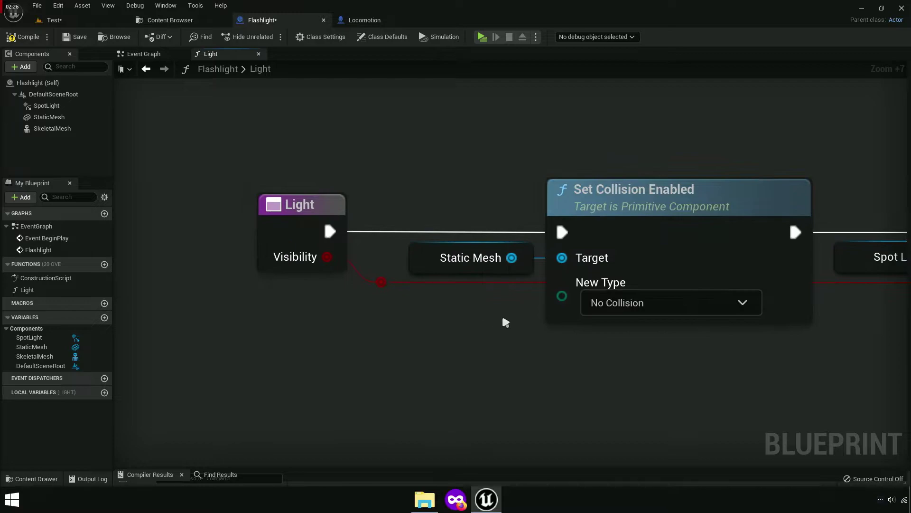
scroll(301, 243, "down", 3)
right_click_drag(301, 242, 231, 210)
left_click_drag(231, 210, 798, 332)
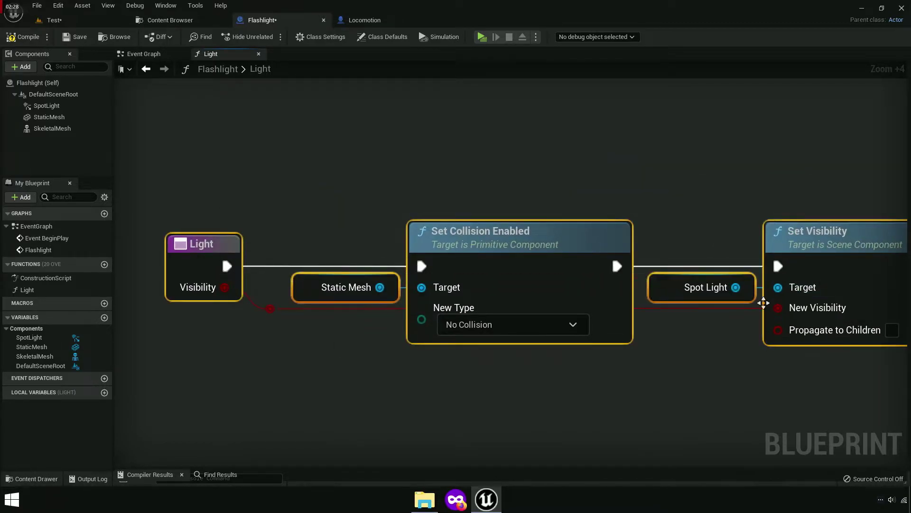
scroll(398, 356, "up", 3)
left_click(370, 350)
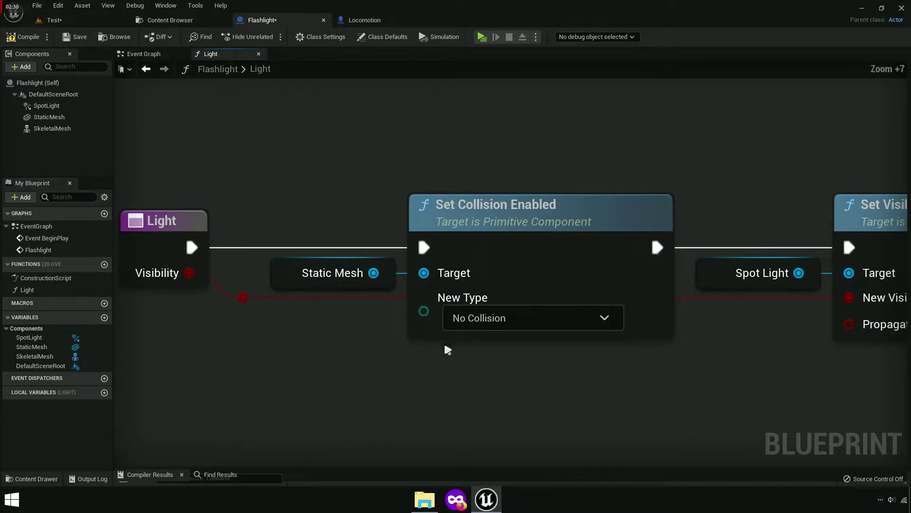
left_click(61, 128)
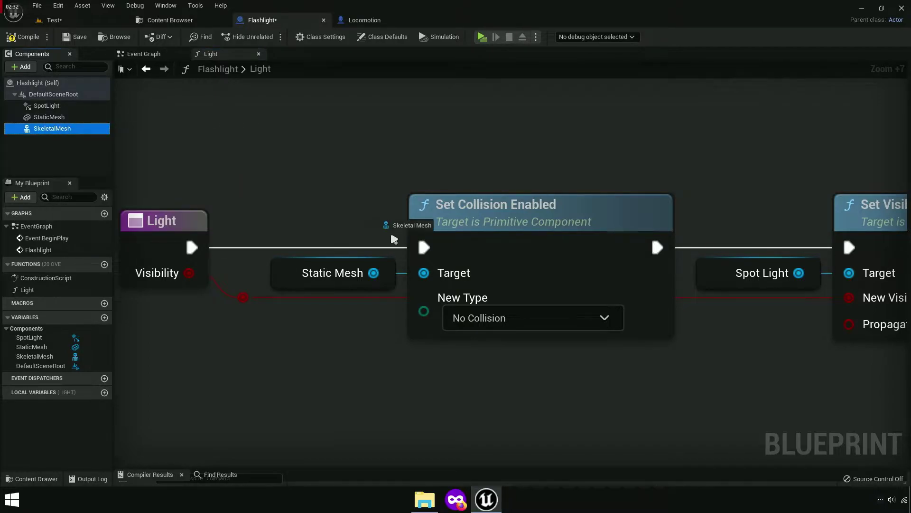
Step: Wire a Skeletal Mesh getter into Target, compile, and select both mesh components
mouse_move(306, 294)
left_mouse_down()
mouse_move(319, 314)
mouse_move(319, 298)
mouse_move(442, 275)
left_mouse_up()
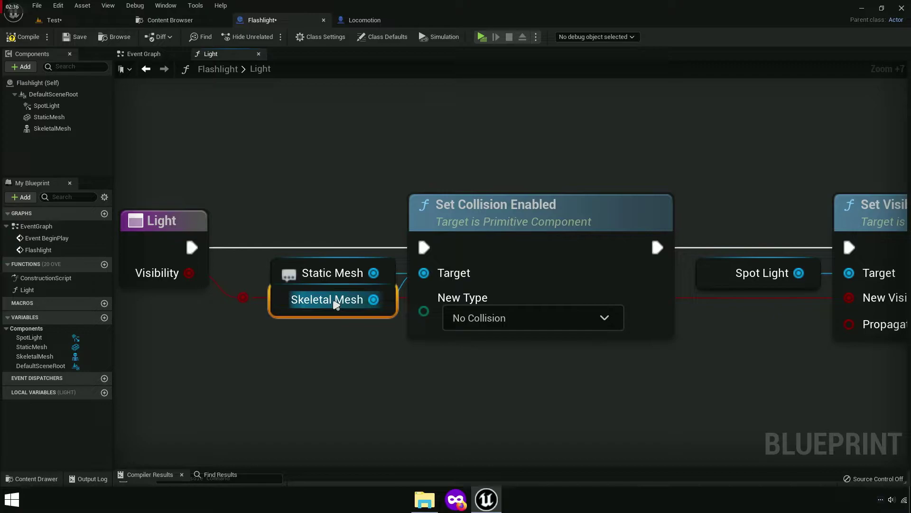
left_click(19, 37)
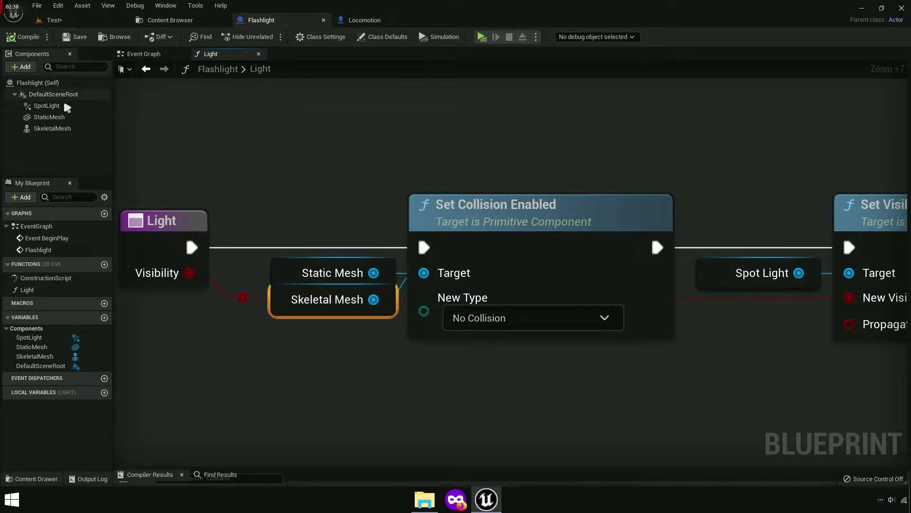
left_click(49, 116)
left_click(52, 129, "shift")
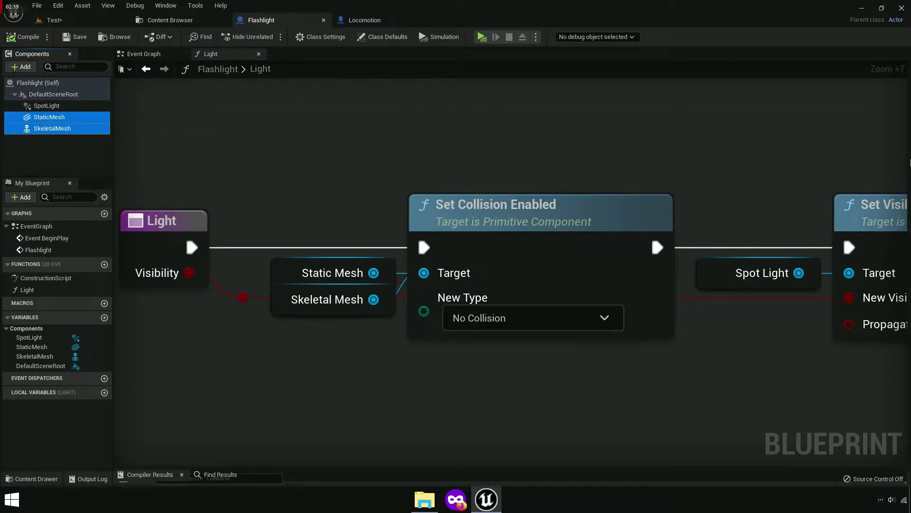
Step: Filter the meshes' Details by collision, check Collision Presets, and launch a game preview
left_click(908, 163)
type("co")
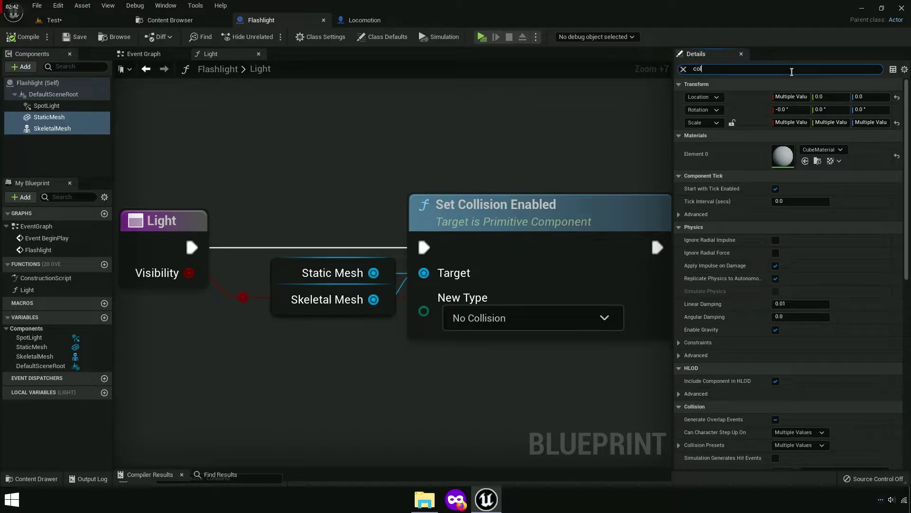
type("l")
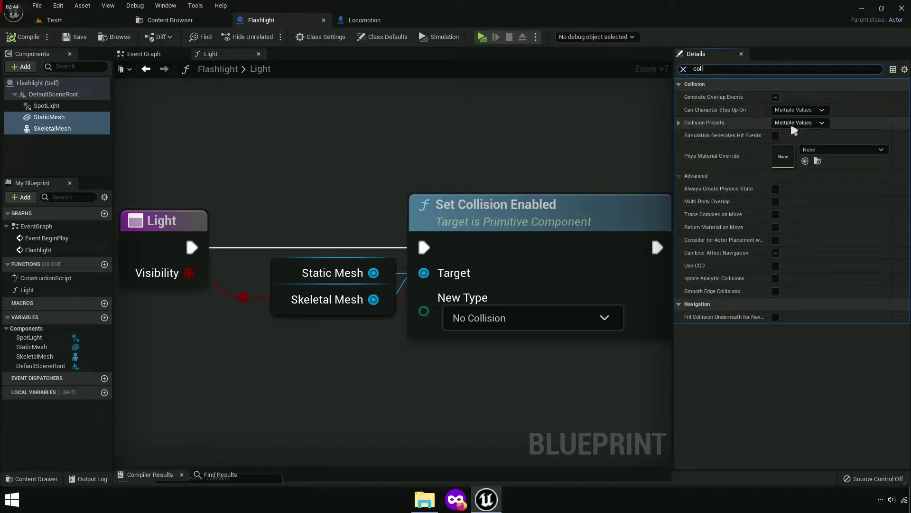
left_click(807, 122)
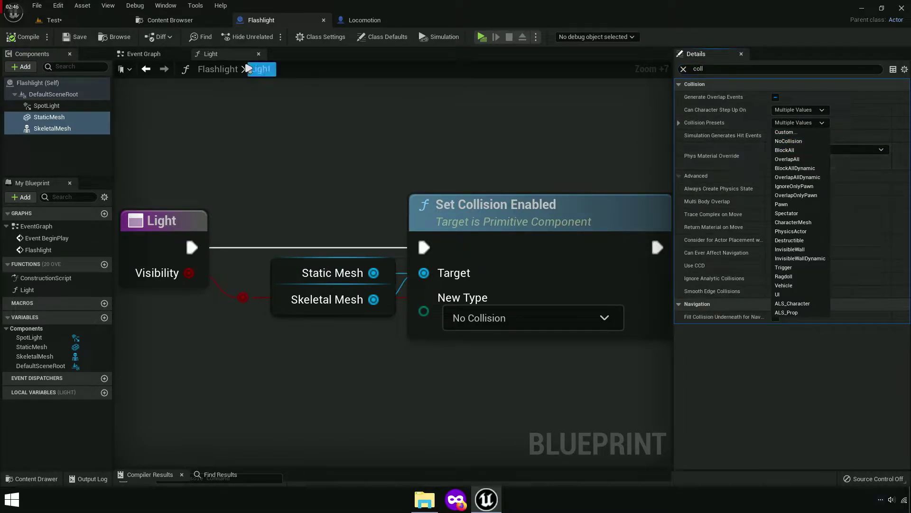
left_click(482, 36)
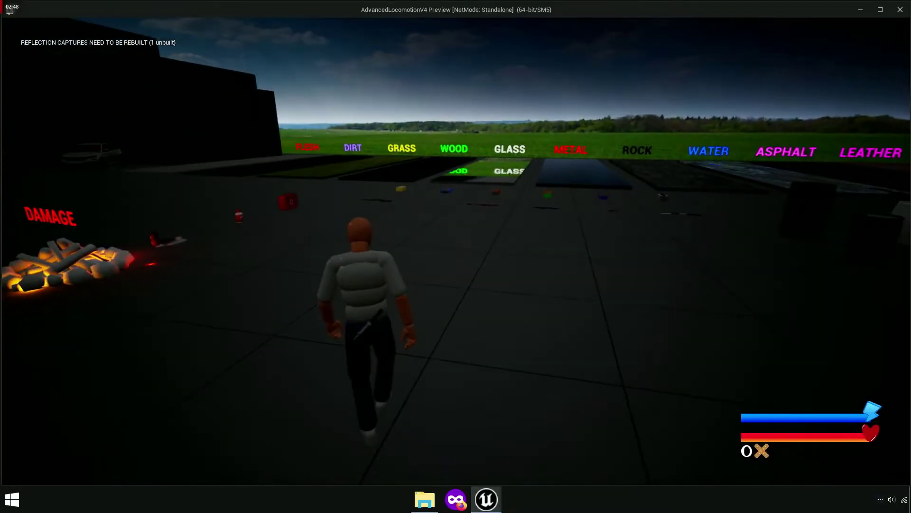
Step: Run the character back and forth past the NPCs with W and S, then stop the preview
key("w")
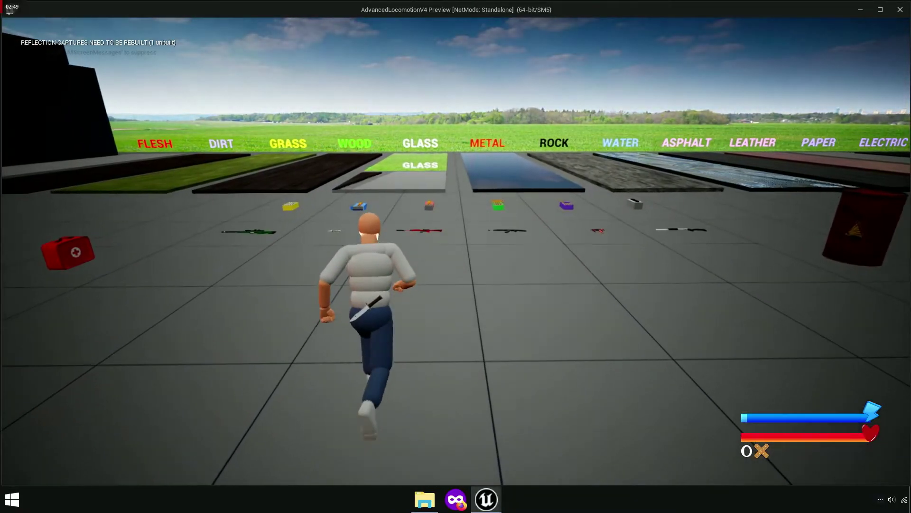
key("w")
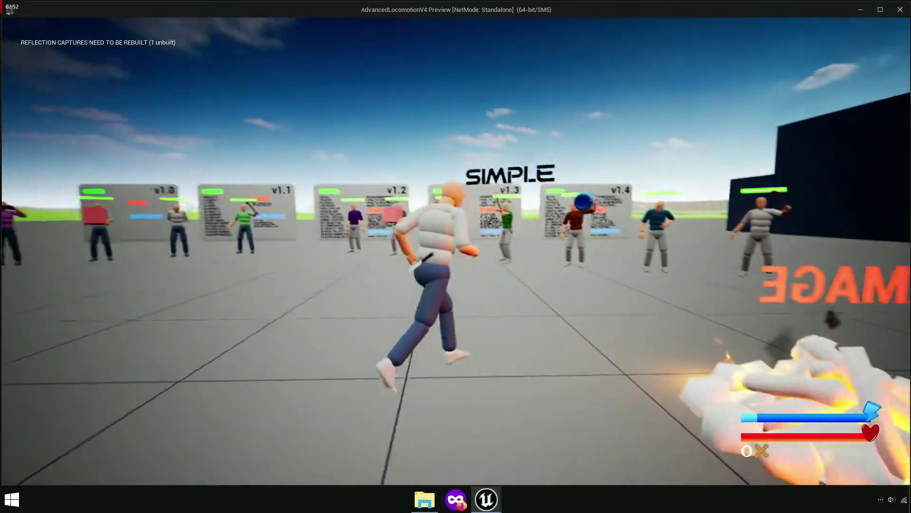
key("s")
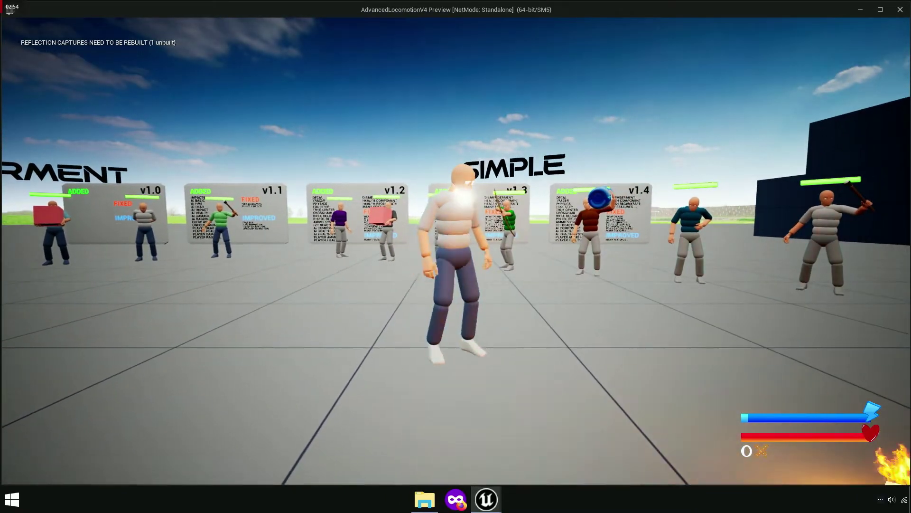
key("s")
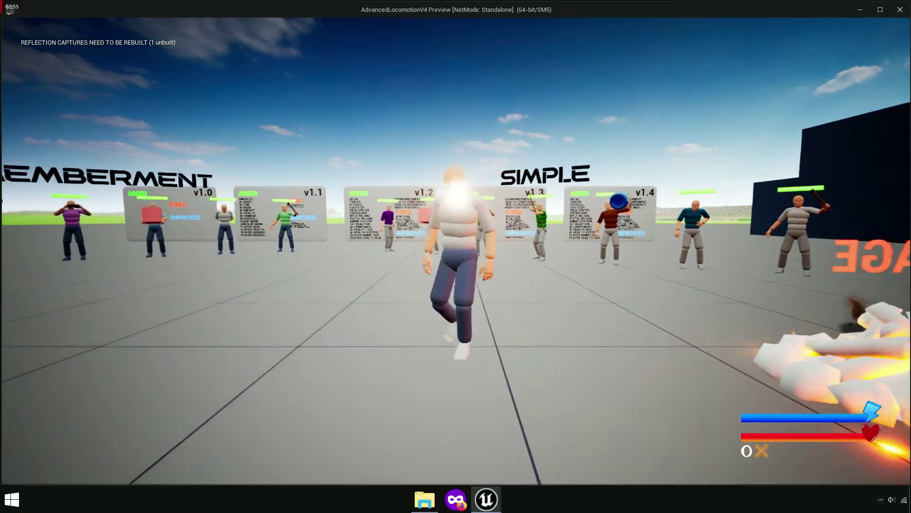
key("w")
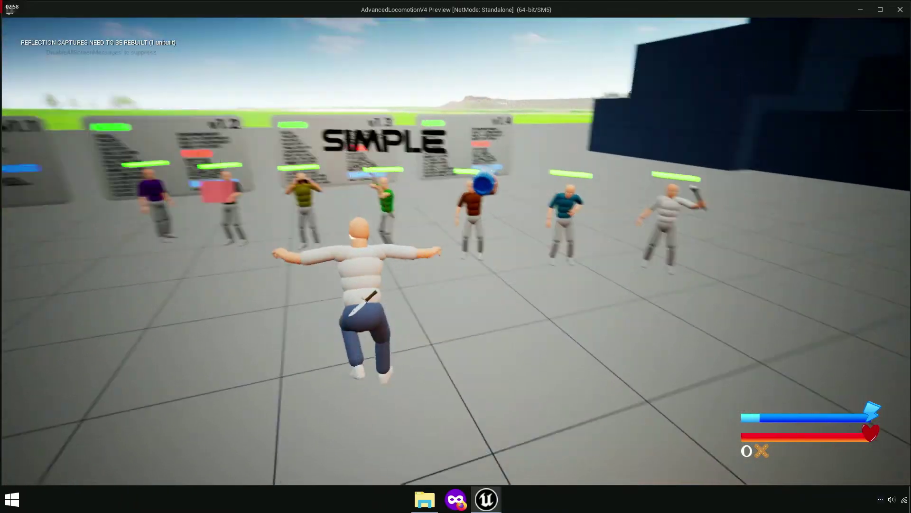
key("w")
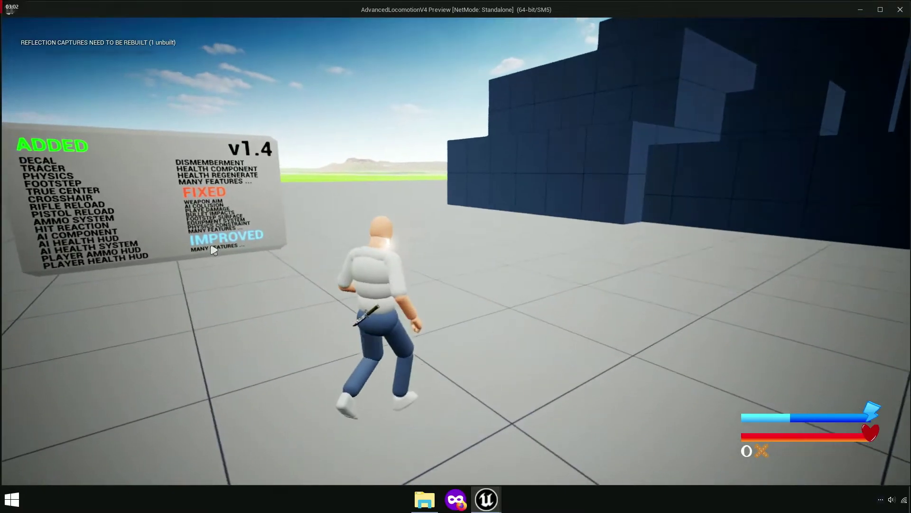
key("Escape")
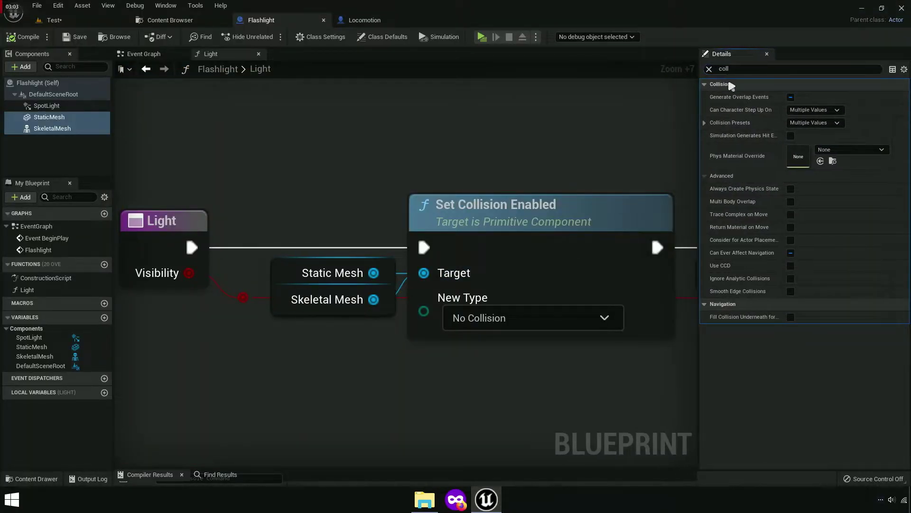
Step: Clear the collision filter and move the SpotLight forward along X in the viewport
left_click(684, 68)
left_click(741, 53)
left_click(129, 56)
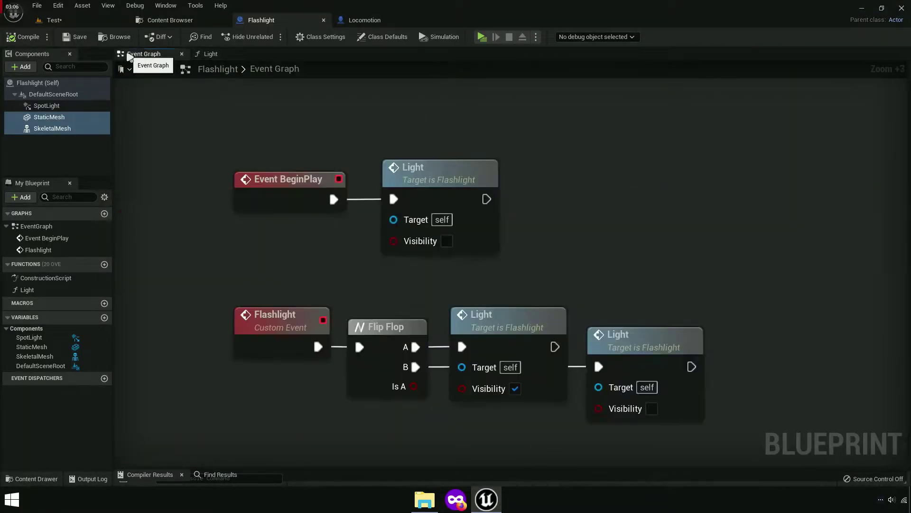
left_click(26, 84)
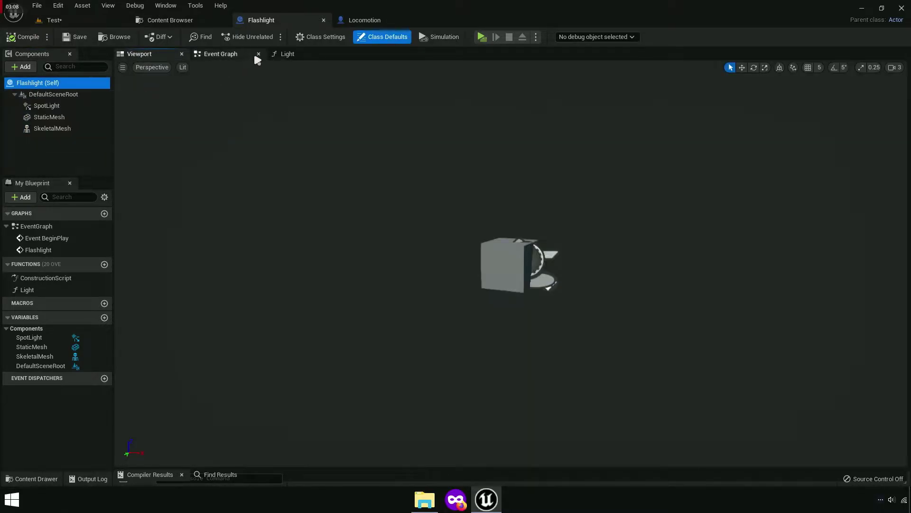
double_click(46, 106)
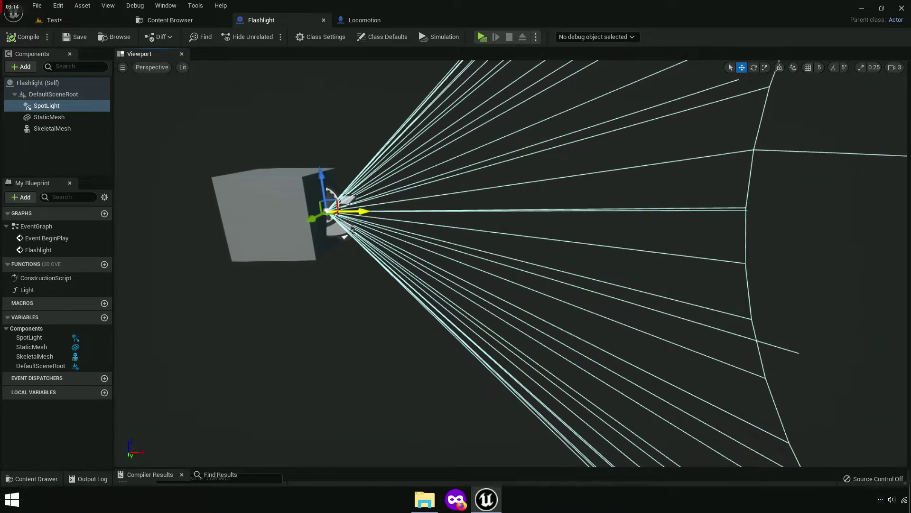
left_click_drag(348, 209, 436, 117)
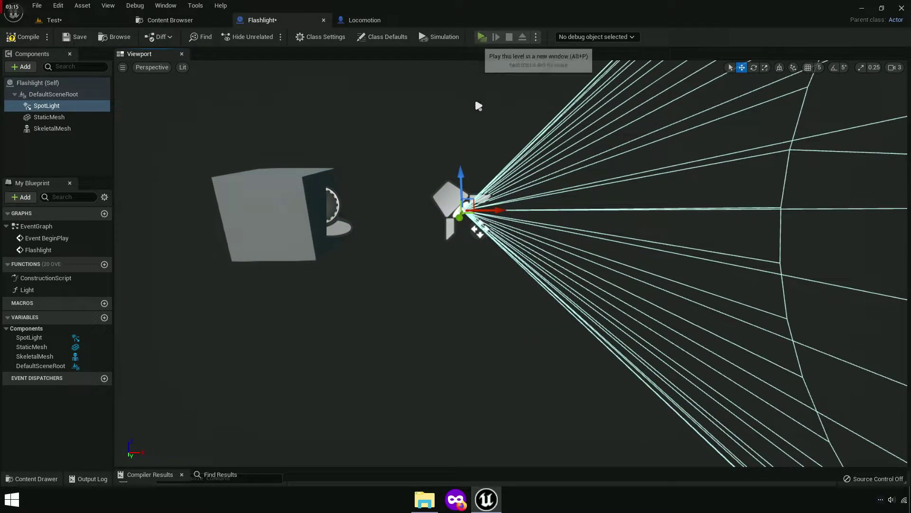
Step: Play-test the flashlight with F, then exit and undo the SpotLight move
left_click(480, 38)
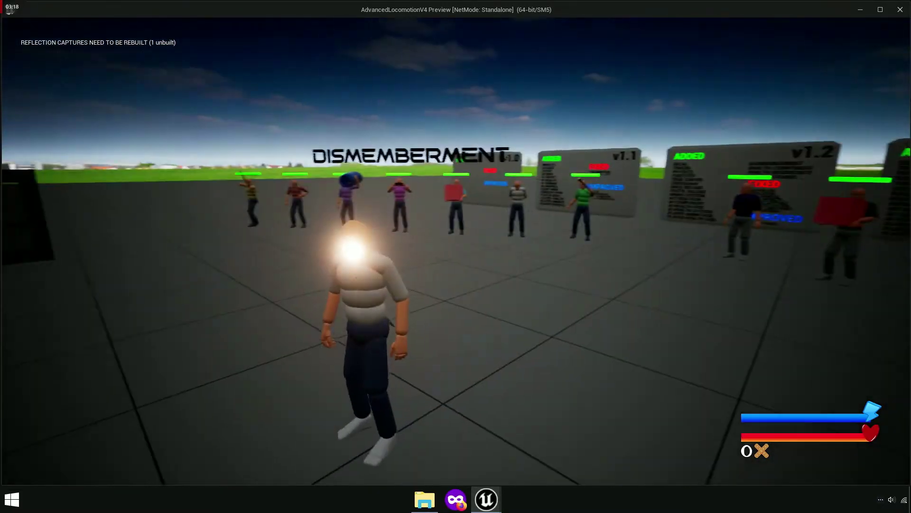
key("f")
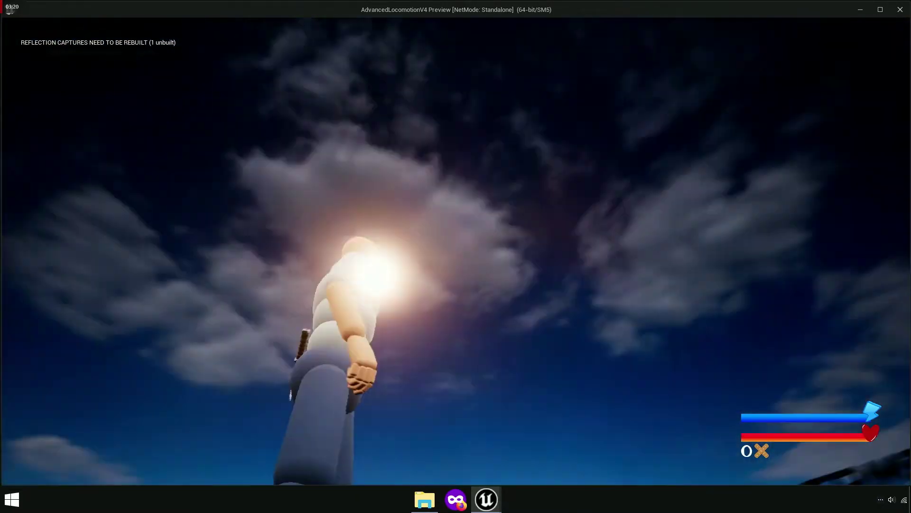
key("Escape")
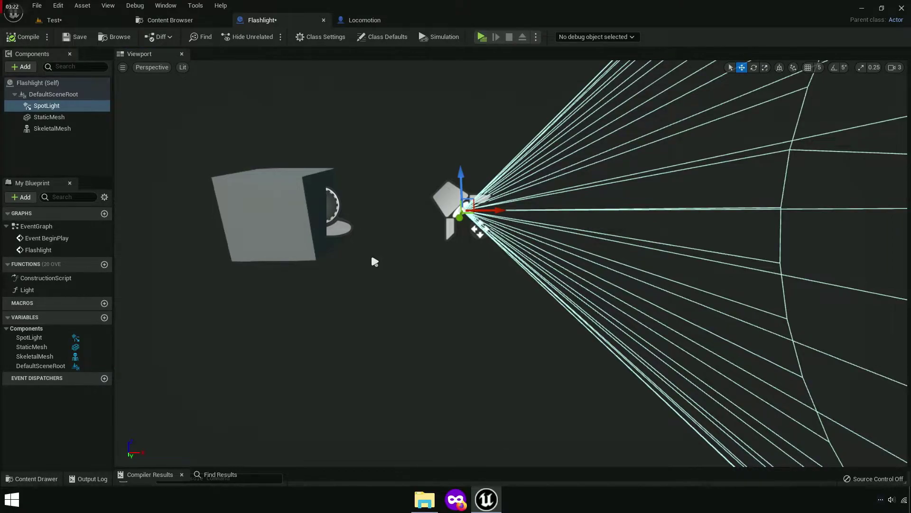
key("ctrl+z")
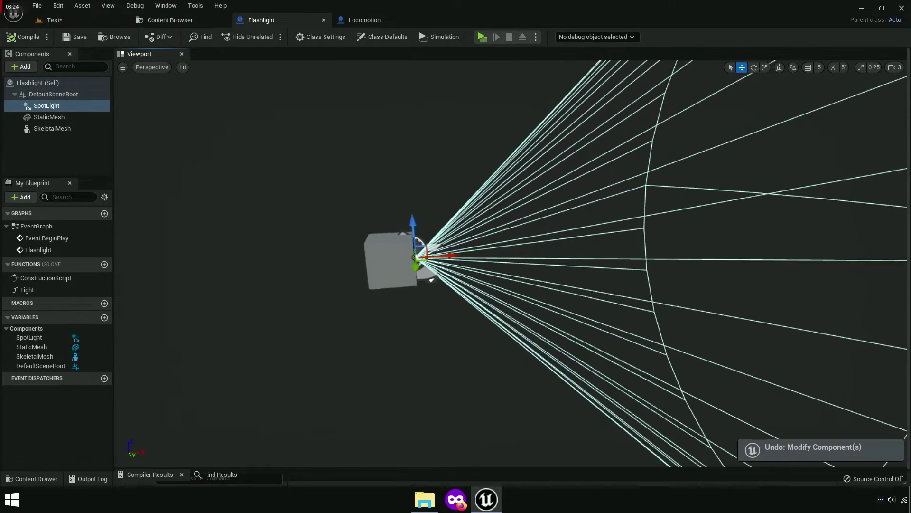
Step: Set the SpotLight's Z rotation to 90 degrees and play the level again
key("e")
left_click(431, 248)
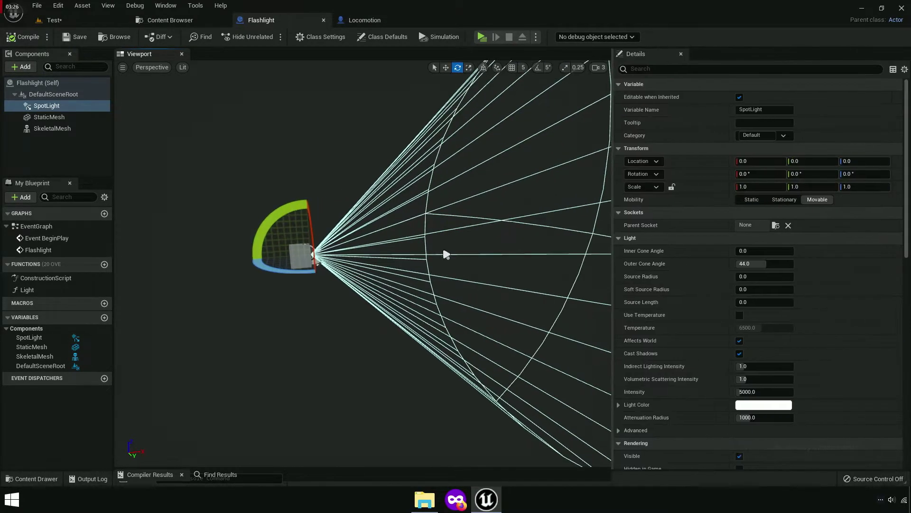
type("90")
key("Return")
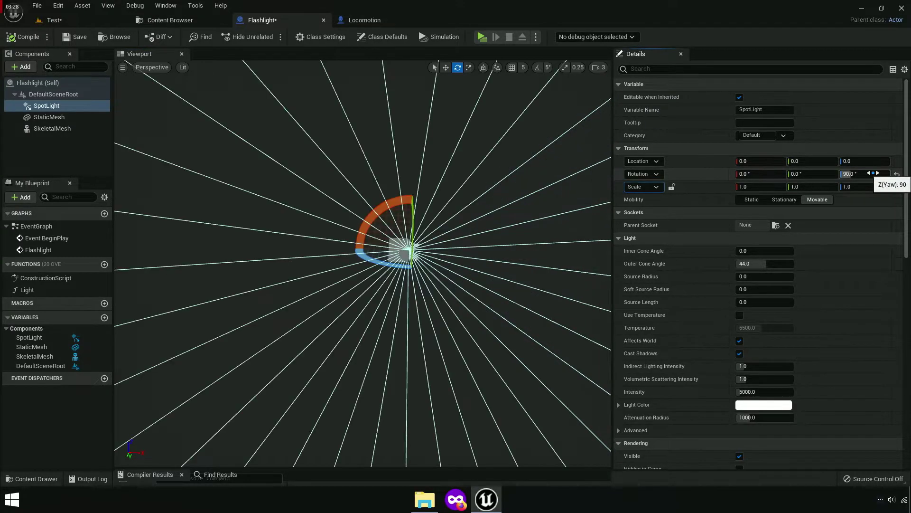
left_click(482, 38)
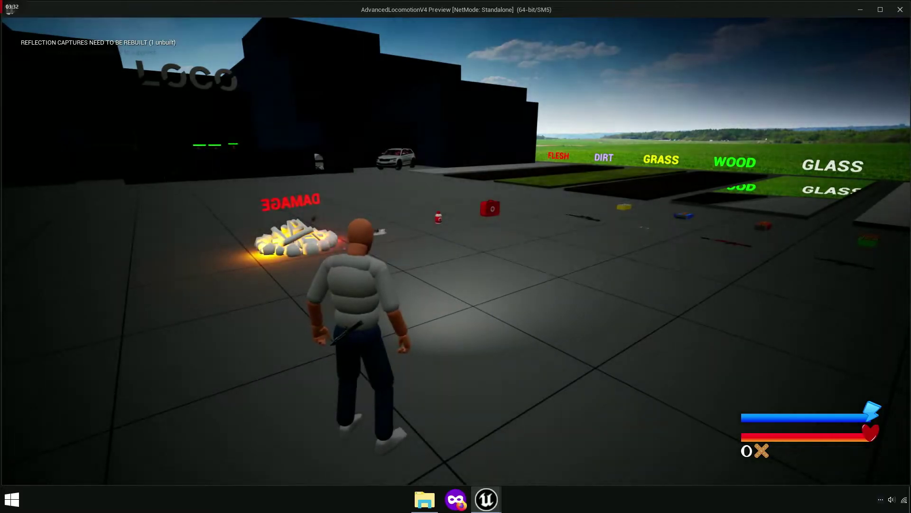
Step: Walk the character around the level, then select HealthComponent in the Component folder
key("w")
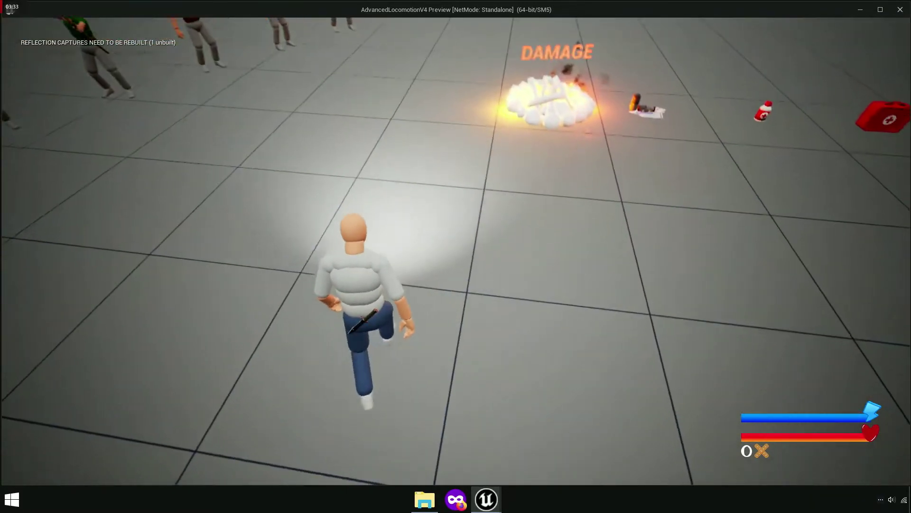
key("w")
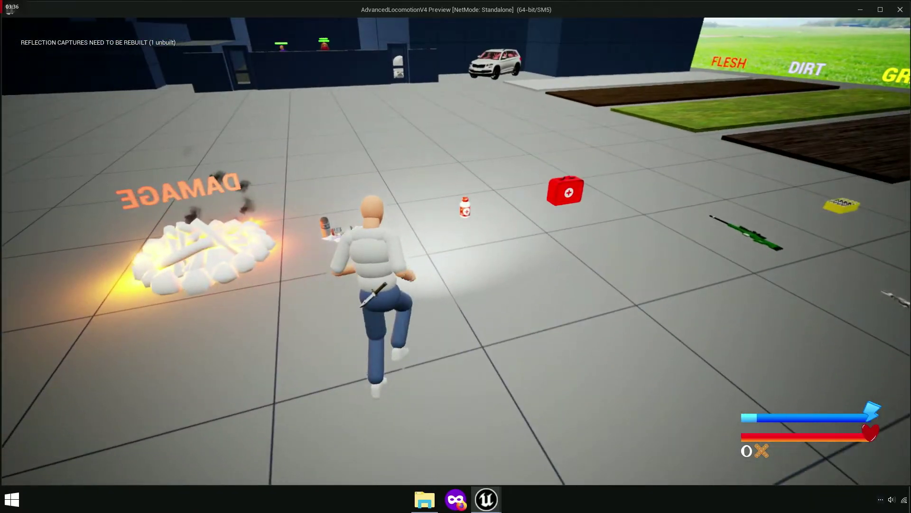
key("w")
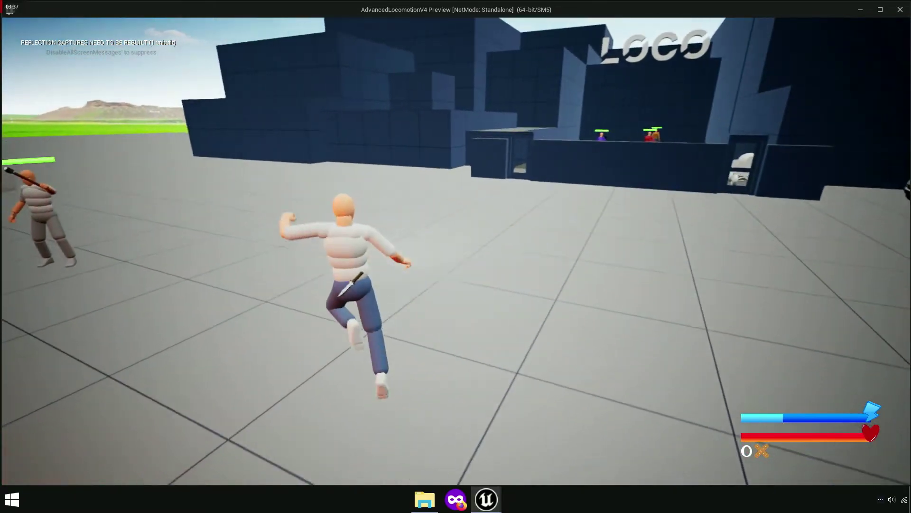
key("w")
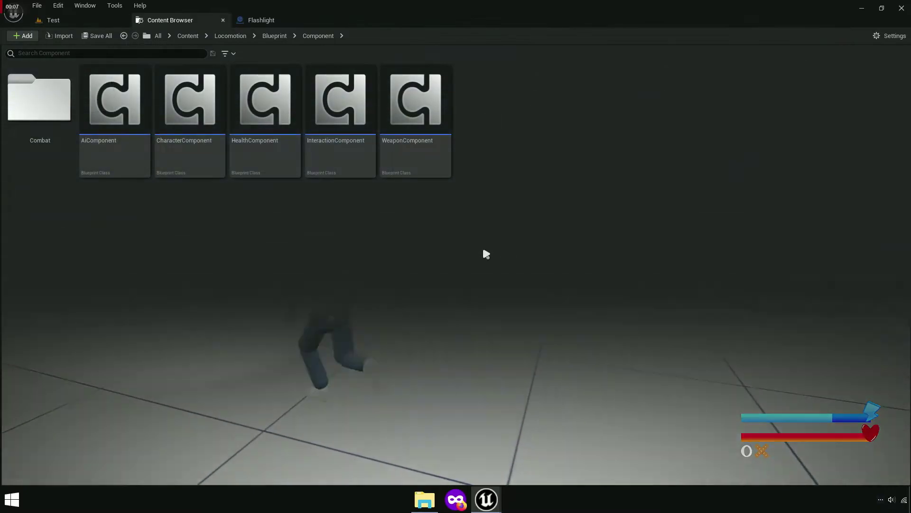
left_click(281, 152)
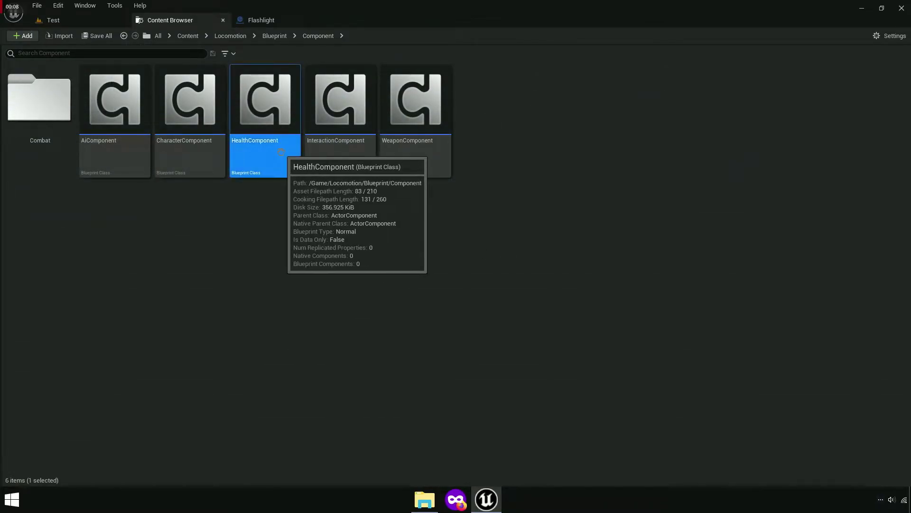
Step: Open HealthComponent and paste its Animation function into the Flashlight blueprint
double_click(298, 174)
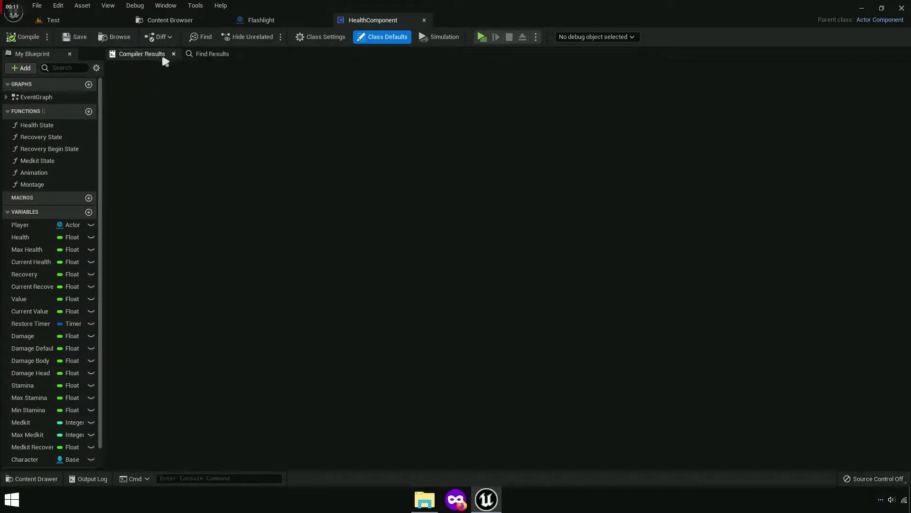
left_click(40, 175)
right_click(38, 175)
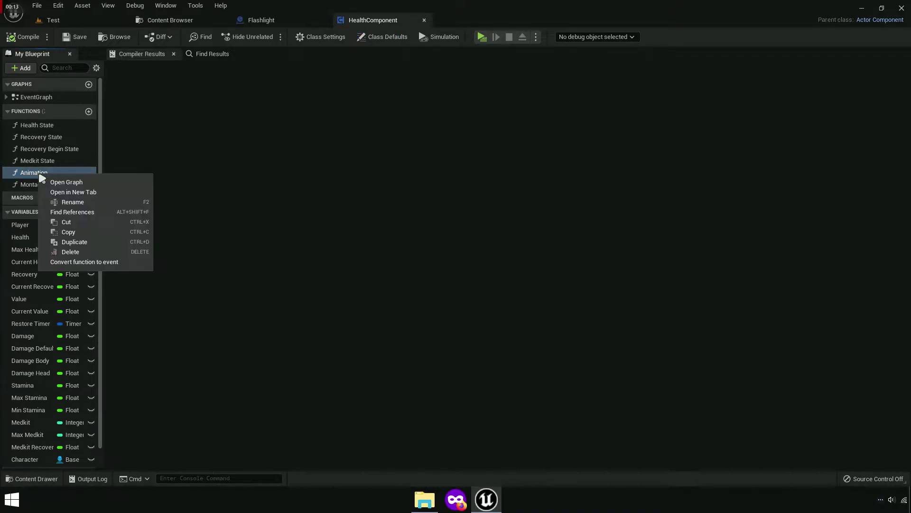
key("Escape")
double_click(41, 174)
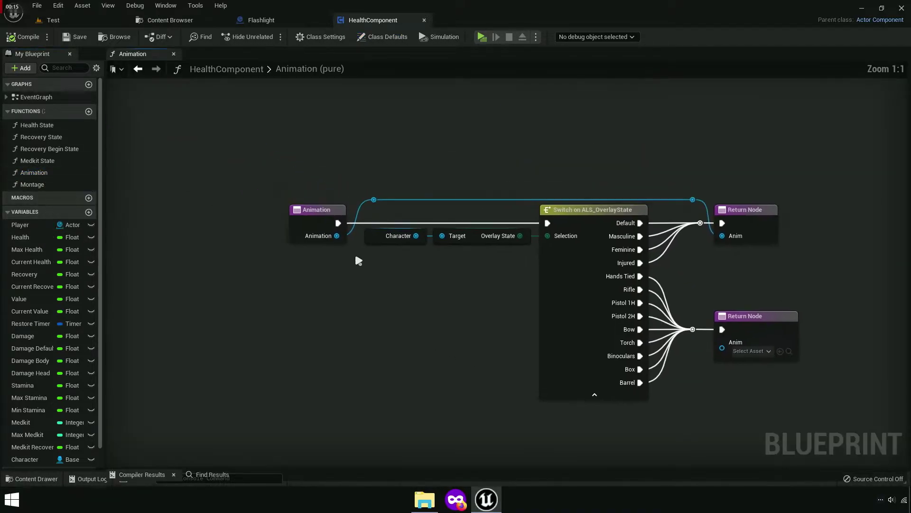
left_click(261, 22)
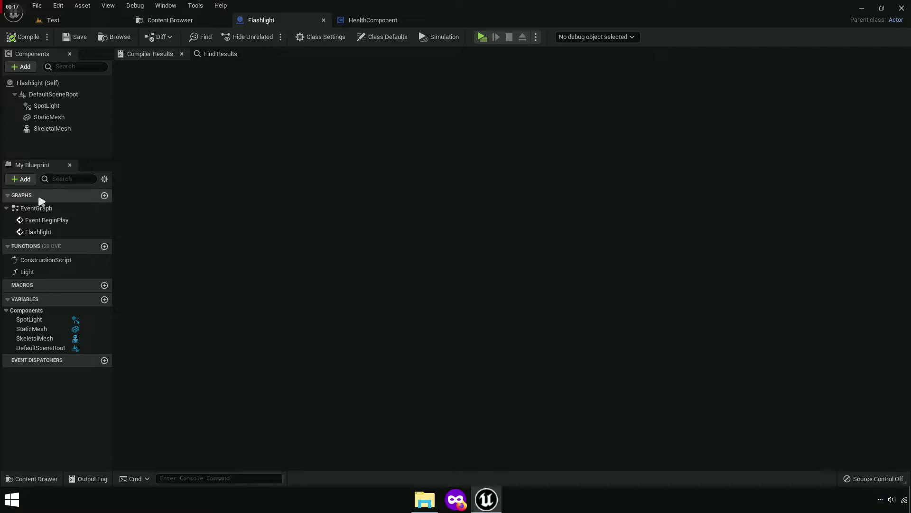
right_click(29, 251)
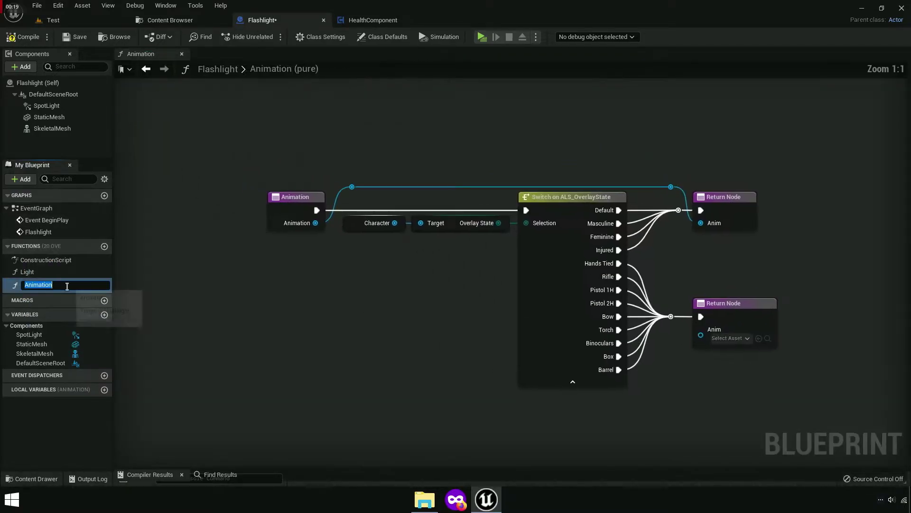
left_click(45, 296)
left_click(359, 23)
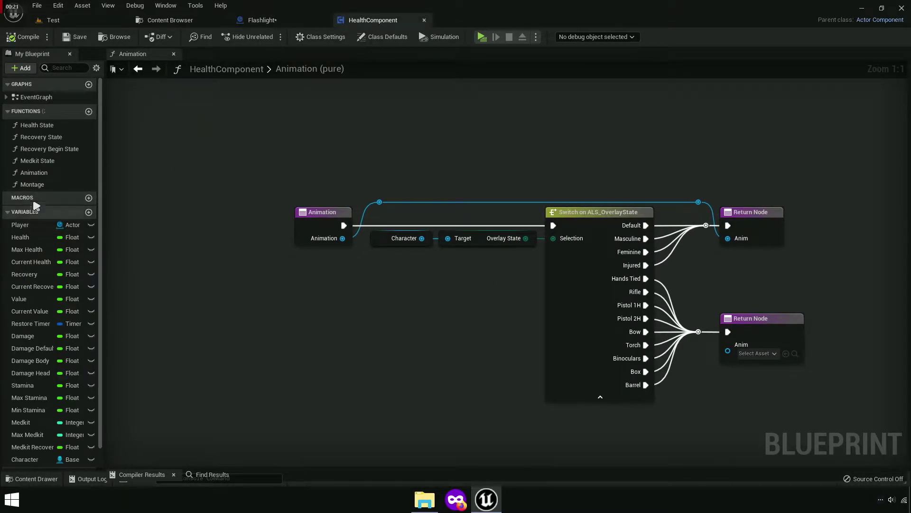
Step: Copy HealthComponent's Montage function and paste it into the Flashlight blueprint
left_click(25, 185)
right_click(47, 184)
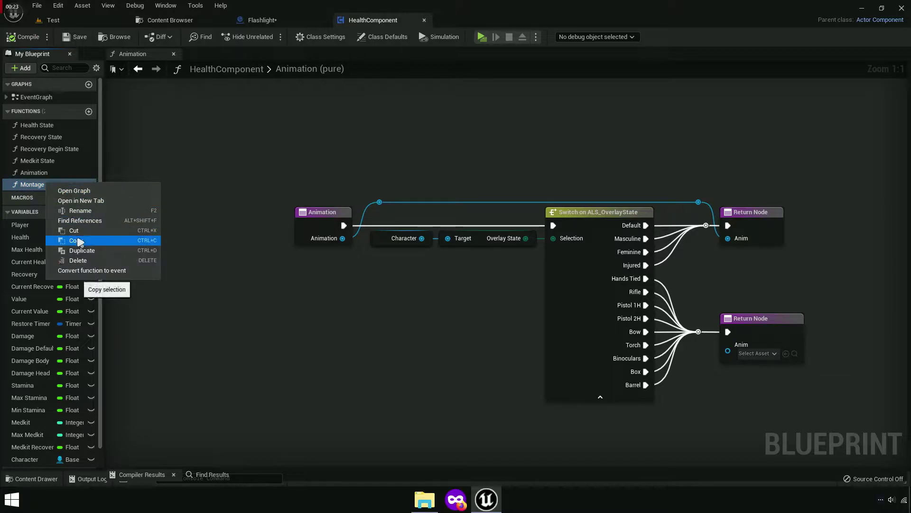
left_click(80, 243)
left_click(263, 26)
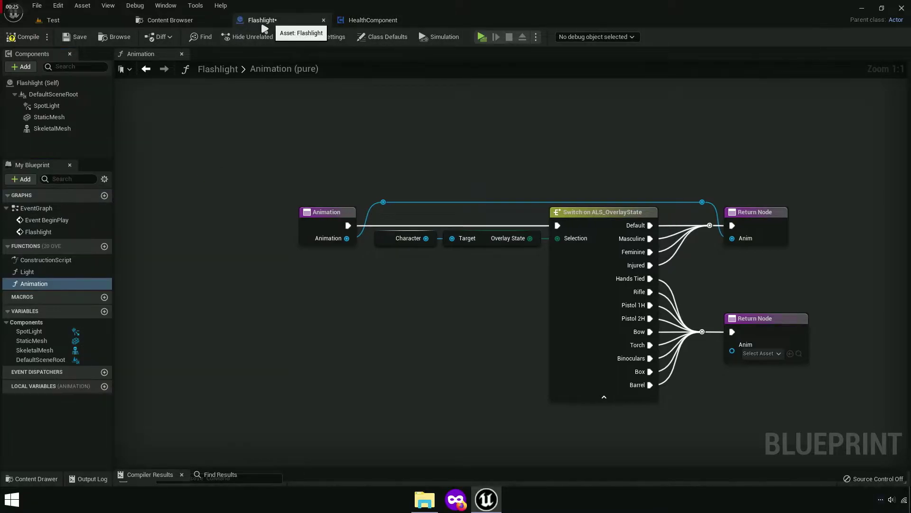
right_click(39, 248)
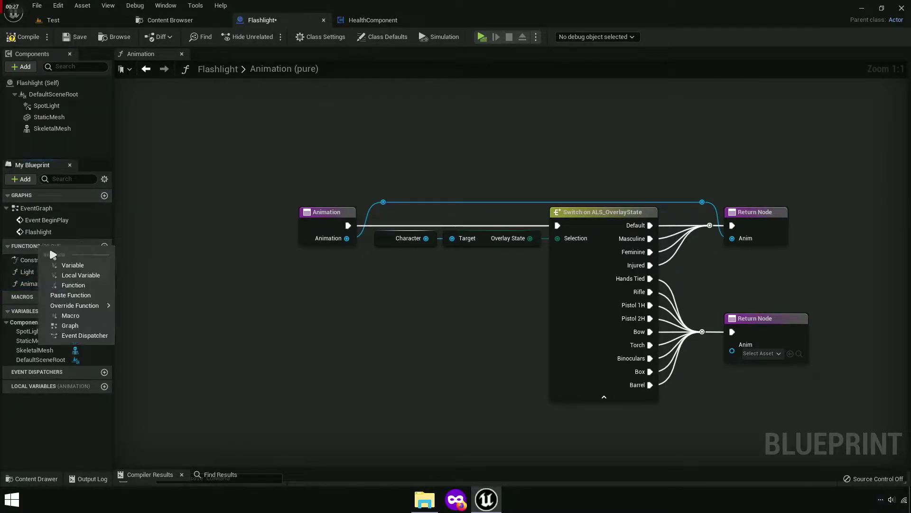
left_click(79, 295)
left_click(367, 26)
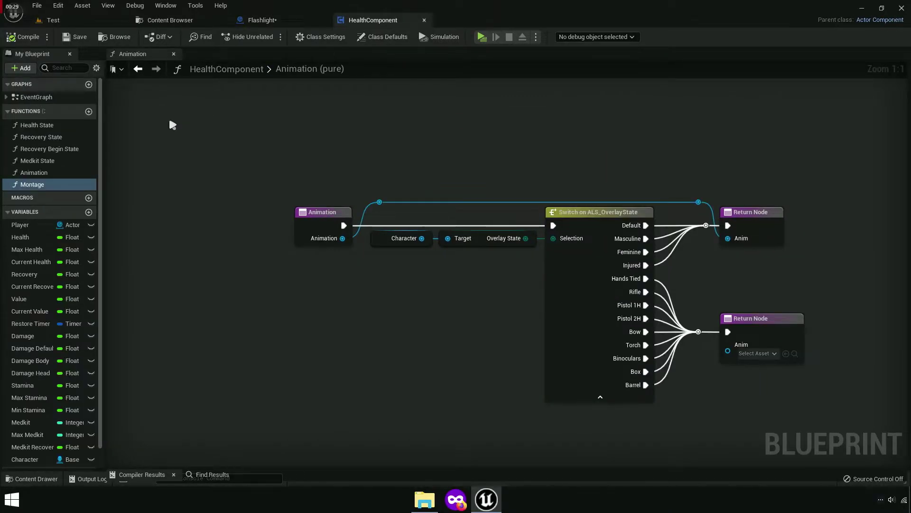
Step: Copy Get Player Character, Cast To Base and SET Character from HealthComponent's EventGraph, then close HealthComponent and the Montage graph
double_click(21, 97)
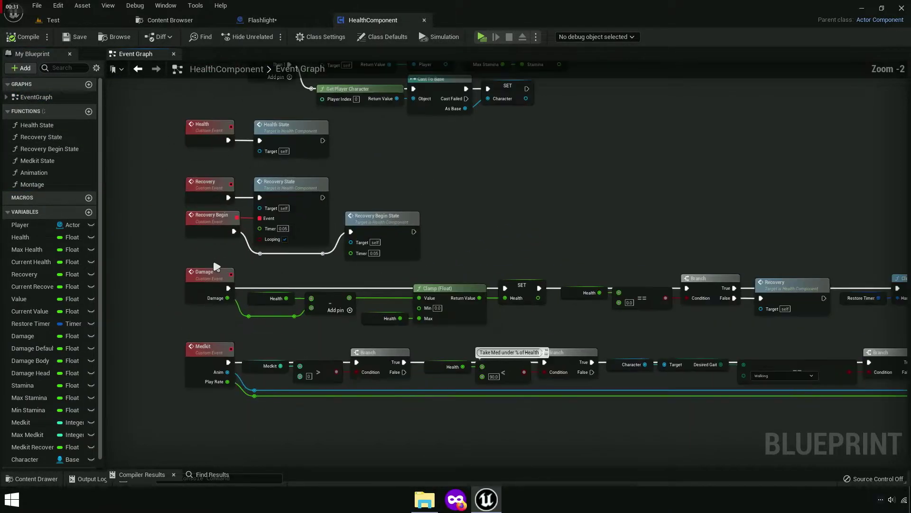
scroll(209, 294, "up", 3)
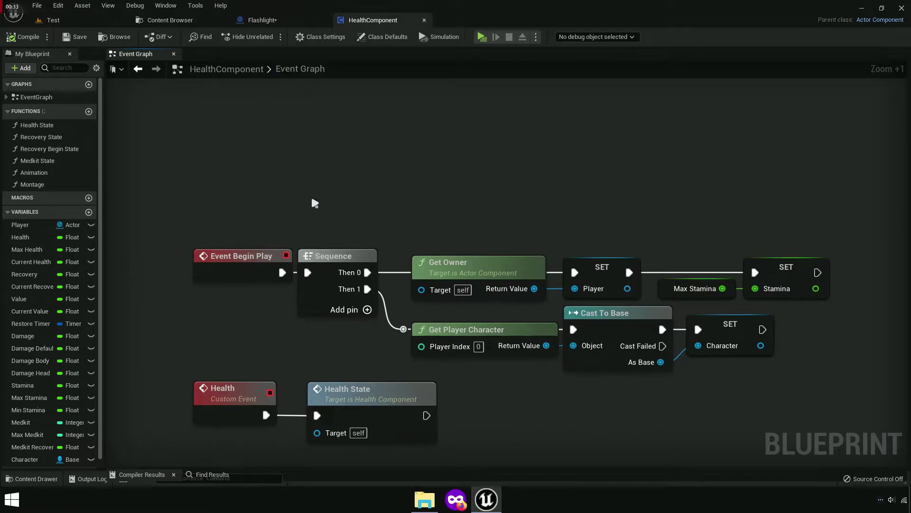
left_click_drag(203, 189, 626, 209)
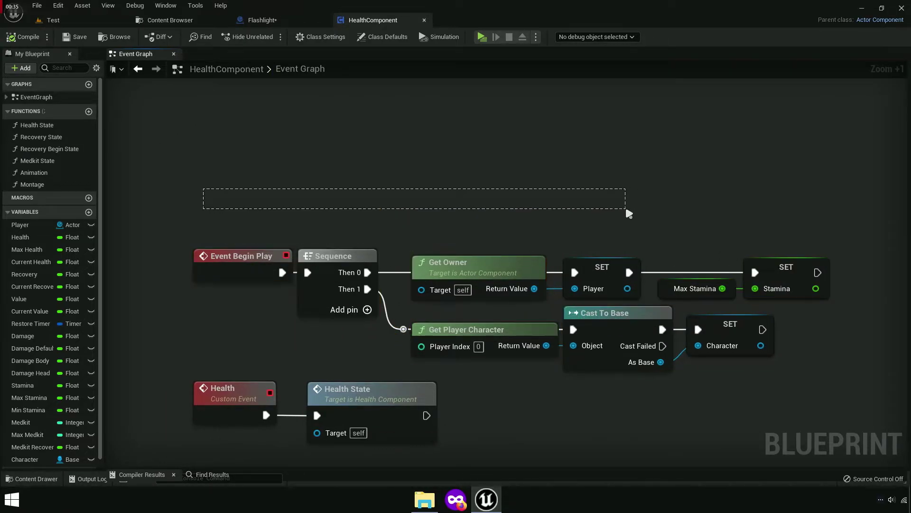
left_click_drag(317, 249, 319, 248)
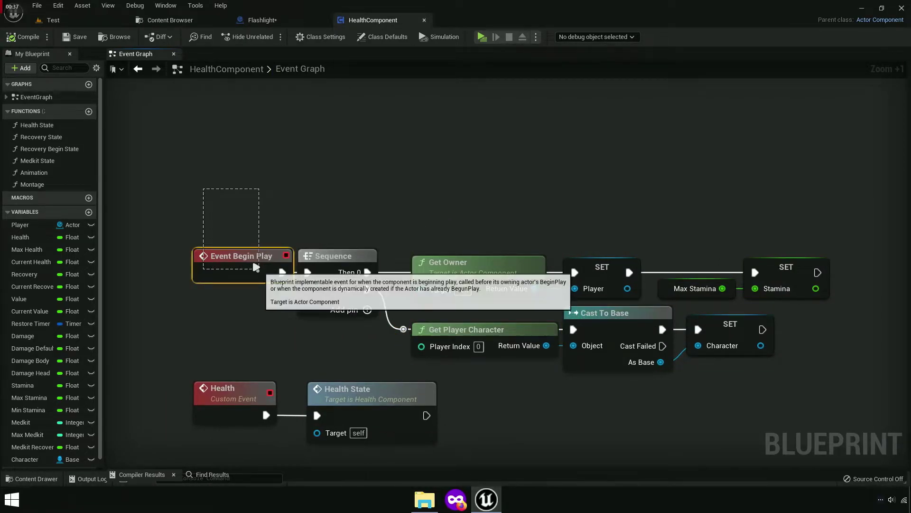
left_click_drag(415, 375, 779, 313, "shift")
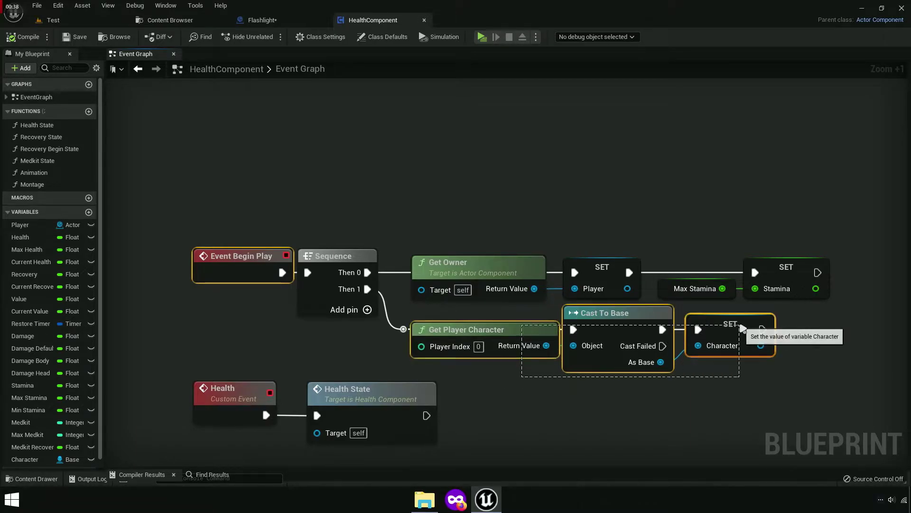
right_click(632, 317)
left_click(684, 119)
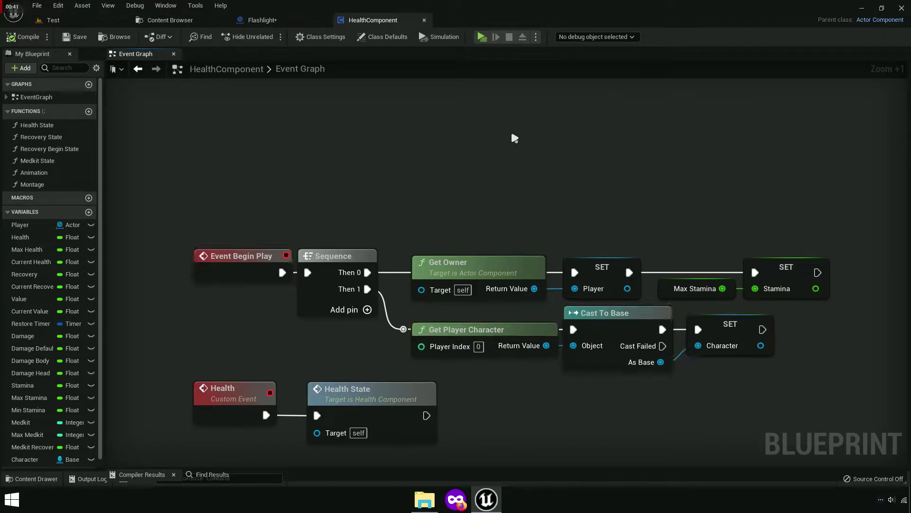
left_click(424, 20)
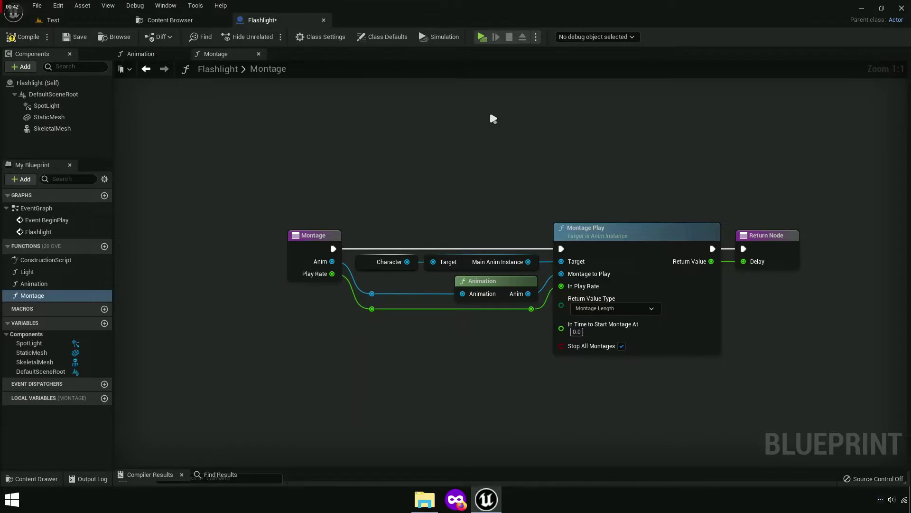
left_click(259, 54)
Step: Paste the character-setting nodes into Flashlight's EventGraph and delete the extra CustomEvent node
left_click(182, 53)
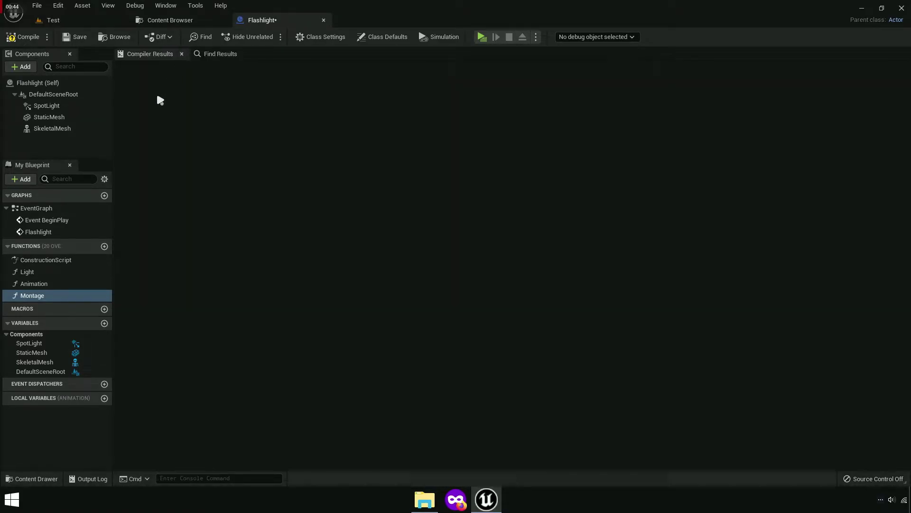
double_click(36, 208)
key("ctrl+v")
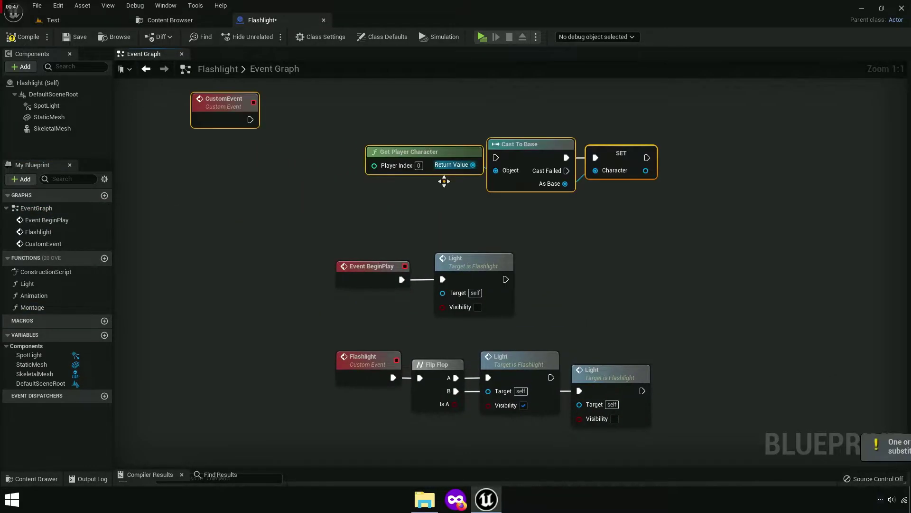
right_click_drag(264, 126, 228, 183)
mouse_move(227, 183)
left_mouse_down()
mouse_move(336, 231)
mouse_move(321, 225)
left_mouse_up()
left_click(310, 265)
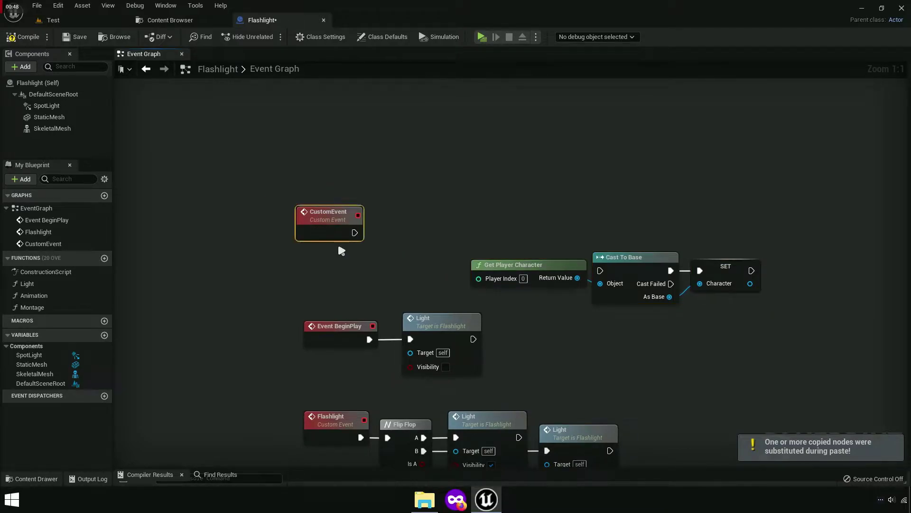
key("Delete")
Step: Move Event BeginPlay and Light beside Get Player Character and add a Sequence node after BeginPlay
scroll(299, 232, "up", 4)
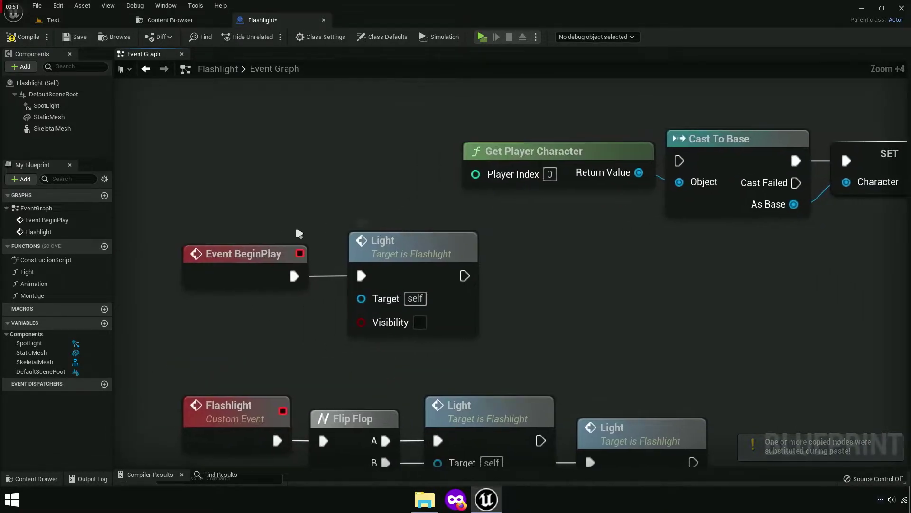
left_click_drag(299, 233, 393, 279)
scroll(393, 279, "down", 4)
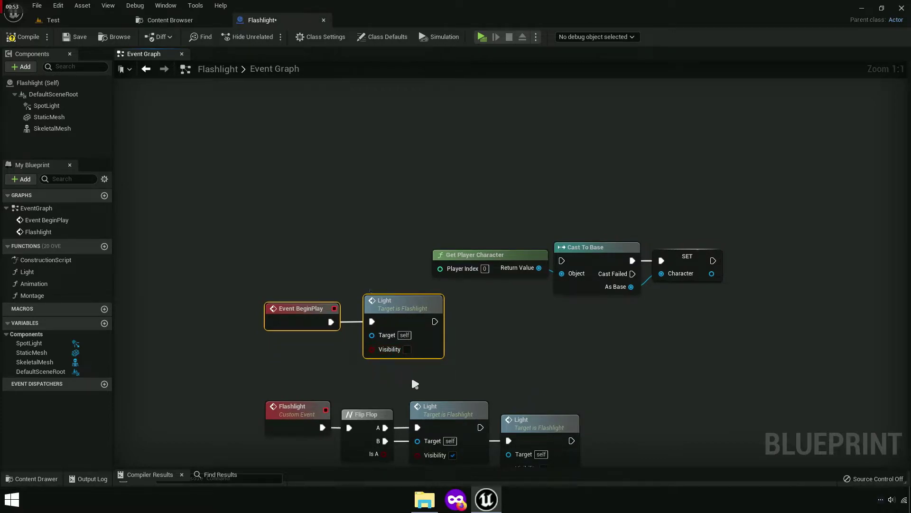
left_click_drag(388, 331, 388, 307)
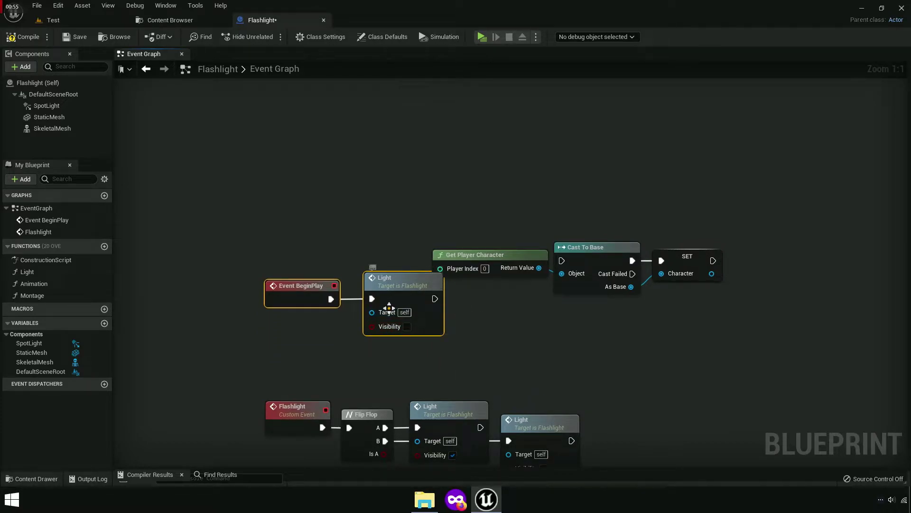
mouse_move(314, 306)
left_mouse_down()
mouse_move(352, 195)
mouse_move(329, 321)
left_mouse_up()
left_click(320, 258)
scroll(333, 243, "up", 2)
scroll(341, 260, "up", 2)
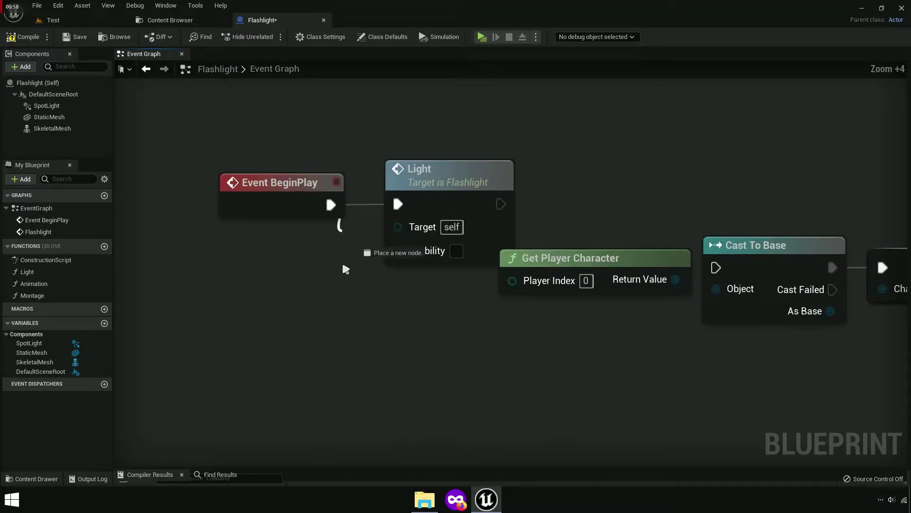
type("seq")
key("Return")
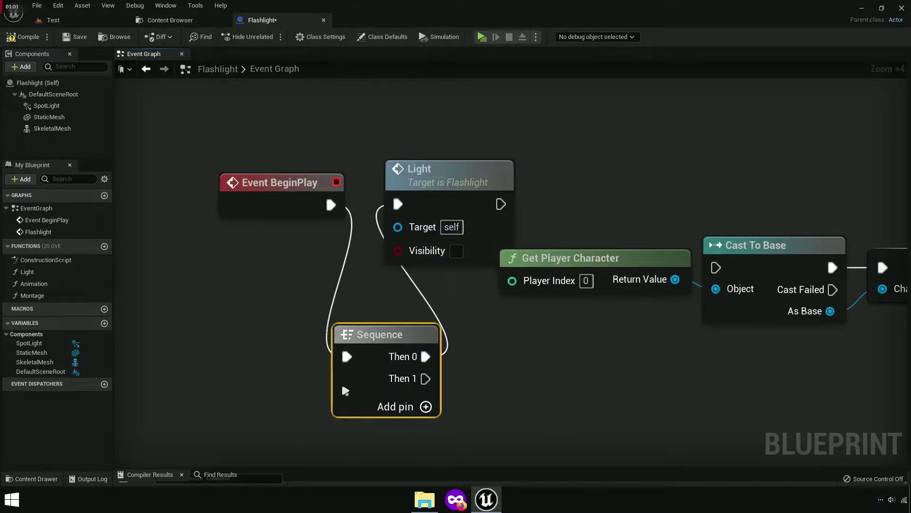
Step: Reconnect Light to the Sequence's Then 1 pin and arrange the nodes around the chain
left_click_drag(427, 171, 669, 157)
left_click_drag(360, 296, 399, 181)
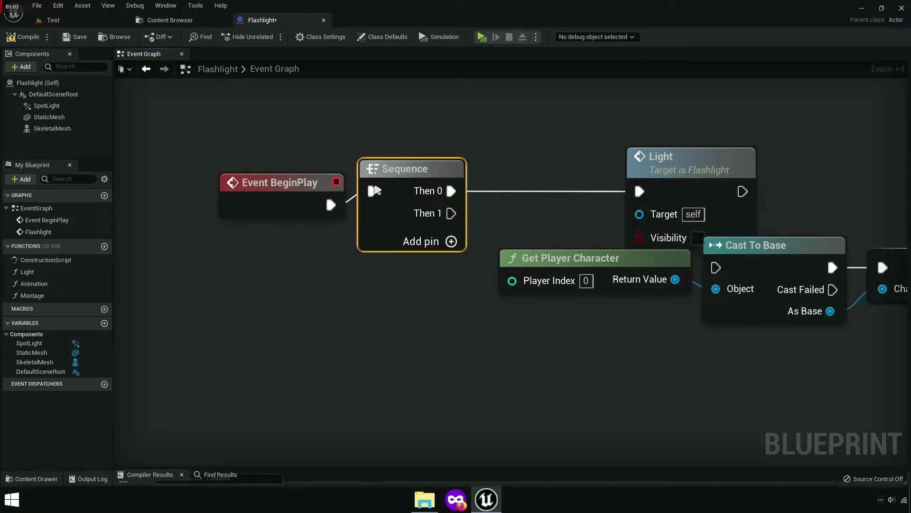
right_click_drag(315, 197, 151, 186)
left_click_drag(282, 192, 283, 214, "ctrl")
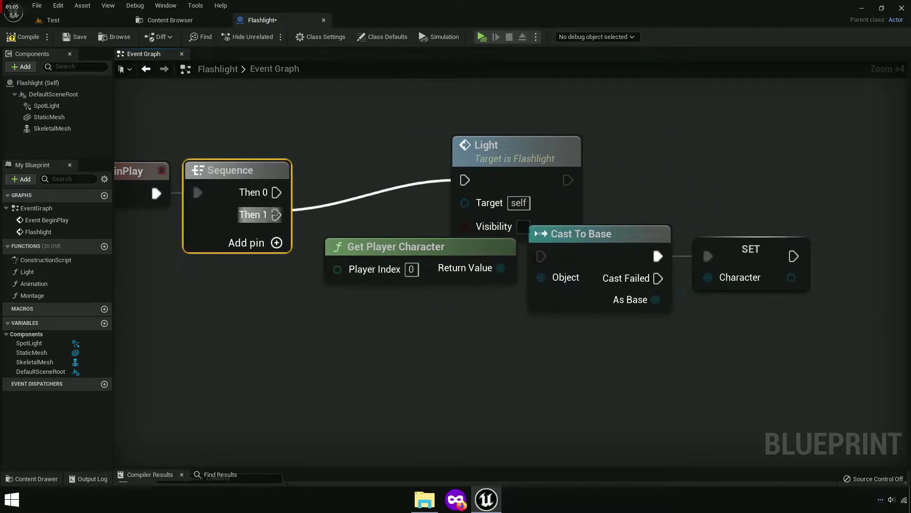
right_click_drag(440, 213, 360, 233)
scroll(363, 242, "down", 4)
left_click_drag(388, 195, 323, 307)
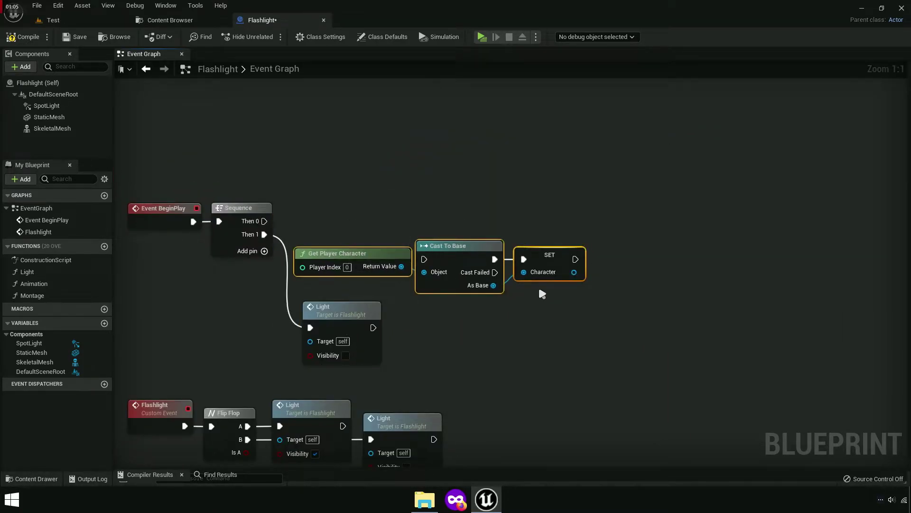
left_click_drag(459, 288, 460, 254)
scroll(461, 217, "up", 3)
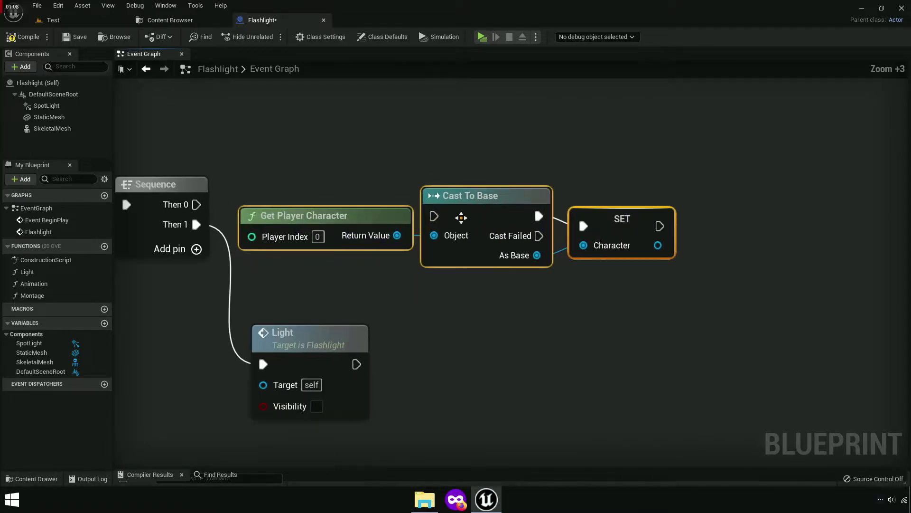
left_click_drag(469, 213, 458, 213)
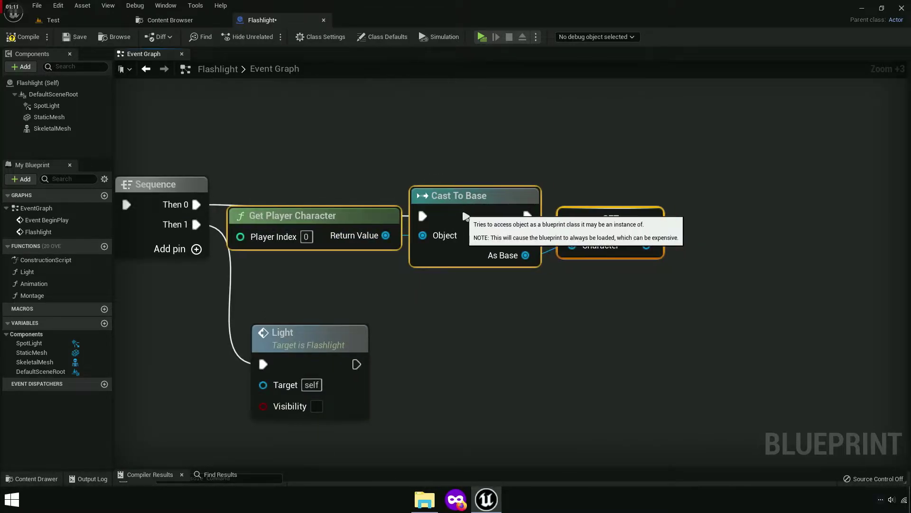
Step: Tidy Light's wire with a reroute point and promote SET's Character input to a new variable
left_click(596, 224)
left_click_drag(596, 223, 596, 214)
right_click_drag(527, 293, 631, 251)
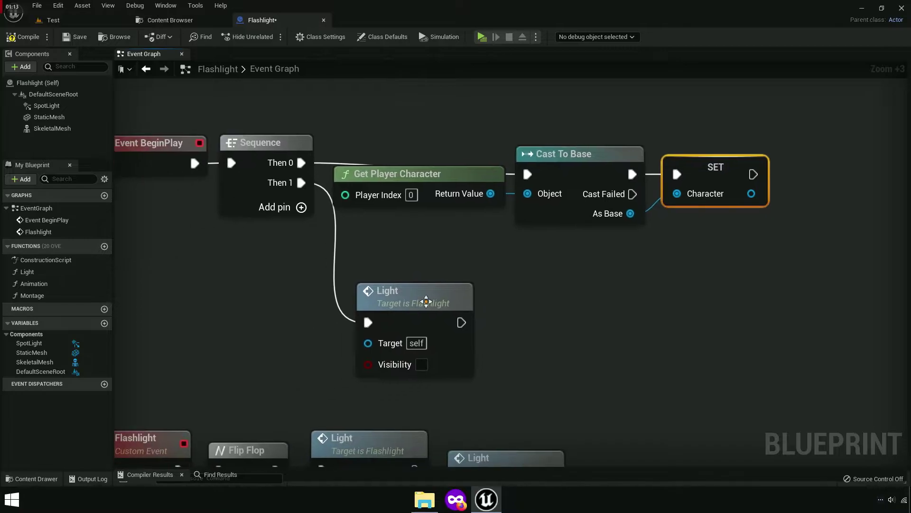
mouse_move(417, 310)
left_mouse_down()
mouse_move(518, 262)
mouse_move(578, 275)
left_mouse_up()
double_click(450, 267)
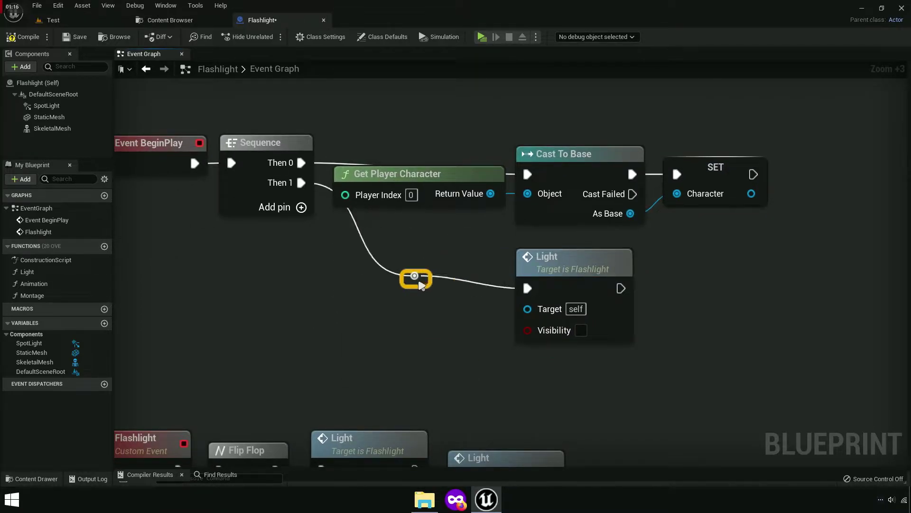
left_click_drag(420, 285, 381, 299)
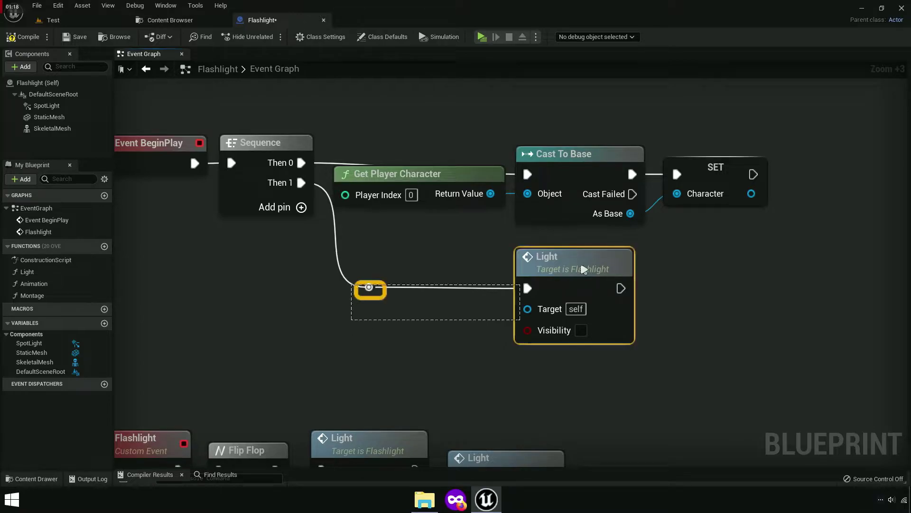
left_click(469, 320)
right_click_drag(468, 321, 351, 335)
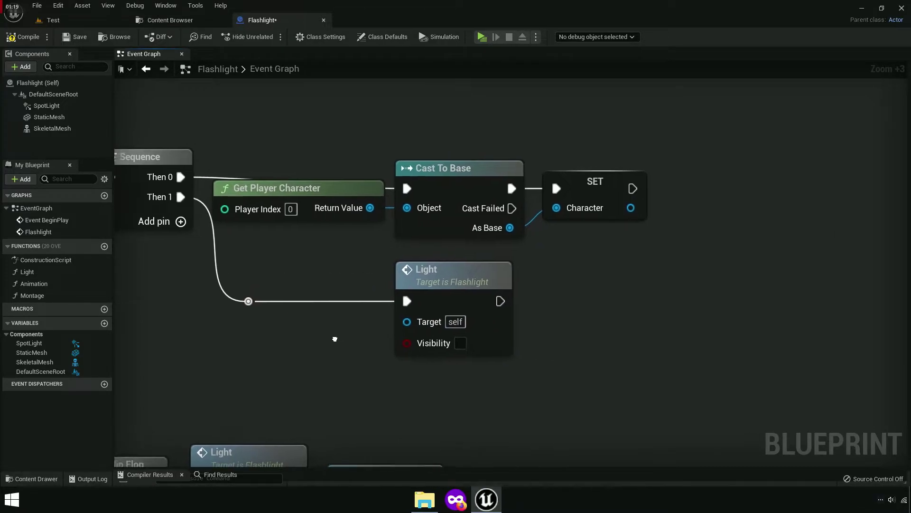
right_click(610, 206)
left_click(632, 204)
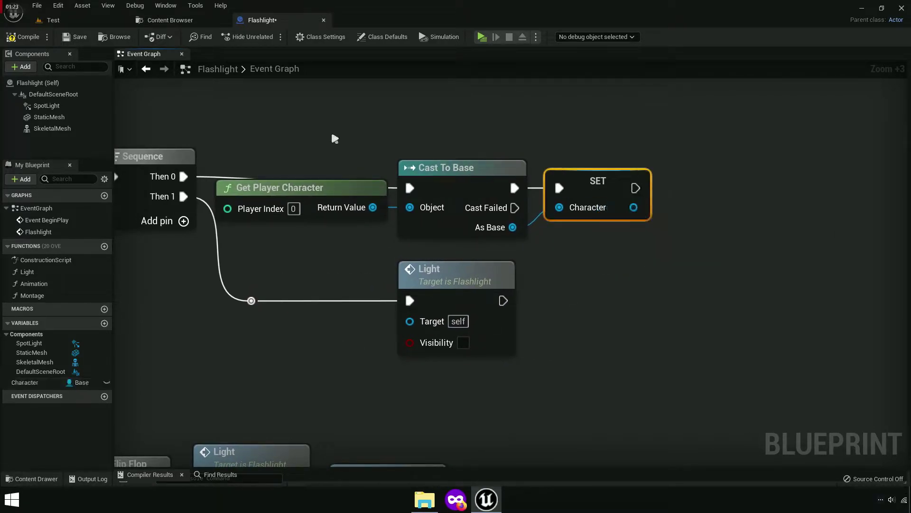
Step: Compile Flashlight and open the Animation function to view the Switch on ALS_OverlayState outputs
left_click(23, 41)
scroll(315, 277, "down", 5)
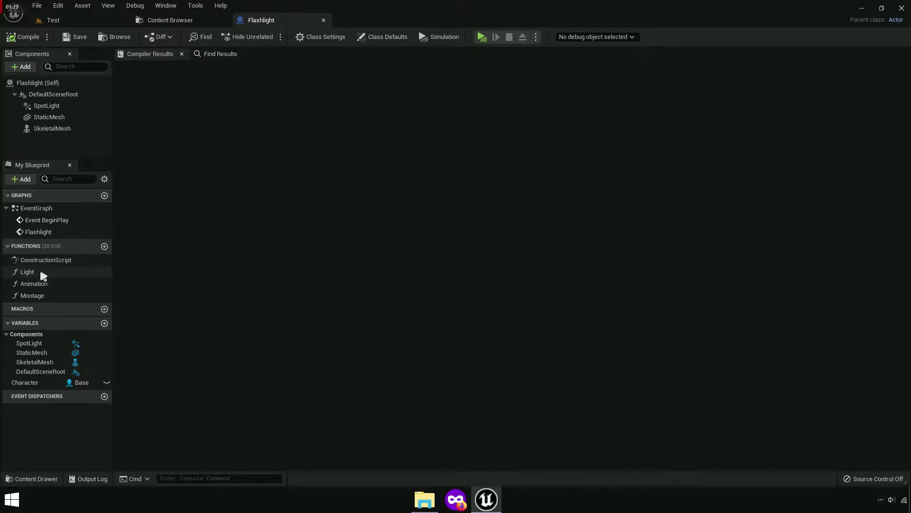
left_click(34, 284)
double_click(35, 283)
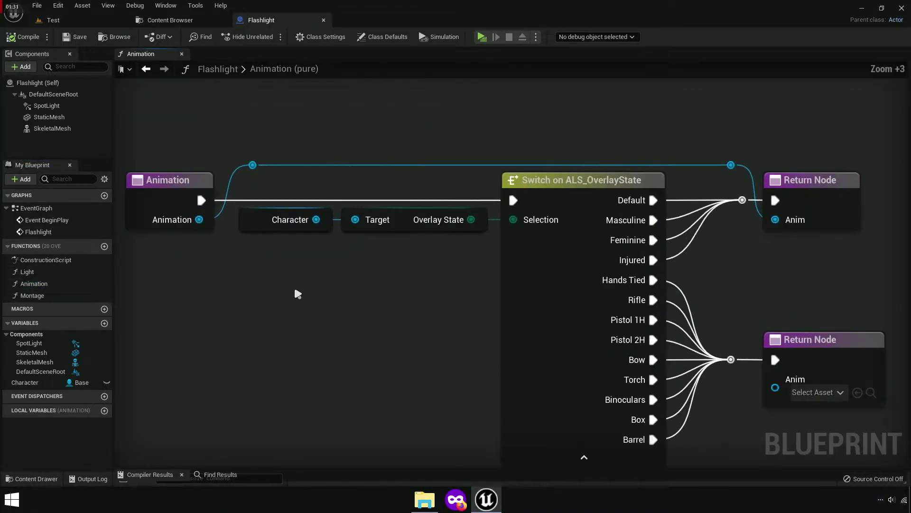
scroll(295, 290, "up", 1)
right_click_drag(426, 314, 120, 260)
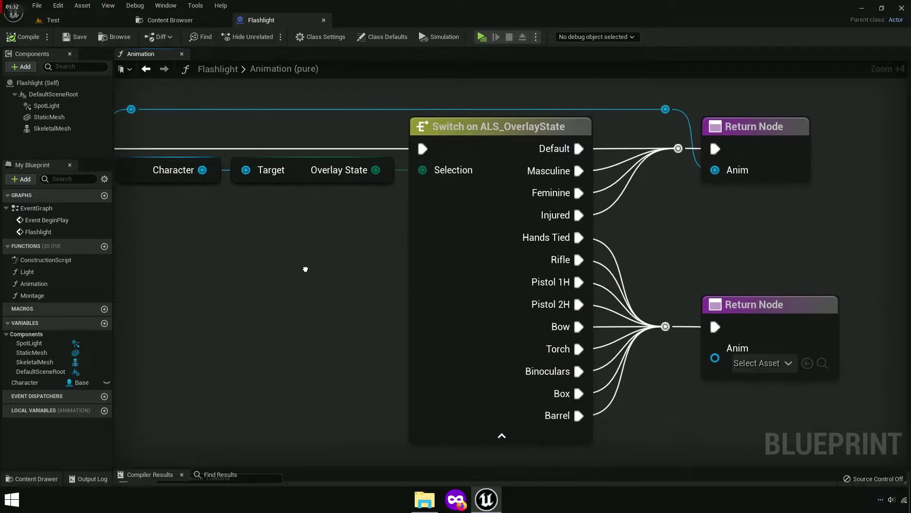
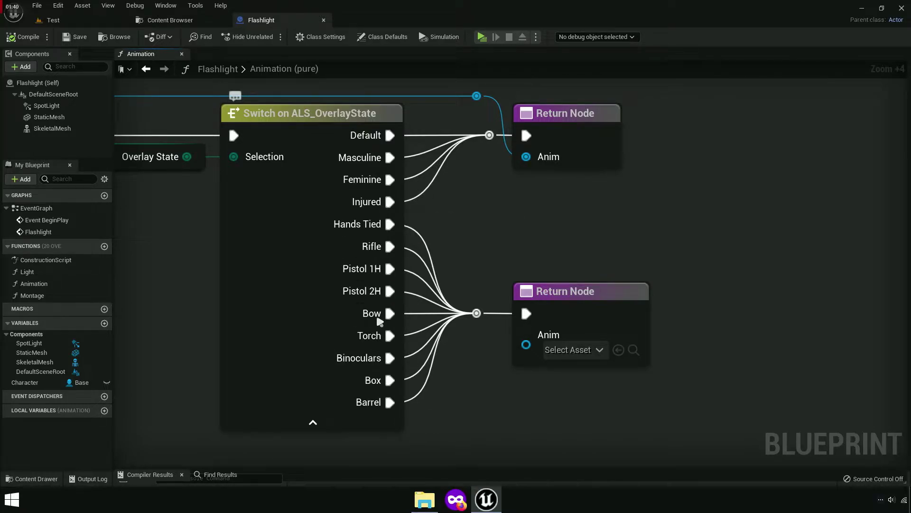
Step: Inspect the Animation and Montage function graphs, framing the Montage entry, Montage Play and Return Node
right_click_drag(505, 200, 499, 205)
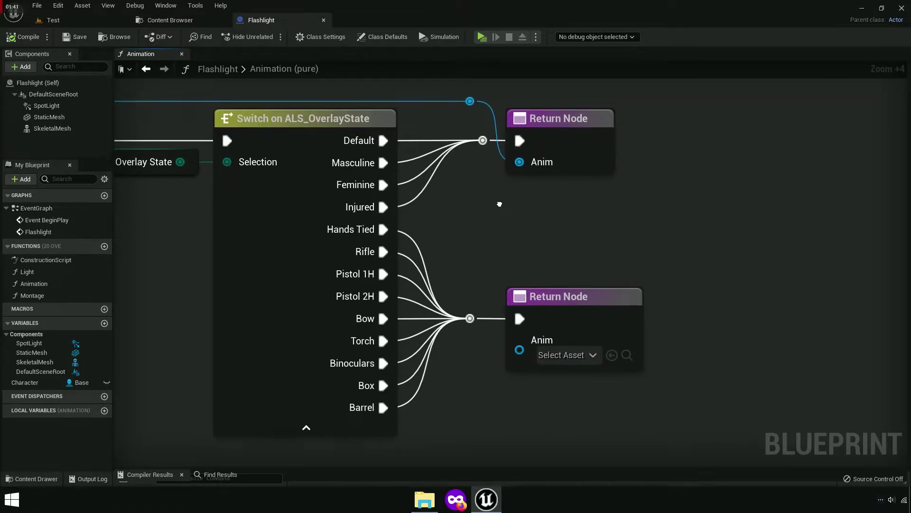
left_click(182, 54)
double_click(41, 295)
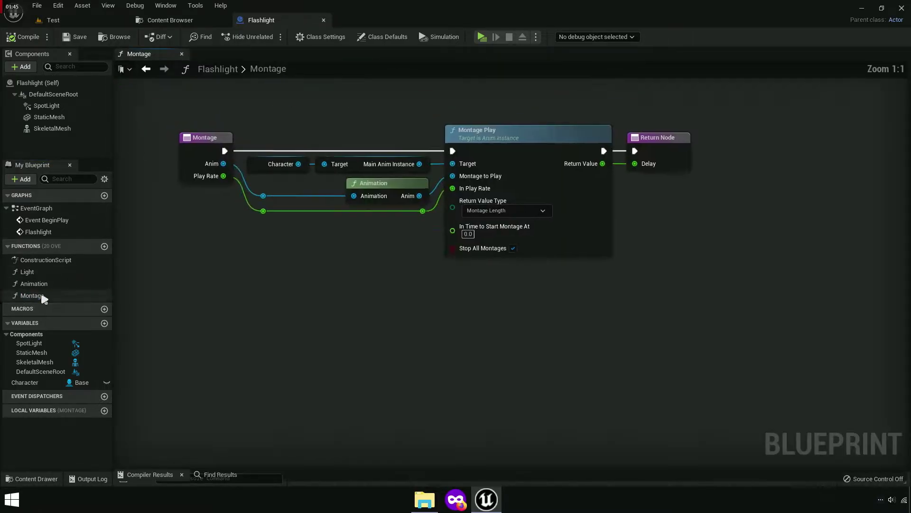
scroll(338, 346, "up", 4)
right_click_drag(390, 298, 442, 334)
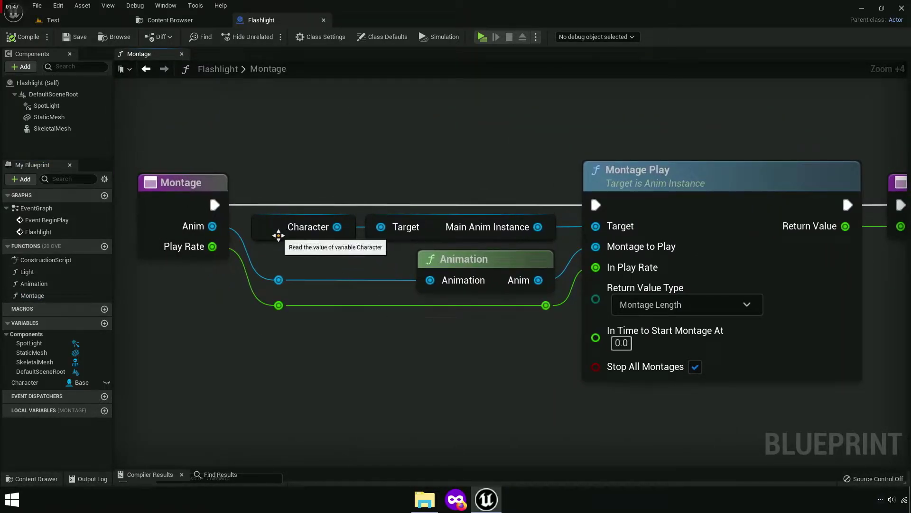
right_click_drag(632, 210, 477, 197)
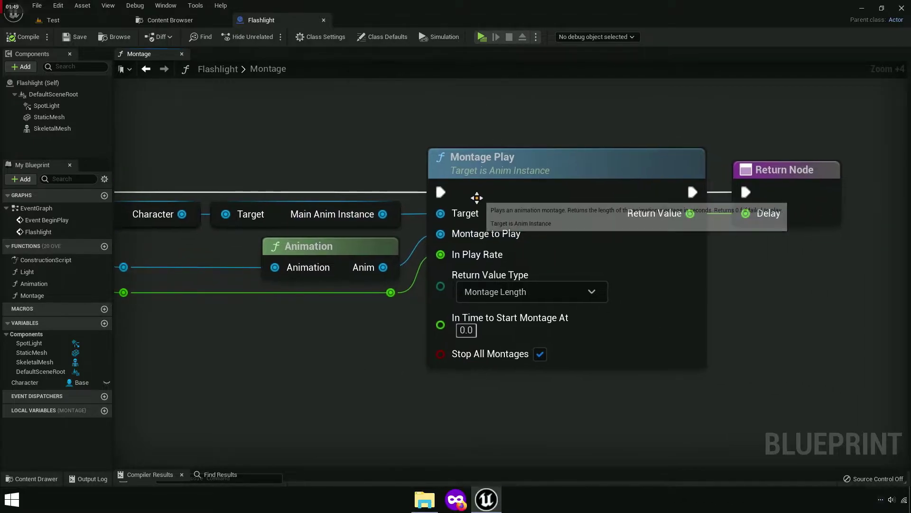
right_click_drag(320, 254, 433, 253)
double_click(425, 256)
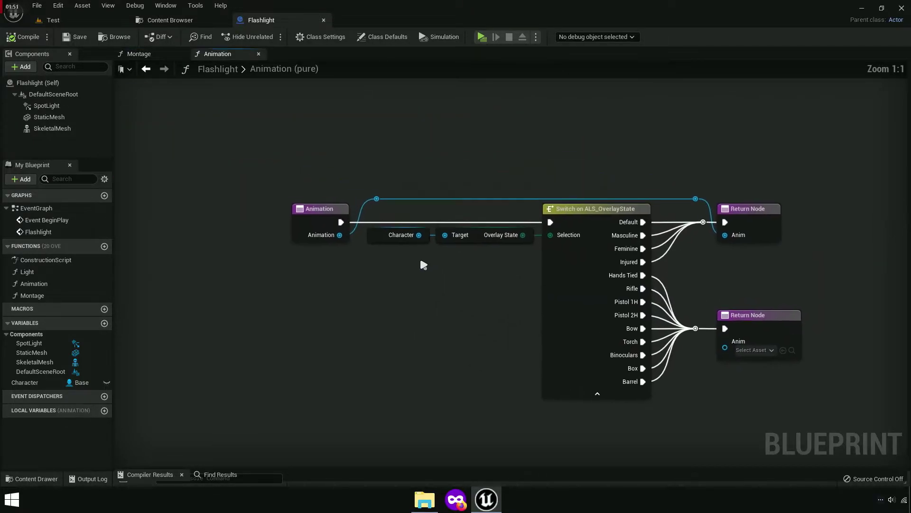
left_click(259, 54)
scroll(304, 231, "up", 4)
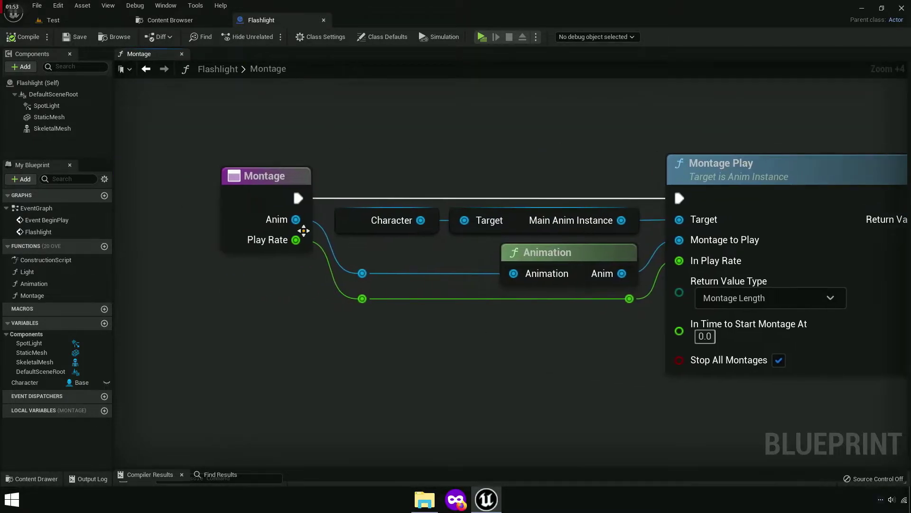
right_click_drag(323, 266, 733, 265)
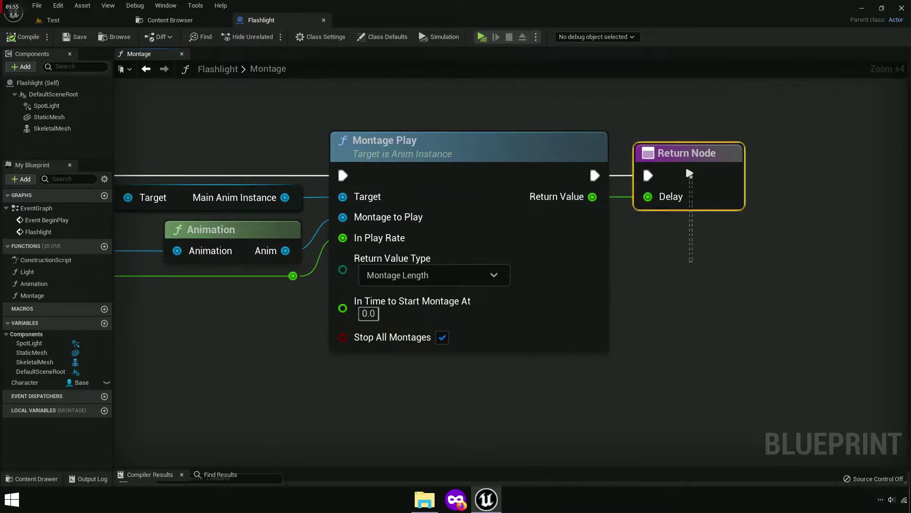
Step: Nudge the Montage Return Node slightly left, close the Montage graph and save the Flashlight blueprint
left_click_drag(690, 174, 691, 252)
left_click(619, 241)
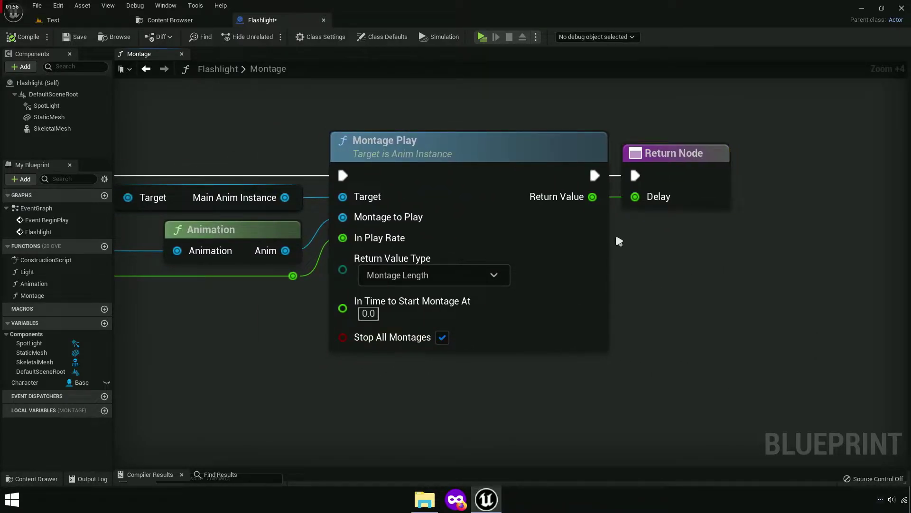
left_click(182, 54)
left_click(76, 37)
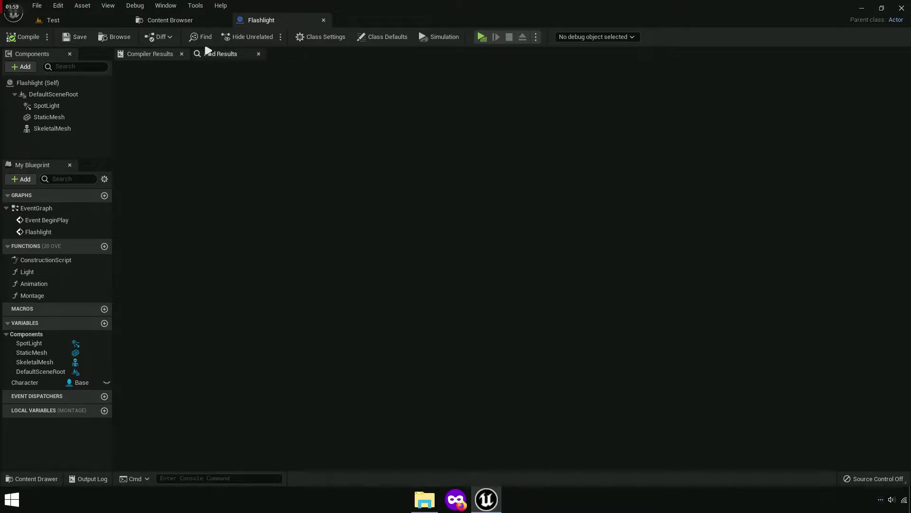
Step: Open the Locomotion blueprint from the Blueprint folder, check its Num 5 Flashlight call, and return to Flashlight
left_click(178, 22)
left_click(347, 226)
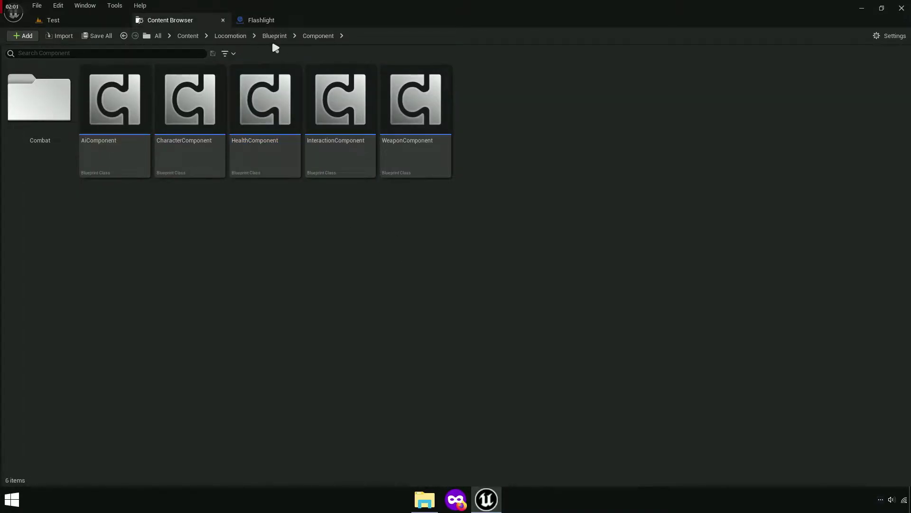
left_click(273, 37)
double_click(494, 156)
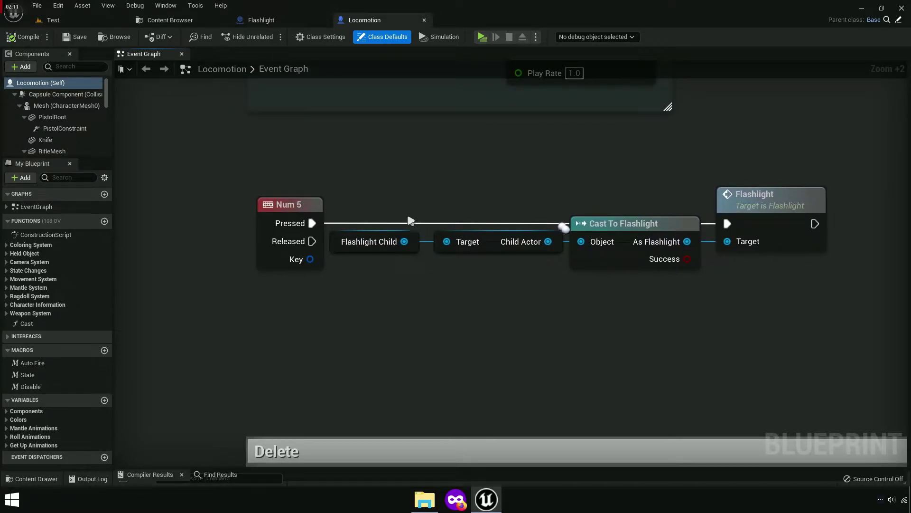
left_click(370, 171)
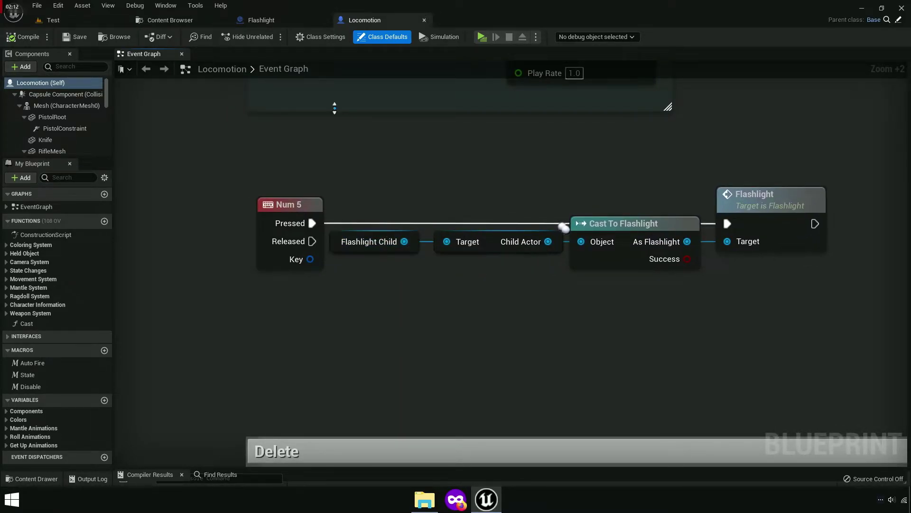
left_click(263, 24)
Step: In the Flashlight Event Graph, shift both Light nodes right to make room in the chain
double_click(29, 209)
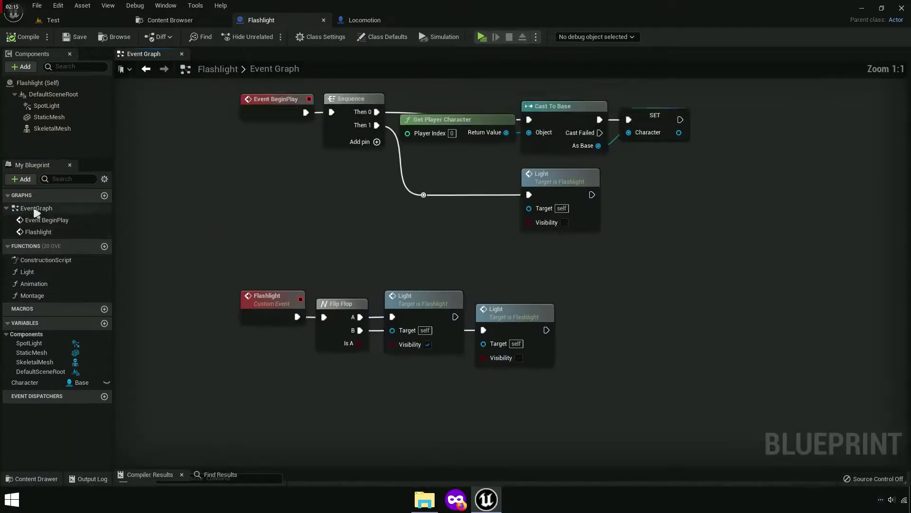
scroll(343, 264, "up", 2)
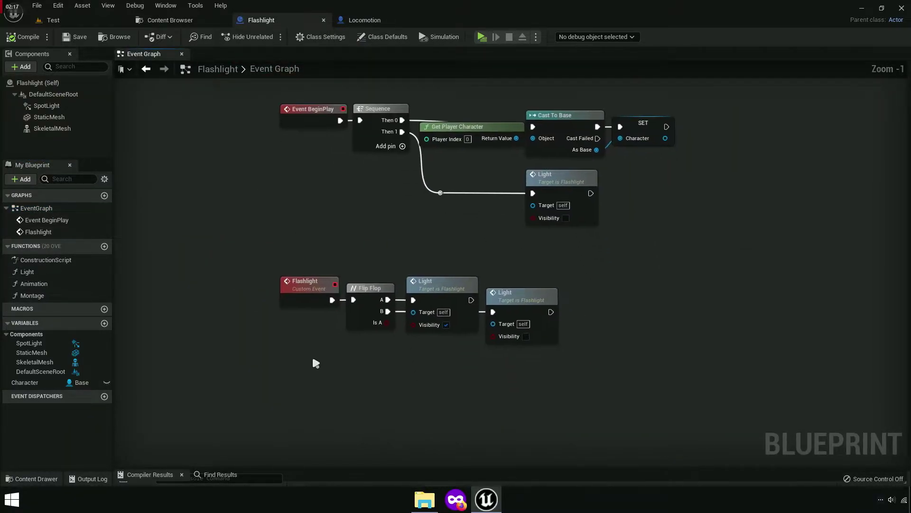
left_click_drag(315, 362, 564, 285)
left_click_drag(455, 332, 522, 308)
right_click_drag(458, 366, 403, 312)
left_click_drag(404, 312, 468, 214)
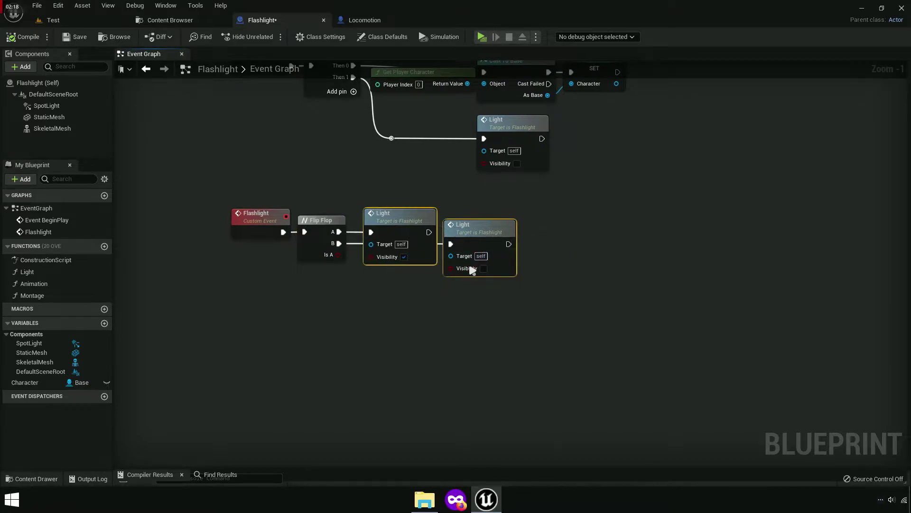
left_click_drag(468, 264, 588, 264)
scroll(386, 261, "up", 4)
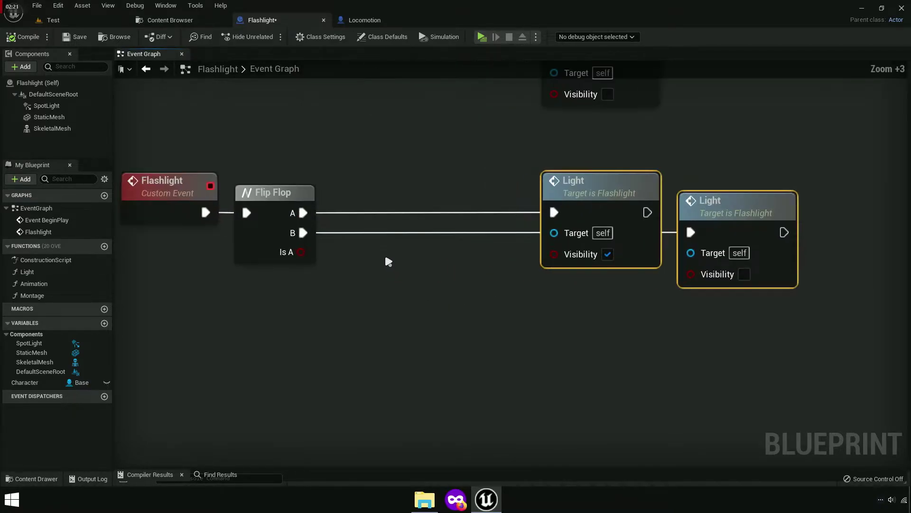
Step: Add a Montage function node after Flip Flop A, wired from its A output
mouse_move(32, 295)
left_mouse_down()
mouse_move(379, 247)
mouse_move(397, 207)
mouse_move(354, 217)
left_mouse_up()
right_click_drag(546, 310, 451, 313)
scroll(463, 321, "down", 4)
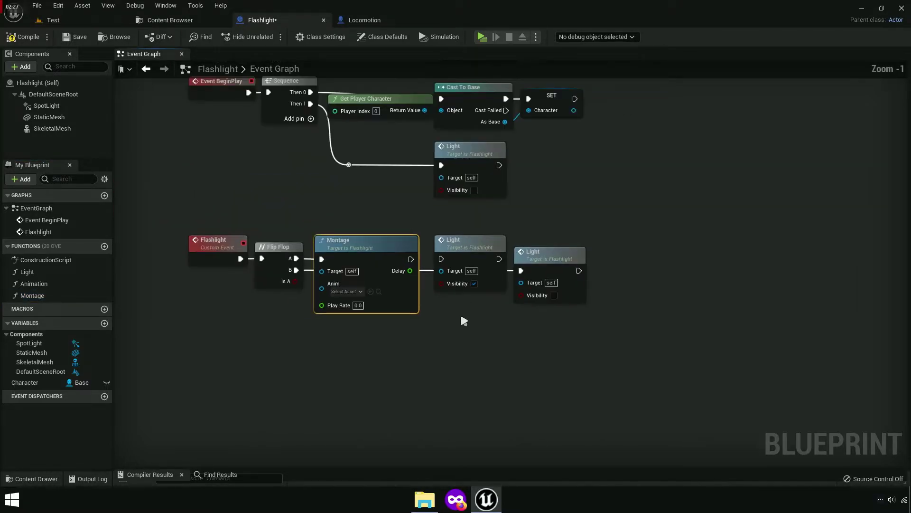
left_click_drag(578, 260, 627, 262)
scroll(430, 269, "up", 1)
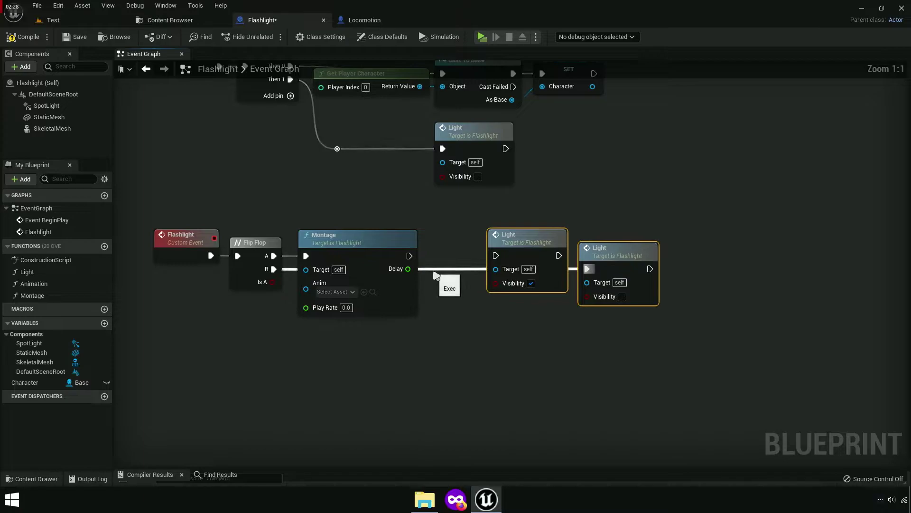
left_click(433, 285)
scroll(437, 285, "up", 5)
Step: Add a Delay node fed by the Montage's Delay output, with Completed wired to the visible Light node
left_click_drag(386, 257, 445, 249)
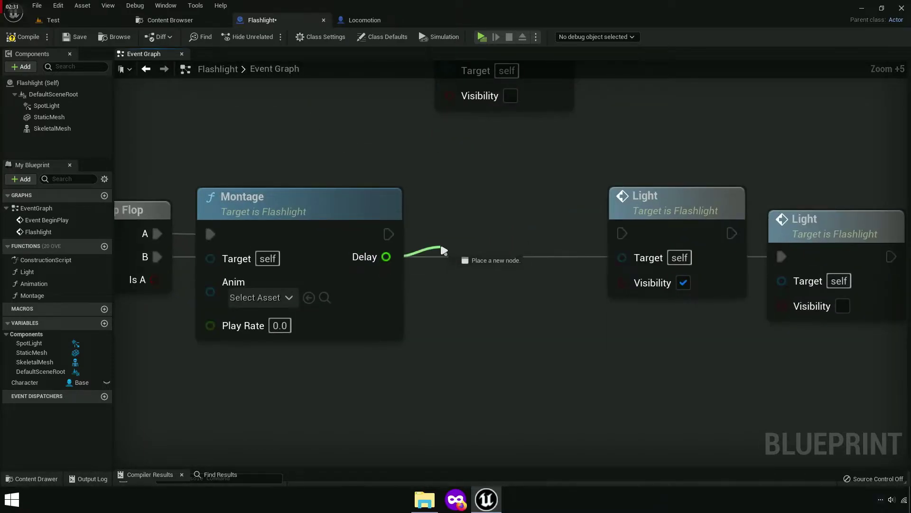
type("delay")
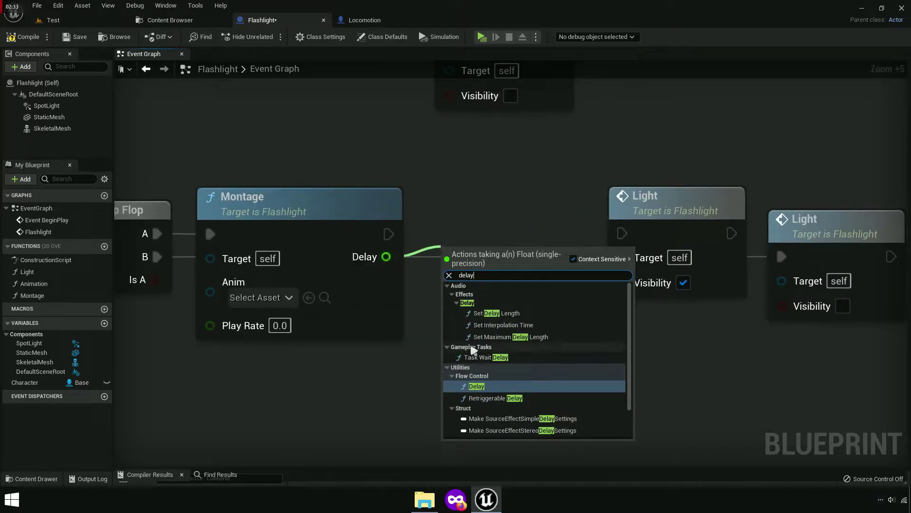
left_click(480, 386)
left_click_drag(497, 267, 478, 216)
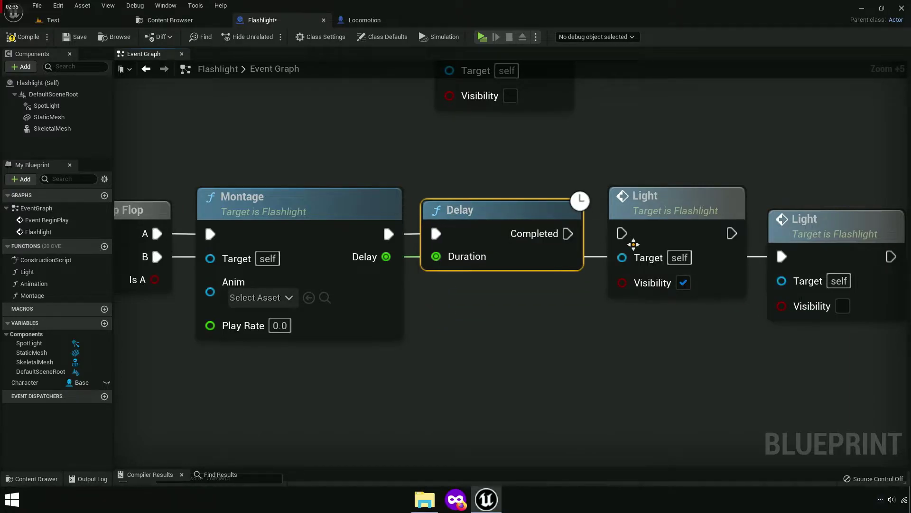
left_click_drag(568, 234, 621, 239)
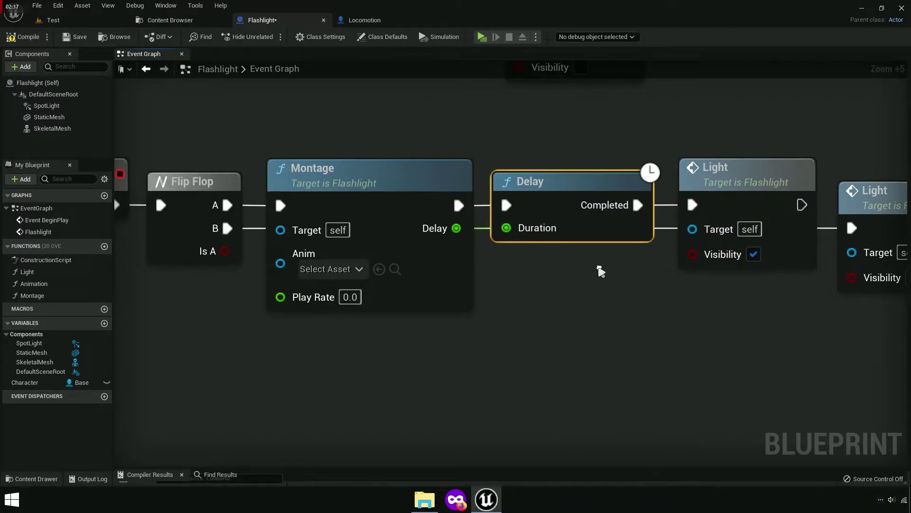
Step: Move the second Light node below the Montage–Delay–Light chain
scroll(603, 257, "down", 4)
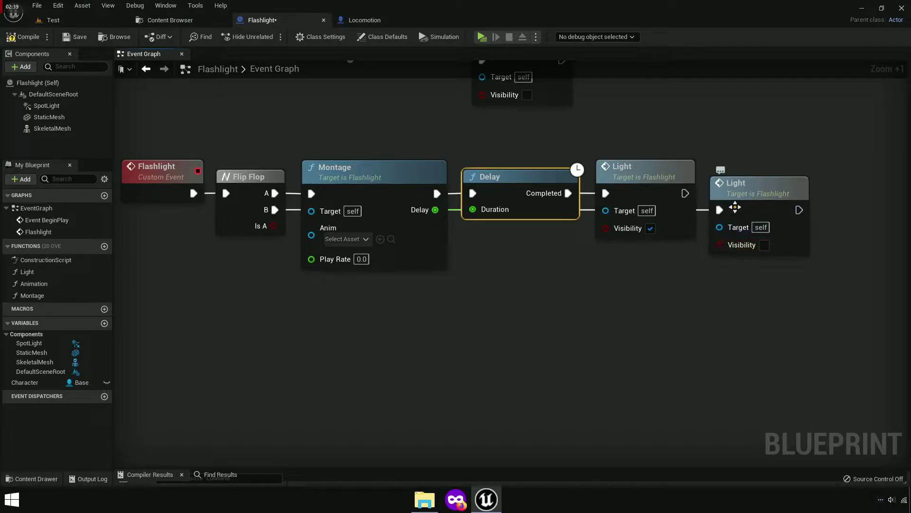
right_click_drag(496, 286, 477, 266)
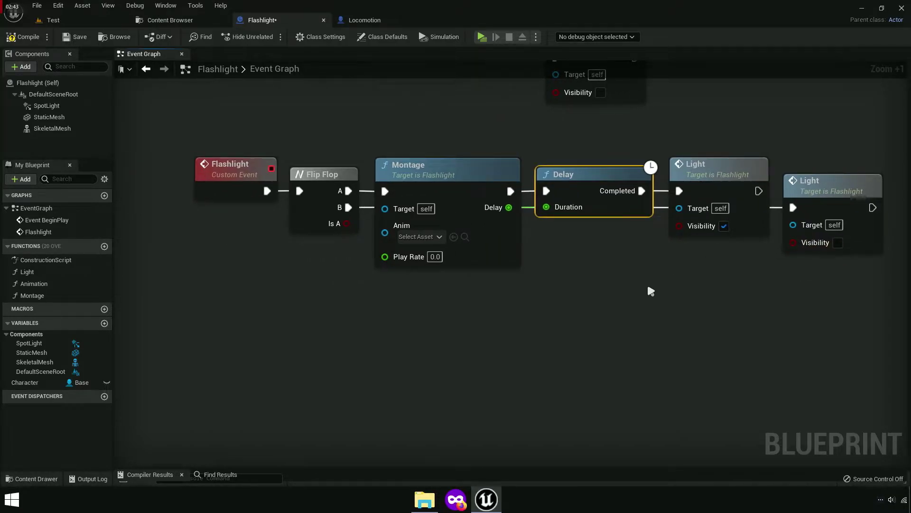
right_click_drag(650, 290, 529, 248)
left_click_drag(702, 142, 674, 294)
right_click_drag(360, 256, 467, 267)
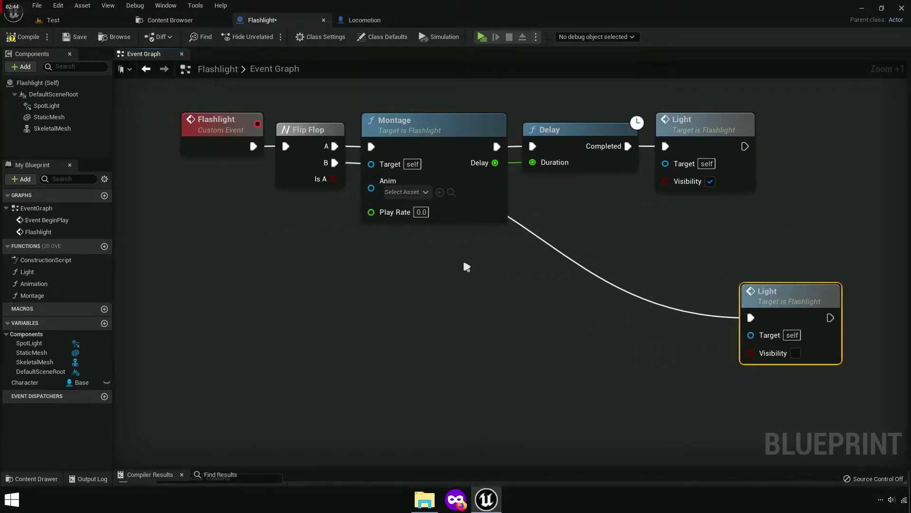
Step: Copy the Montage and Delay nodes before the lower Light node, wired from Flip Flop B
left_click_drag(466, 267, 584, 140)
key("ctrl+c")
key("ctrl+v")
left_click_drag(611, 315, 762, 314)
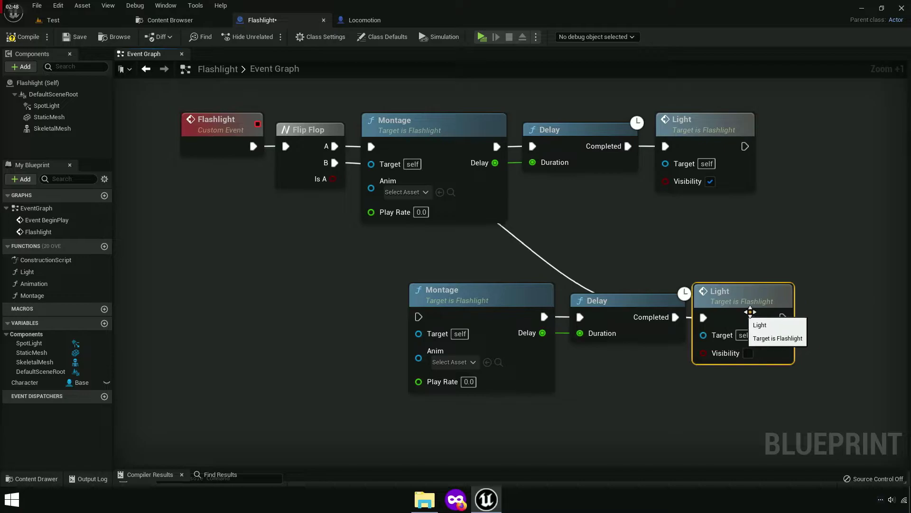
left_click_drag(419, 317, 334, 162)
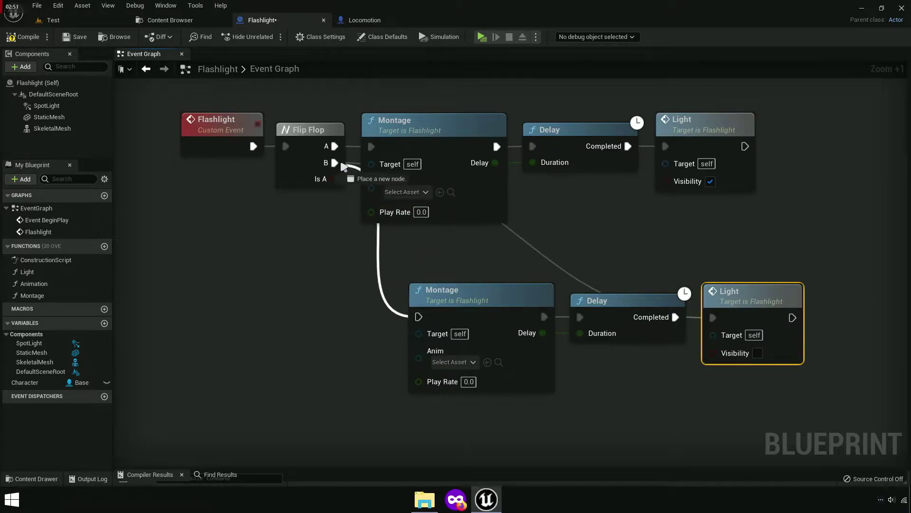
Step: Tidy the two Montage, Delay and Light rows, moving the lower row up beside the upper
scroll(425, 235, "down", 4)
left_click_drag(455, 266, 396, 284)
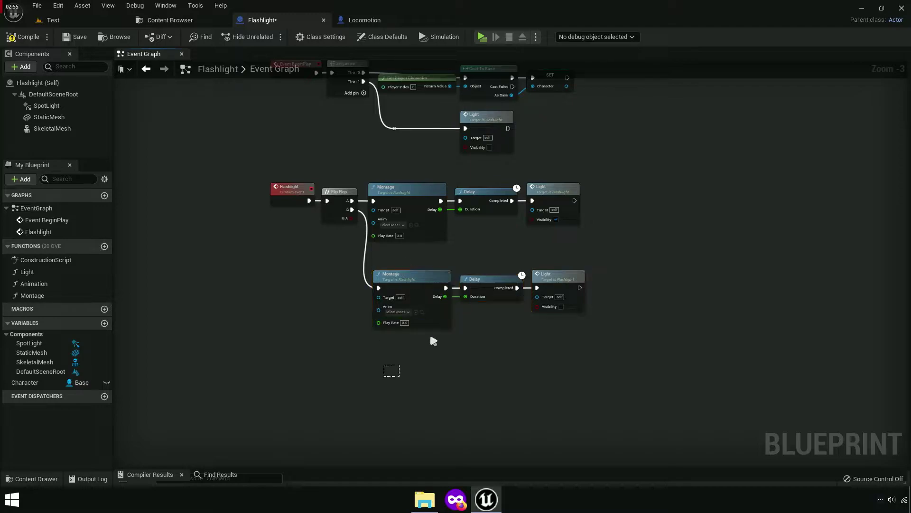
left_click_drag(433, 340, 562, 202)
scroll(421, 252, "up", 4)
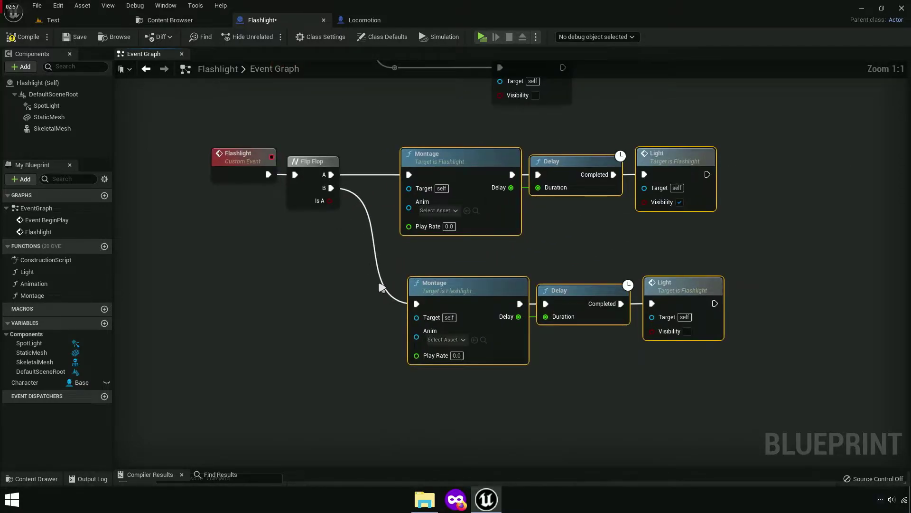
left_click_drag(408, 379, 524, 376)
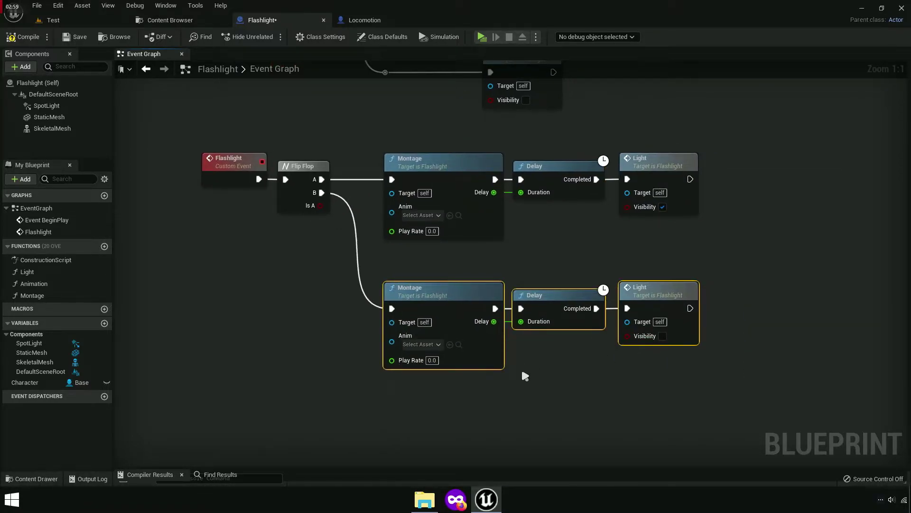
right_click_drag(524, 376, 499, 381)
left_click_drag(581, 370, 580, 352)
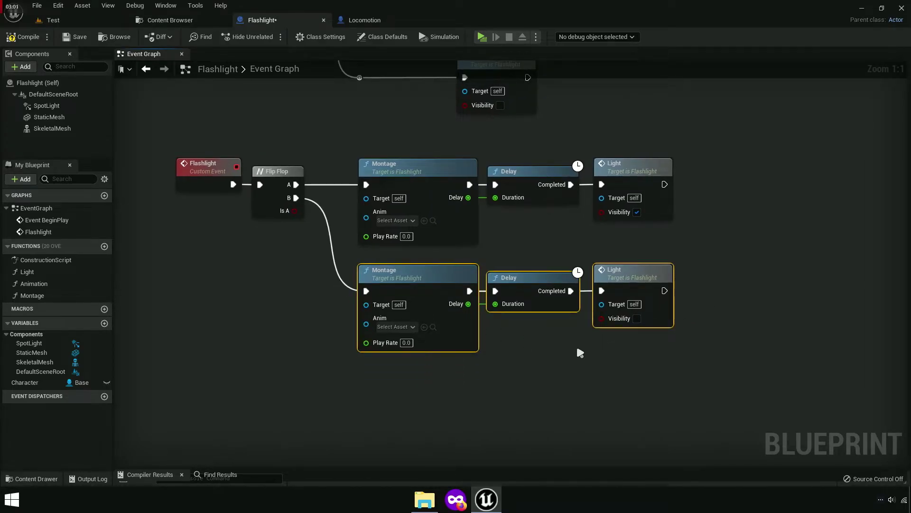
Step: Compile the Flashlight blueprint and check the Flashlight event, Montage and Light nodes
right_click_drag(528, 364, 704, 387)
scroll(533, 359, "up", 3)
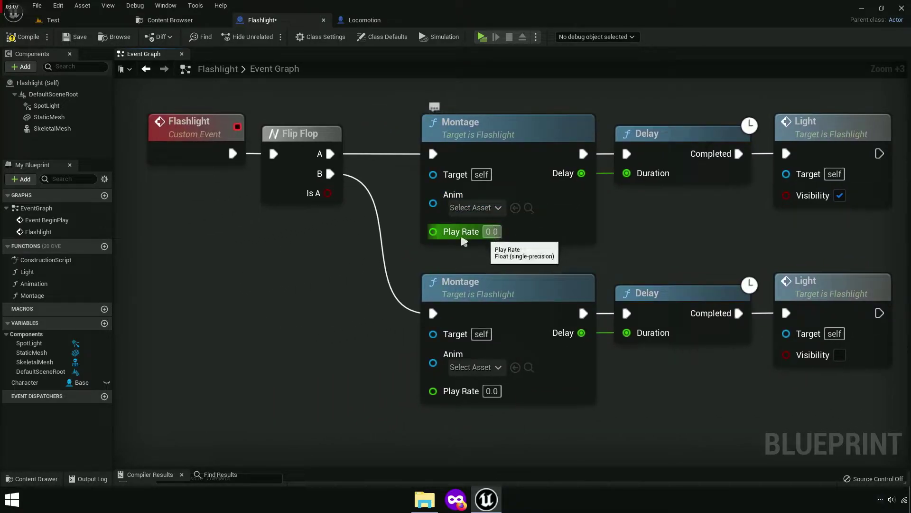
right_click_drag(464, 241, 504, 260)
left_click(38, 42)
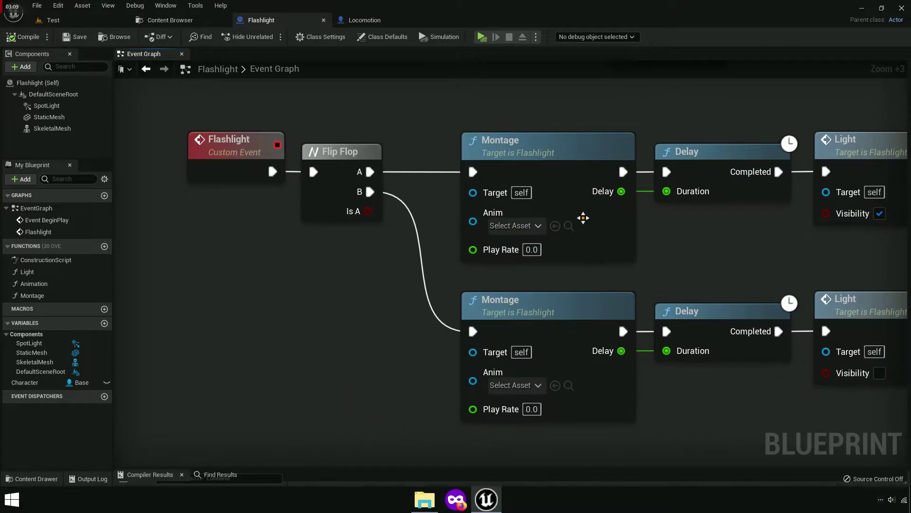
right_click_drag(583, 218, 613, 229)
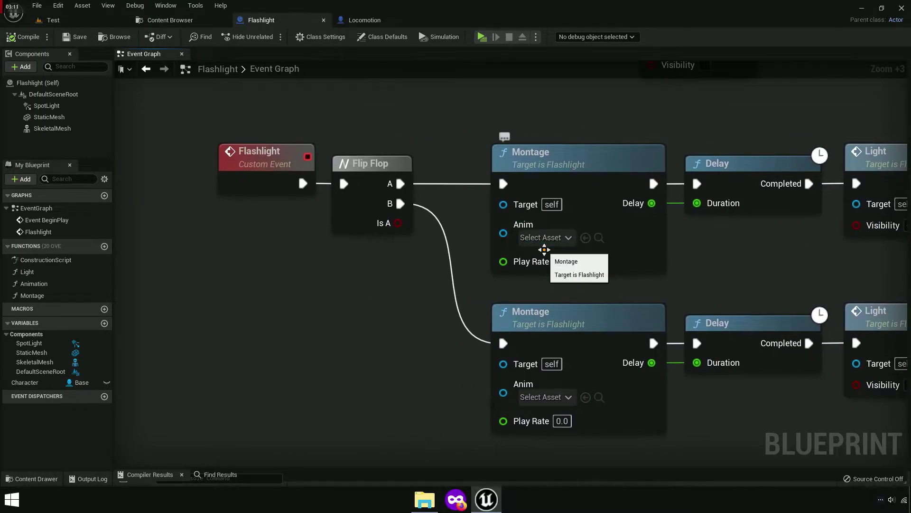
right_click_drag(545, 249, 528, 268)
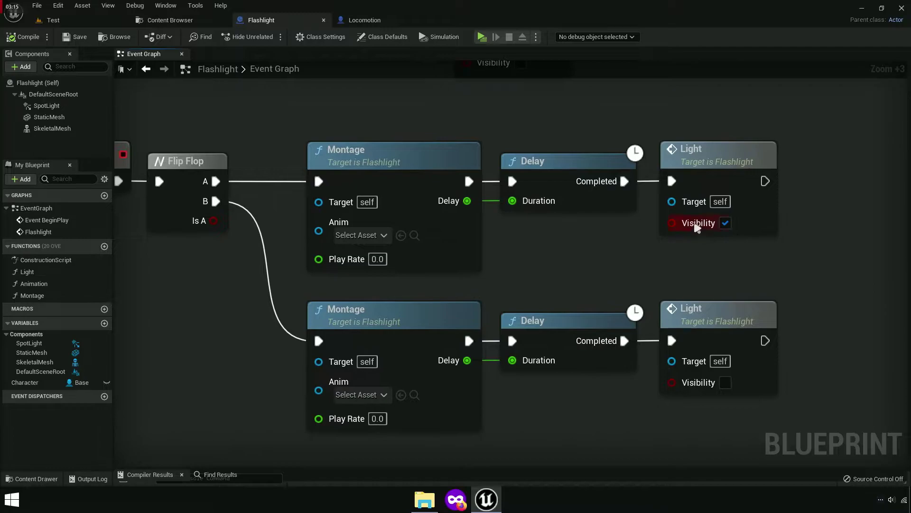
Step: Check the First Aid Kit and Num 5 nodes in the Locomotion blueprint graph
left_click(364, 20)
scroll(331, 416, "down", 1)
scroll(331, 415, "down", 1)
scroll(331, 416, "down", 1)
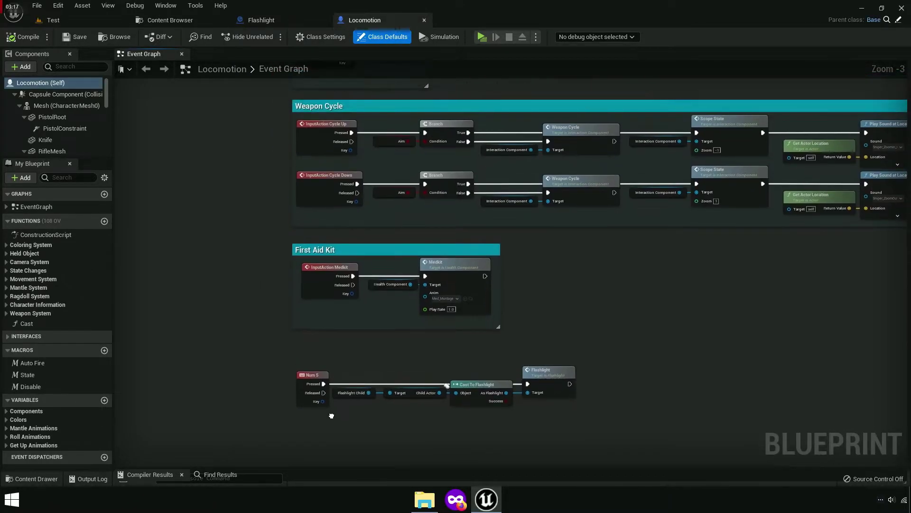
mouse_move(331, 416)
right_mouse_down()
mouse_move(29, 508)
mouse_move(475, 299)
mouse_move(360, 116)
right_mouse_up()
scroll(363, 297, "up", 4)
scroll(363, 297, "up", 1)
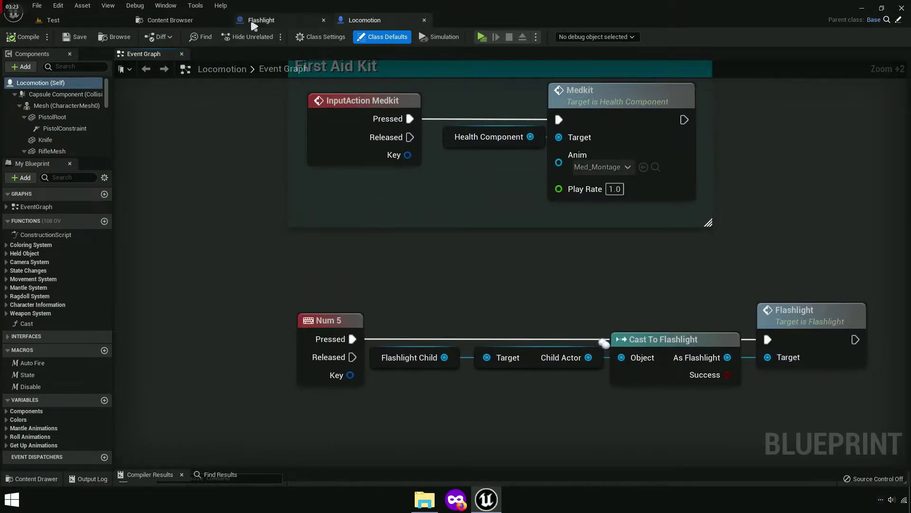
Step: Add an Anim input to the Flashlight event, connected to the upper Montage's Anim pin
left_click(253, 24)
scroll(256, 237, "up", 3)
right_click_drag(101, 105, 295, 156)
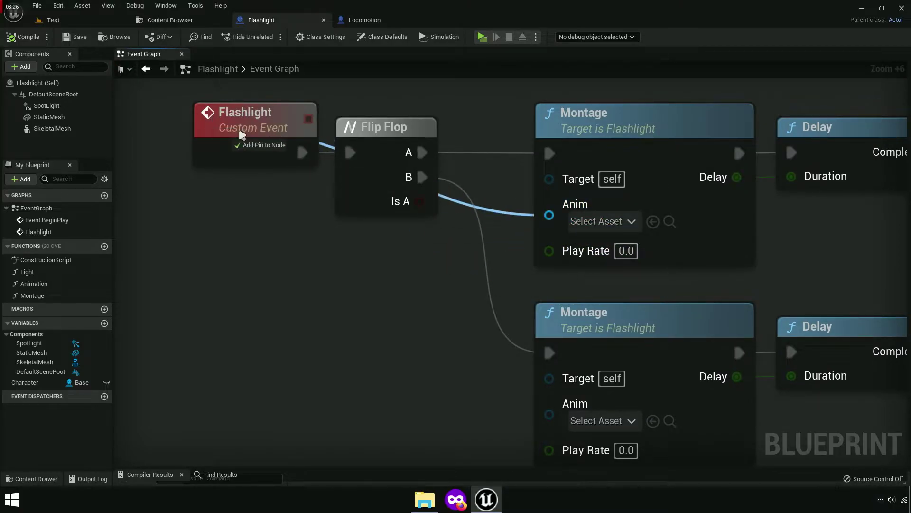
left_click_drag(270, 156, 266, 152)
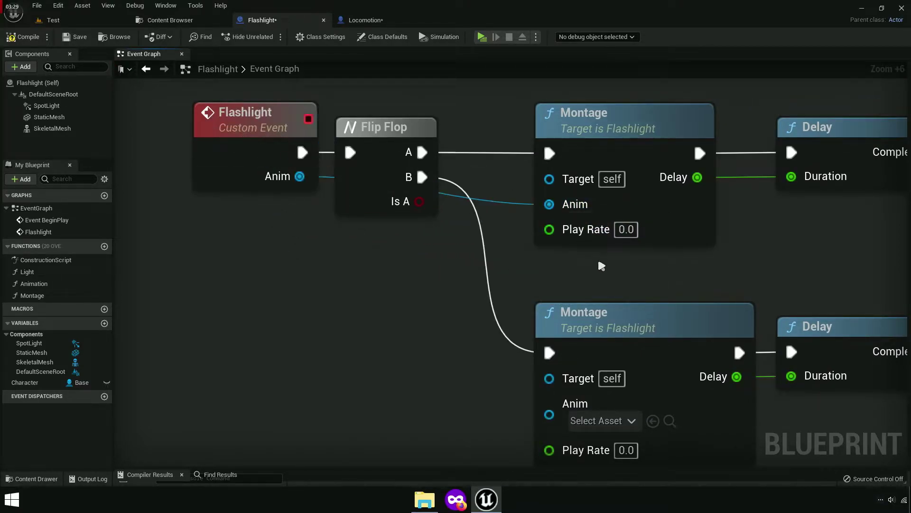
left_click_drag(549, 228, 266, 152)
Step: Add a Play Rate input, wiring the lower Montage's Anim and Play Rate to the event
scroll(434, 289, "down", 2)
right_click_drag(434, 290, 368, 256)
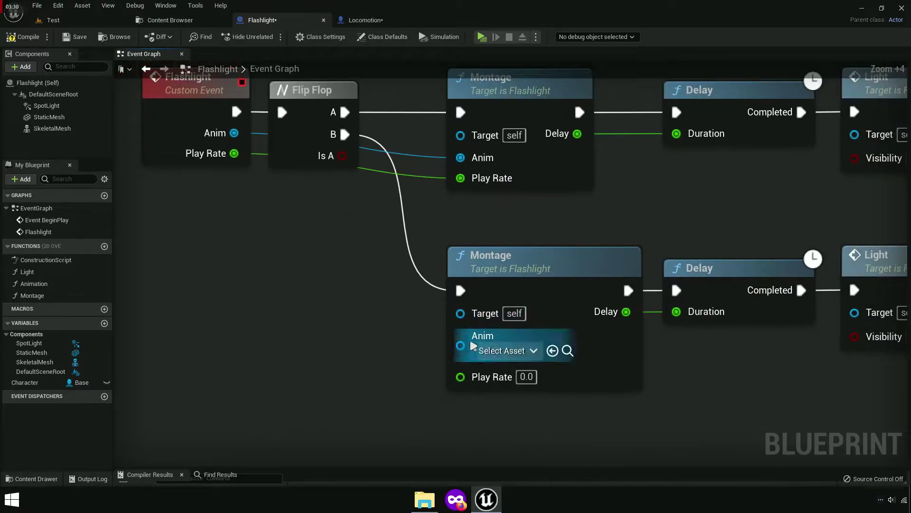
left_click_drag(460, 345, 235, 133)
right_click_drag(382, 258, 478, 286)
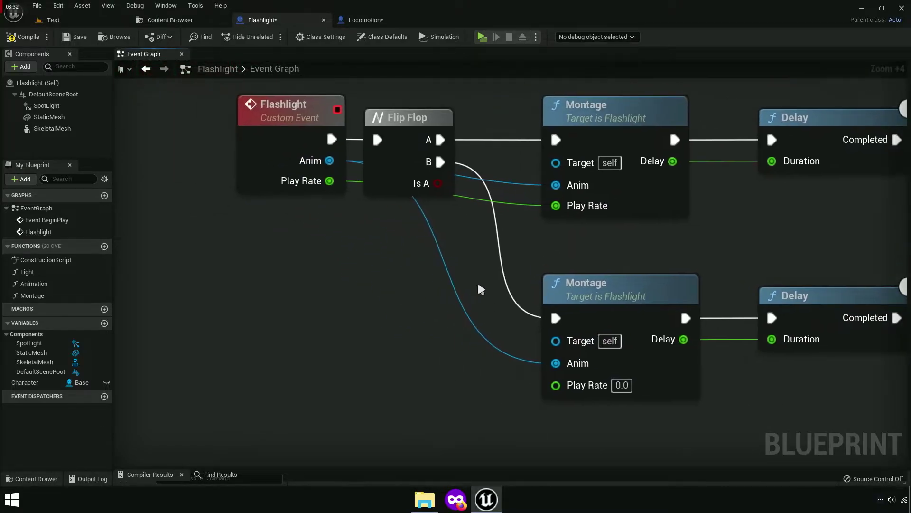
left_click_drag(557, 385, 329, 181)
scroll(514, 268, "up", 1)
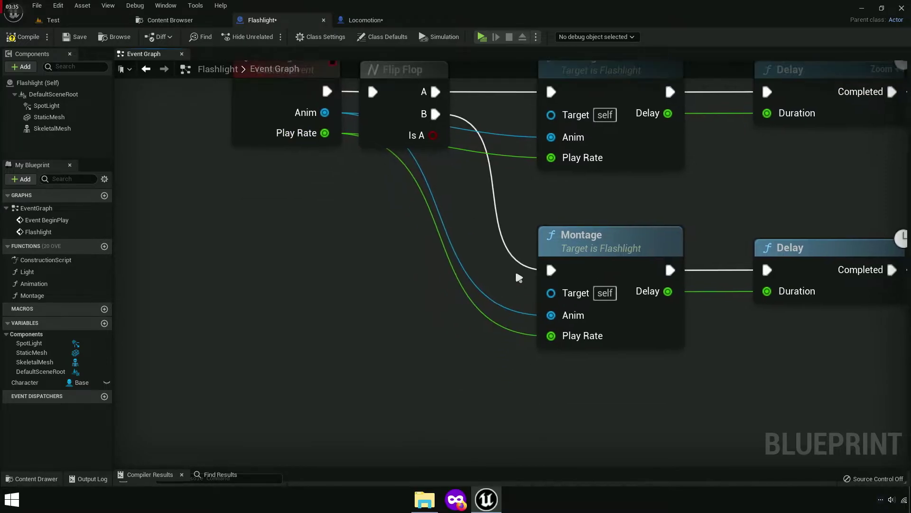
scroll(573, 377, "up", 2)
scroll(575, 382, "down", 3)
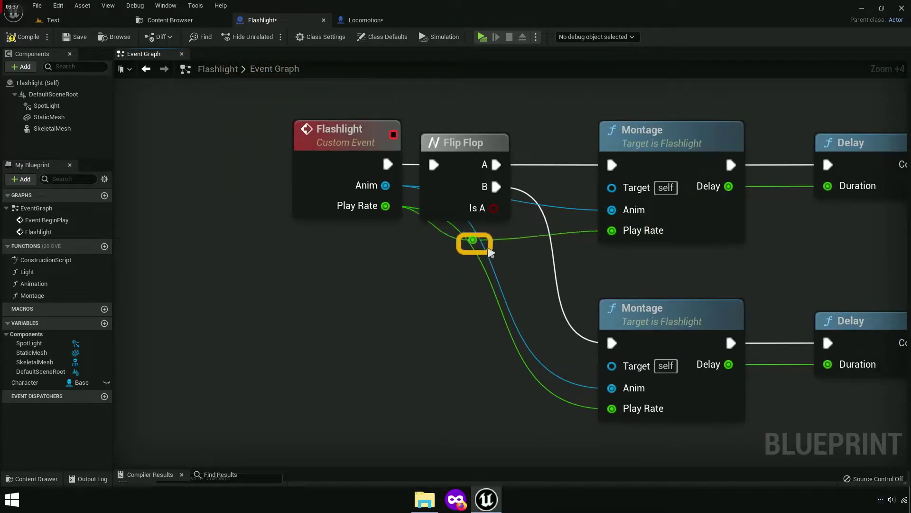
key("q")
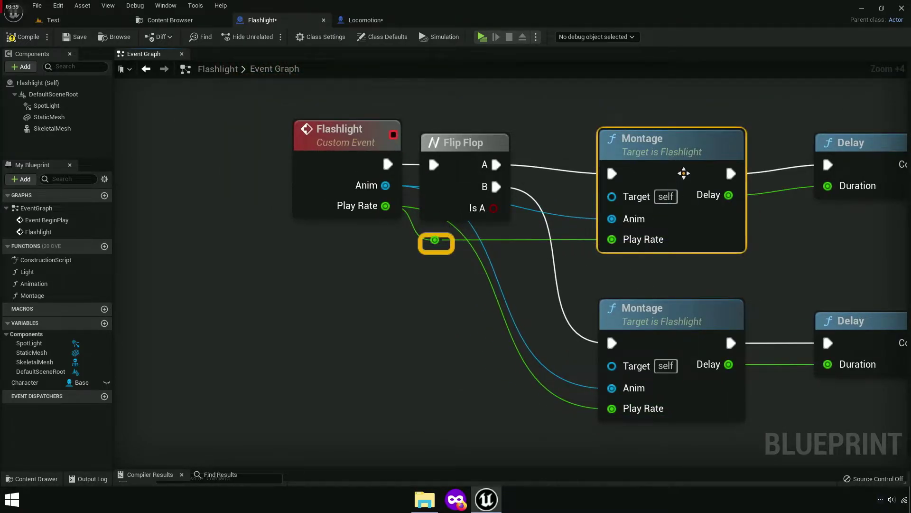
left_click(366, 20)
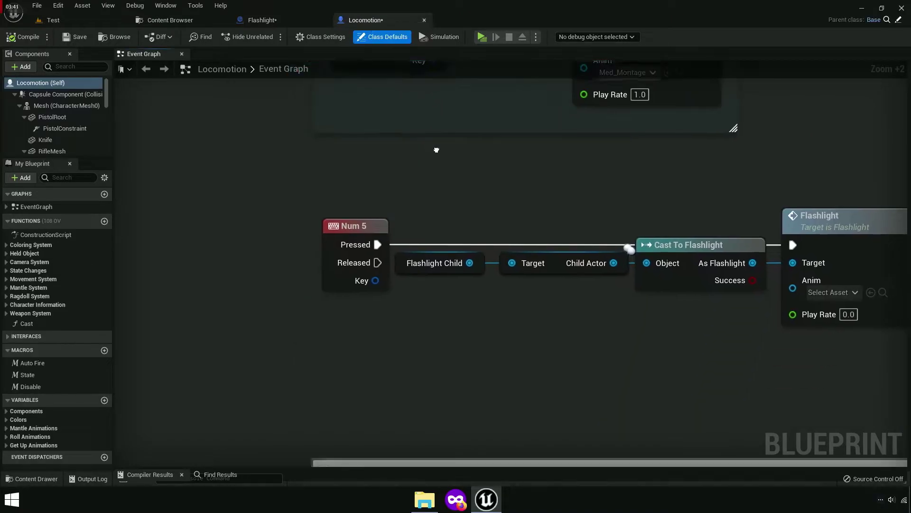
Step: Save all modified assets, confirming Flashlight and Locomotion
scroll(754, 221, "up", 5)
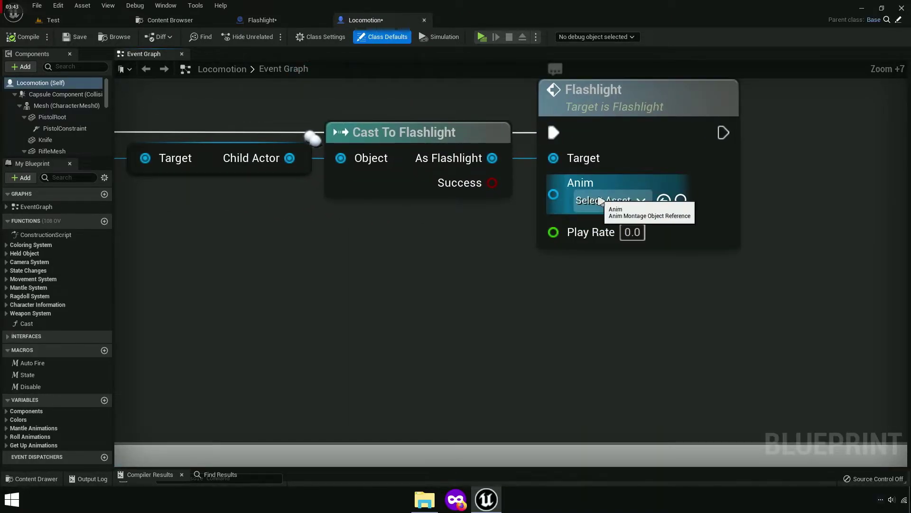
left_click(189, 19)
left_click(98, 36)
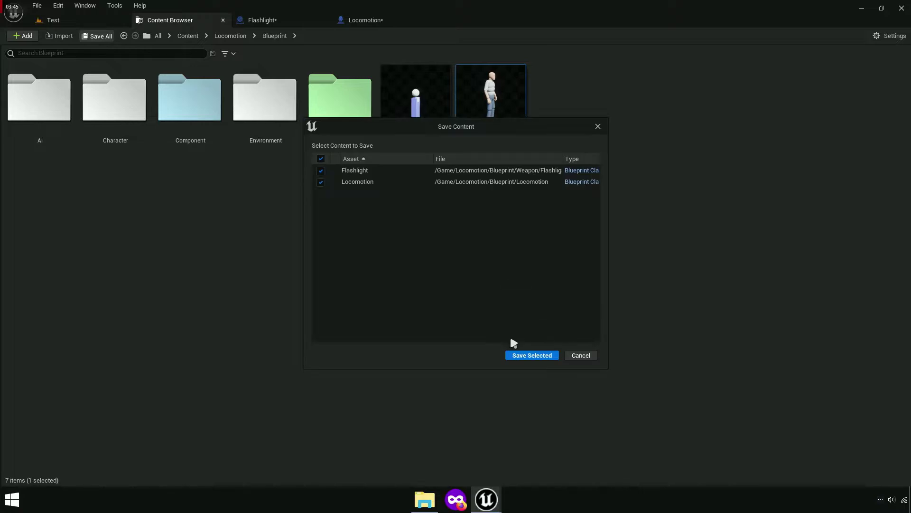
left_click(527, 355)
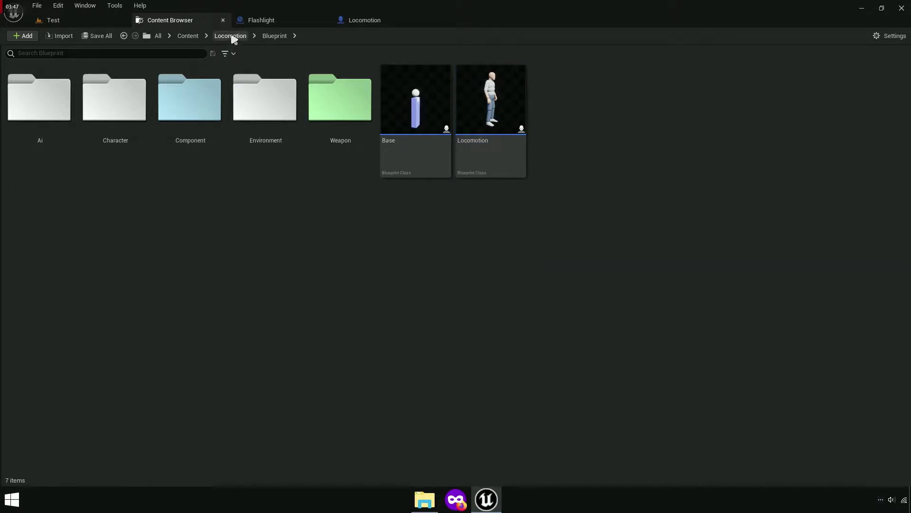
Step: Open the Med animation from Weapon > Health > Animation in its editor
double_click(346, 152)
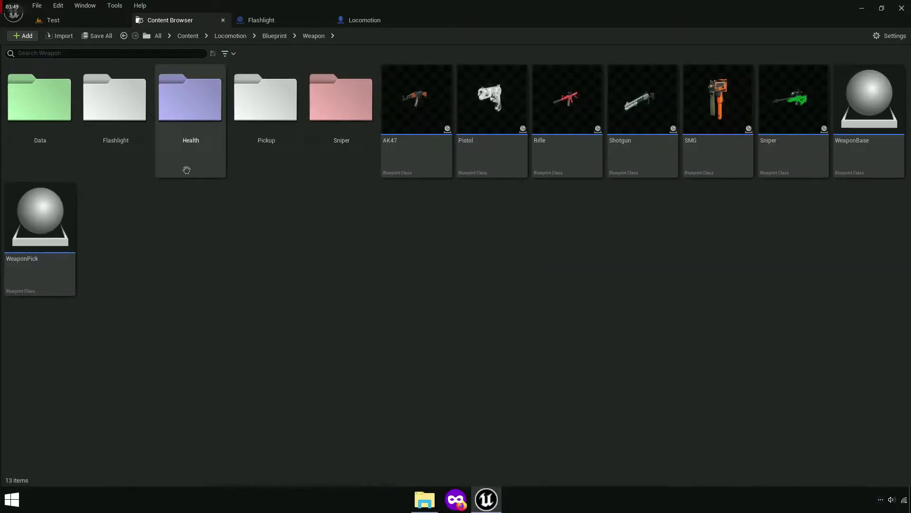
left_click(205, 151)
double_click(205, 151)
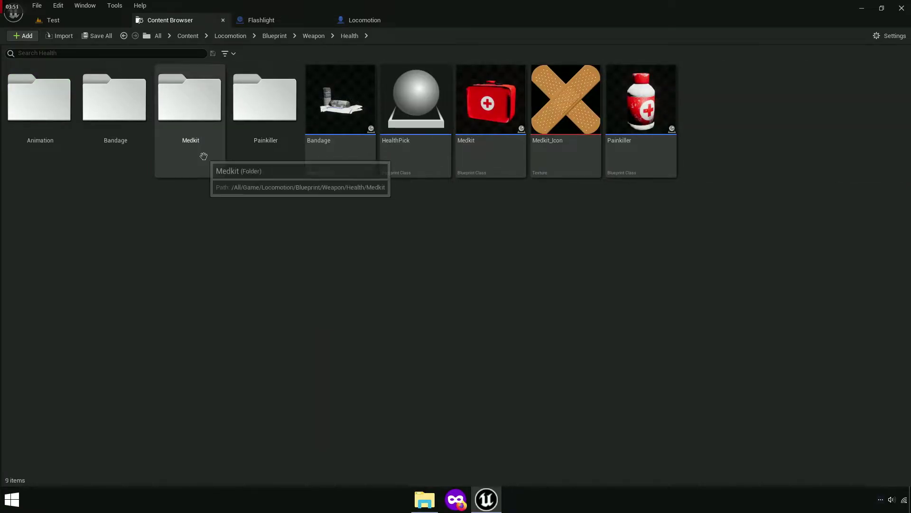
left_click(39, 148)
double_click(39, 148)
left_click(135, 150)
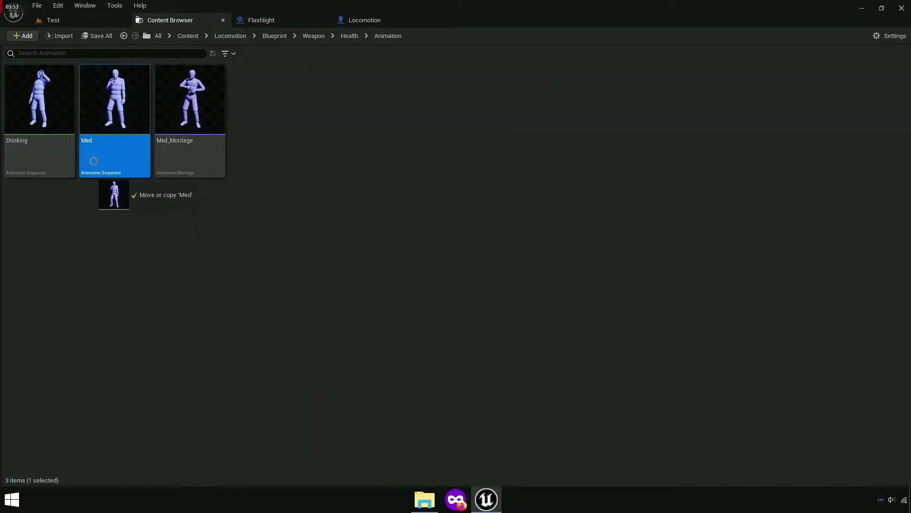
double_click(135, 151)
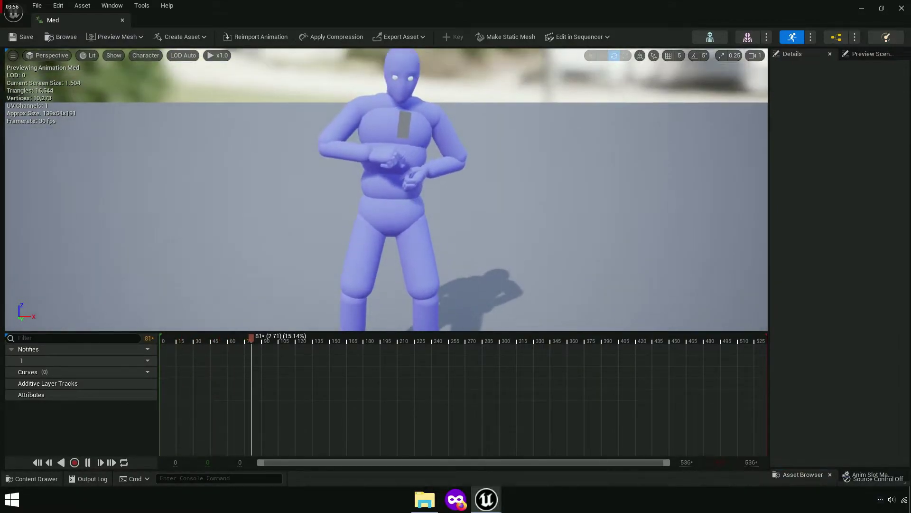
Step: Close the Med editor and duplicate the Med animation as 'Flashlight'
scroll(411, 157, "up", 2)
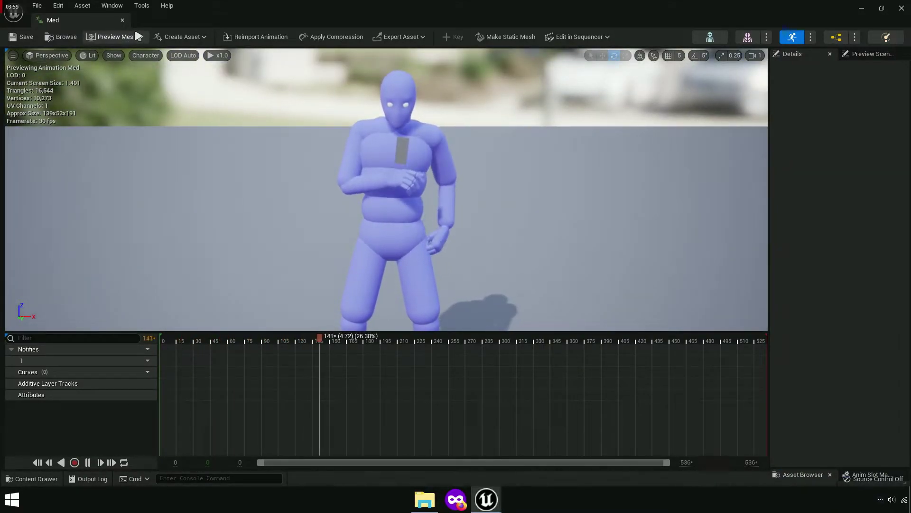
left_click(122, 20)
left_click(152, 190)
left_click(110, 124)
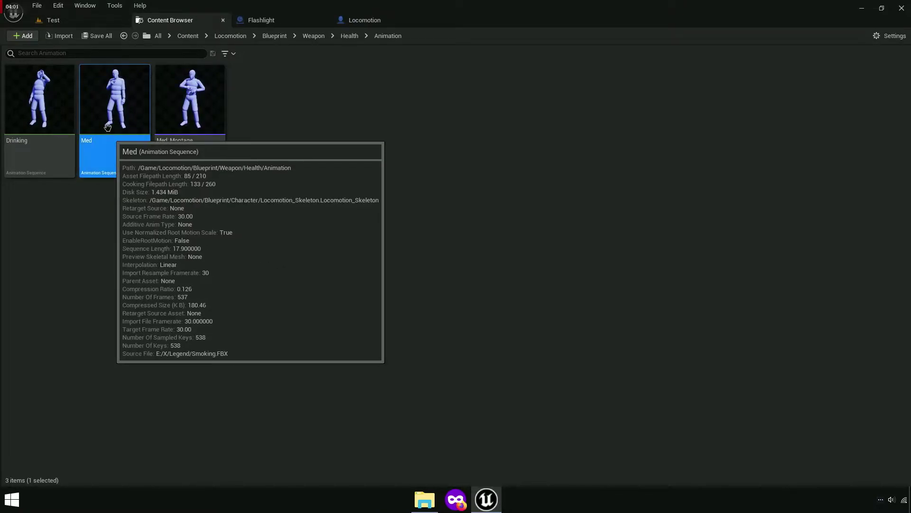
right_click(107, 107)
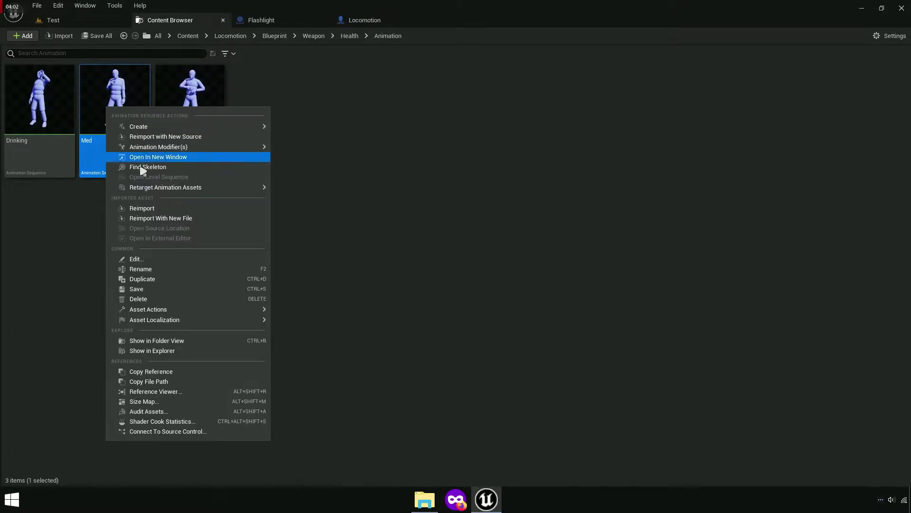
left_click(172, 280)
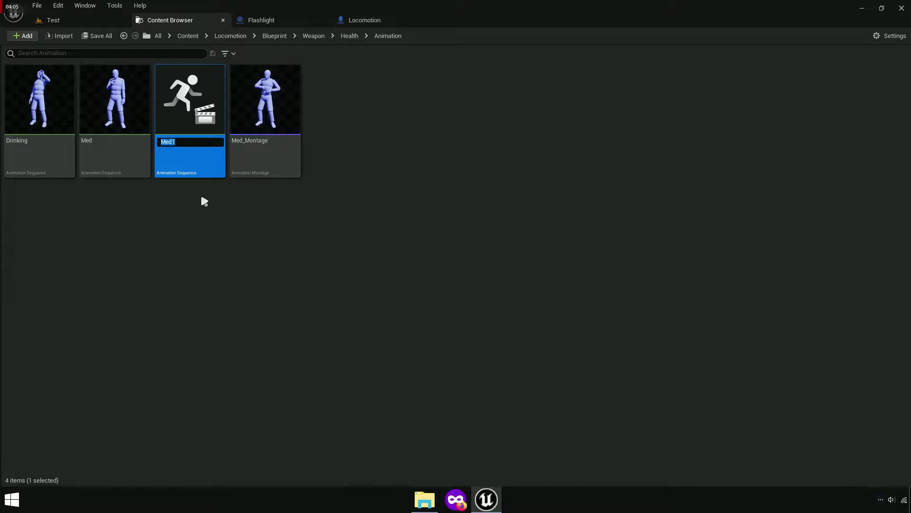
type("Flashlig")
type("ht")
key("Return")
Step: Move the duplicated animation into the Flashlight folder via the folder tree
mouse_move(115, 115)
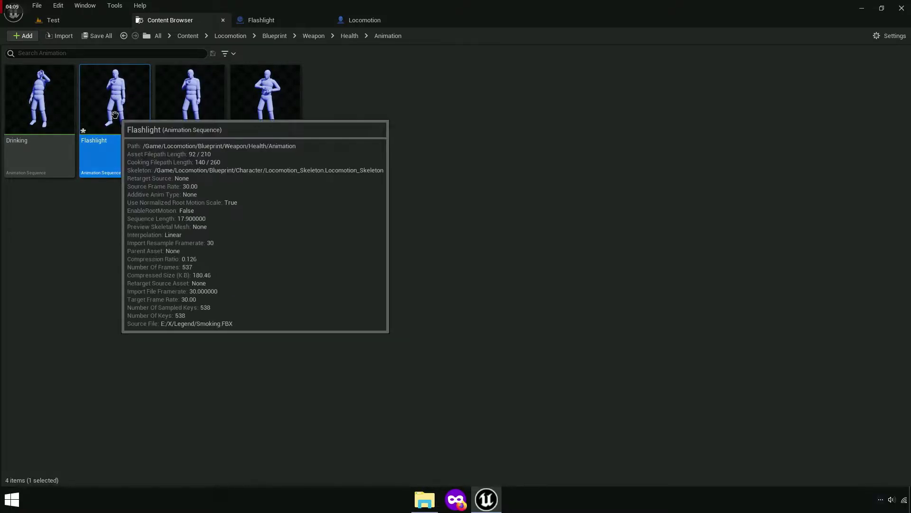
left_click(5, 97)
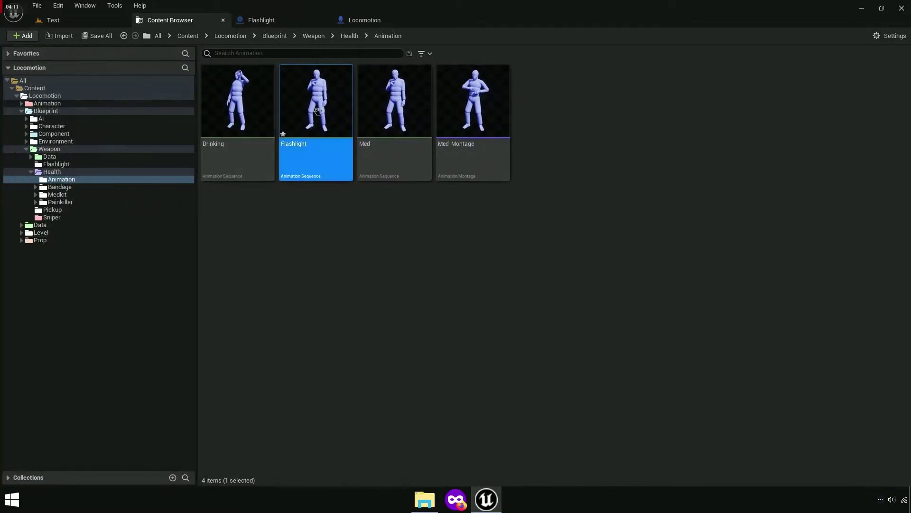
left_click_drag(317, 111, 59, 166)
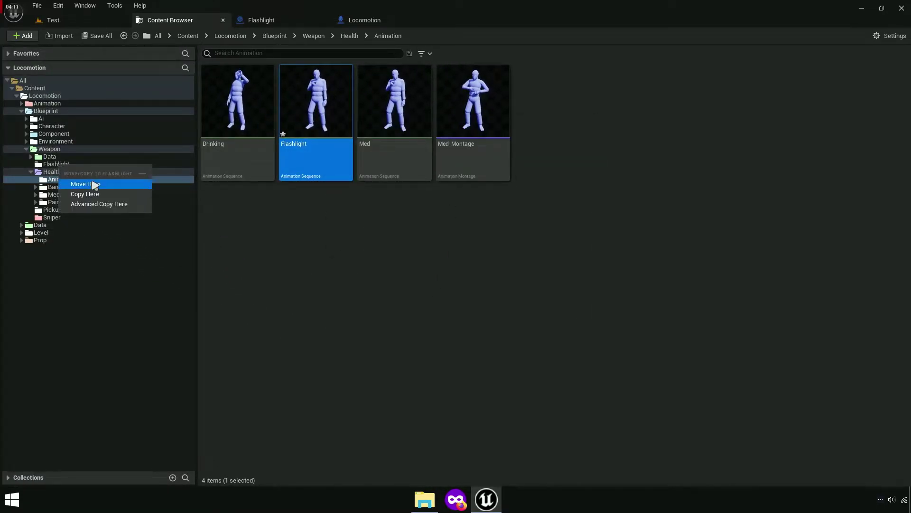
left_click(92, 183)
left_click(637, 148)
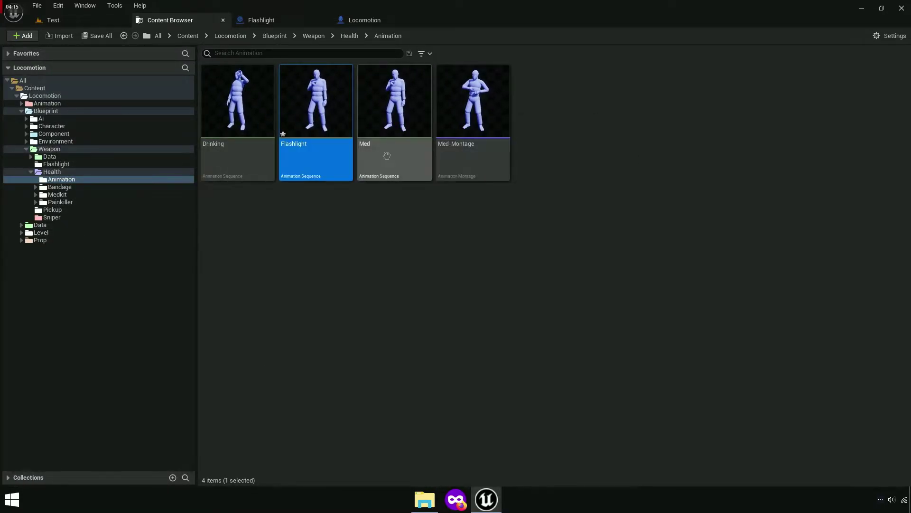
Step: Rename the animation to 'Flash' and move it into the Flashlight folder
key("Right")
key("BackSpace")
key("BackSpace")
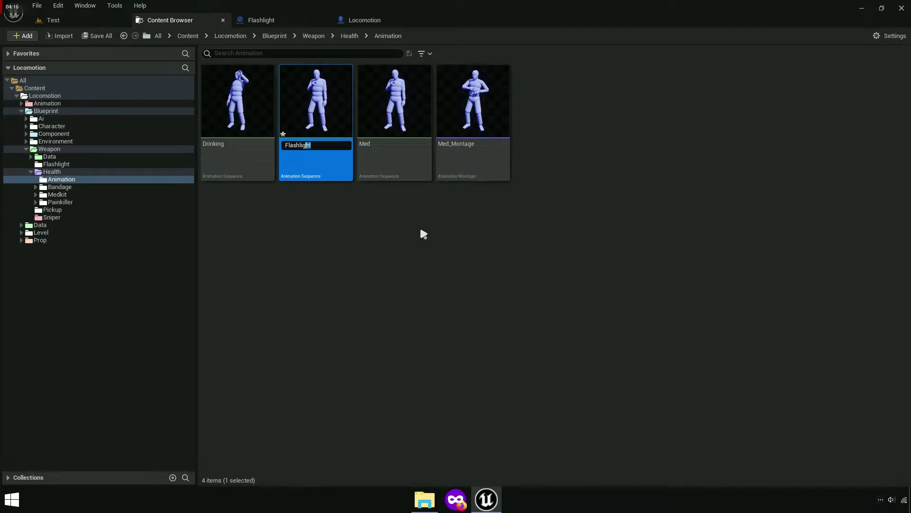
key("BackSpace")
key("BackSpace")
key("BackSpace")
key("Return")
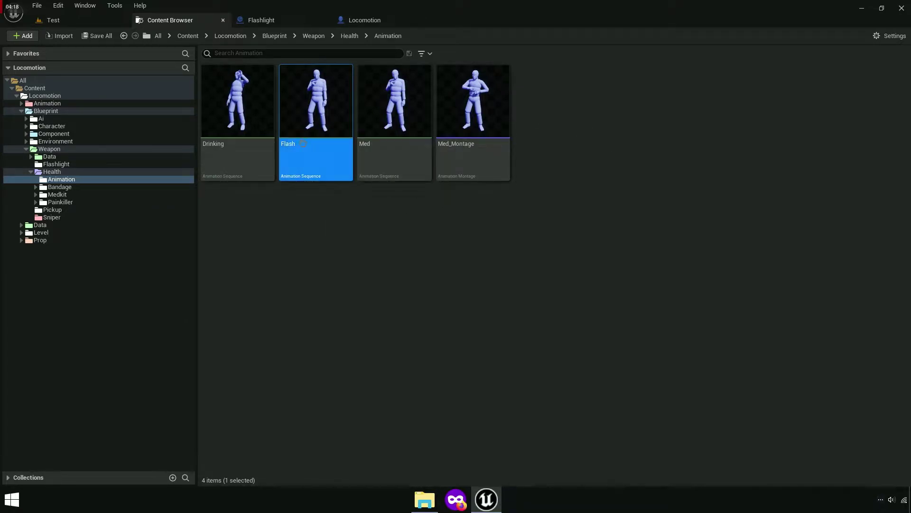
mouse_move(315, 104)
left_mouse_down()
mouse_move(53, 163)
mouse_move(106, 193)
mouse_move(57, 164)
left_mouse_up()
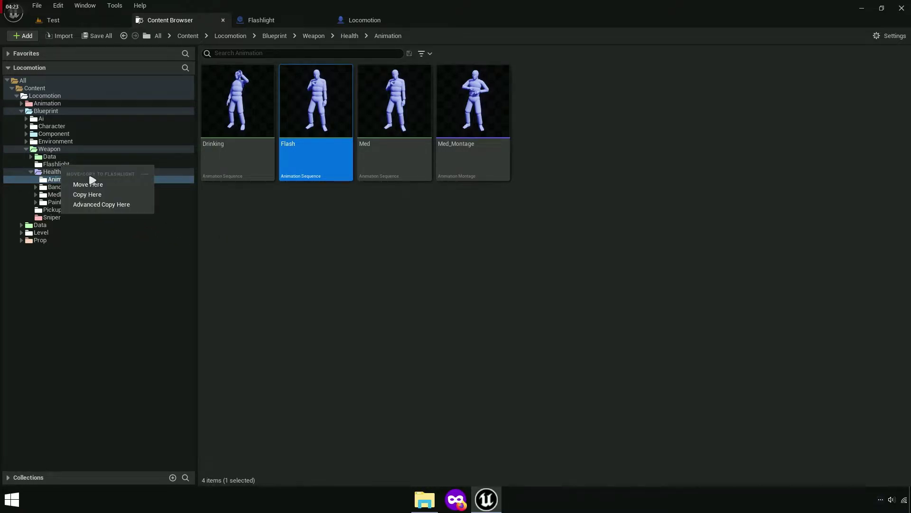
left_click(56, 164)
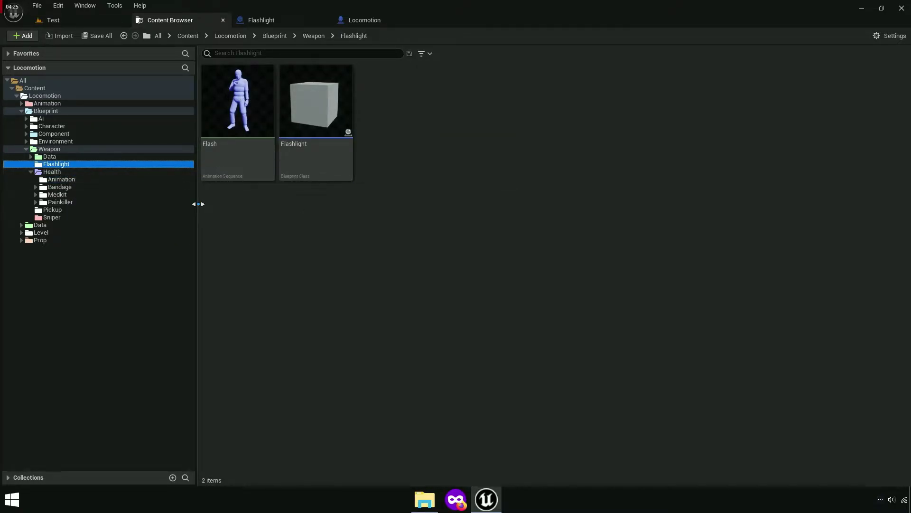
Step: Create Flash_Montage from the Flash animation and open it
left_click_drag(198, 204, 5, 211)
right_click(33, 112)
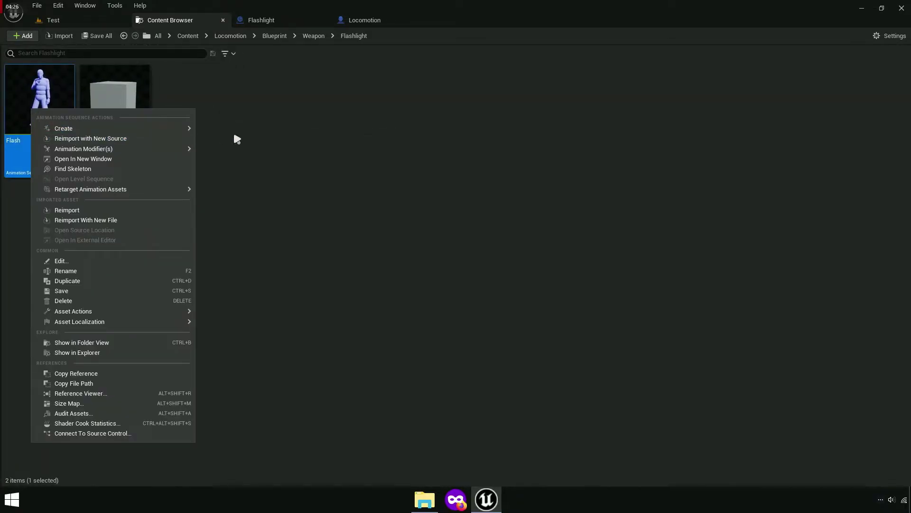
mouse_move(175, 128)
left_click(261, 142)
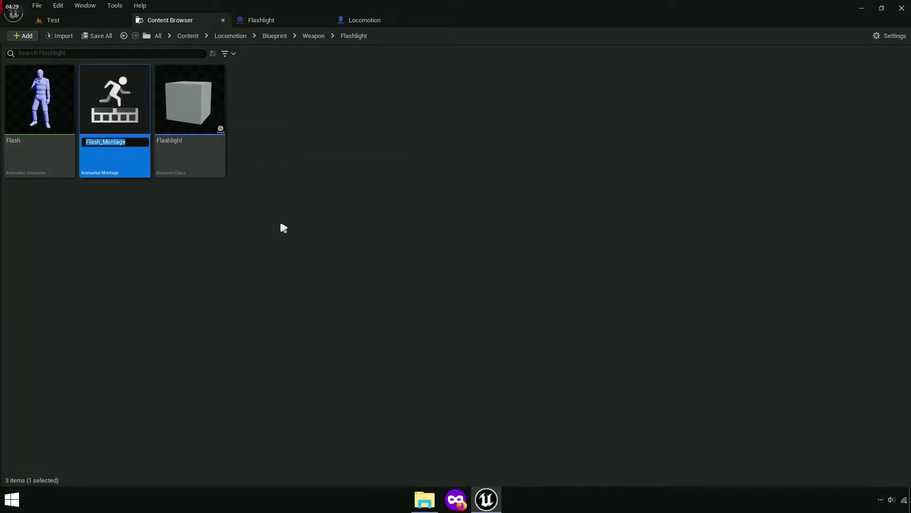
key("Return")
double_click(144, 122)
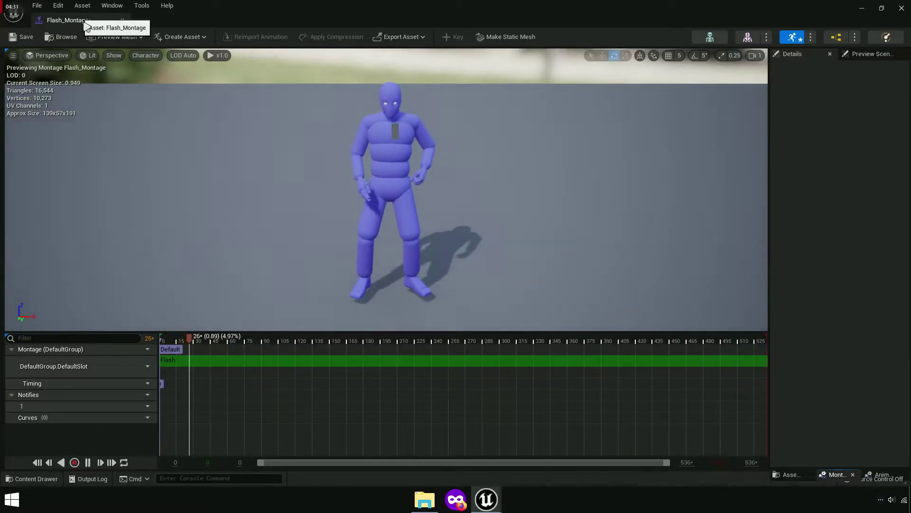
Step: Dock the montage editor and scrub to the frame where the hand reaches the chest
mouse_move(95, 7)
left_mouse_down()
mouse_move(527, 38)
mouse_move(522, 21)
left_mouse_up()
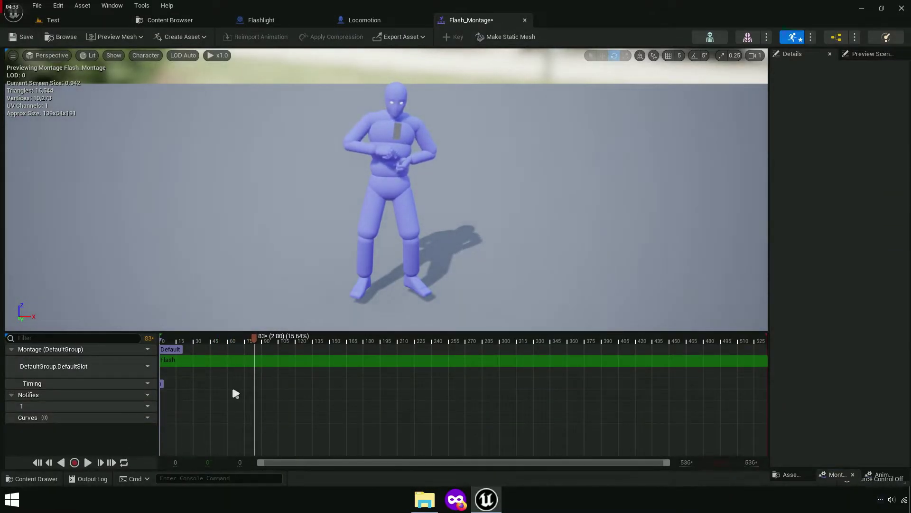
left_click(252, 338)
mouse_move(254, 342)
left_mouse_down()
mouse_move(221, 347)
mouse_move(327, 352)
left_mouse_up()
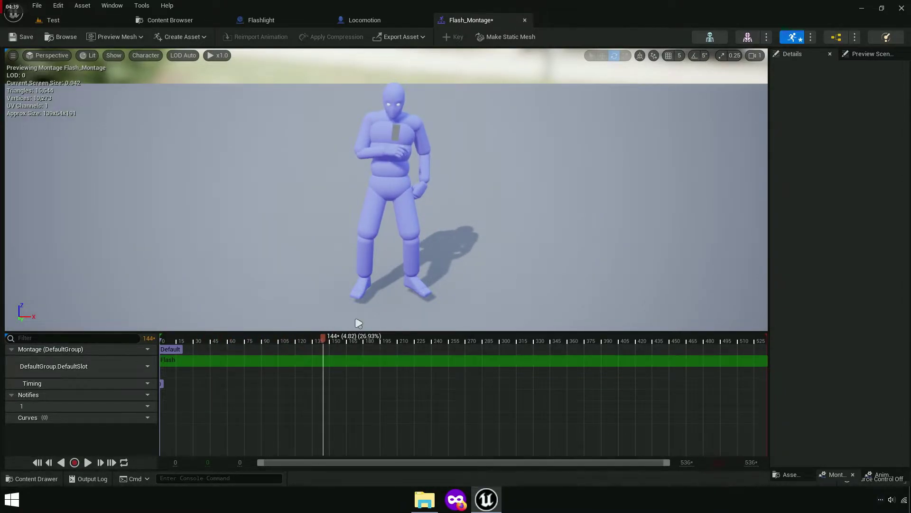
scroll(400, 265, "up", 5)
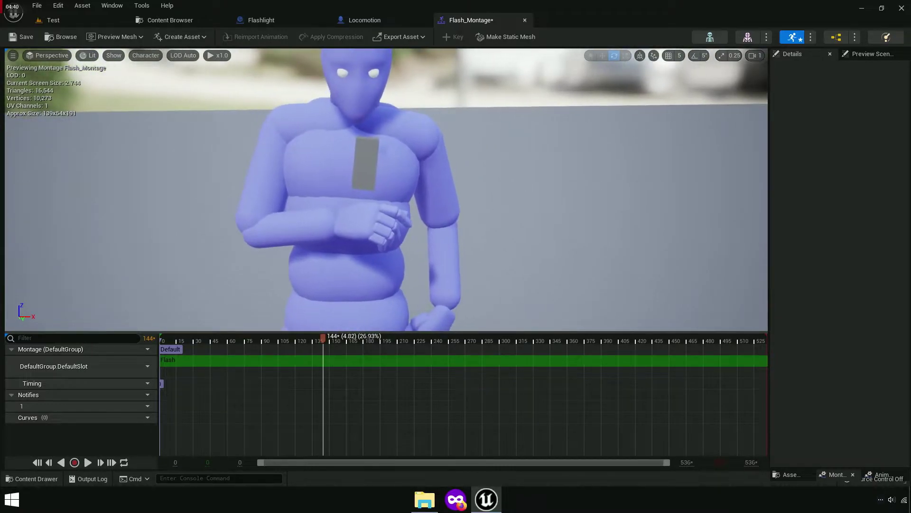
left_click_drag(323, 350, 326, 351)
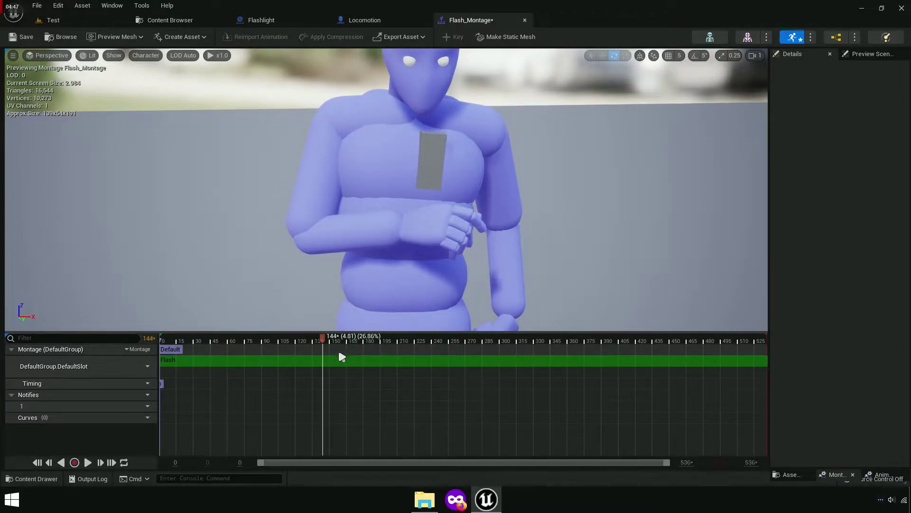
Step: Select the Flash segment and set its Anim Start Time to 4.8, previewing the result
left_click(340, 360)
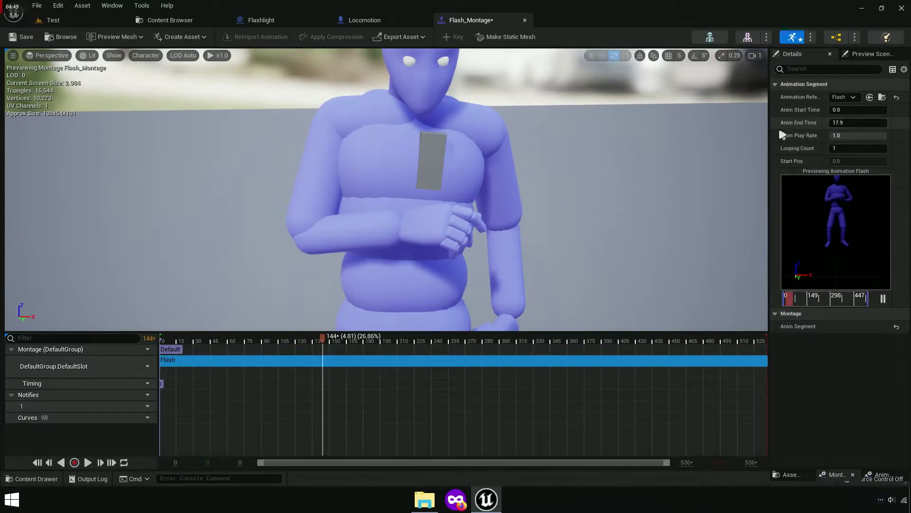
left_click_drag(768, 117, 579, 214)
type("4.8")
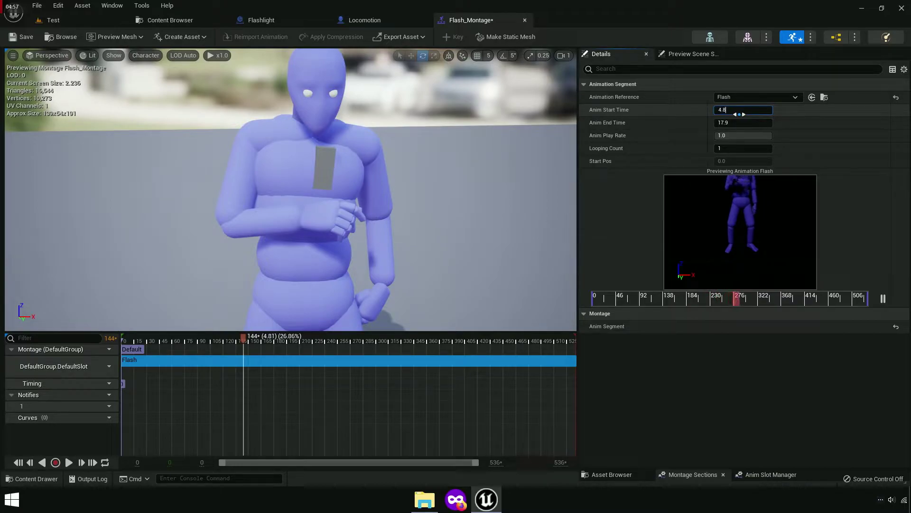
key("Tab")
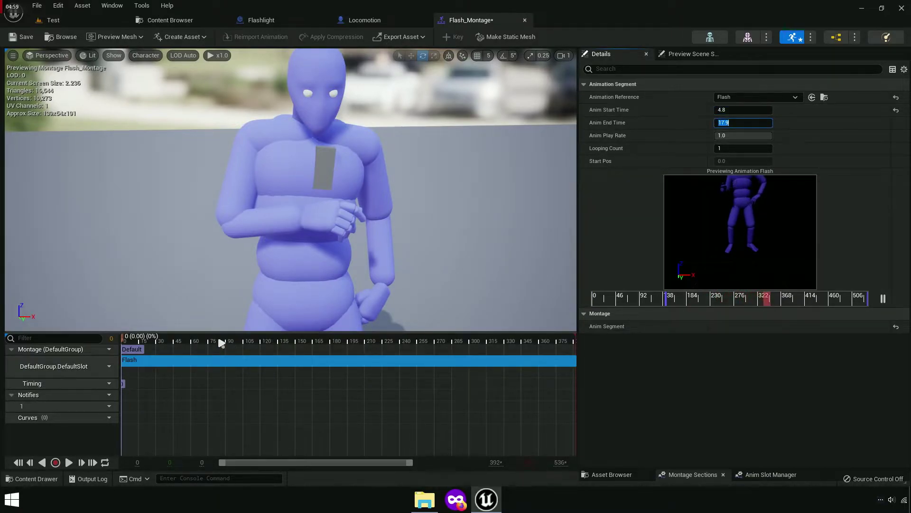
left_click_drag(221, 342, 156, 352)
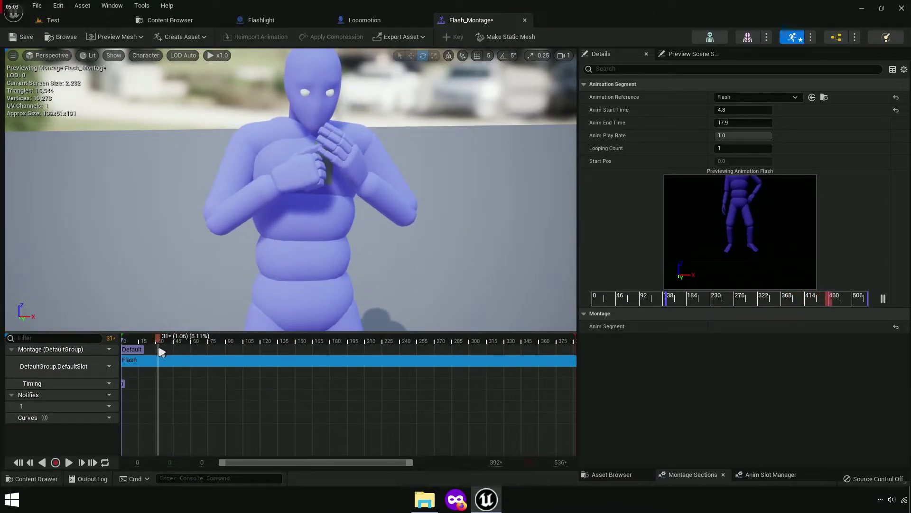
mouse_move(162, 351)
left_mouse_down()
mouse_move(380, 354)
mouse_move(273, 365)
left_mouse_up()
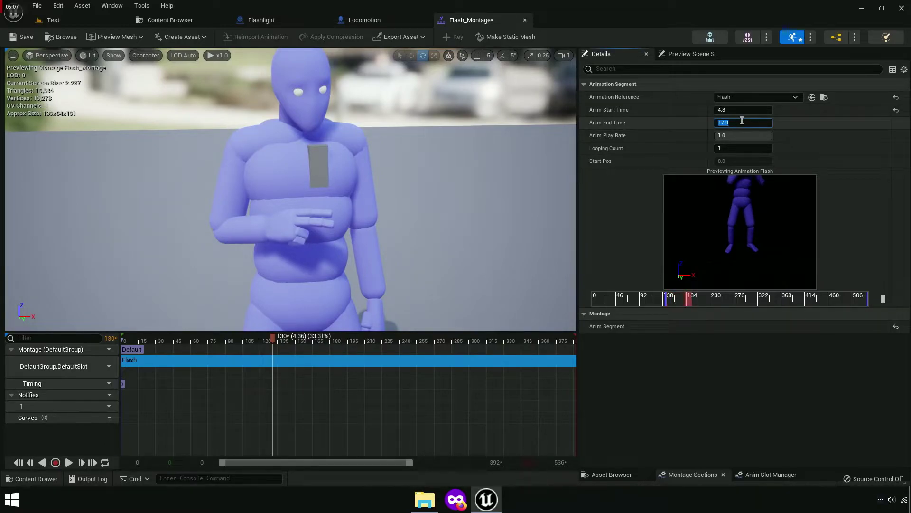
type("6")
Step: Try trial end times (6.0, 4.8, 5.0) while scrubbing to find the chest-grab frame
key("Tab")
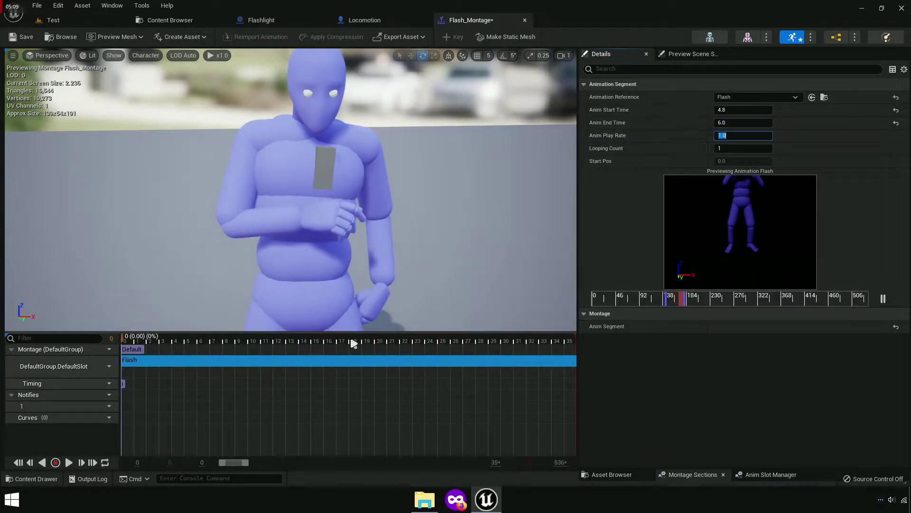
left_click(280, 340)
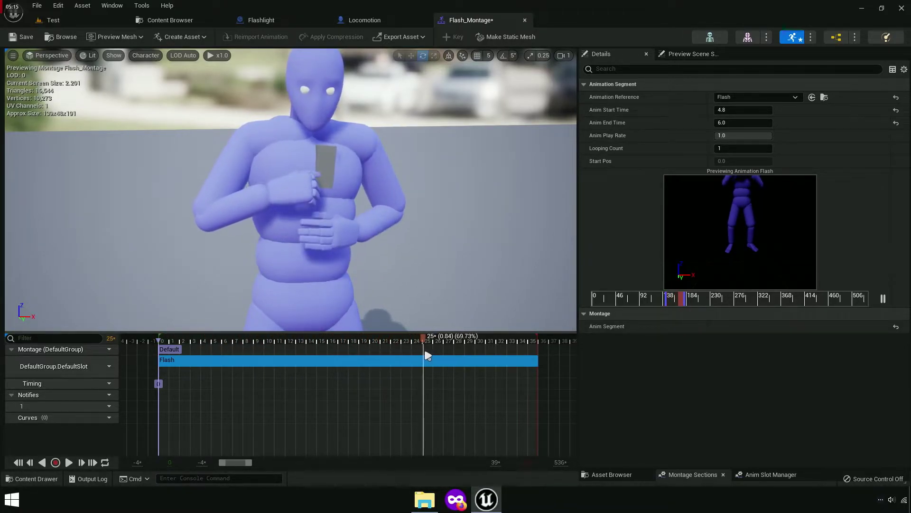
mouse_move(456, 354)
left_mouse_down()
mouse_move(278, 366)
mouse_move(294, 363)
left_mouse_up()
mouse_move(342, 301)
left_mouse_down()
mouse_move(332, 266)
mouse_move(366, 299)
left_mouse_up()
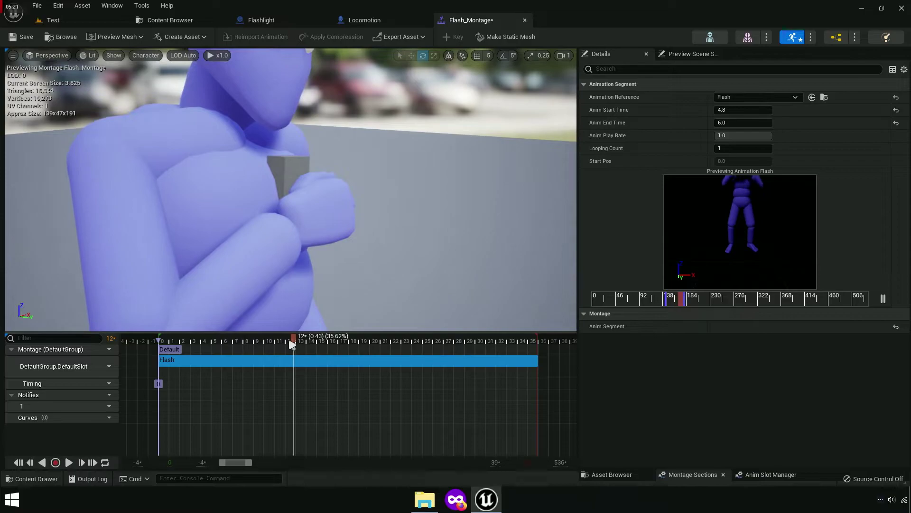
mouse_move(294, 342)
left_mouse_down()
mouse_move(223, 348)
mouse_move(342, 357)
left_mouse_up()
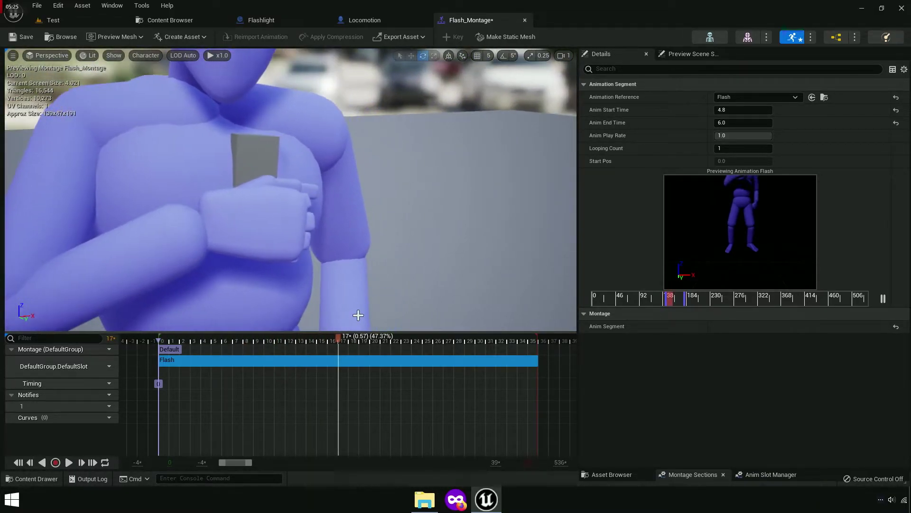
mouse_move(338, 345)
left_mouse_down()
mouse_move(400, 349)
mouse_move(327, 350)
left_mouse_up()
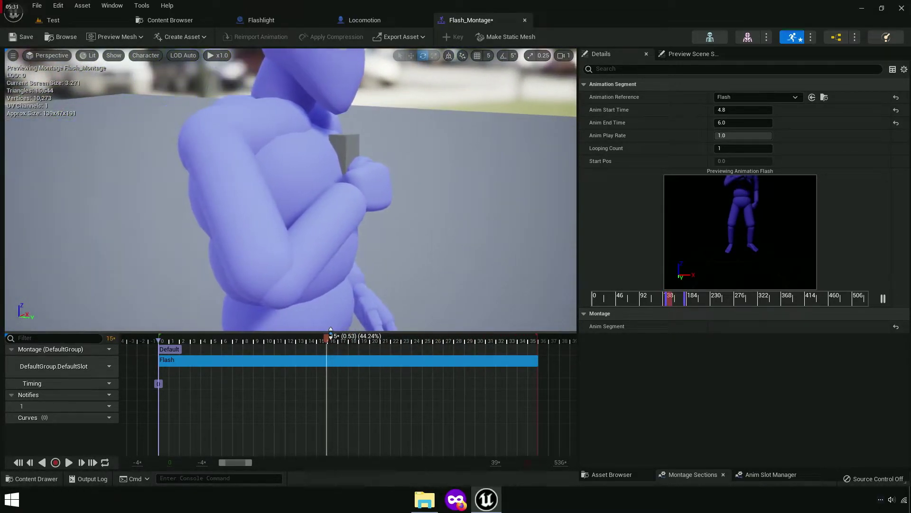
mouse_move(321, 345)
left_mouse_down()
mouse_move(348, 353)
mouse_move(338, 356)
left_mouse_up()
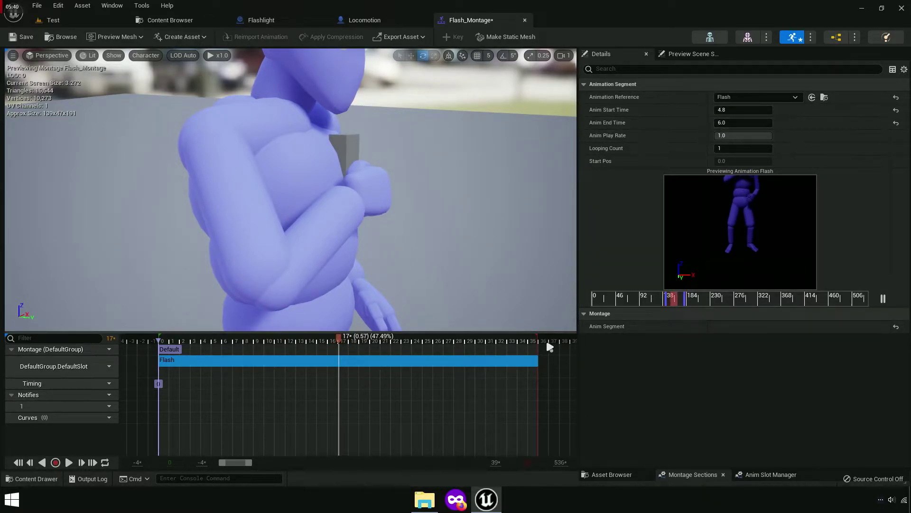
type("4.8")
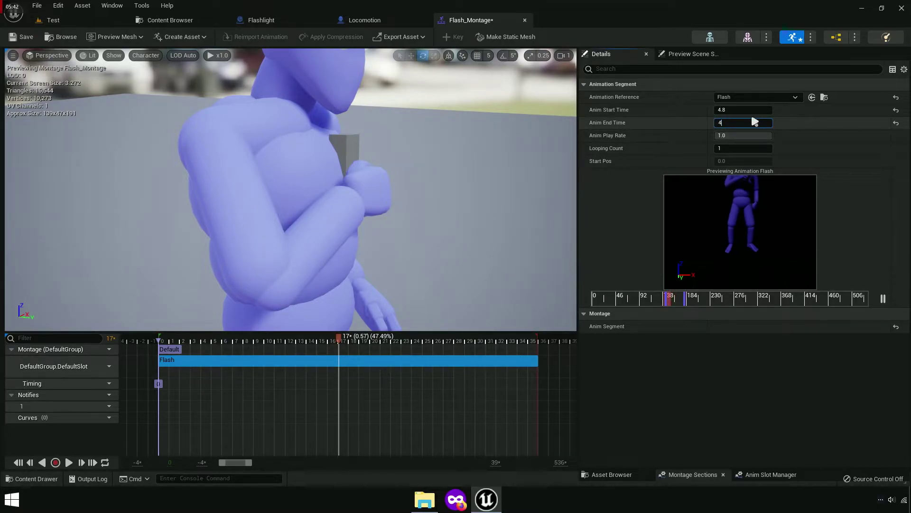
key("Return")
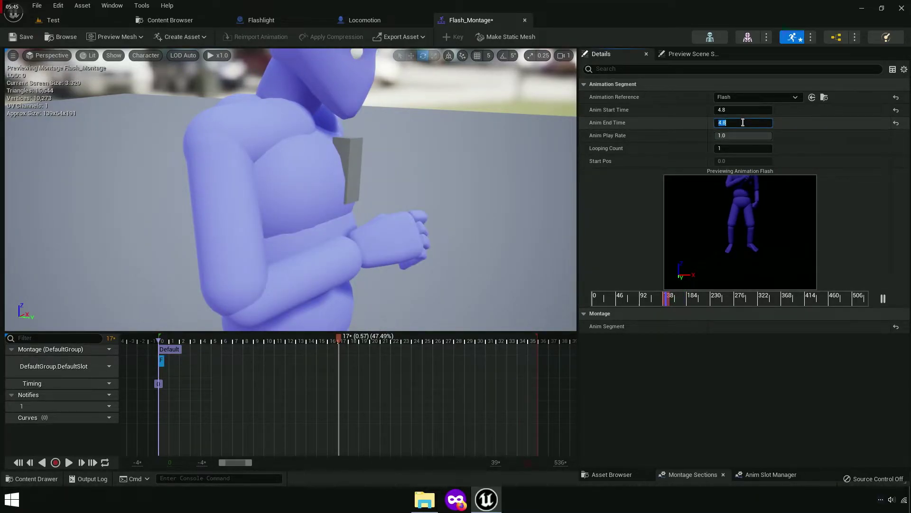
type("5")
key("Tab")
left_click(723, 122)
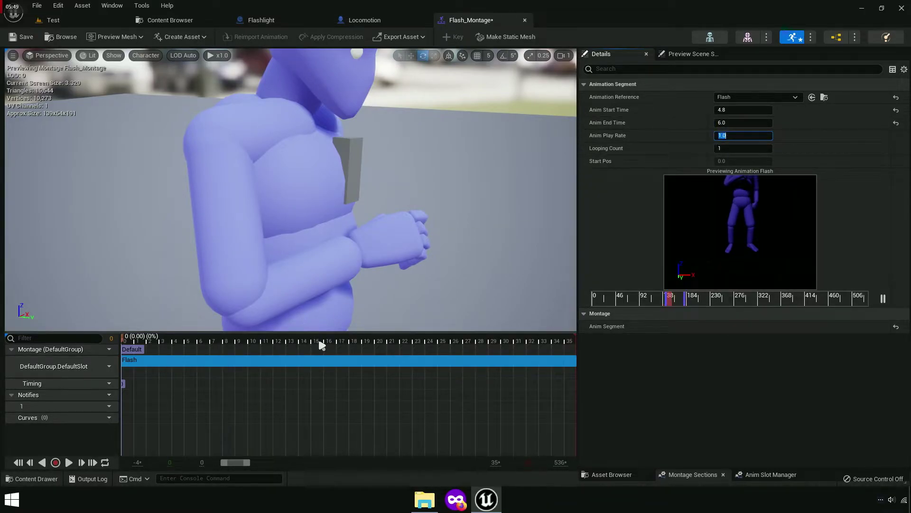
Step: Refine the Anim End Time from 5.5 to 5.4 and scrub to confirm the trim
mouse_move(321, 345)
left_mouse_down()
mouse_move(575, 362)
mouse_move(308, 364)
left_mouse_up()
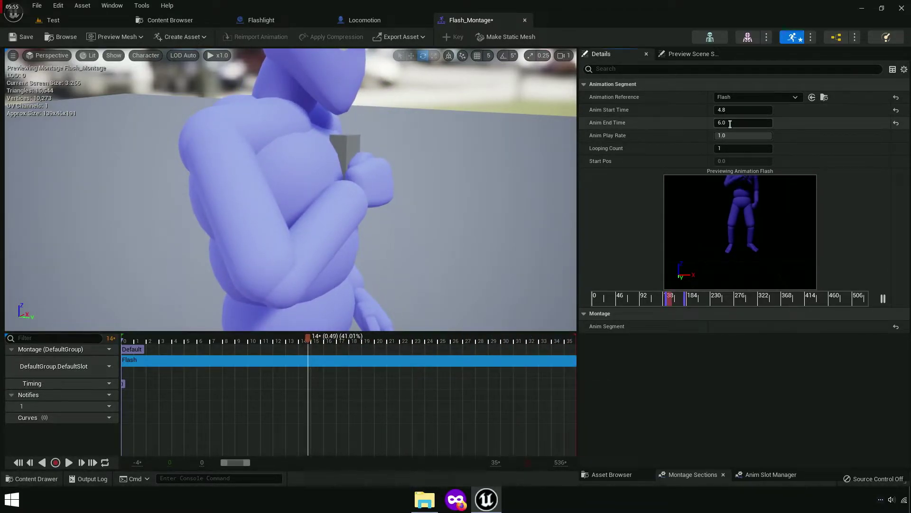
left_click(730, 124)
type("5.5")
key("Tab")
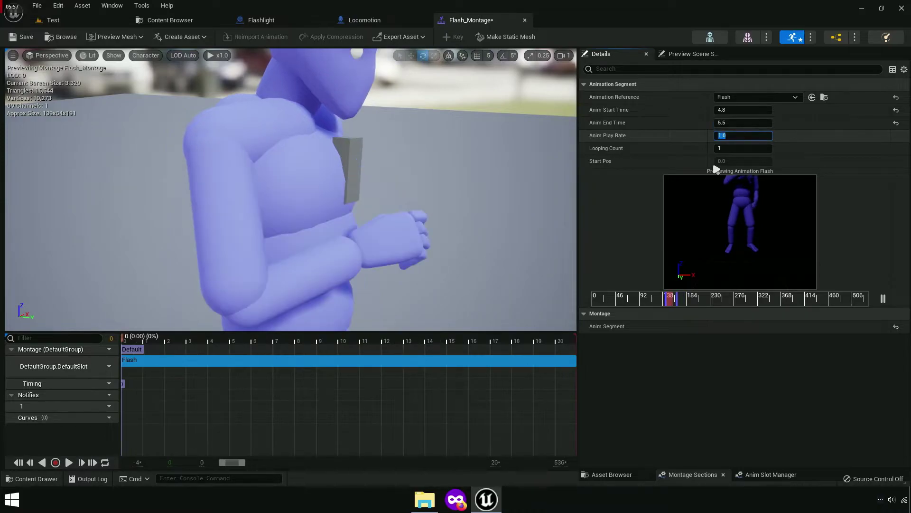
key("Return")
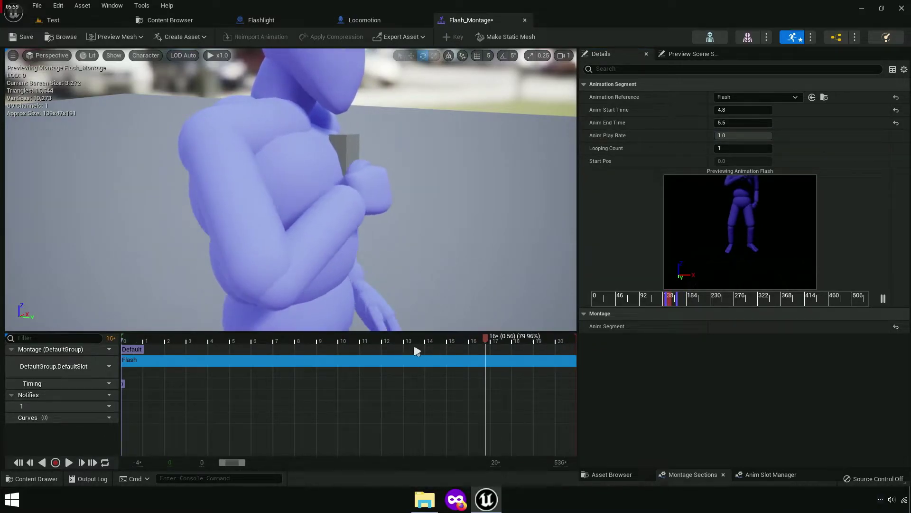
scroll(387, 389, "down", 2)
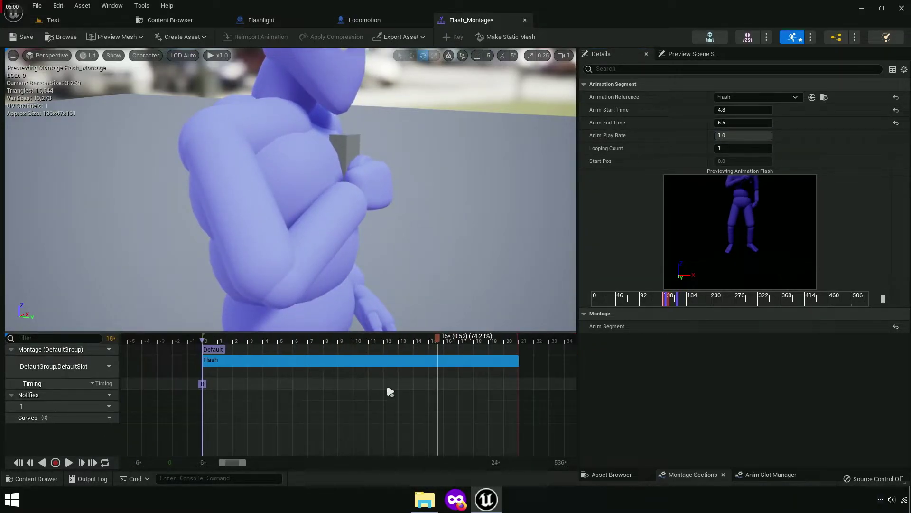
mouse_move(436, 343)
left_mouse_down()
mouse_move(474, 341)
mouse_move(414, 364)
mouse_move(524, 361)
mouse_move(452, 364)
left_mouse_up()
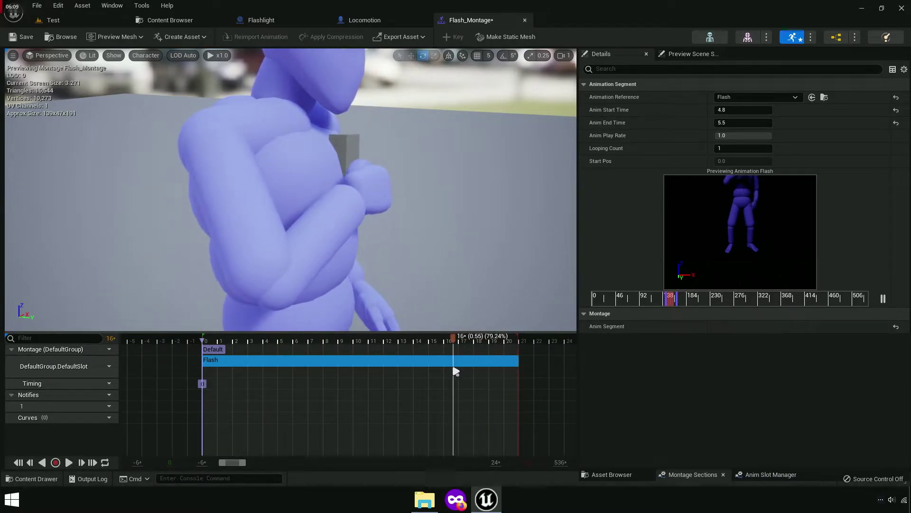
left_click(755, 123)
type("5.4")
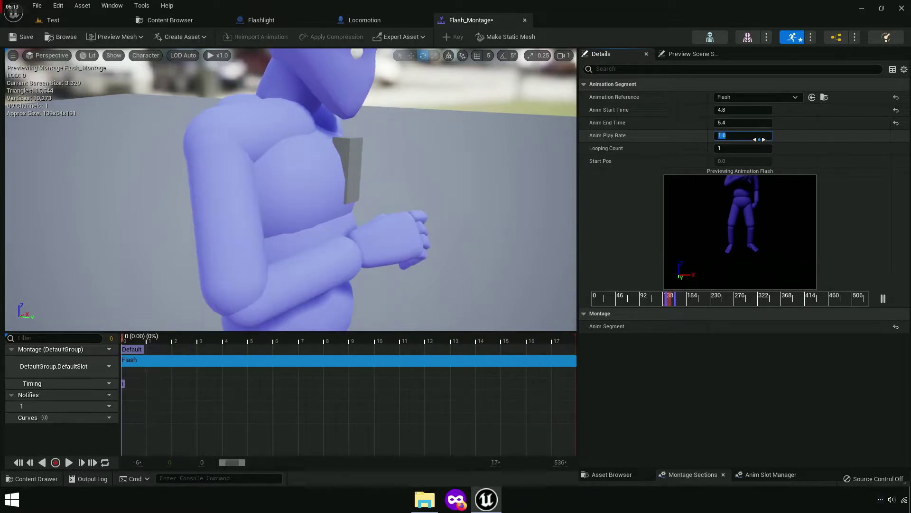
key("Return")
left_click_drag(554, 340, 575, 338)
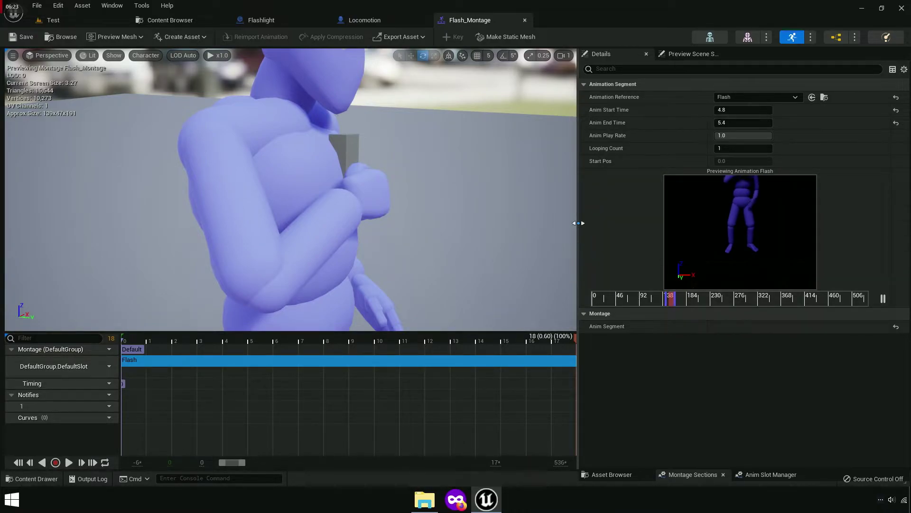
left_click_drag(578, 222, 790, 222)
Step: Inspect Locomotion_AnimBP's AnimGraph in Blueprint > Character to confirm the DefaultSlot, then close it
left_click(170, 20)
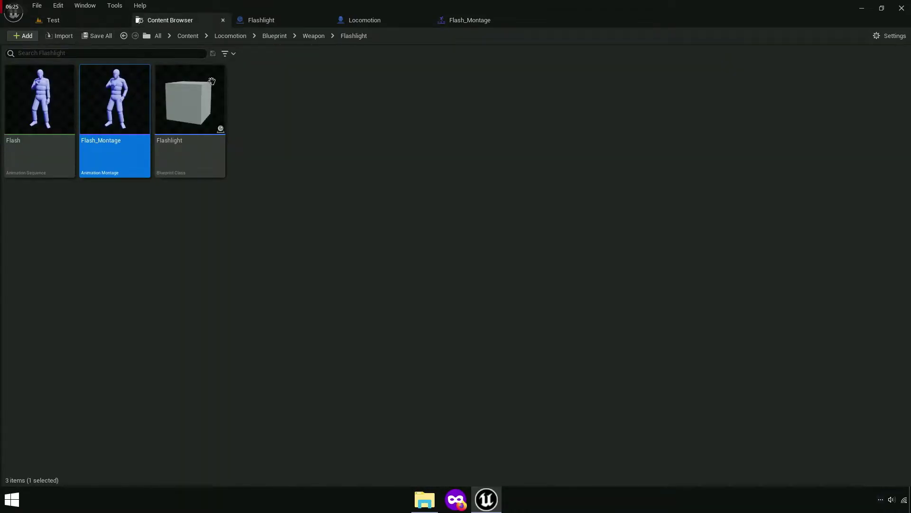
left_click(275, 36)
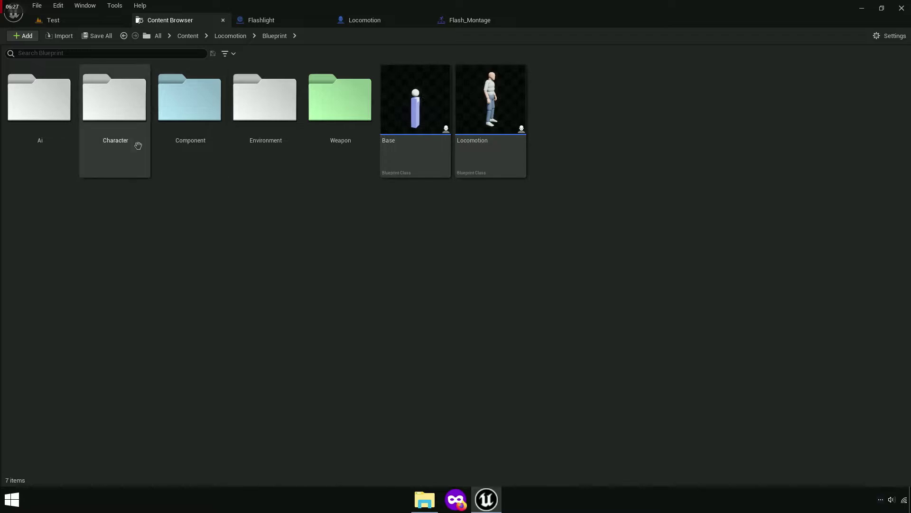
double_click(136, 142)
left_click(355, 164)
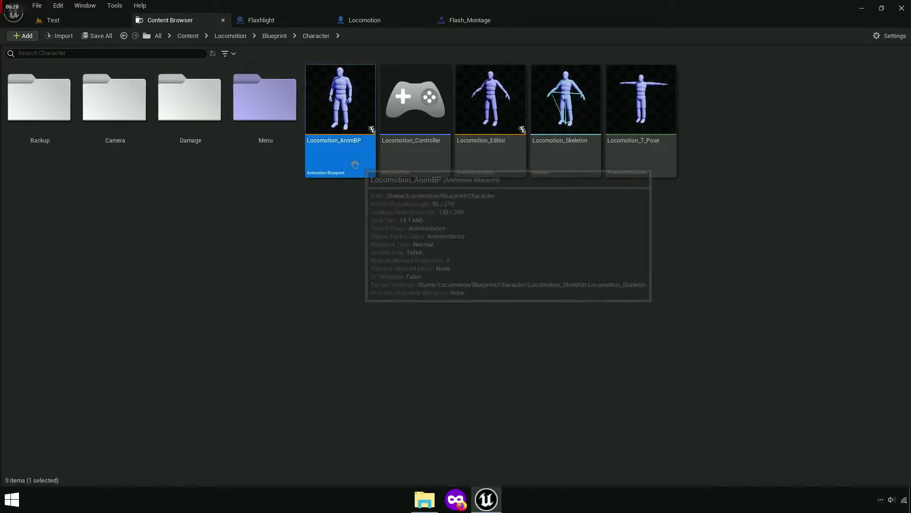
double_click(337, 144)
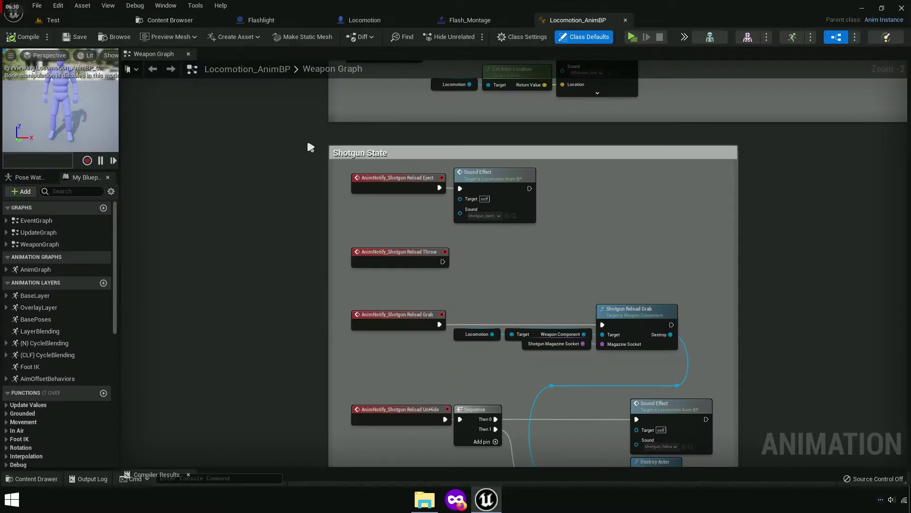
left_click(188, 54)
double_click(37, 269)
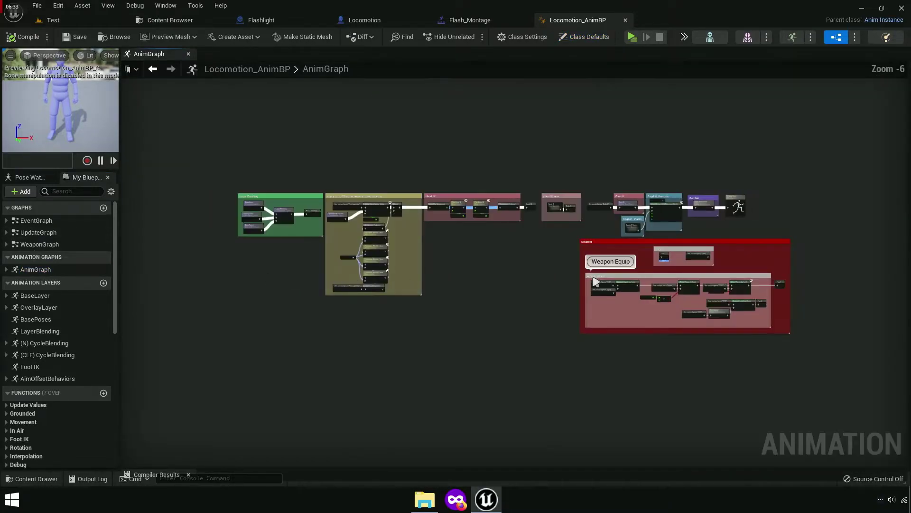
scroll(399, 285, "up", 10)
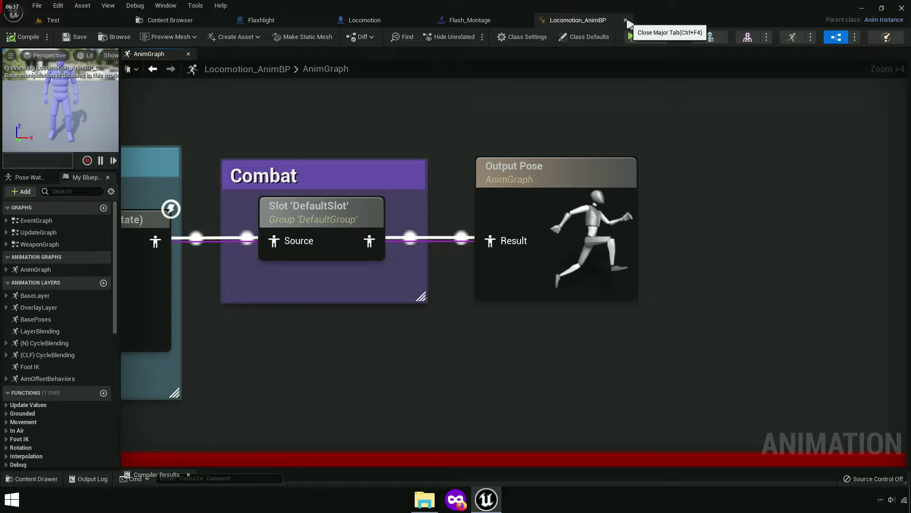
left_click(626, 20)
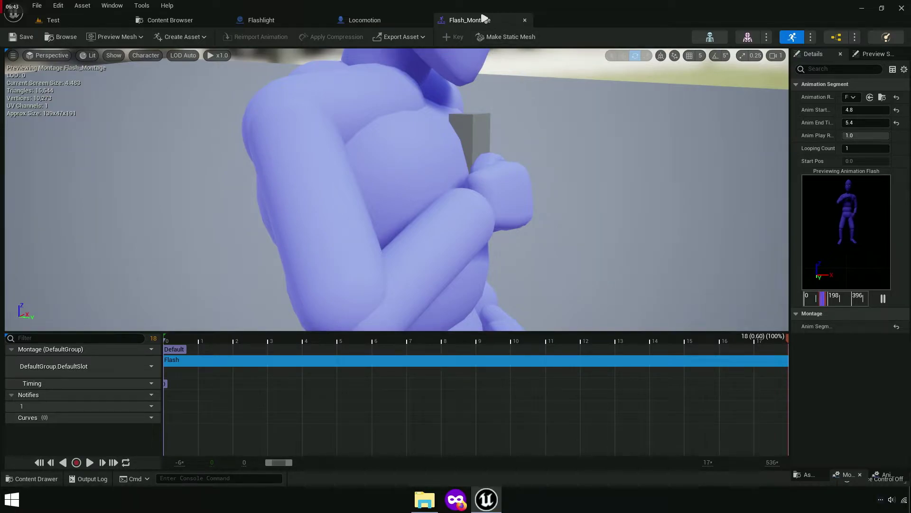
Step: Set the Num 5 Flashlight node's Anim input to Flash_Montage in the Locomotion Event Graph
left_click(365, 25)
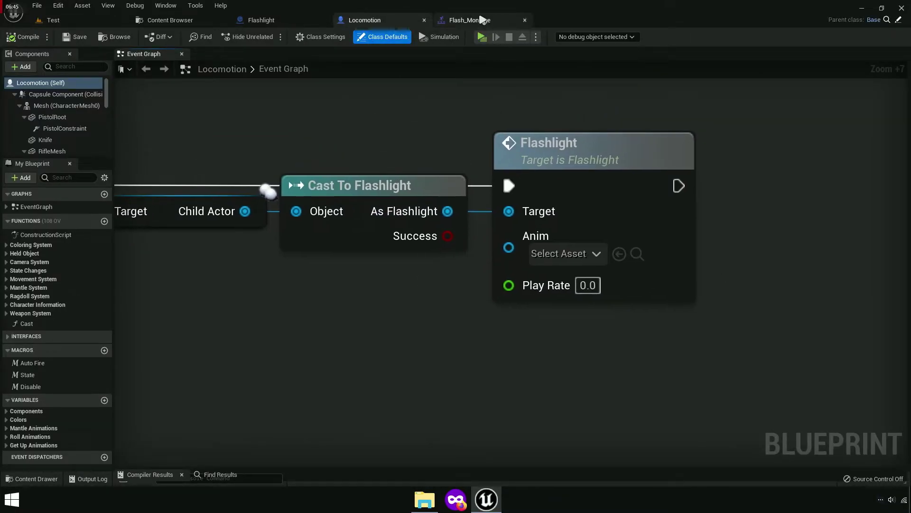
left_click(556, 256)
type("Flash")
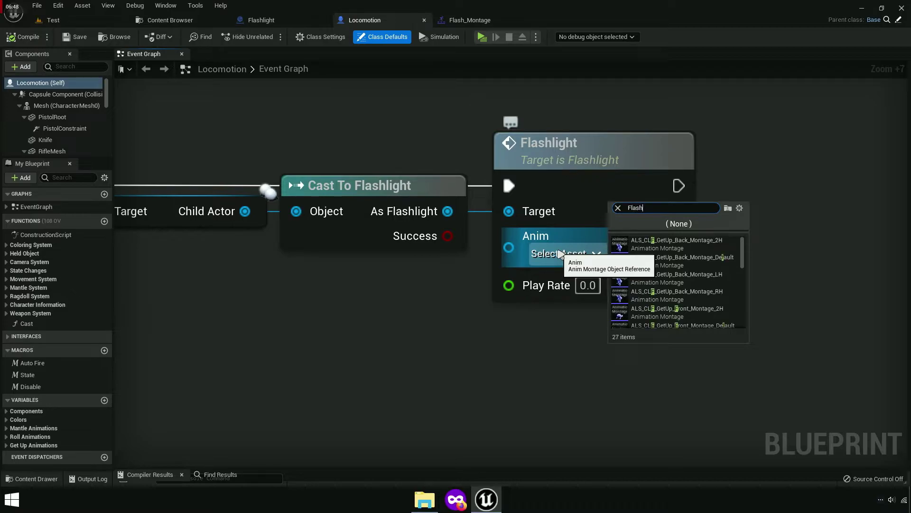
type("mo")
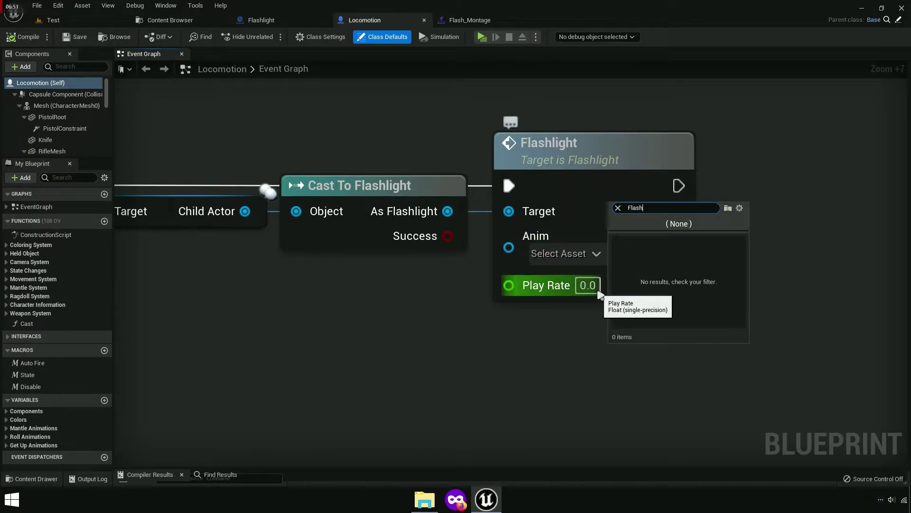
left_click(651, 245)
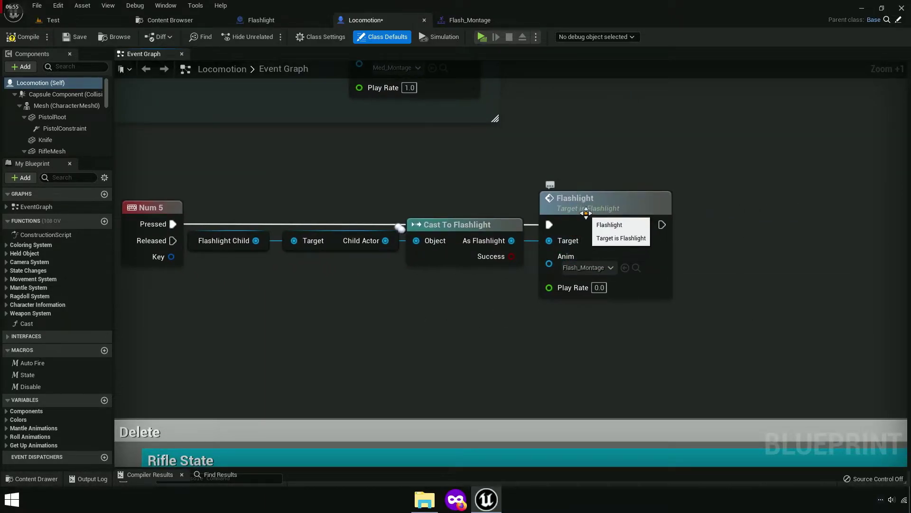
scroll(521, 296, "up", 6)
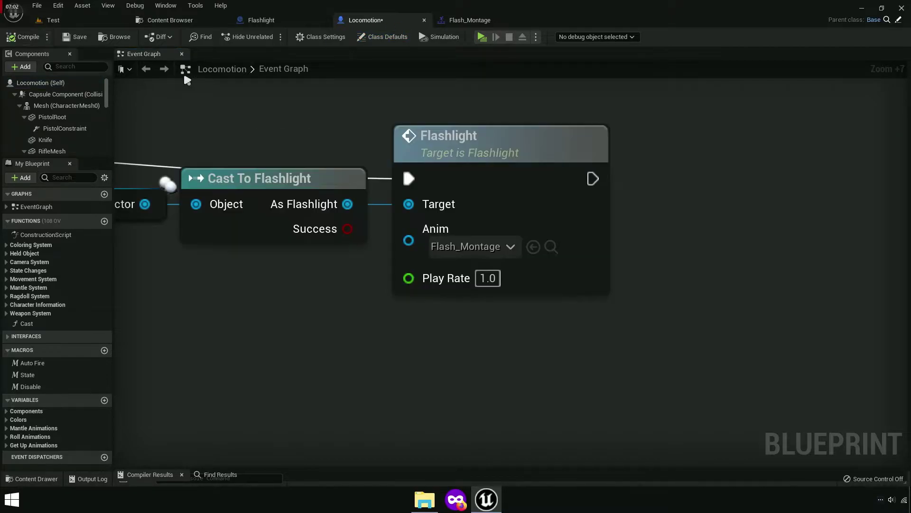
right_click_drag(200, 131, 225, 201)
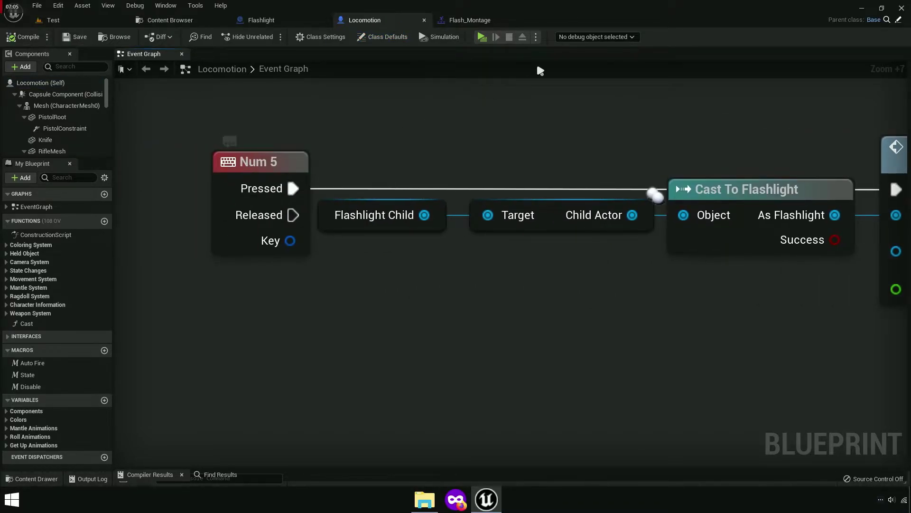
Step: Set the Test level's SkyLight Intensity Scale to 0.1 and launch a standalone play test
left_click(482, 36)
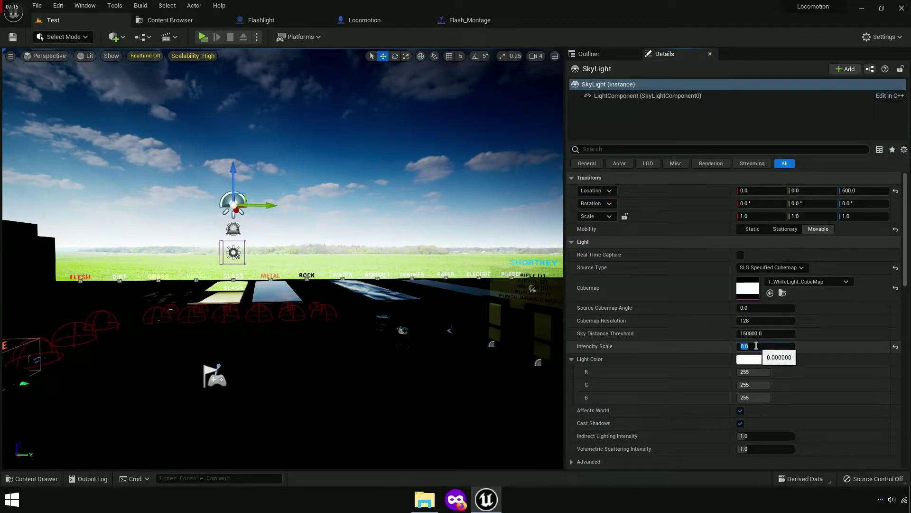
key("Tab")
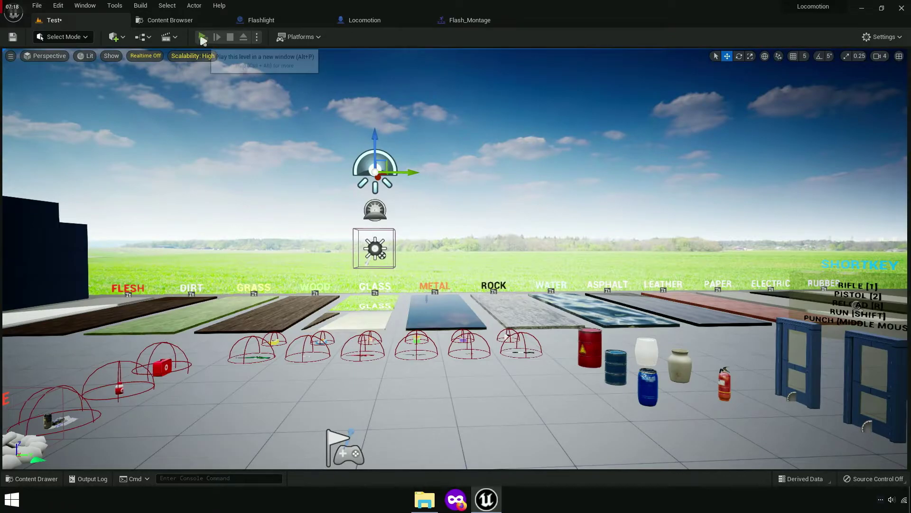
left_click(203, 38)
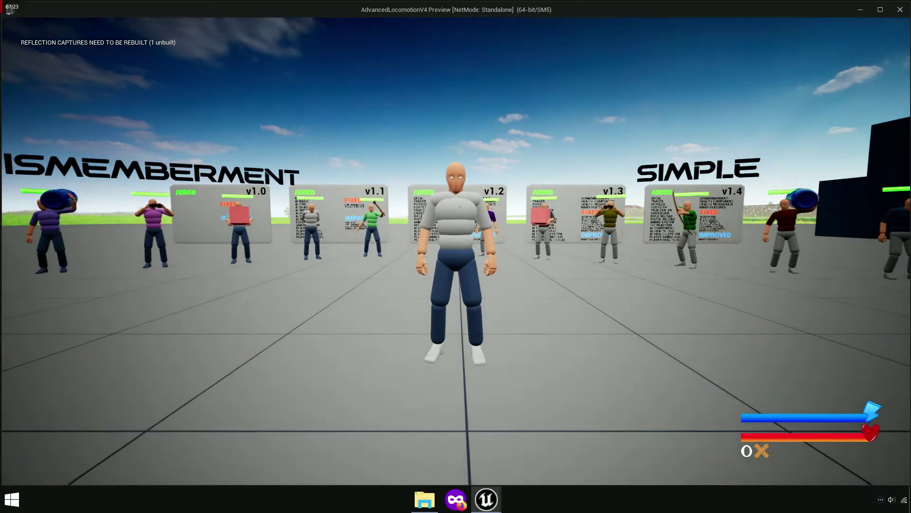
Step: Walk and sprint the character around the test level with S, W and Shift
key("s")
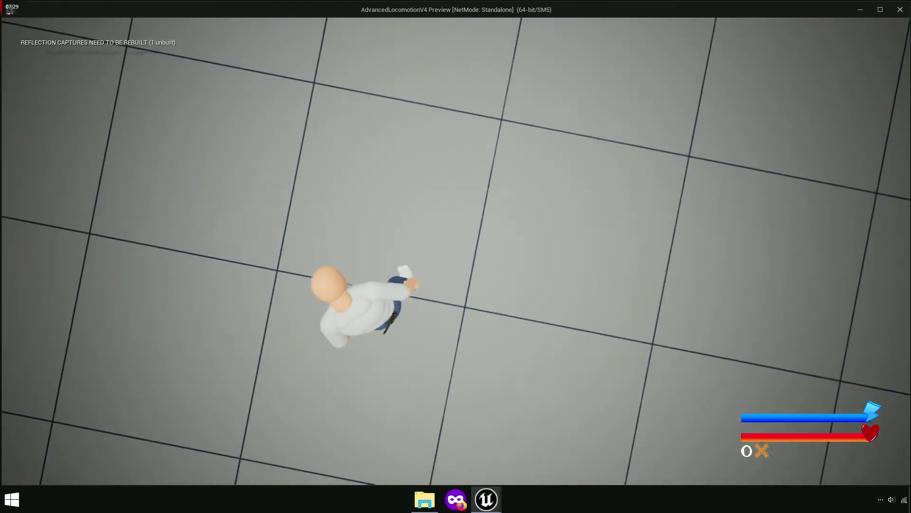
key("w")
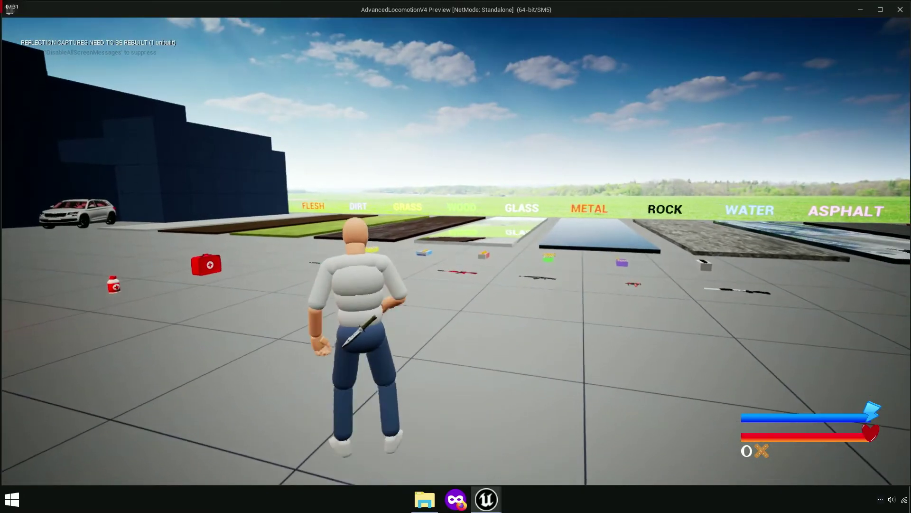
key("w")
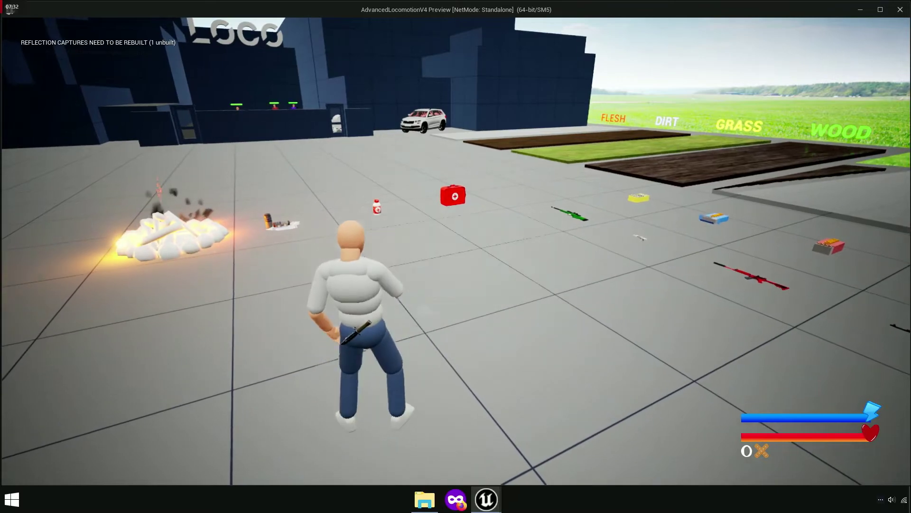
key("shift")
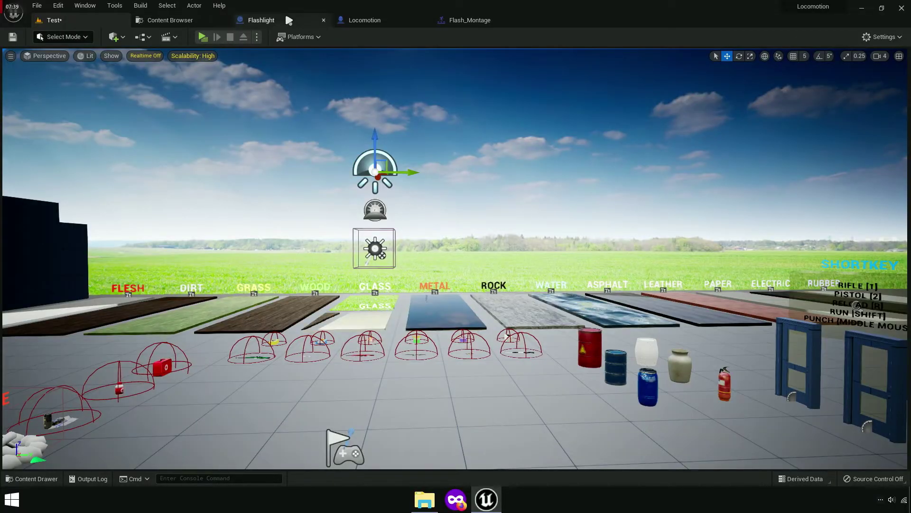
left_click(288, 20)
Step: Rename Flash_Montage's slot track to Layering Override Group.Spine
left_click(493, 21)
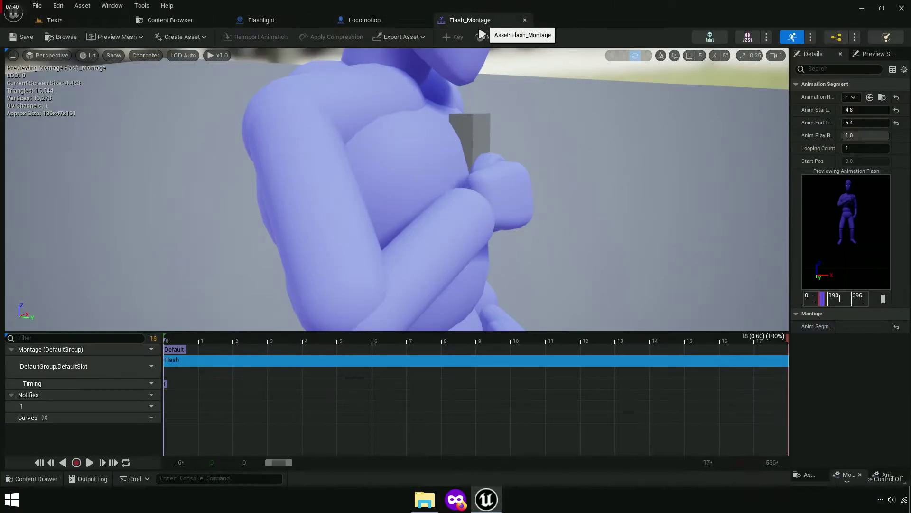
left_click(147, 366)
mouse_move(181, 391)
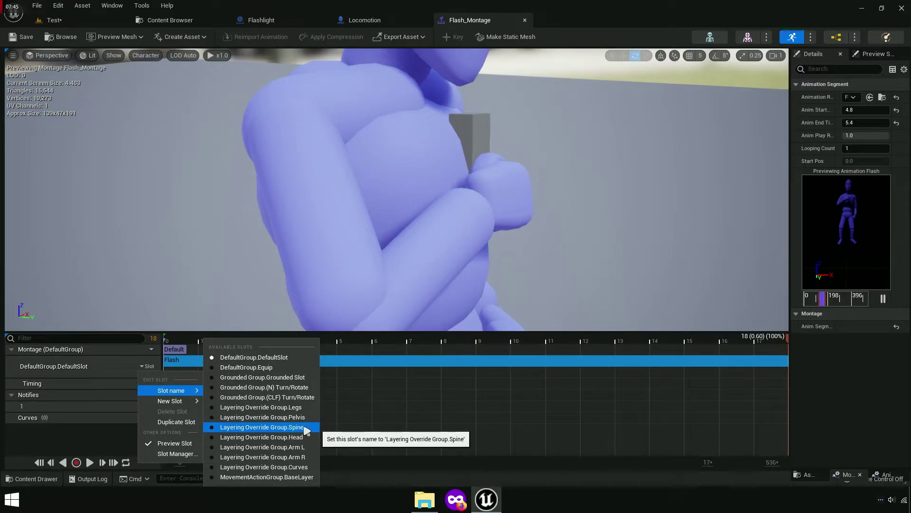
left_click(306, 427)
Step: Duplicate the Spine slot track and rename the copy Layering Override Group.Head
left_click(147, 366)
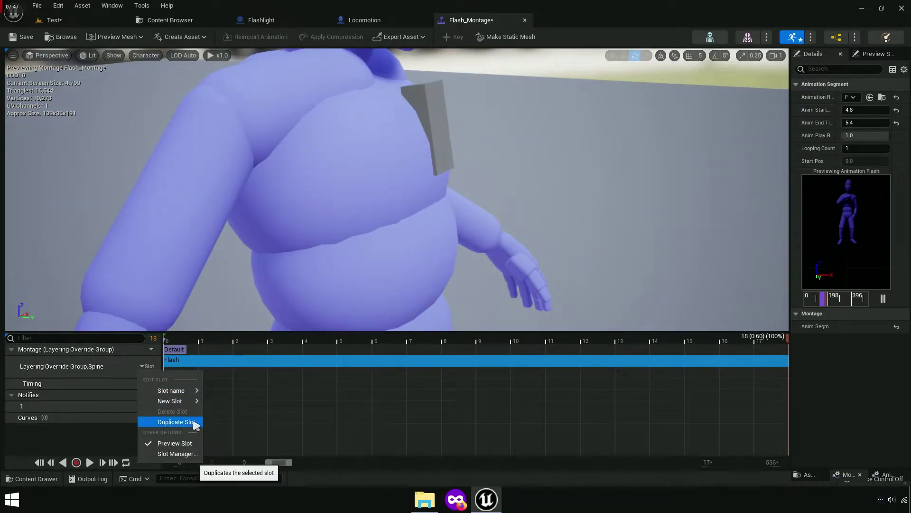
left_click(176, 422)
scroll(342, 261, "down", 5)
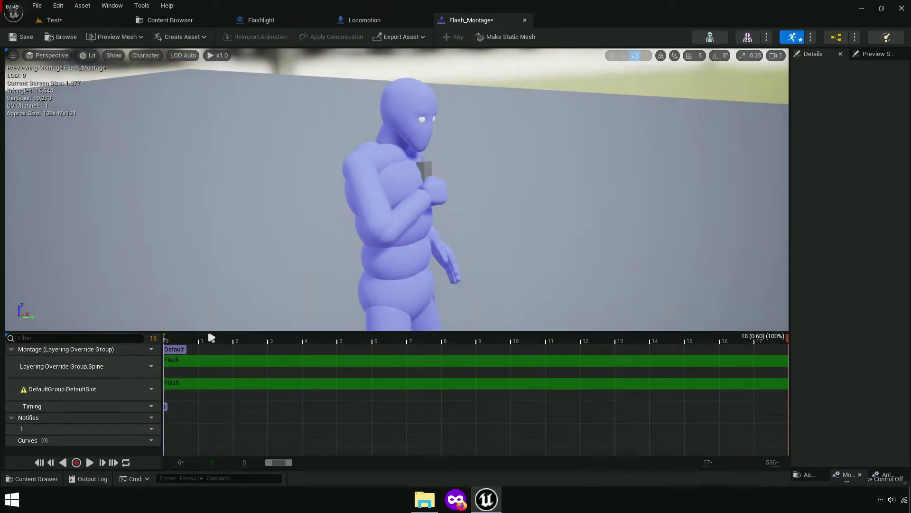
left_click_drag(211, 332, 212, 290)
left_click(147, 347)
mouse_move(171, 371)
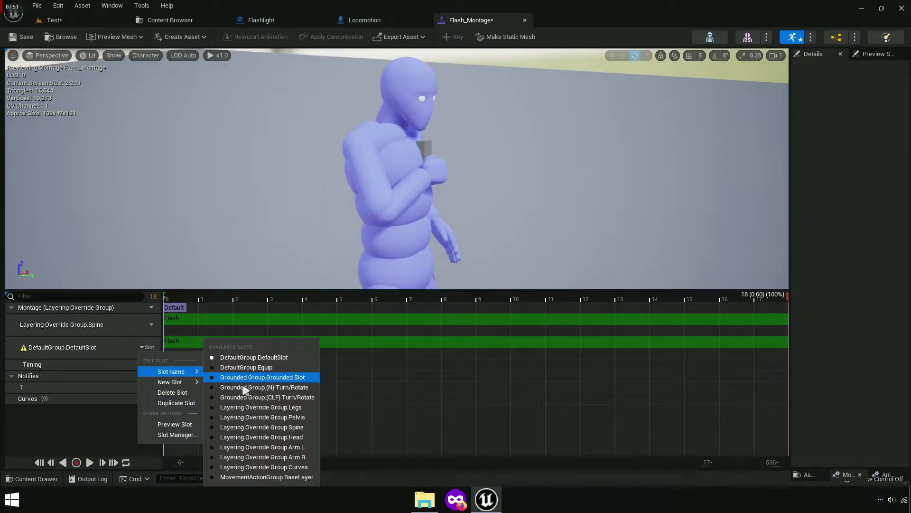
left_click(299, 437)
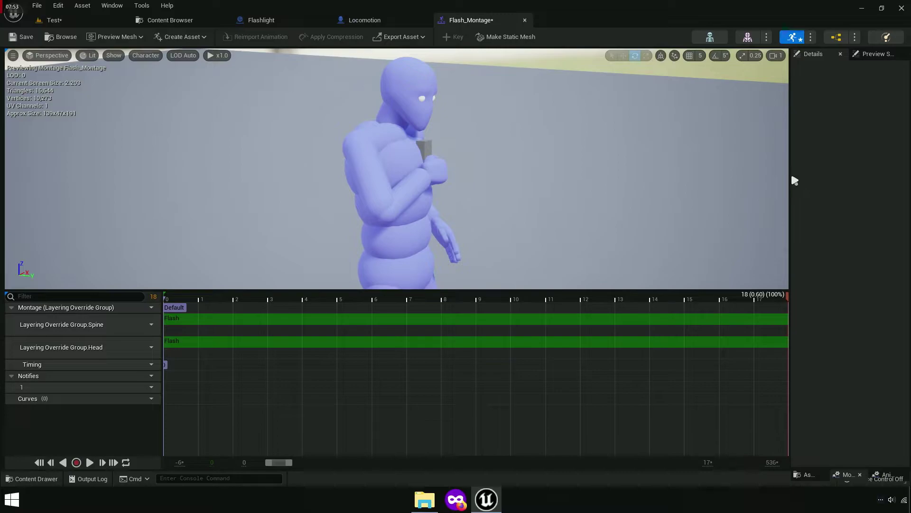
Step: Duplicate the Head slot track to create a third slot track
left_click_drag(795, 180, 909, 180)
left_click(166, 347)
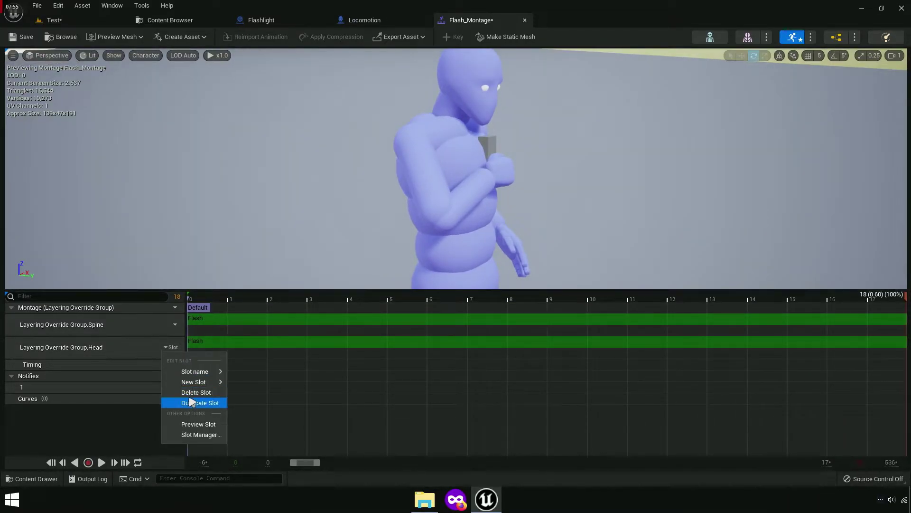
left_click(213, 407)
left_click(170, 370)
mouse_move(195, 394)
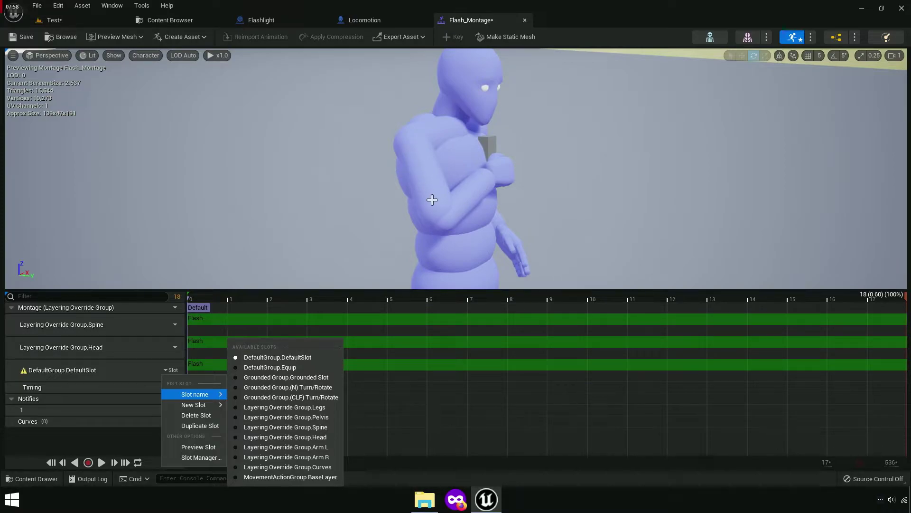
Step: Rename the third slot to Layering Override Group.Arm R and launch a standalone play test
left_click(392, 300)
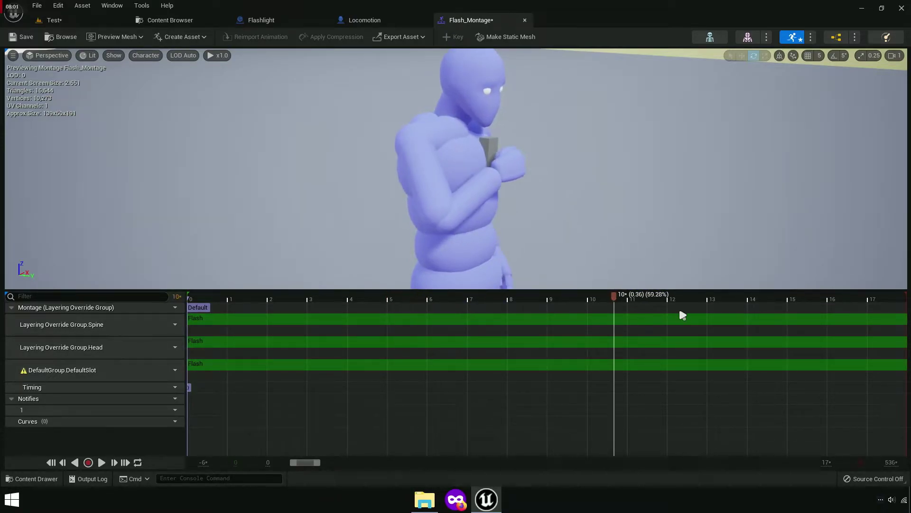
mouse_move(560, 254)
left_mouse_down()
mouse_move(629, 243)
mouse_move(608, 256)
mouse_move(536, 234)
left_mouse_up()
left_click_drag(412, 256, 297, 150)
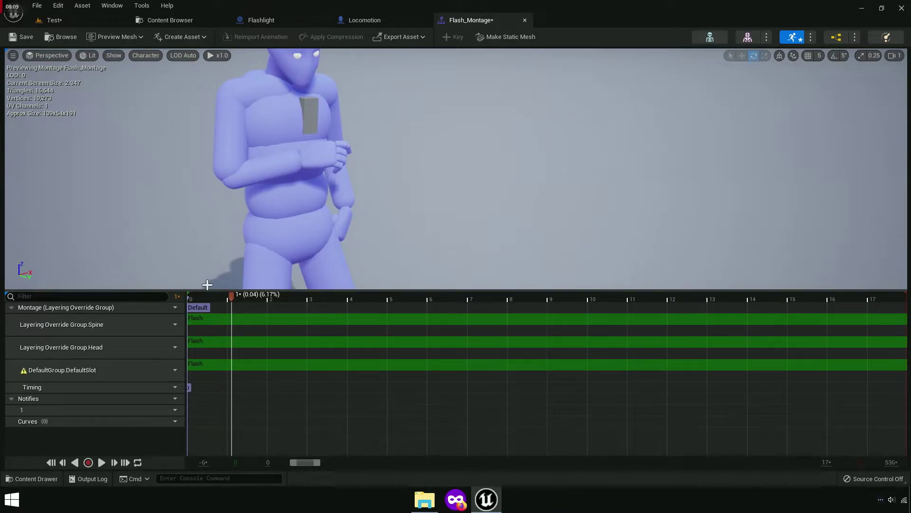
left_click(174, 370)
mouse_move(195, 394)
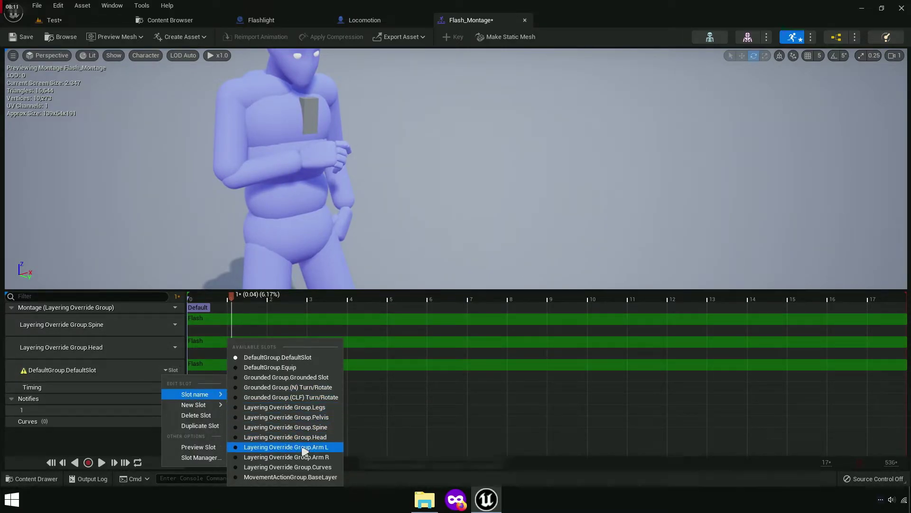
left_click(304, 457)
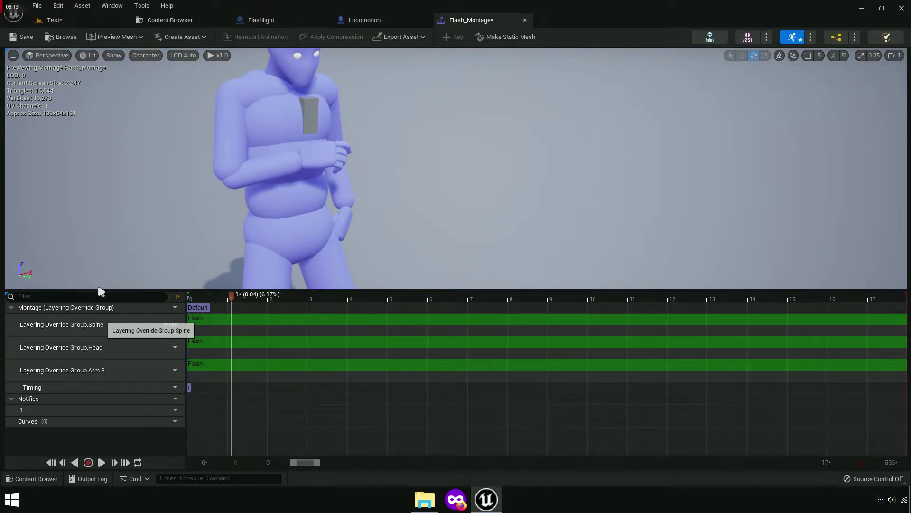
left_click(48, 21)
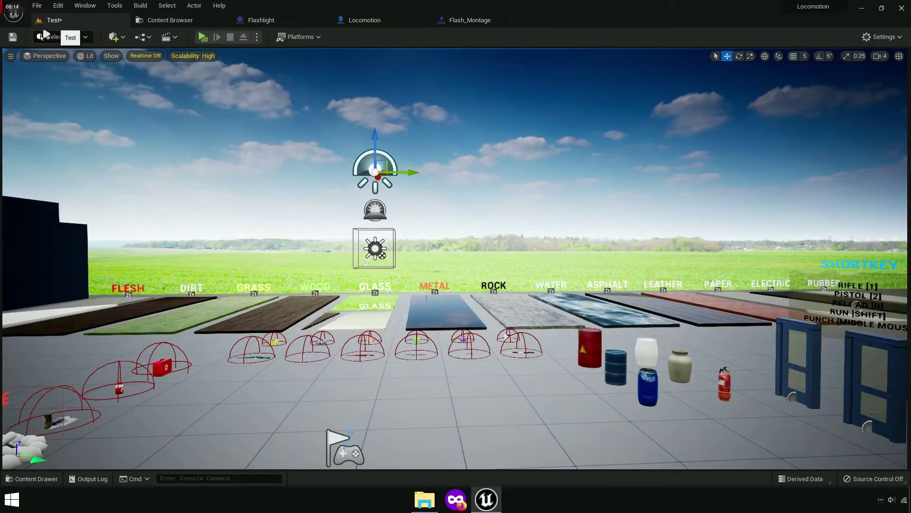
left_click(203, 37)
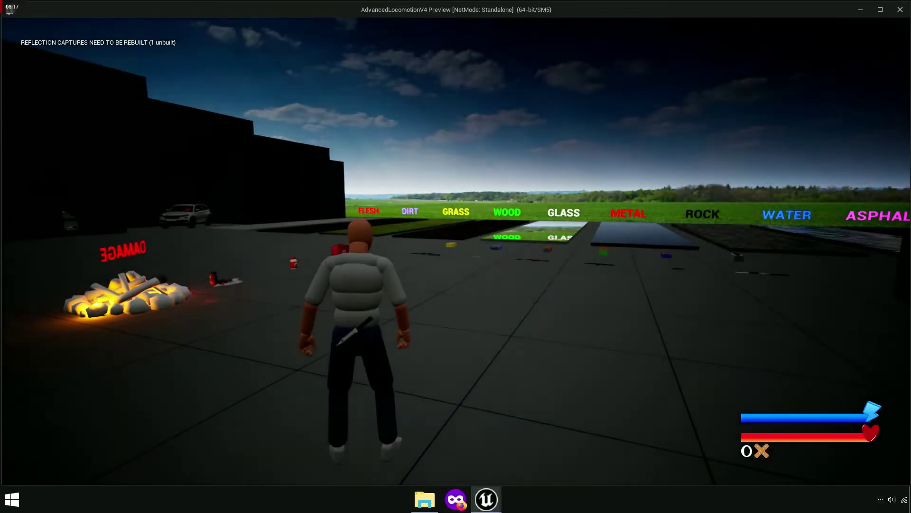
Step: Walk the character forward with W, end the preview with Esc, and return to Flash_Montage
key("w")
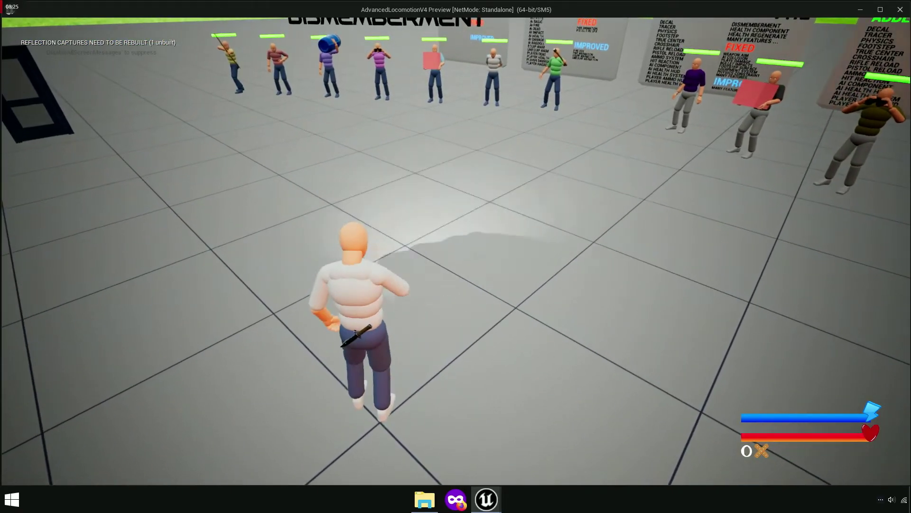
key("Escape")
left_click(463, 21)
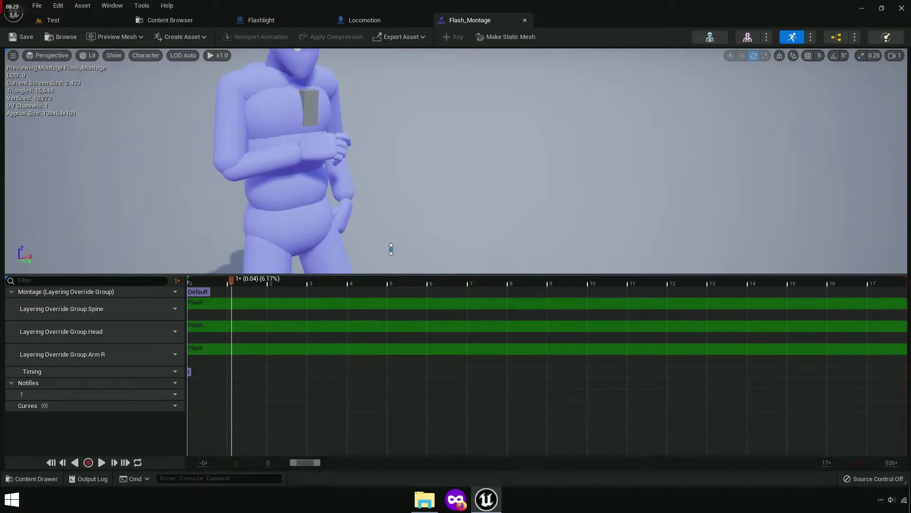
Step: Enlarge the montage timeline, frame the camera on the hand, and scrub to frame 11
left_click_drag(383, 293, 385, 239)
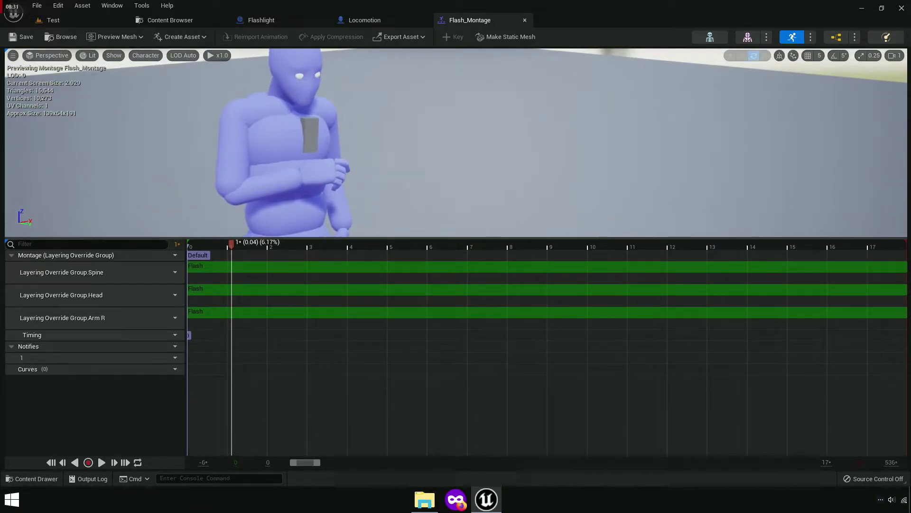
left_click_drag(370, 109, 394, 142)
left_click(400, 245)
left_click_drag(401, 247, 469, 245)
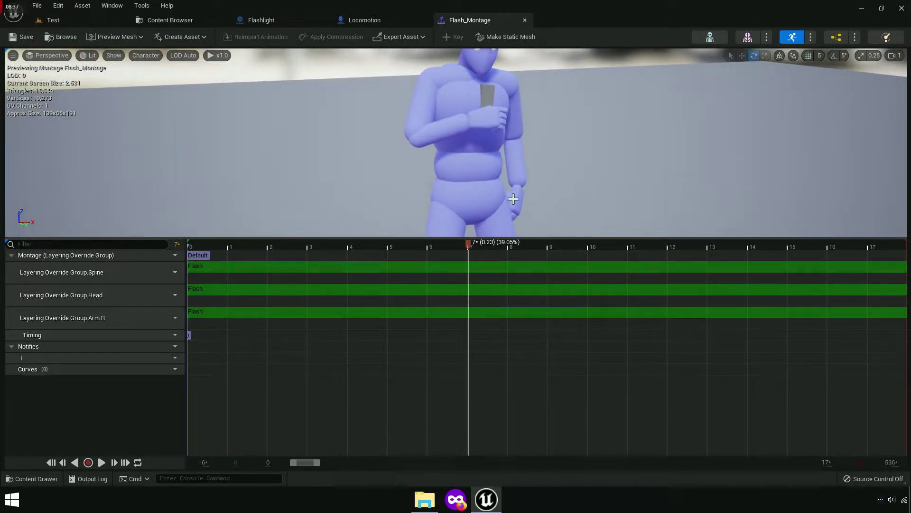
left_click_drag(506, 193, 506, 193)
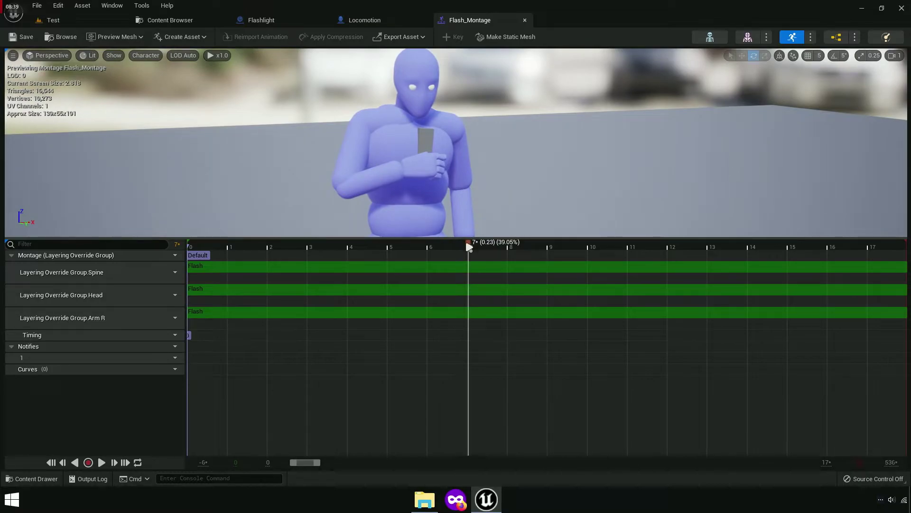
mouse_move(469, 247)
left_mouse_down()
mouse_move(454, 296)
mouse_move(537, 299)
left_mouse_up()
scroll(505, 211, "up", 3)
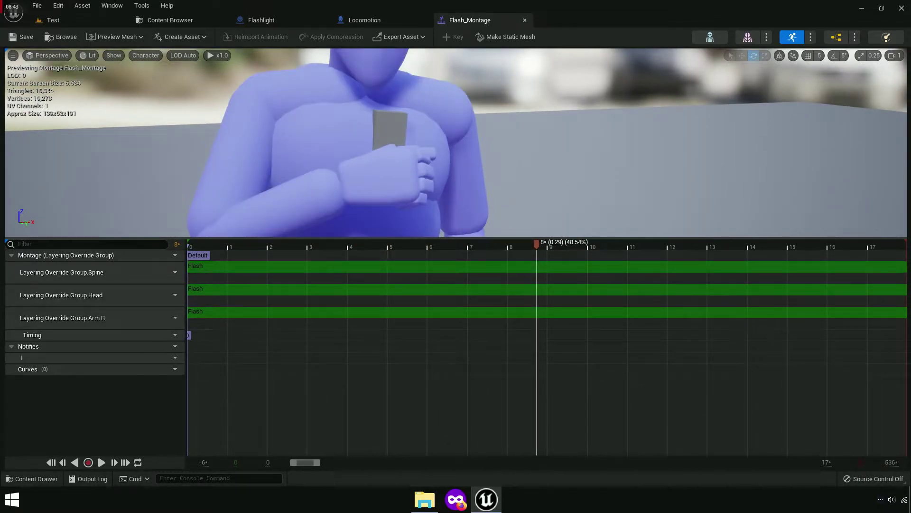
left_click_drag(506, 194, 506, 194)
left_click_drag(177, 267, 636, 276)
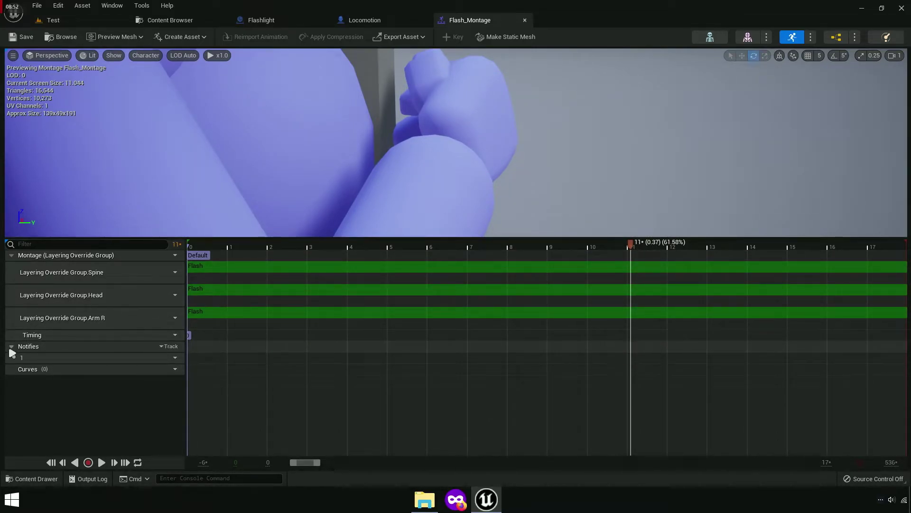
Step: Add a Play Sound notify on the Notifies track at frame 11
right_click(631, 360)
mouse_move(675, 383)
type("play")
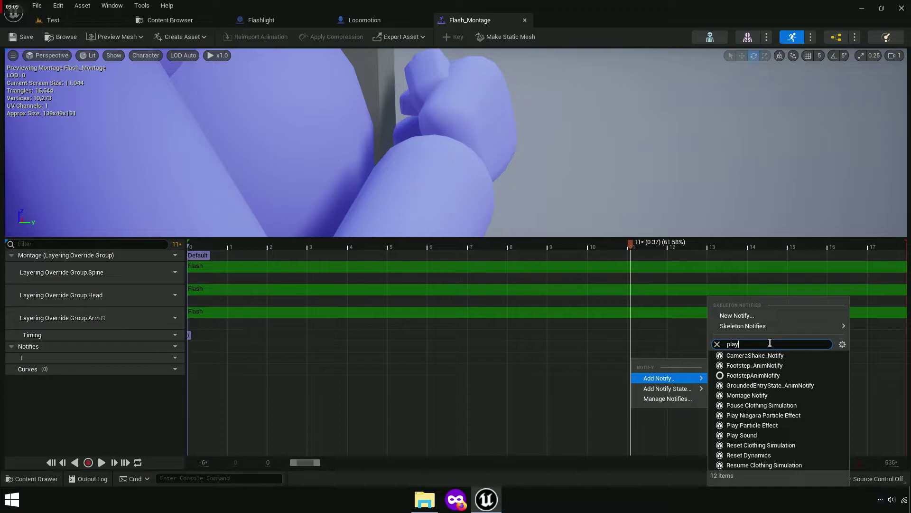
type(" sound")
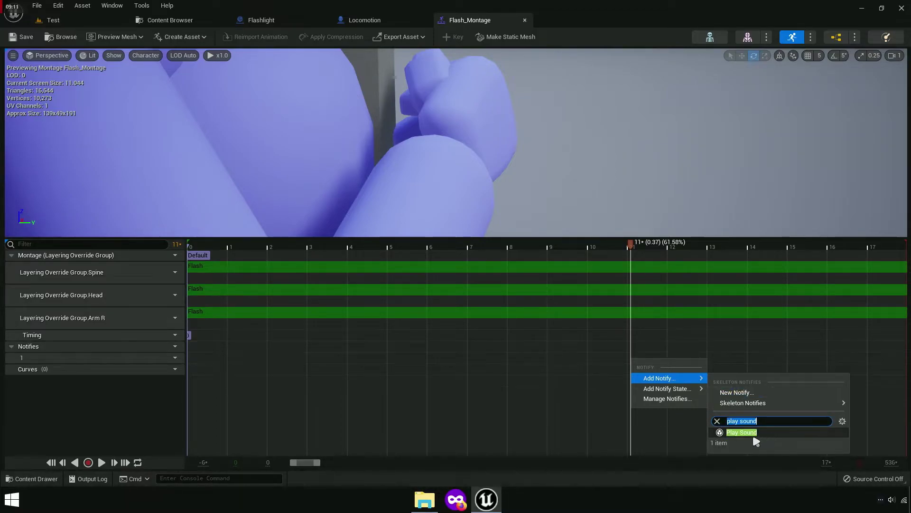
left_click(747, 432)
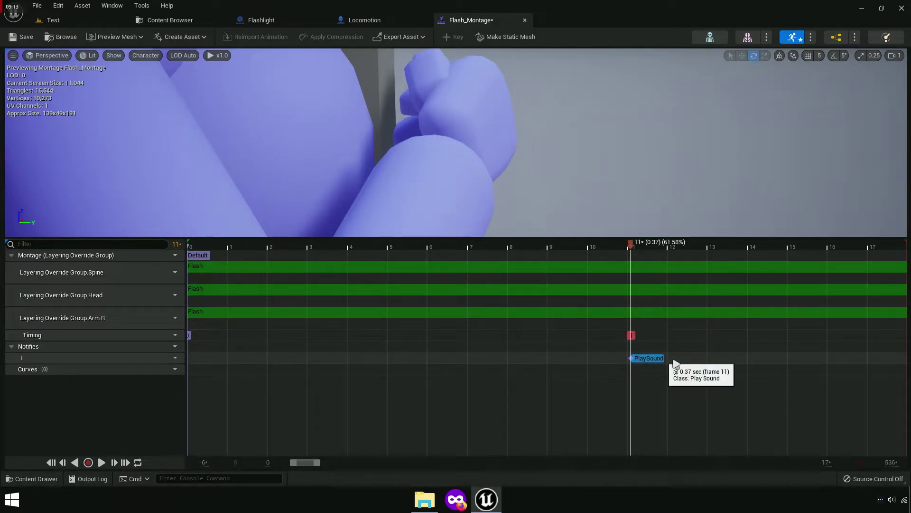
Step: Set the notify's Sound to the Click wave and browse to it in the Content Browser
left_click_drag(904, 108, 527, 109)
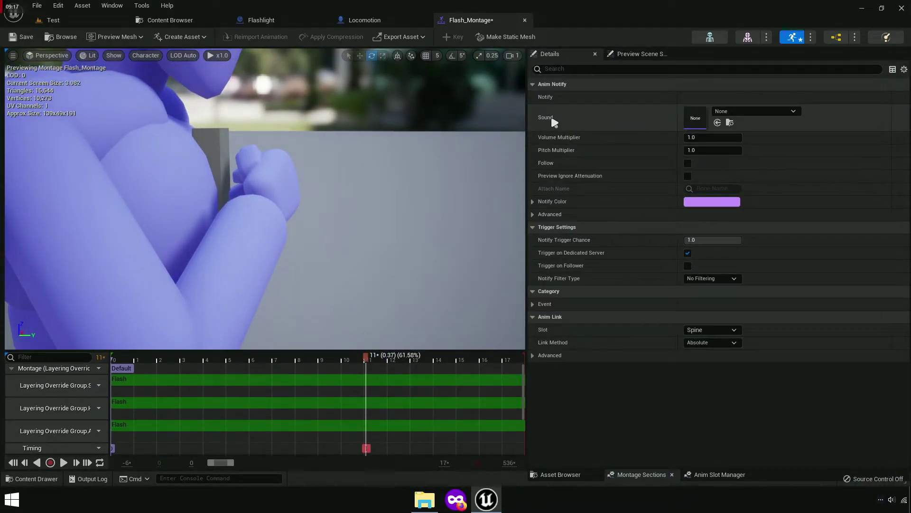
left_click(760, 111)
type("Cli")
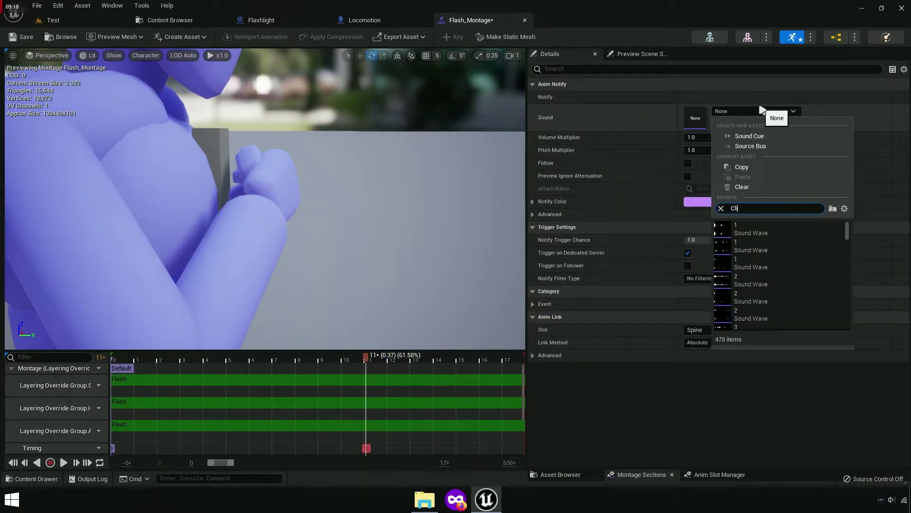
type("ck")
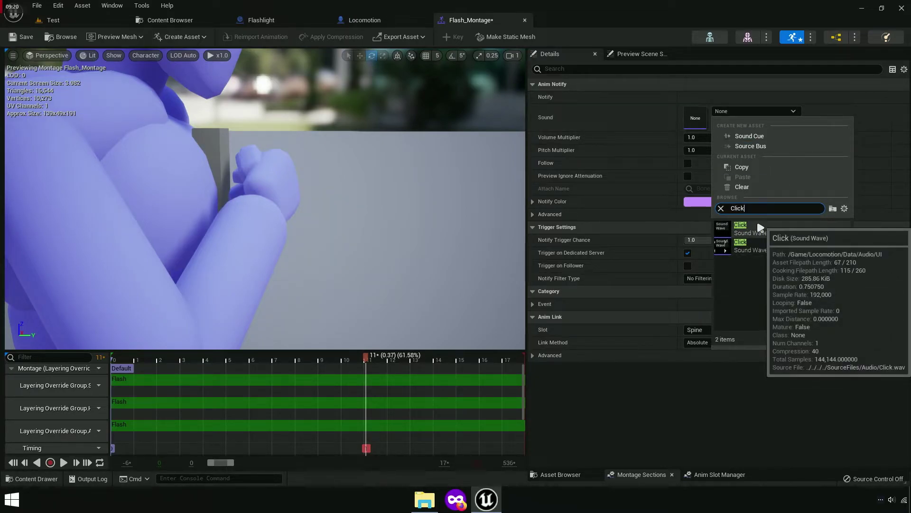
left_click(756, 224)
left_click(726, 123)
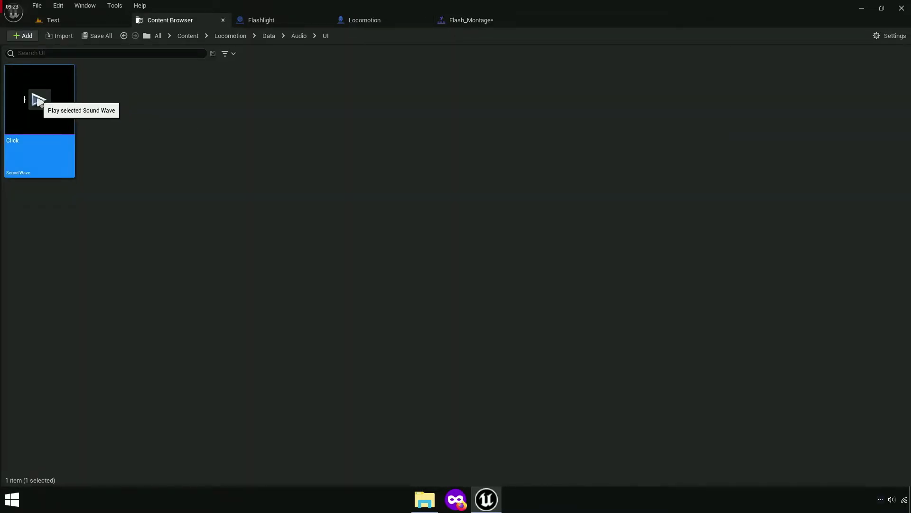
Step: Preview the Click sound wave in the Content Browser
left_click(39, 101)
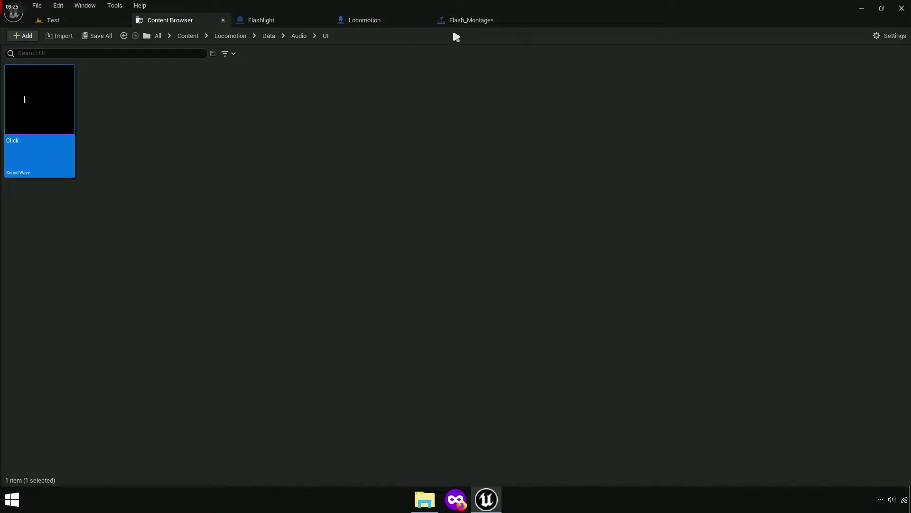
left_click(463, 20)
left_click(176, 20)
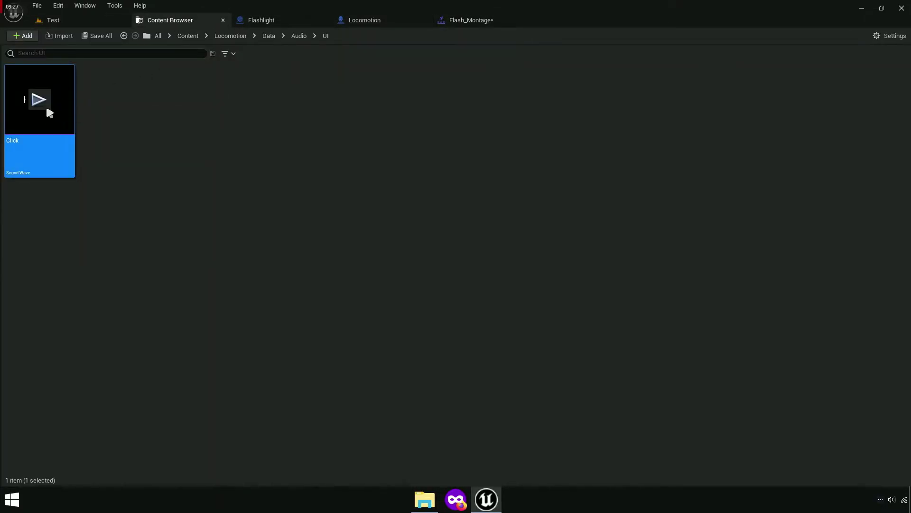
Step: Create Click_Cue from the Click wave and open it in the Sound Cue editor
right_click(55, 124)
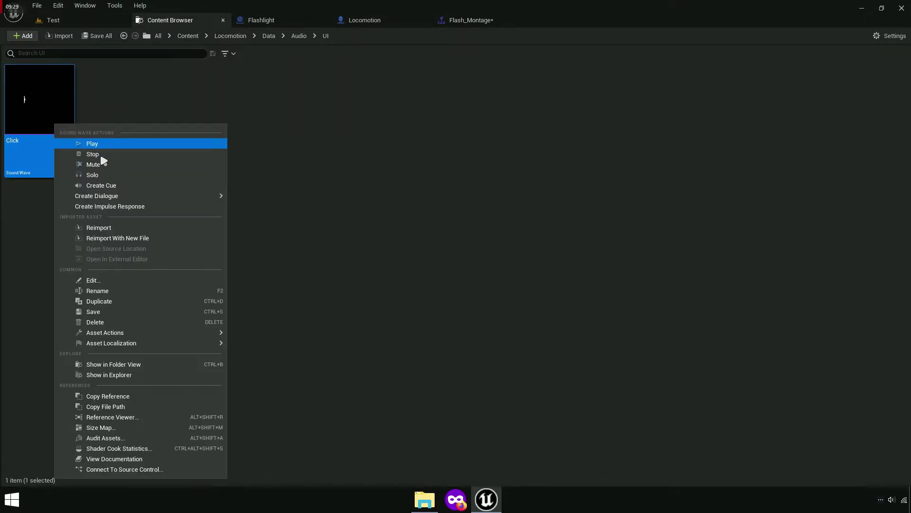
mouse_move(96, 197)
left_click(119, 187)
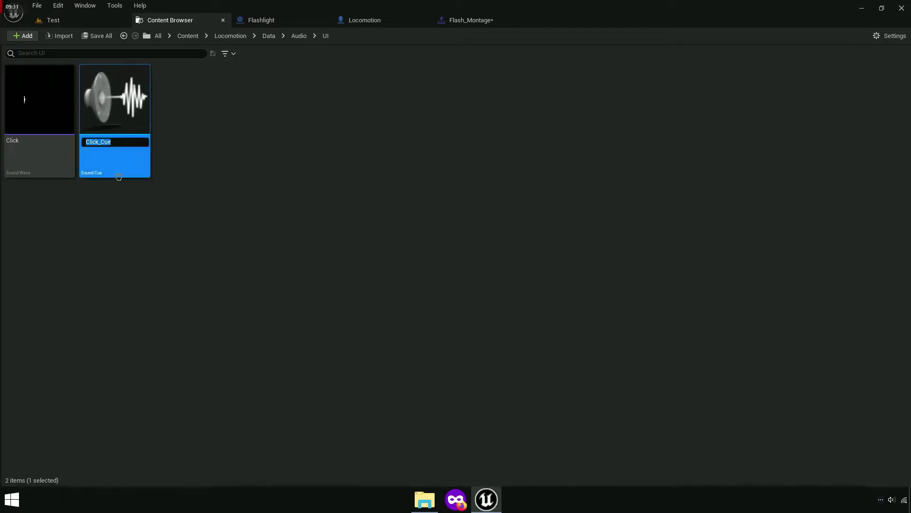
key("Return")
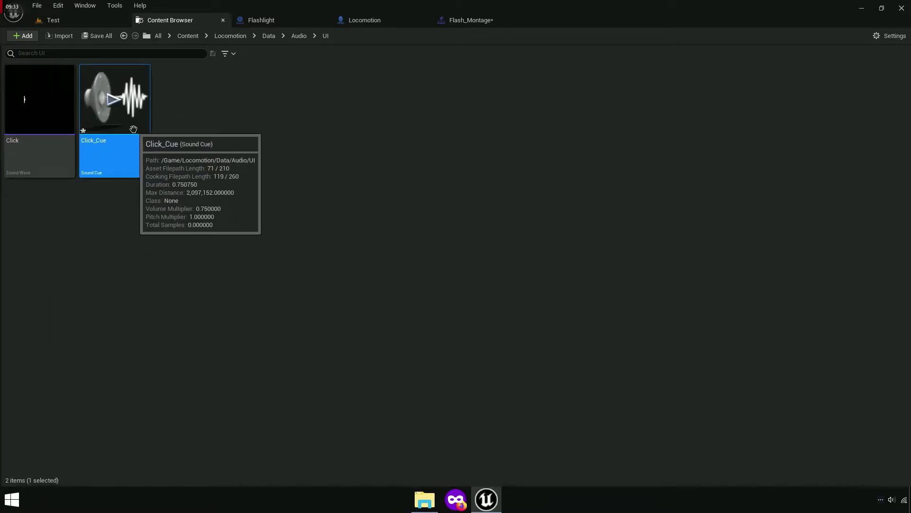
double_click(133, 130)
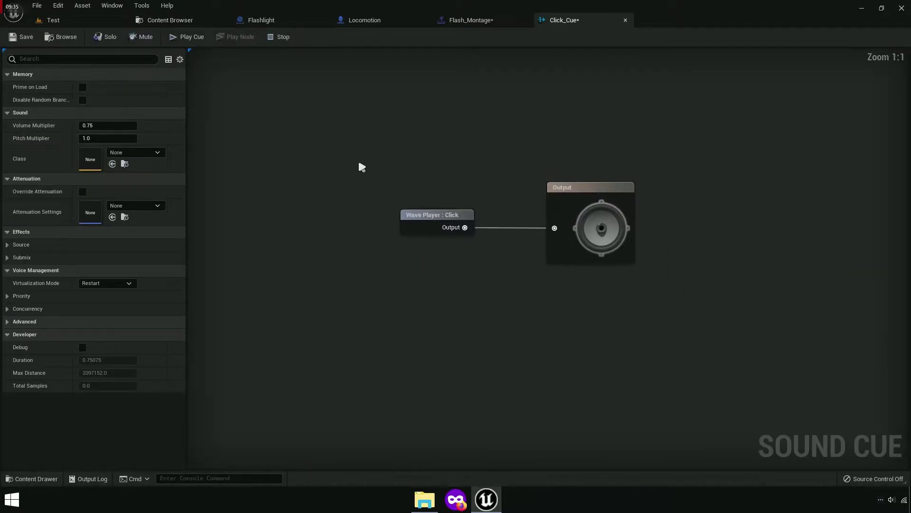
Step: Insert a Modulator node between the Wave Player and Output
scroll(435, 265, "up", 5)
left_click_drag(487, 198, 511, 244)
type("mod")
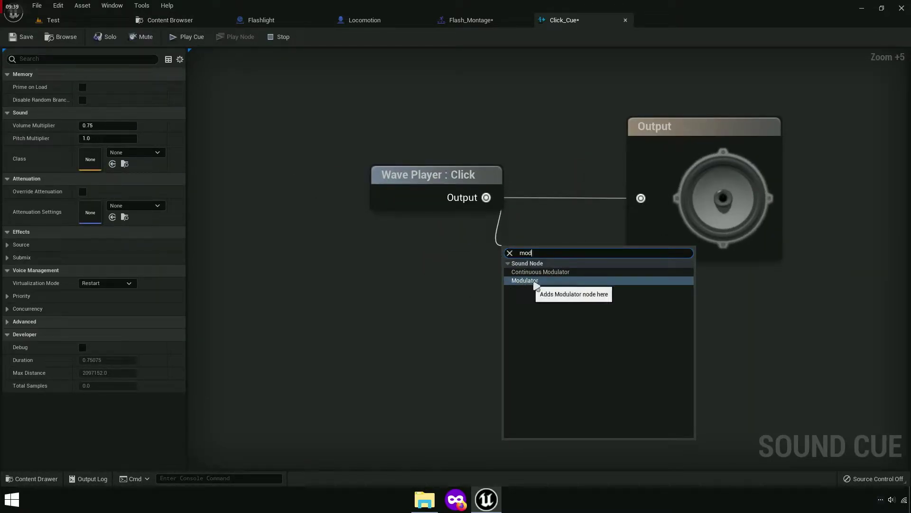
left_click(525, 280)
left_click_drag(533, 253, 549, 175)
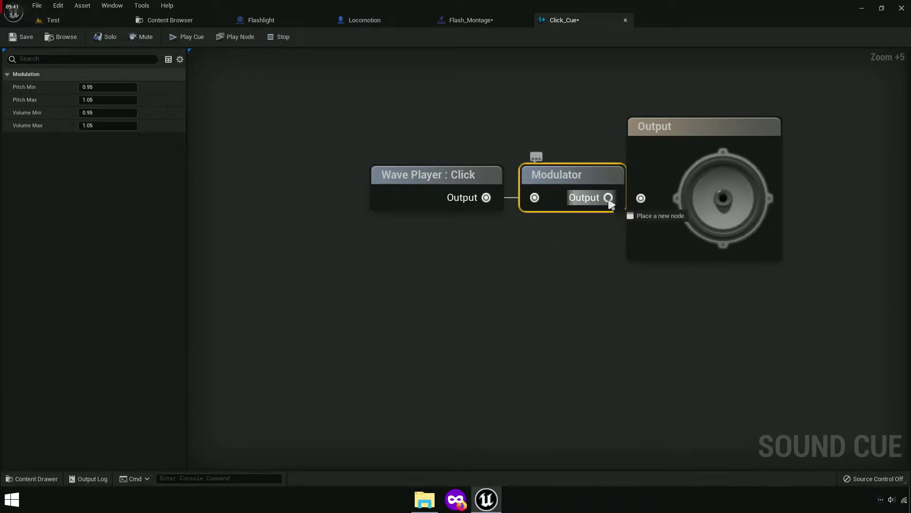
left_click_drag(610, 204, 641, 198)
left_click_drag(677, 204, 702, 204)
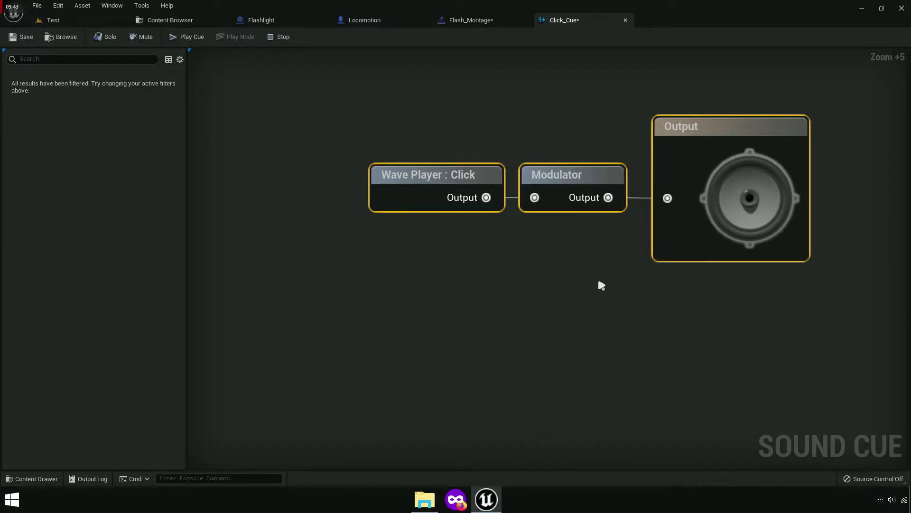
Step: Set the Modulator's Volume Min and Max to 5.0 and return to the Content Browser
left_click(546, 190)
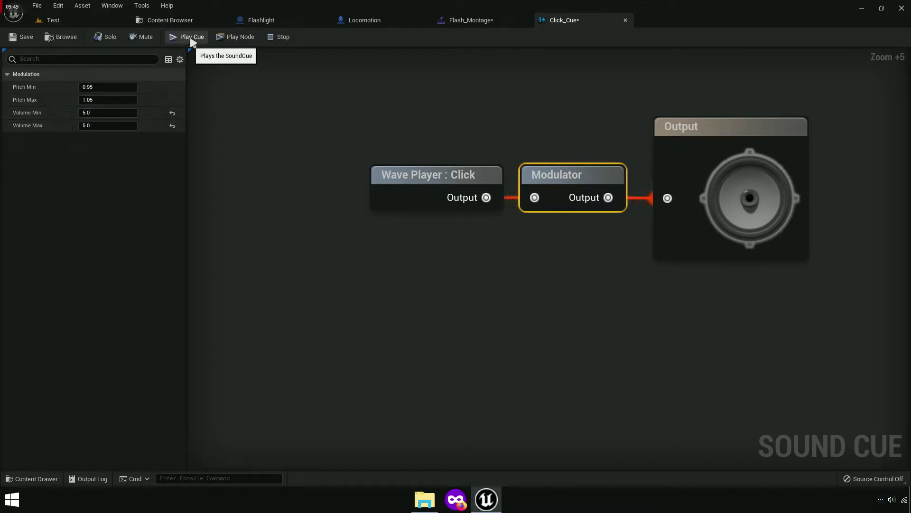
left_click(385, 161)
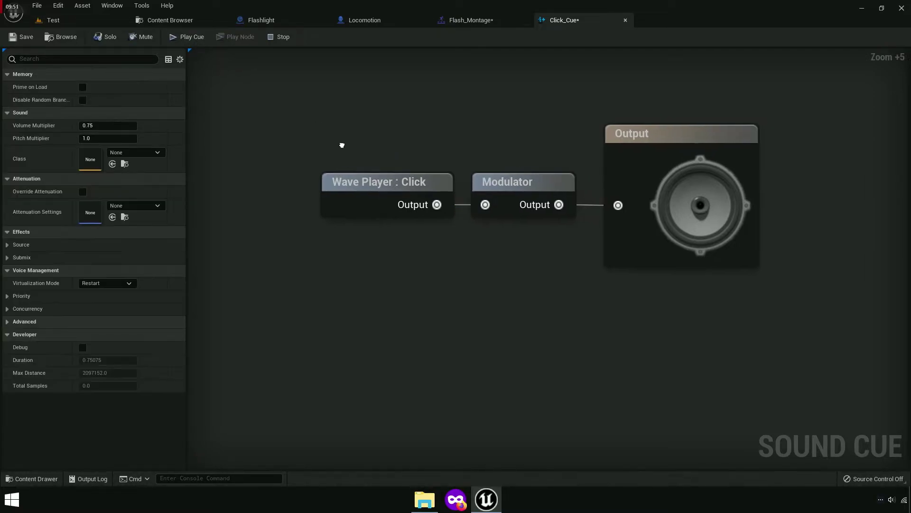
left_click(190, 20)
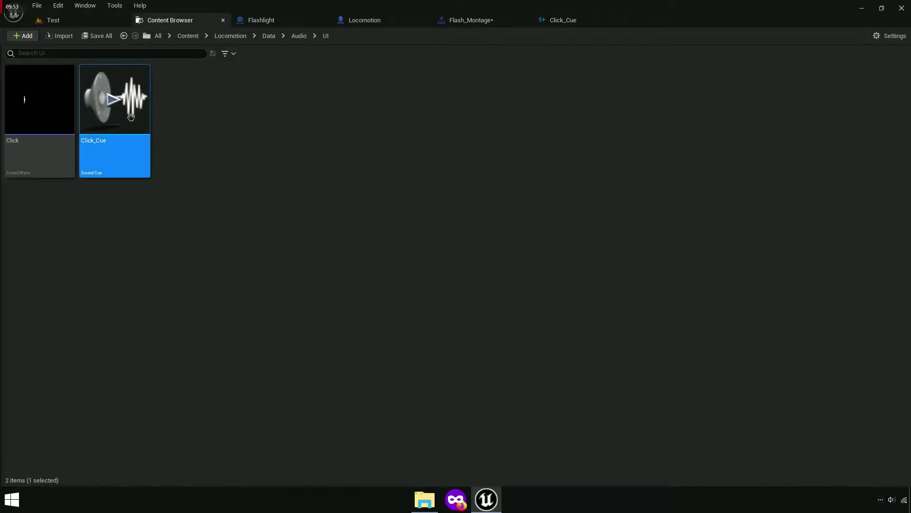
left_click_drag(115, 102, 449, 88)
left_click(349, 99)
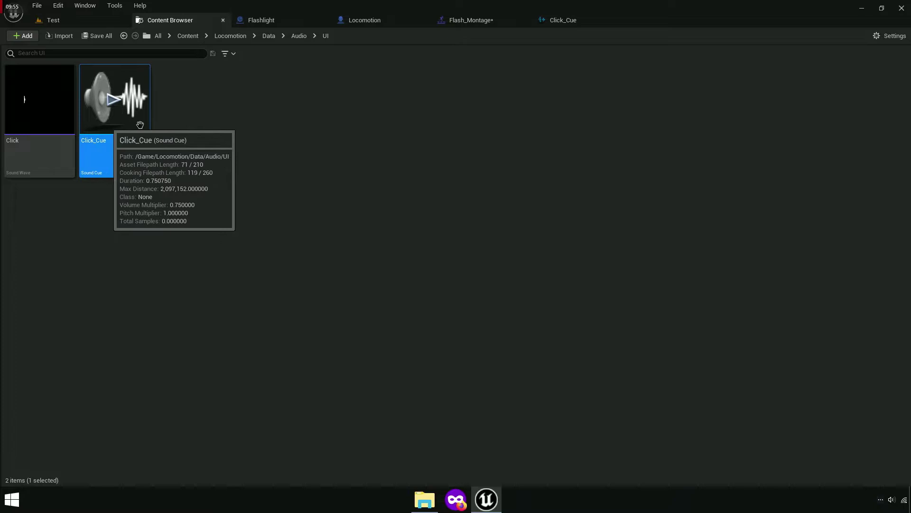
Step: Set Flash_Montage's Play Sound notify to Click_Cue and launch a standalone play-test of the level
left_click(464, 21)
left_click(718, 123)
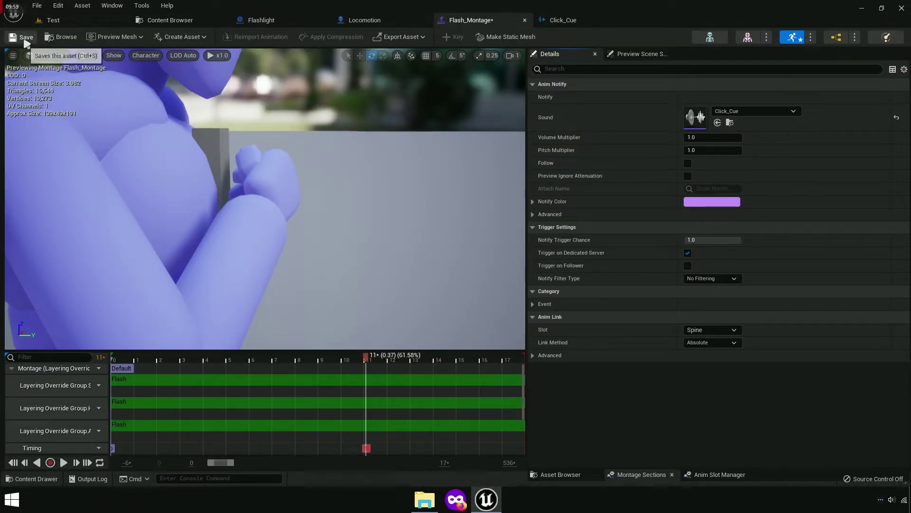
left_click(74, 19)
left_click(201, 37)
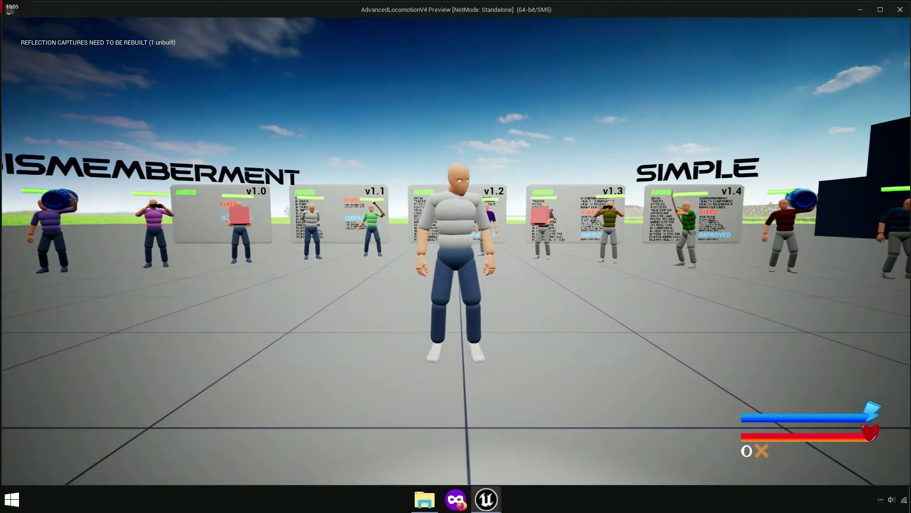
Step: Walk the character right with D, run with Shift, and steer toward the dark buildings with W
key("d")
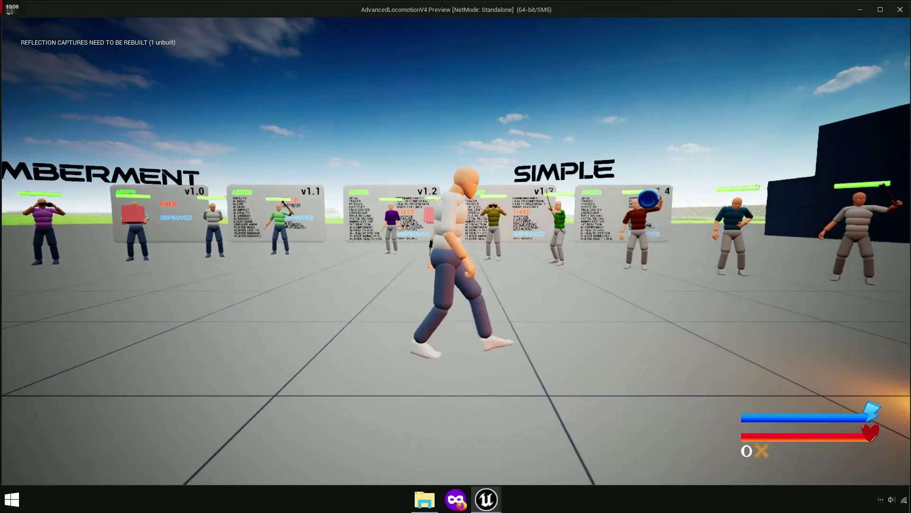
key("shift")
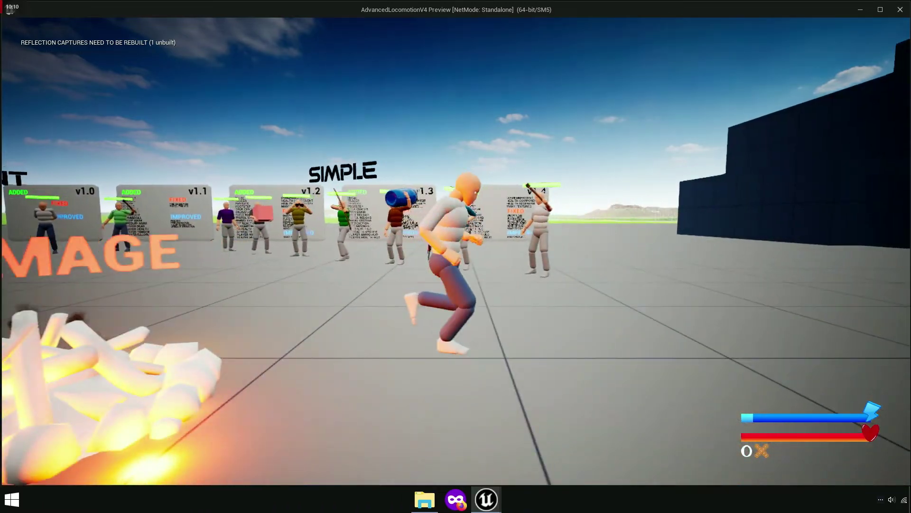
key("w")
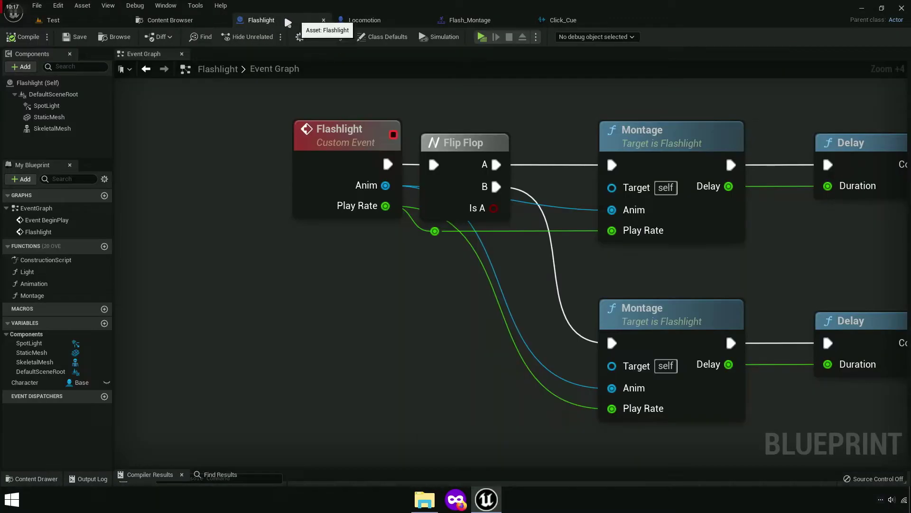
Step: Close Flash_Montage and shift the Montage, Delay and Light node rows further right
left_click(424, 20)
left_click(425, 20)
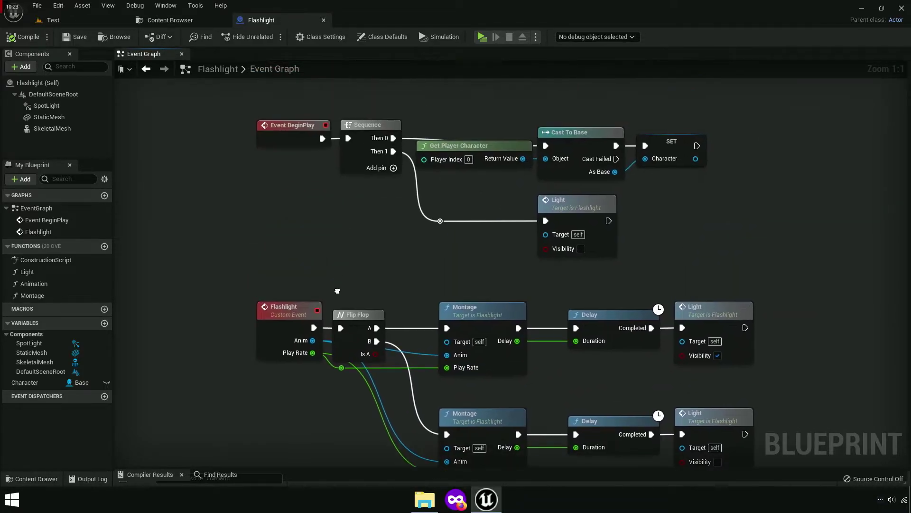
right_click_drag(338, 285, 292, 188)
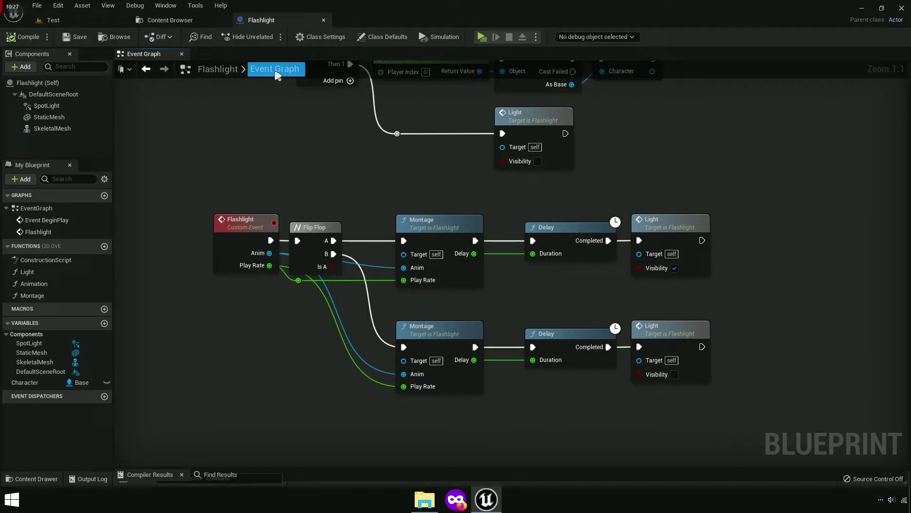
right_click_drag(346, 164, 305, 181)
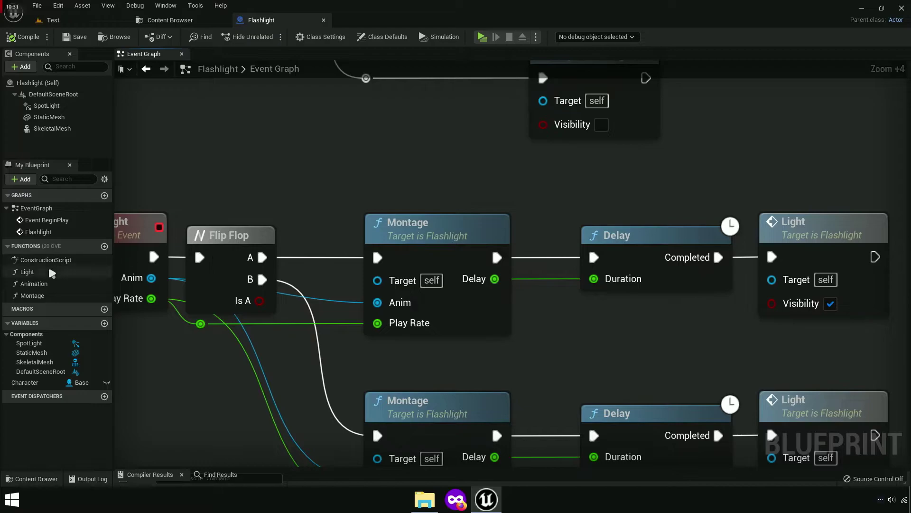
scroll(325, 237, "down", 6)
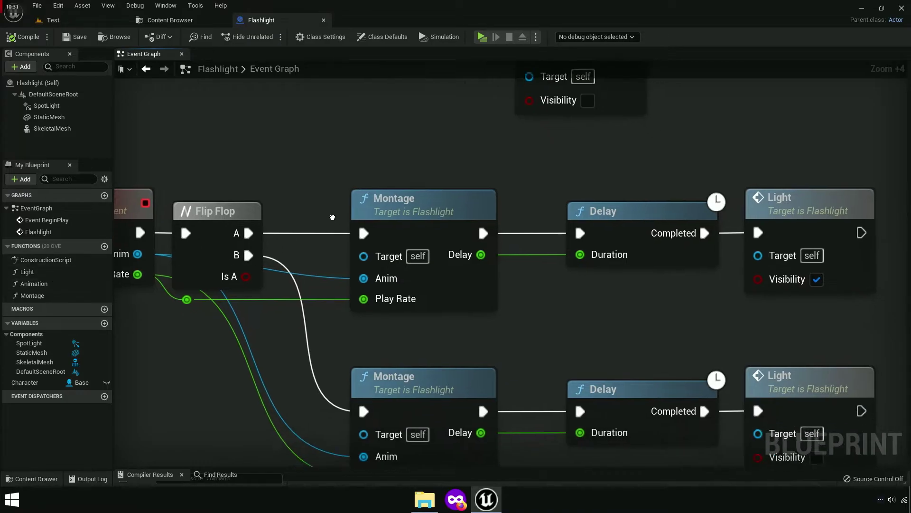
left_click_drag(305, 189, 599, 344)
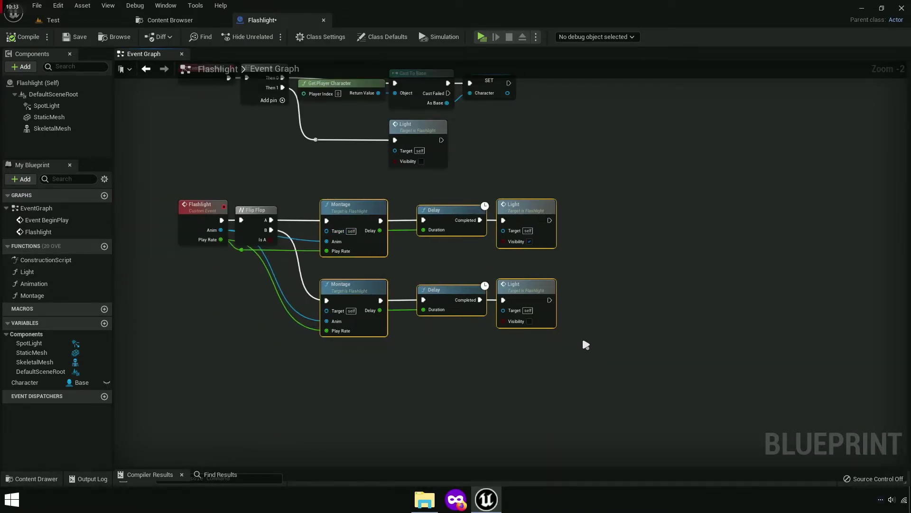
left_click_drag(349, 285, 480, 285)
left_click(347, 298)
Step: Add reroute points on the lower Montage's Play Rate and Anim wires and drag them below
scroll(332, 285, "up", 3)
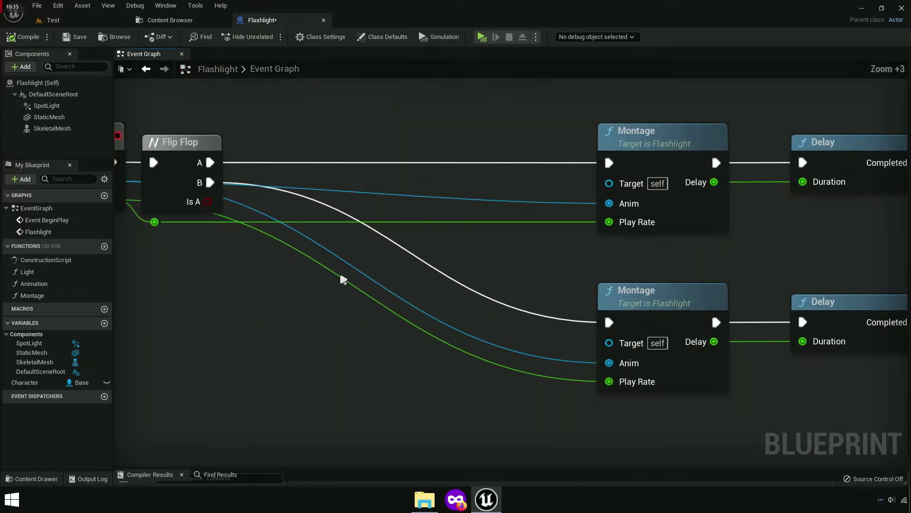
scroll(342, 282, "up", 2)
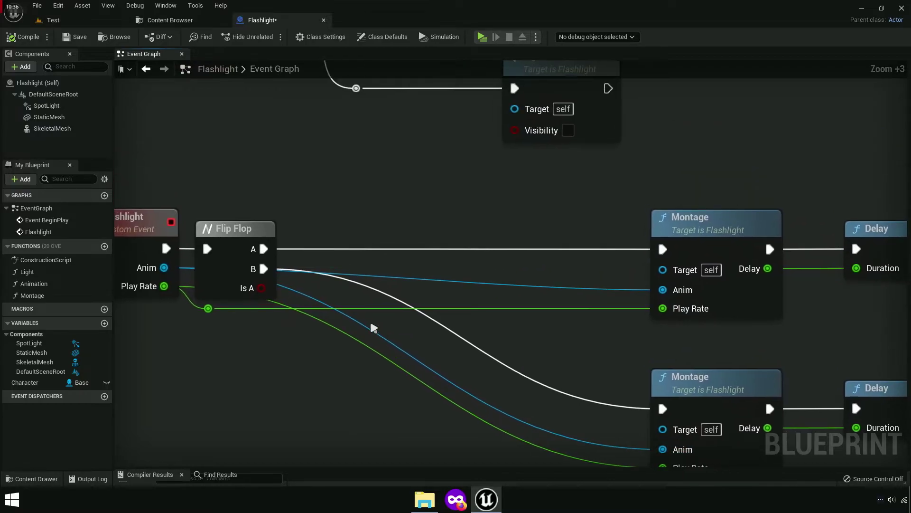
double_click(371, 353)
right_click_drag(372, 353, 444, 323)
left_click_drag(440, 309, 213, 437)
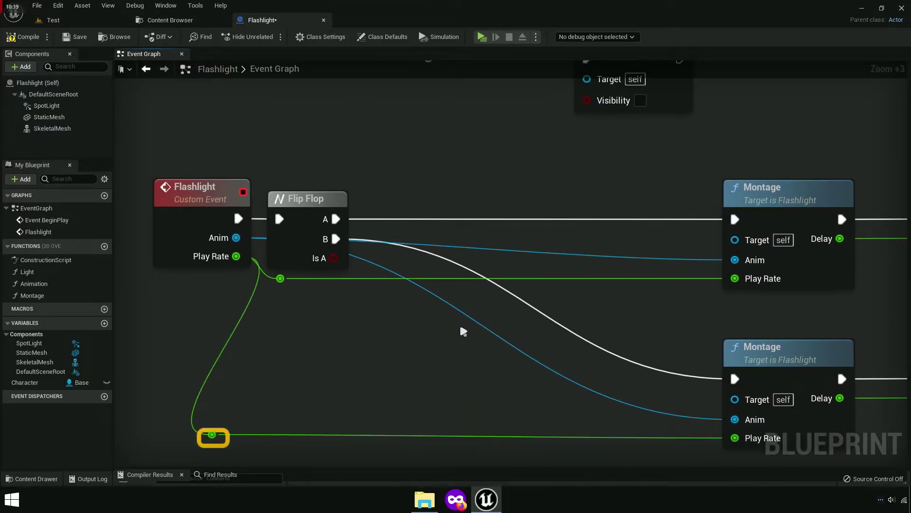
double_click(472, 323)
left_click_drag(473, 323, 257, 400)
right_click_drag(474, 303, 463, 303)
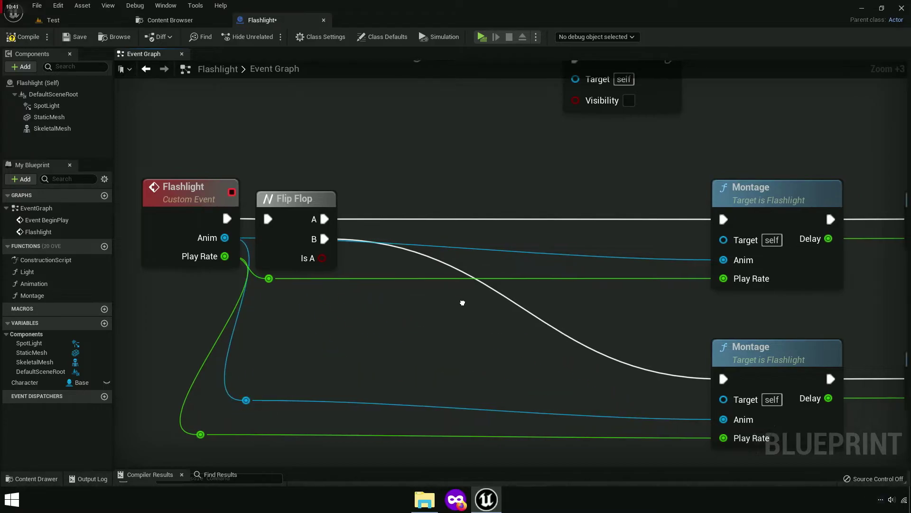
scroll(518, 309, "up", 4)
Step: Place a Character variable getter and pull a Get Desired Gait node from it
right_click_drag(245, 286, 340, 291)
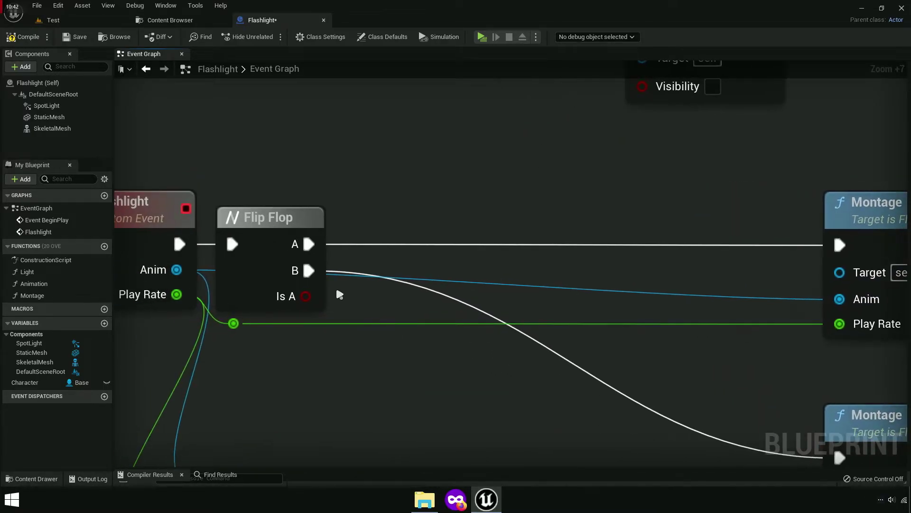
left_click_drag(309, 244, 328, 242)
left_click_drag(385, 194, 258, 255)
right_click_drag(258, 254, 279, 279)
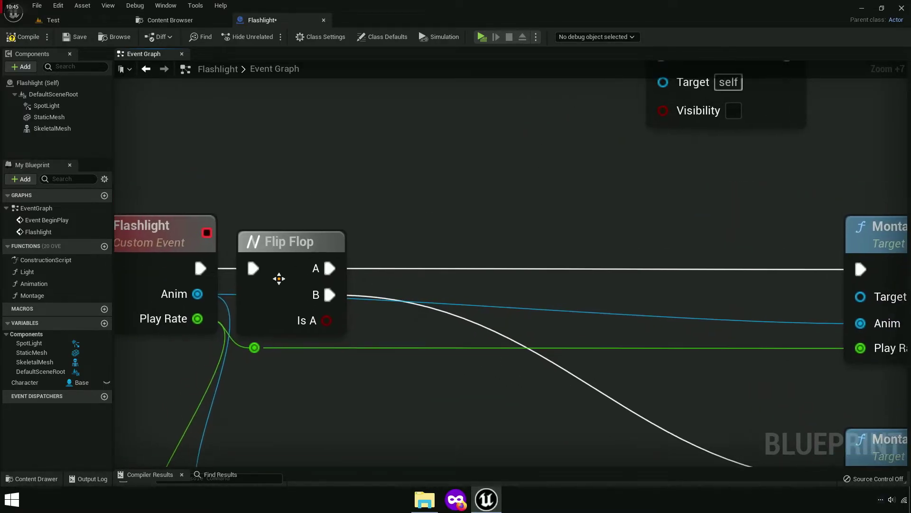
left_click_drag(390, 236, 437, 253)
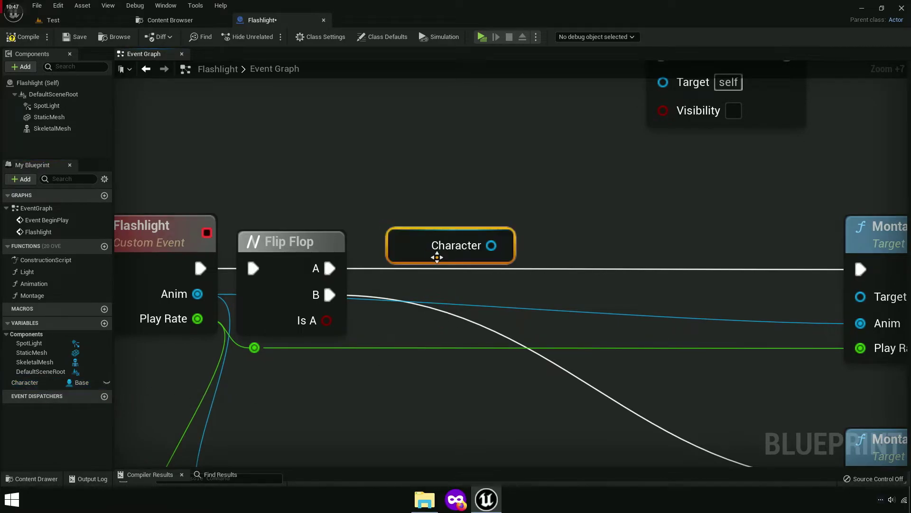
left_click_drag(491, 245, 560, 238)
type("getoverla")
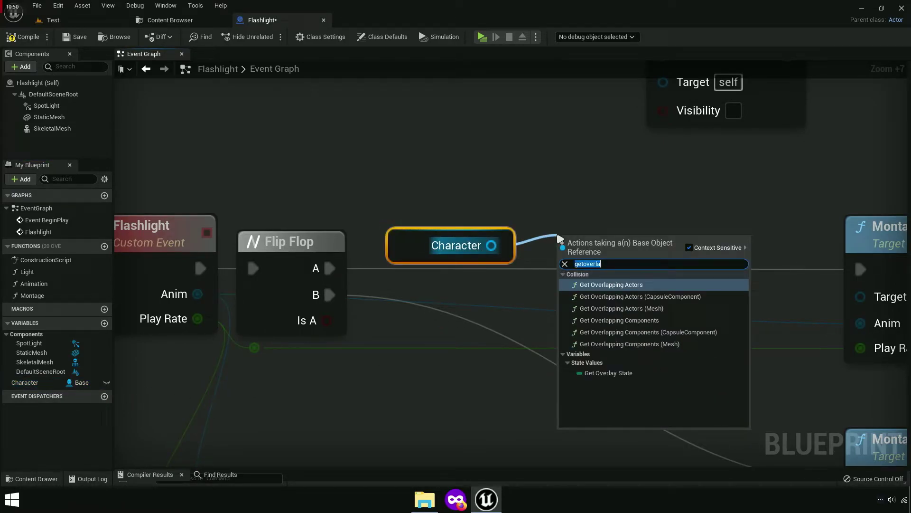
key("BackSpace")
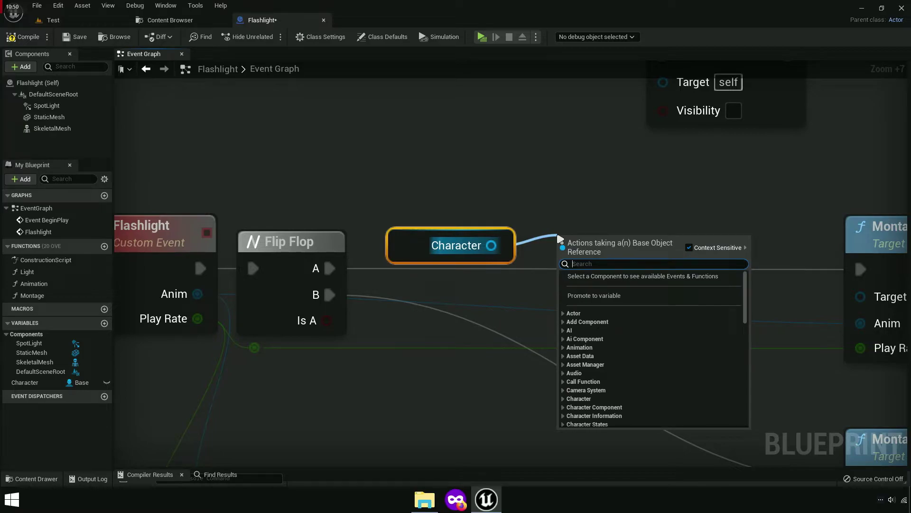
type("getdesi")
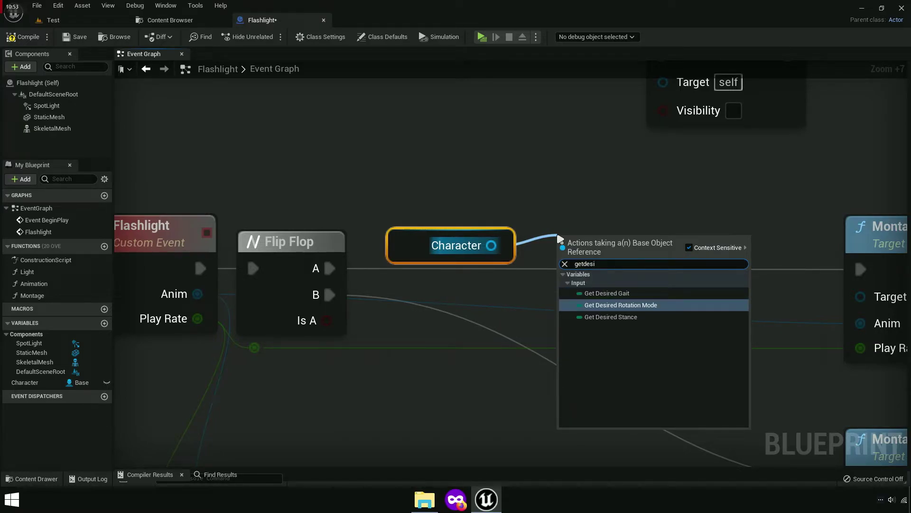
type("red ga")
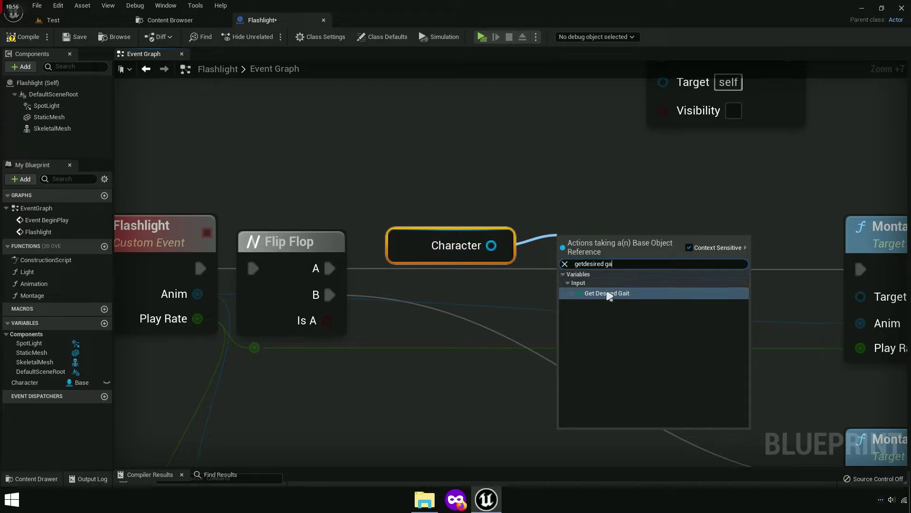
left_click(610, 294)
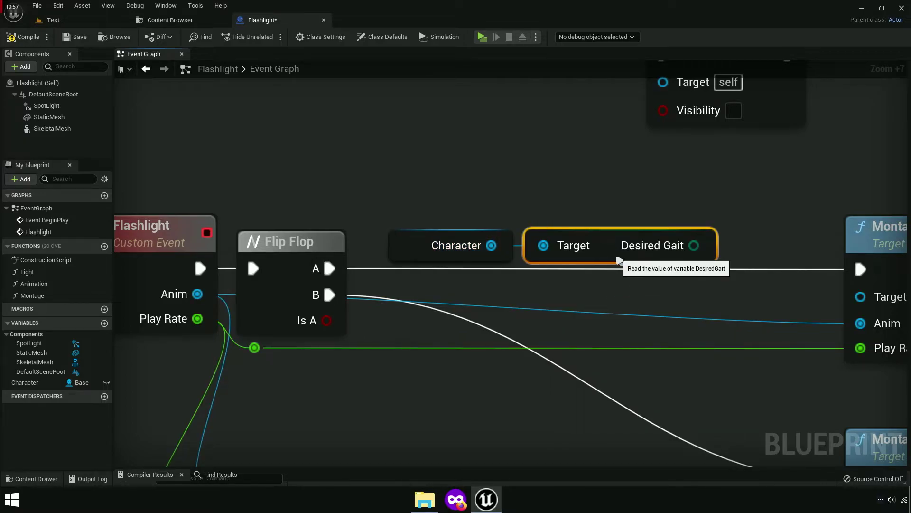
Step: Compare the Desired Gait against Walking with an Equal (Enum) node
mouse_move(617, 252)
right_mouse_down()
mouse_move(515, 309)
mouse_move(291, 232)
right_mouse_up()
scroll(502, 297, "down", 5)
scroll(352, 268, "down", 5)
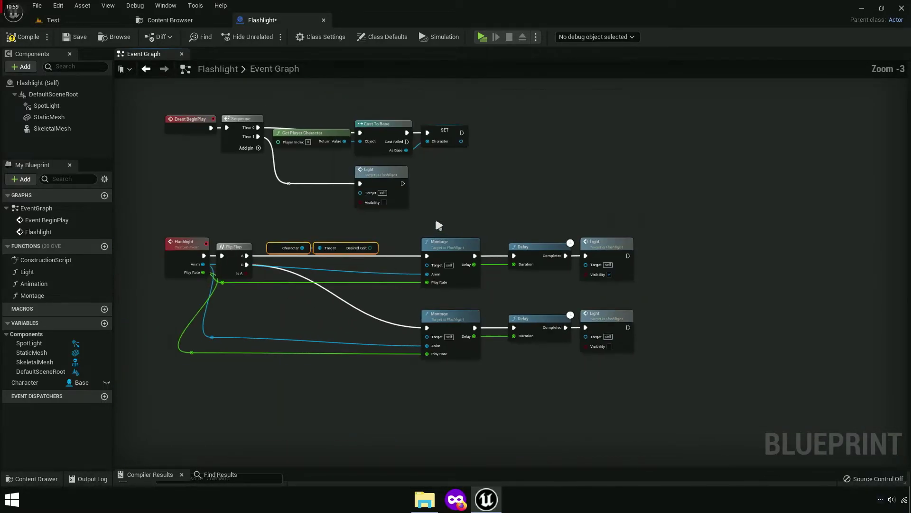
right_click_drag(435, 216, 435, 141)
right_click_drag(397, 268, 465, 388)
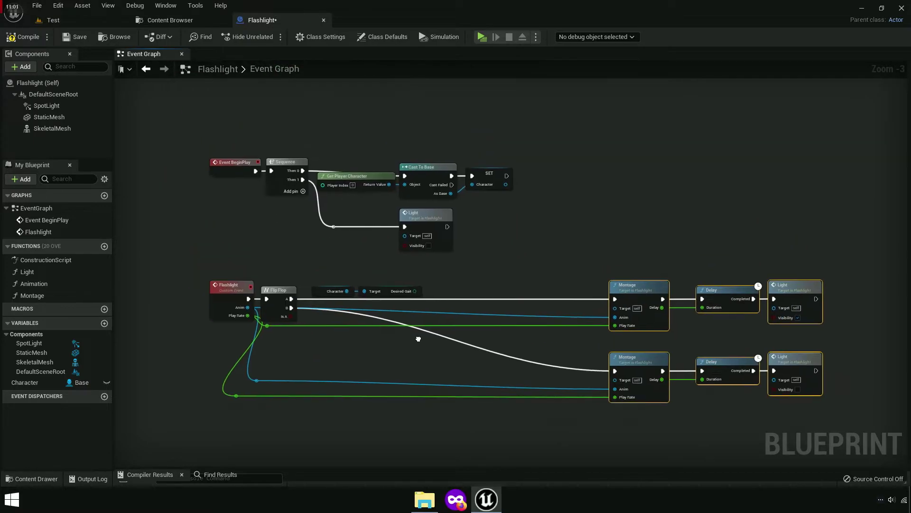
scroll(469, 333, "up", 6)
left_click_drag(449, 265, 494, 262)
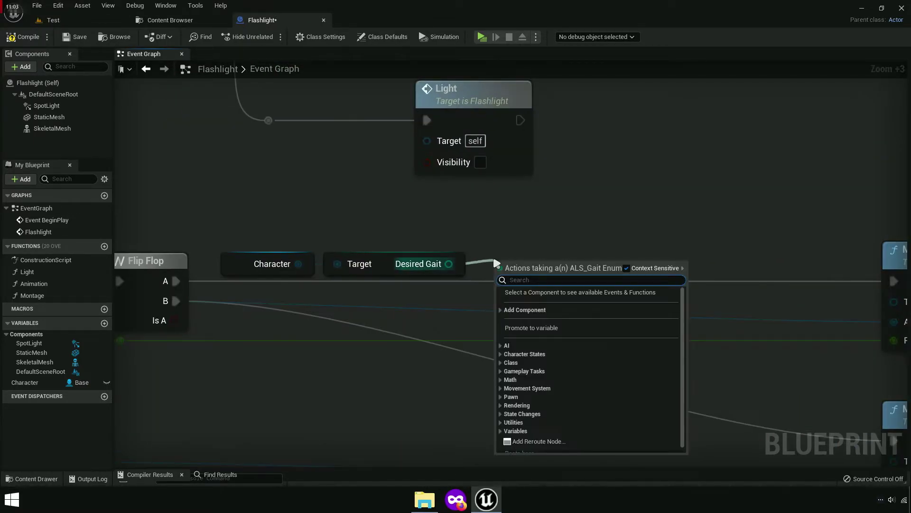
type("enum equa")
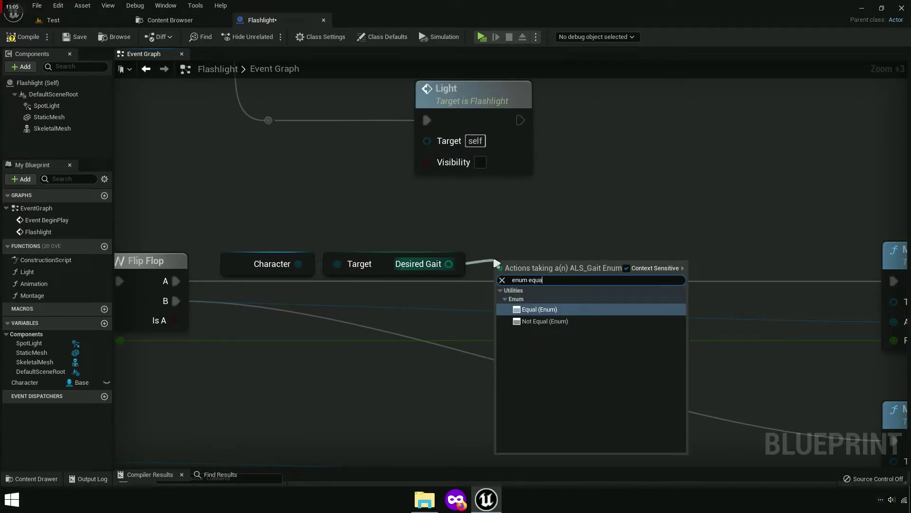
key("Home")
key("Delete")
key("Delete")
key("Delete")
type("al")
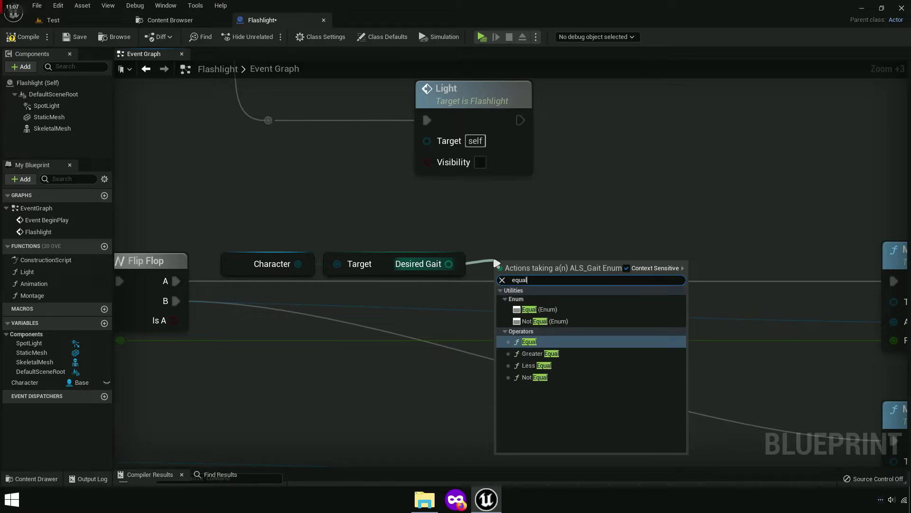
type(" enum")
left_click(539, 312)
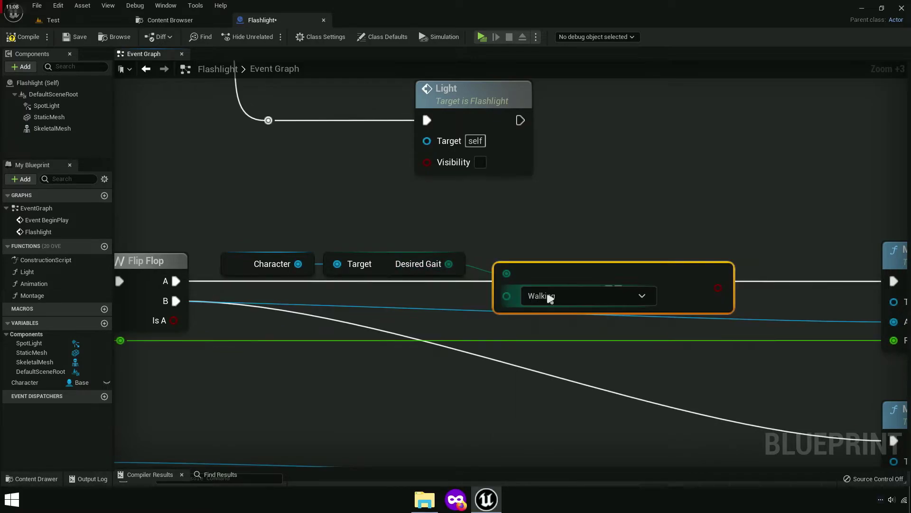
left_click_drag(314, 237, 606, 325)
left_click(607, 324)
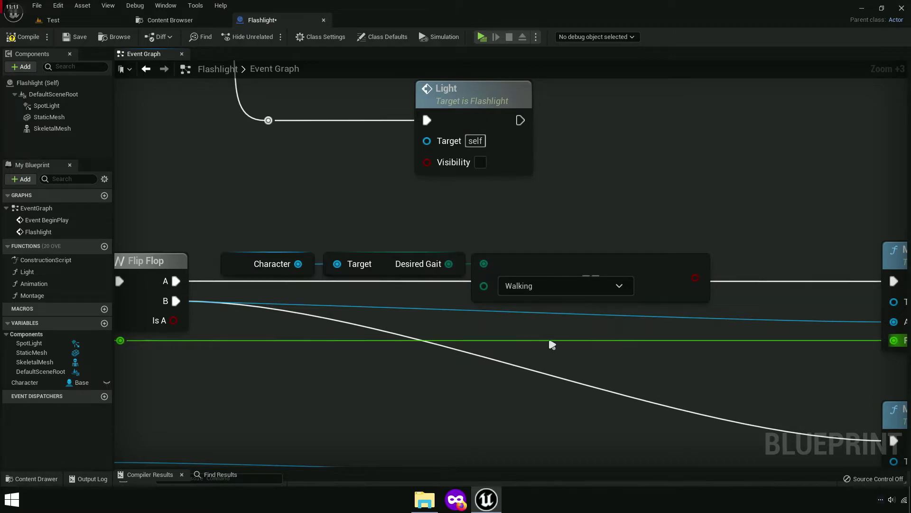
Step: Add a Branch on the comparison, True into the upper Montage, fed from Flip Flop A
scroll(548, 337, "up", 4)
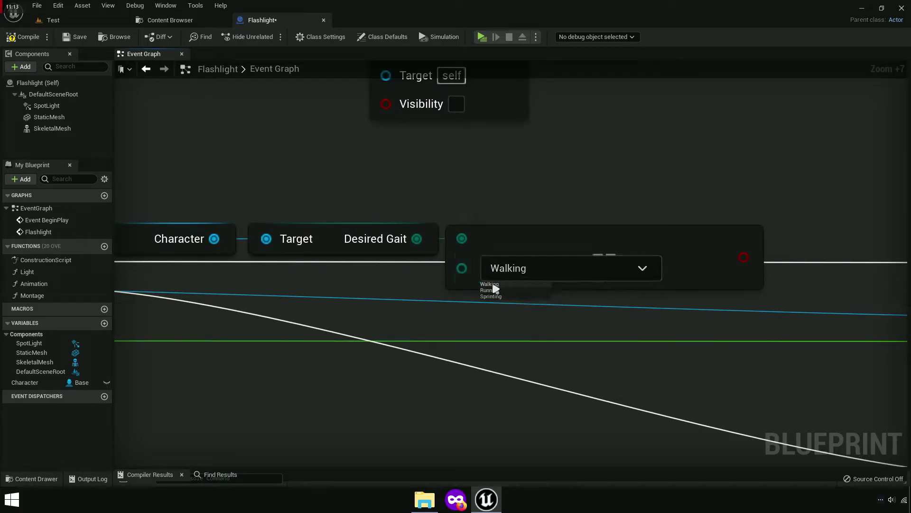
right_click_drag(753, 331, 533, 301)
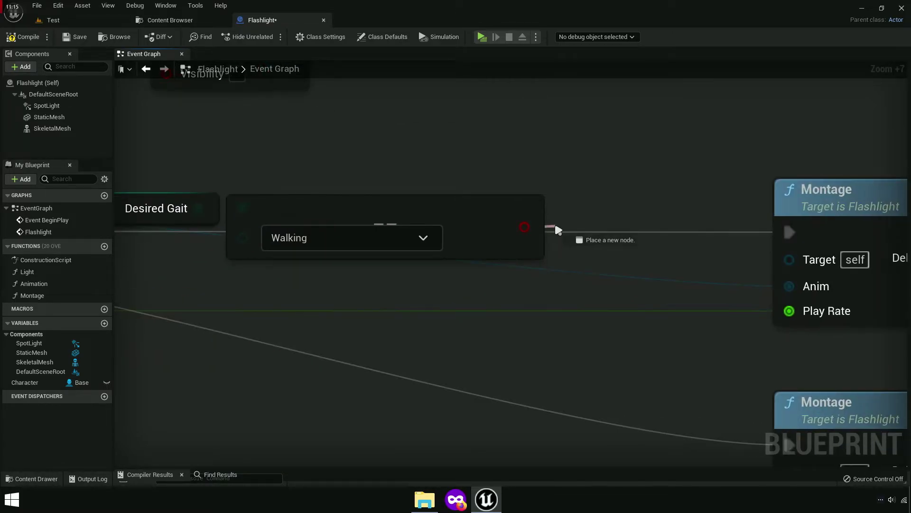
left_click_drag(524, 227, 584, 211)
type("bra")
left_click(624, 259)
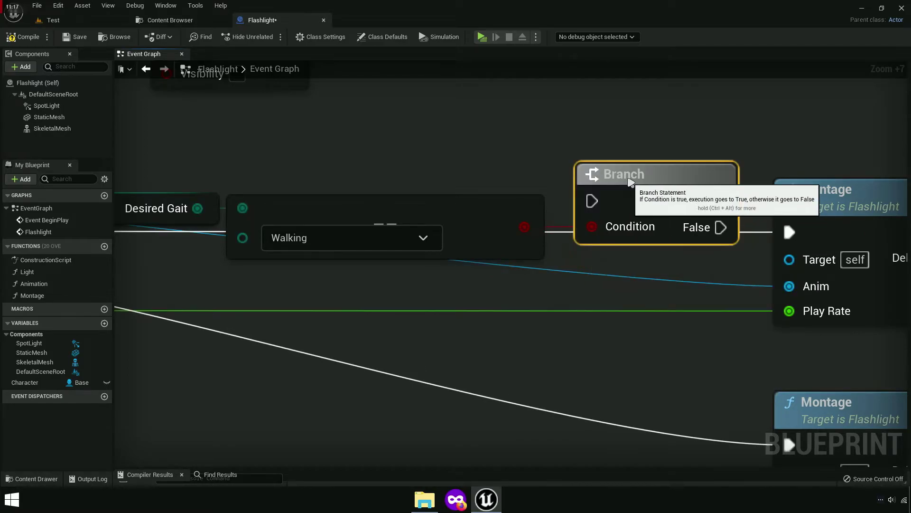
left_click_drag(705, 200, 798, 237)
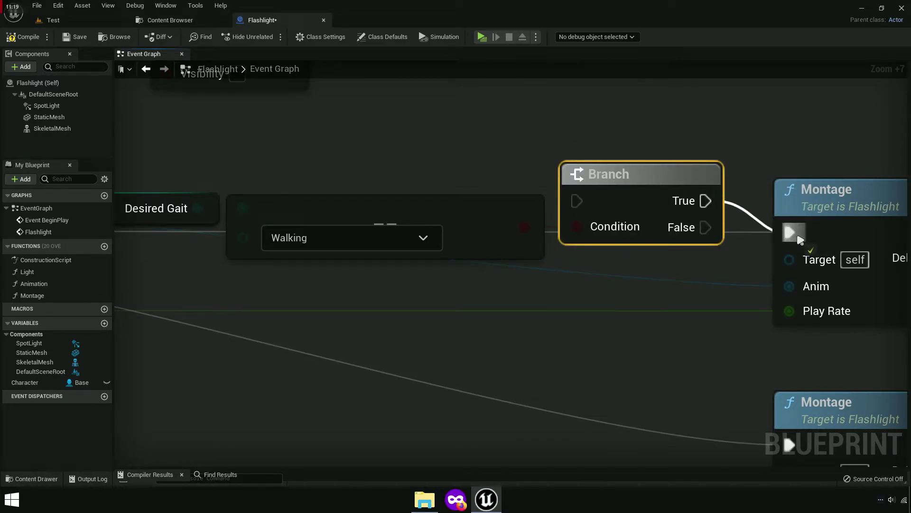
scroll(551, 292, "down", 6)
right_click_drag(579, 234, 712, 239)
left_click_drag(702, 238, 238, 257)
left_click_drag(298, 207, 687, 296)
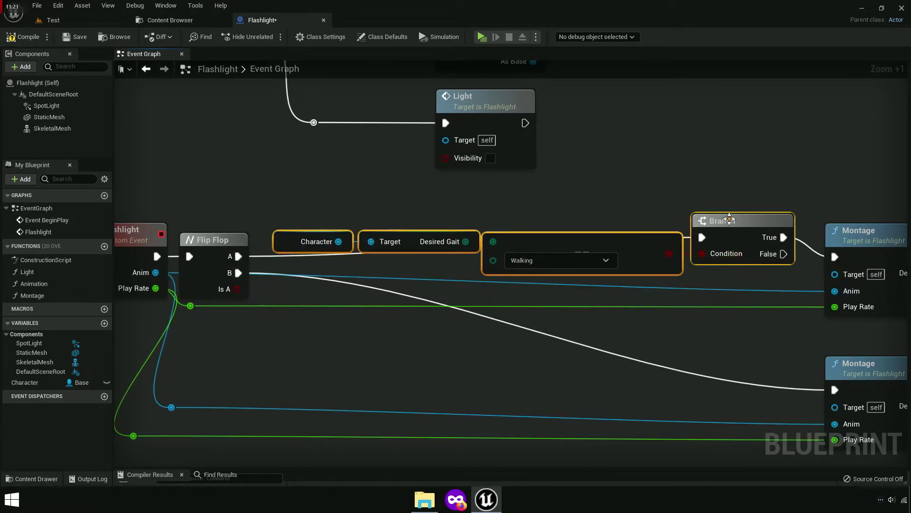
Step: Add a reroute point on the Flip Flop B wire and move it left to tidy it
left_click_drag(729, 219, 720, 238)
right_click_drag(725, 309, 713, 258)
double_click(540, 299)
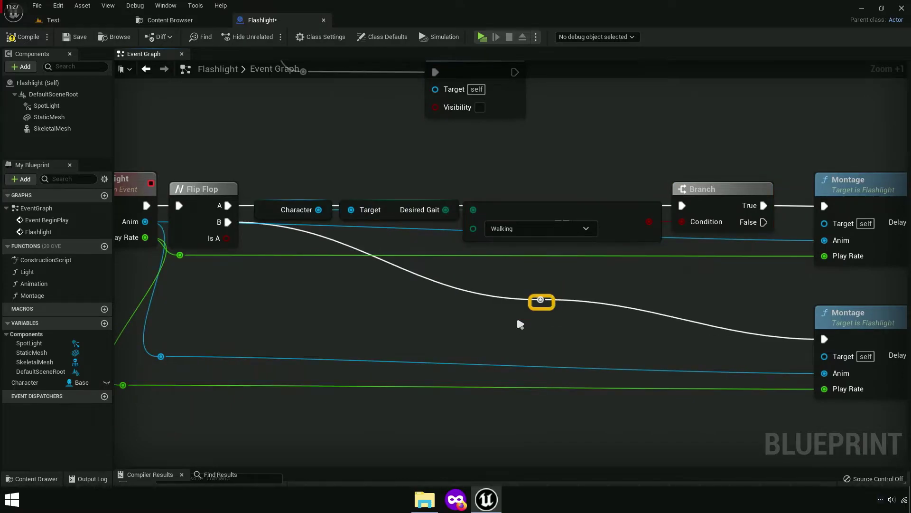
left_click_drag(552, 305, 296, 334)
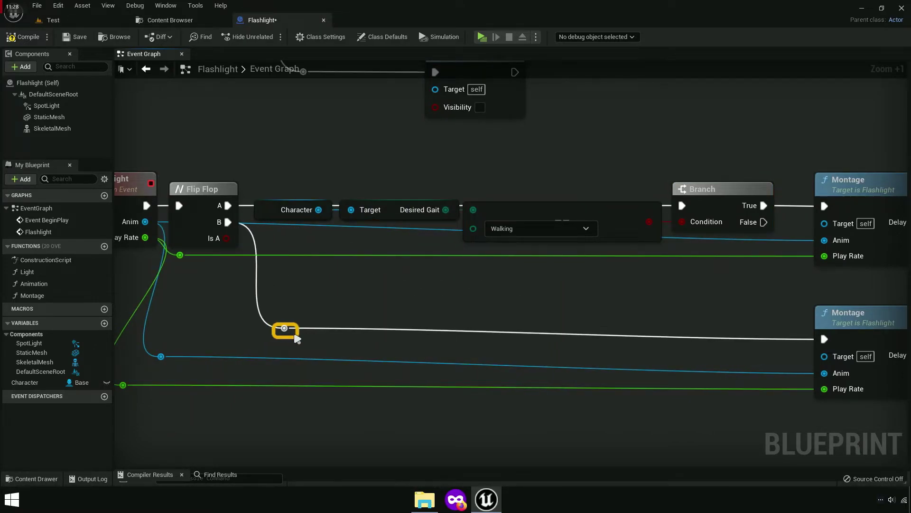
scroll(522, 314, "down", 4)
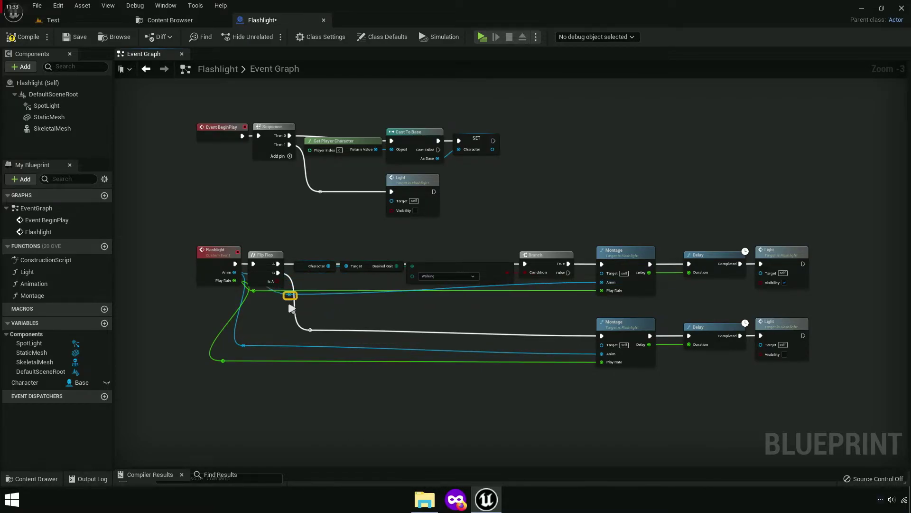
right_click_drag(440, 308, 330, 299)
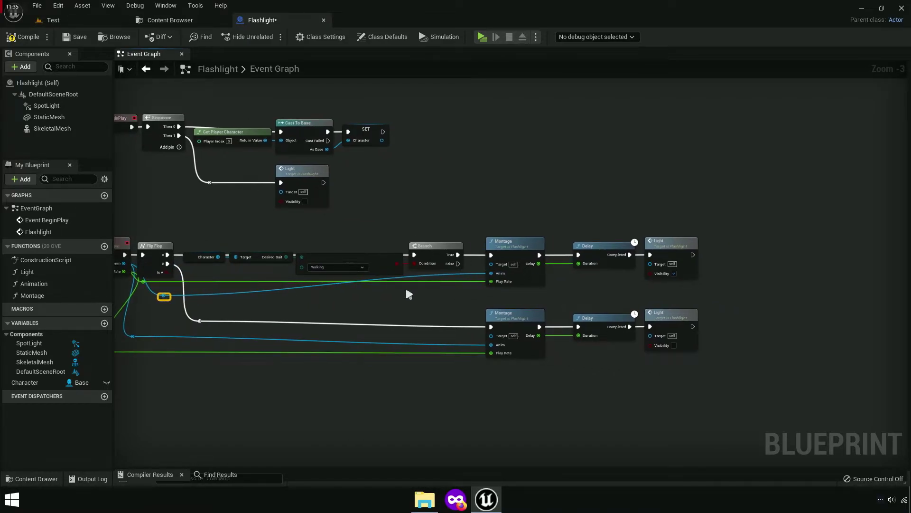
right_click_drag(409, 294, 563, 291)
scroll(572, 274, "up", 3)
Step: Duplicate the gait check nodes below, wiring Flip Flop B in and True to the lower Montage
right_click(593, 243)
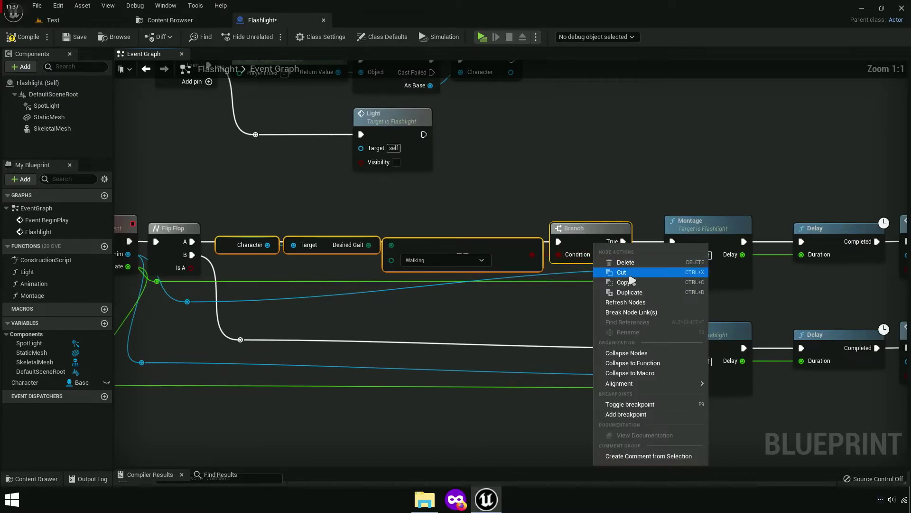
key("Escape")
right_click_drag(356, 343, 472, 315)
key("ctrl+c")
key("ctrl+v")
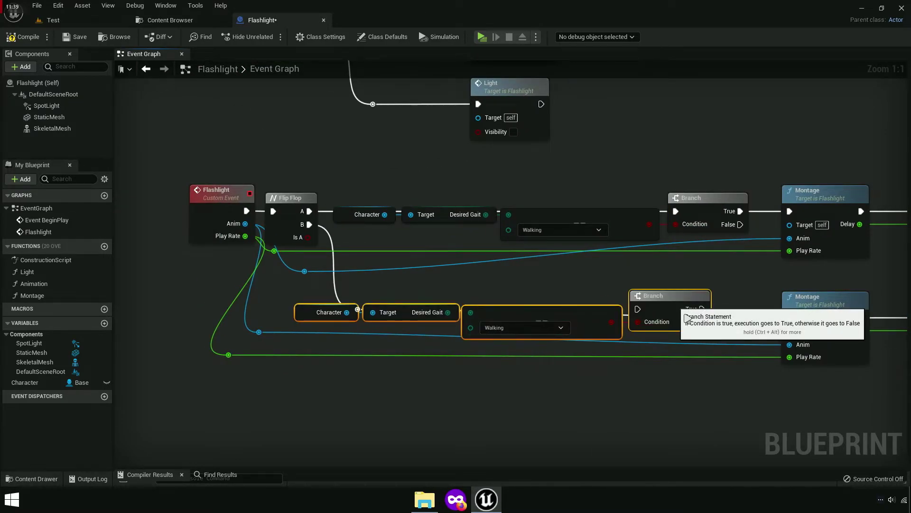
left_click_drag(655, 304, 699, 311)
left_click_drag(748, 325, 792, 321)
mouse_move(712, 311)
left_mouse_down()
mouse_move(712, 304)
mouse_move(318, 242)
left_mouse_up()
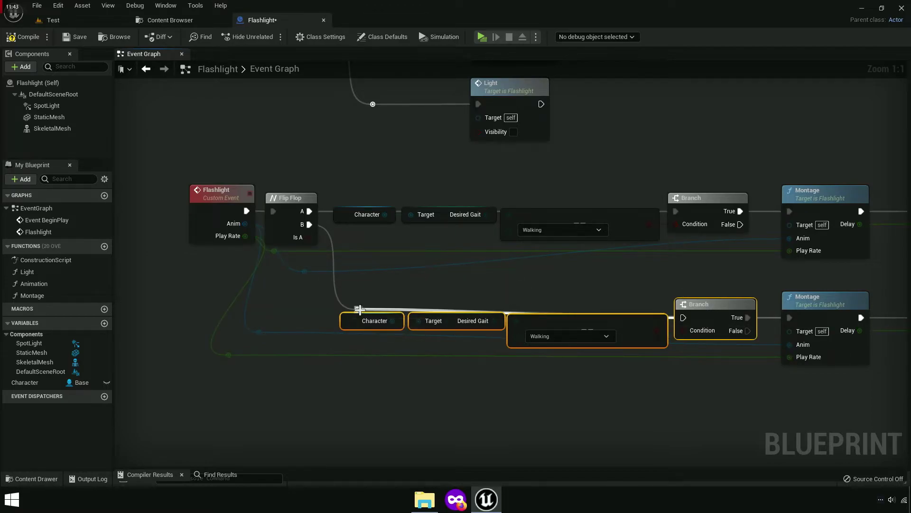
left_click_drag(360, 320, 358, 310)
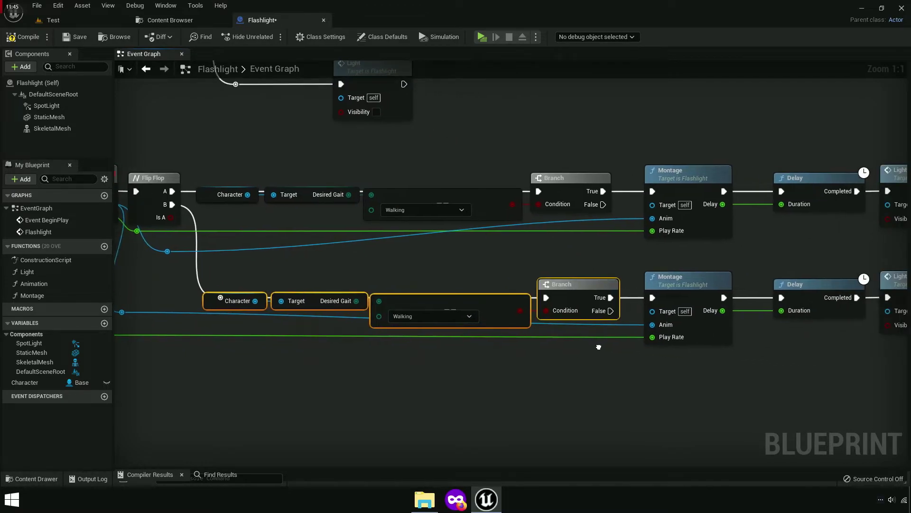
Step: Shift the upper and lower Delay and Light nodes left so both rows line up
scroll(683, 344, "down", 5)
left_click_drag(676, 350, 330, 297)
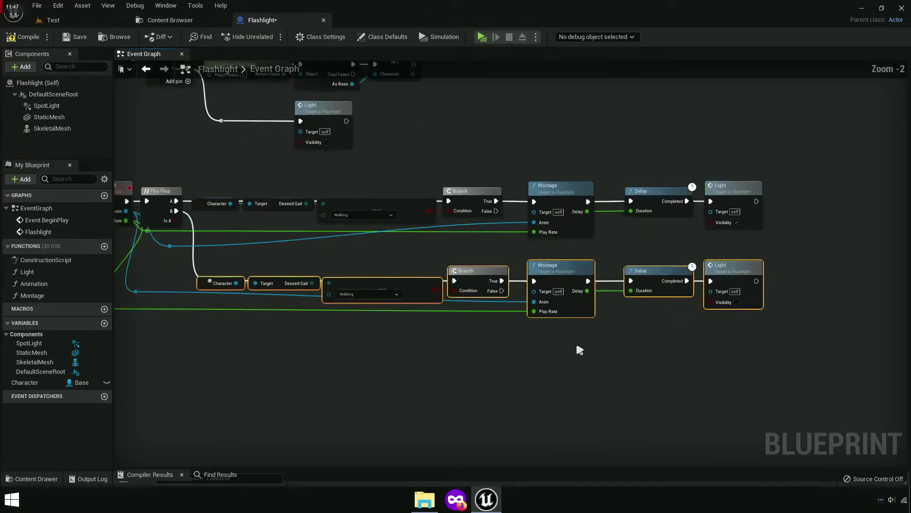
scroll(576, 341, "up", 9)
left_click_drag(606, 399, 721, 281)
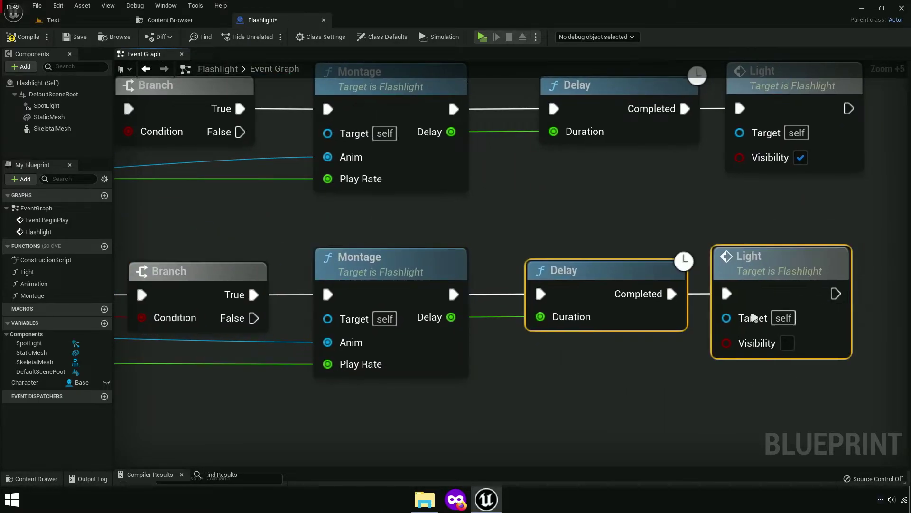
left_click_drag(649, 310, 596, 309)
right_click_drag(597, 310, 591, 441)
left_click_drag(855, 186, 641, 294)
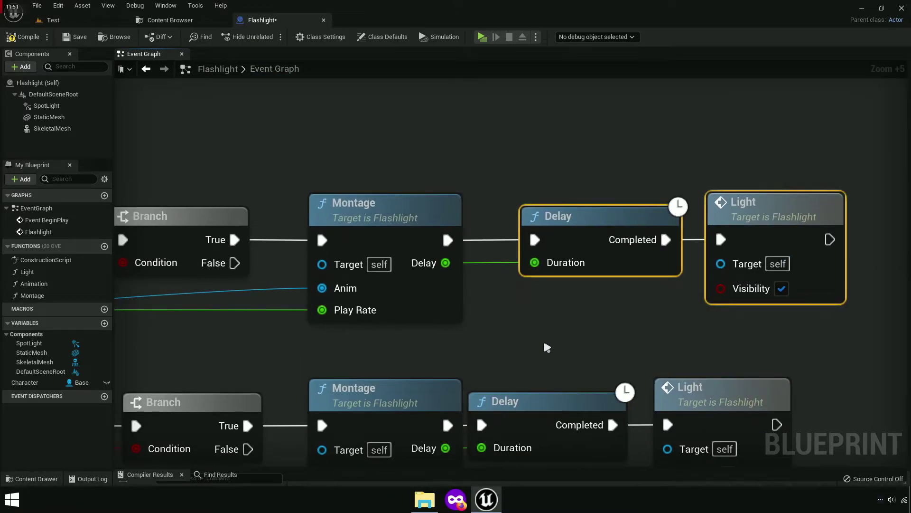
left_click_drag(594, 216, 555, 216)
right_click_drag(541, 346, 556, 252)
left_click_drag(660, 403, 544, 354)
left_click_drag(739, 323, 752, 322)
right_click_drag(752, 323, 834, 310)
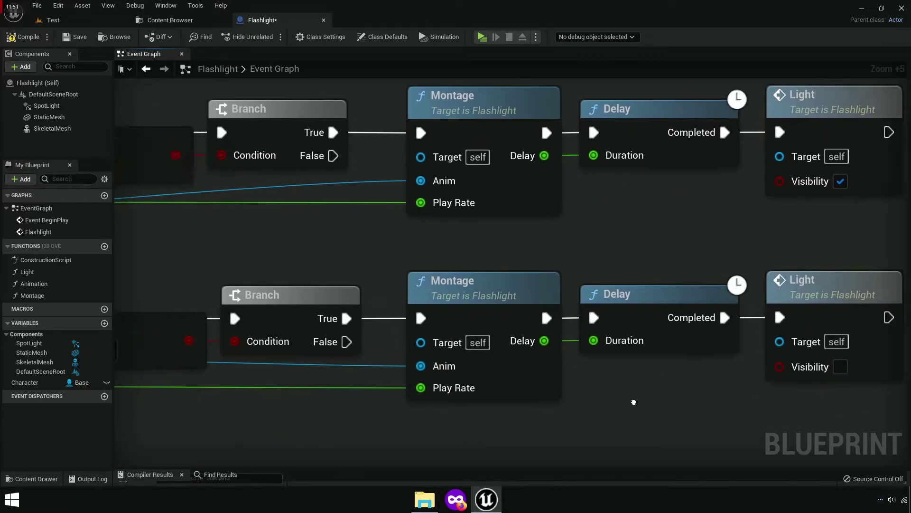
scroll(569, 309, "down", 5)
right_click_drag(189, 347, 408, 347)
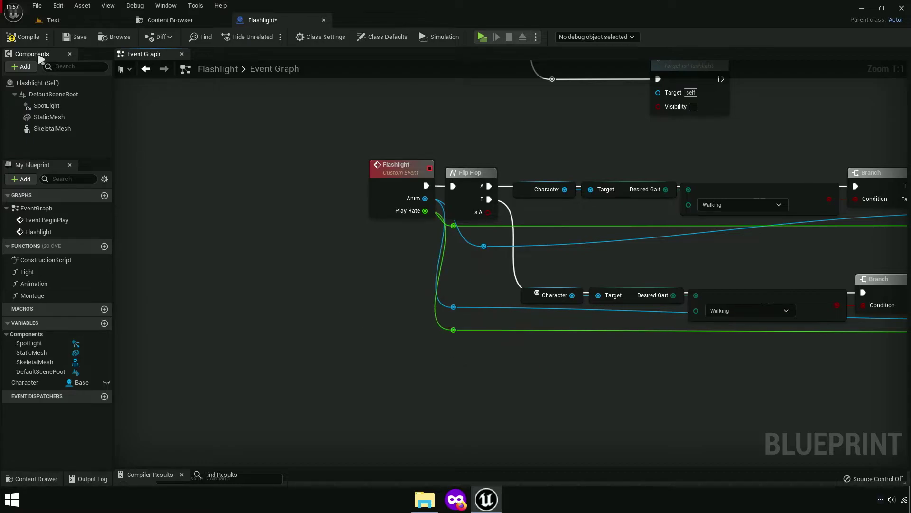
Step: Launch a standalone play-test to see the flashlight lighting the floor around the character
left_click(482, 37)
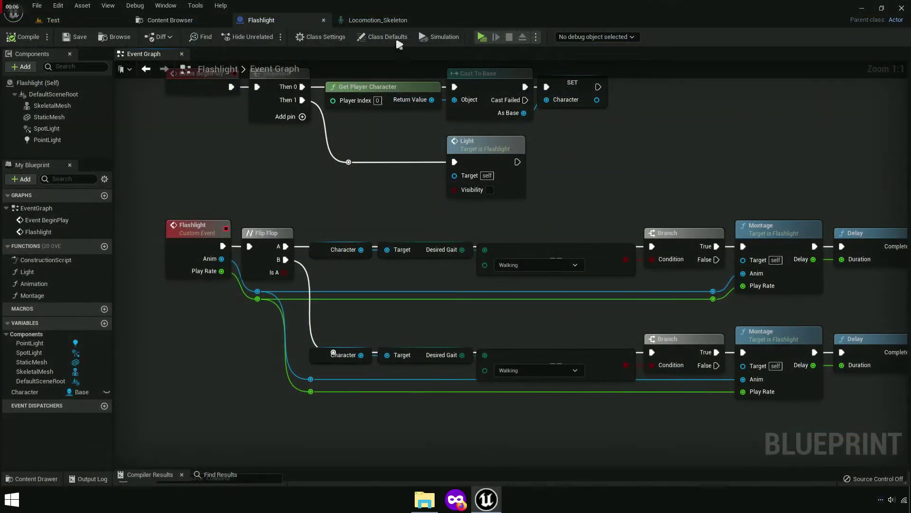
Step: Inspect the Flashlight socket on spine_03 in Locomotion_Skeleton, then close that editor
left_click(379, 21)
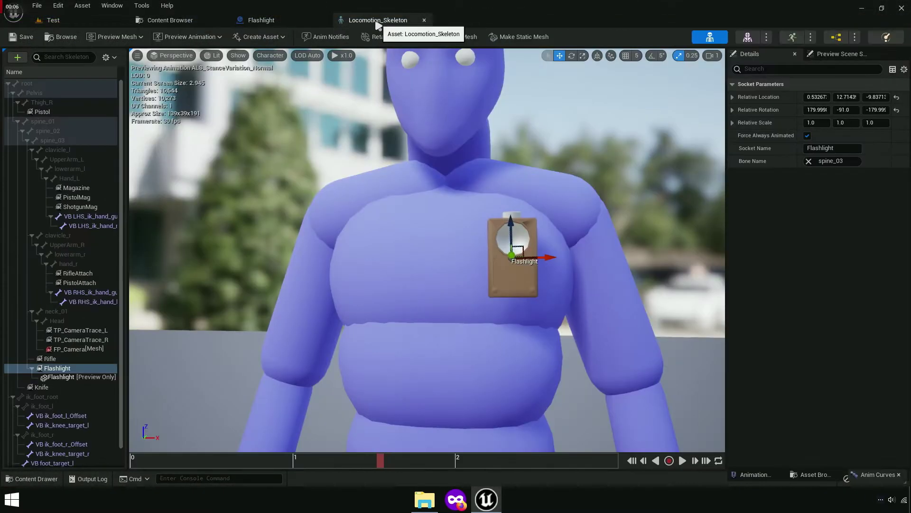
right_click_drag(548, 247, 548, 246)
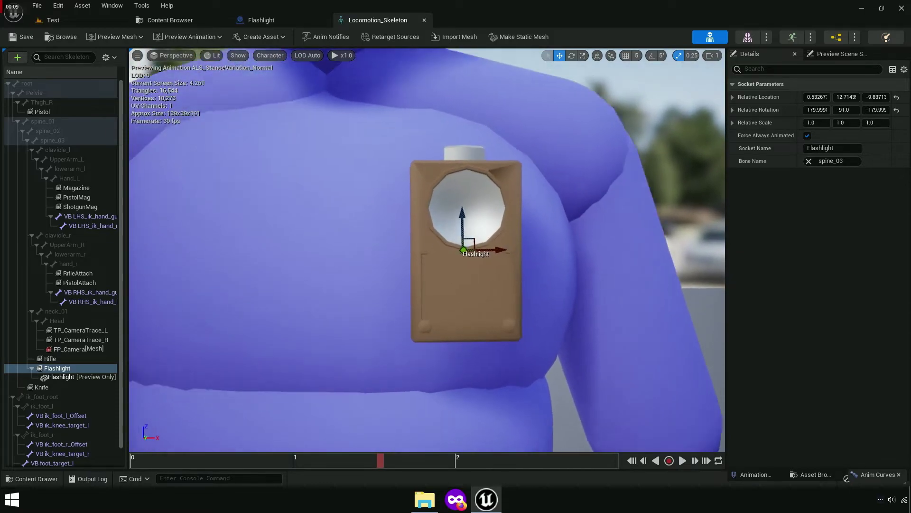
right_click_drag(497, 179, 498, 179)
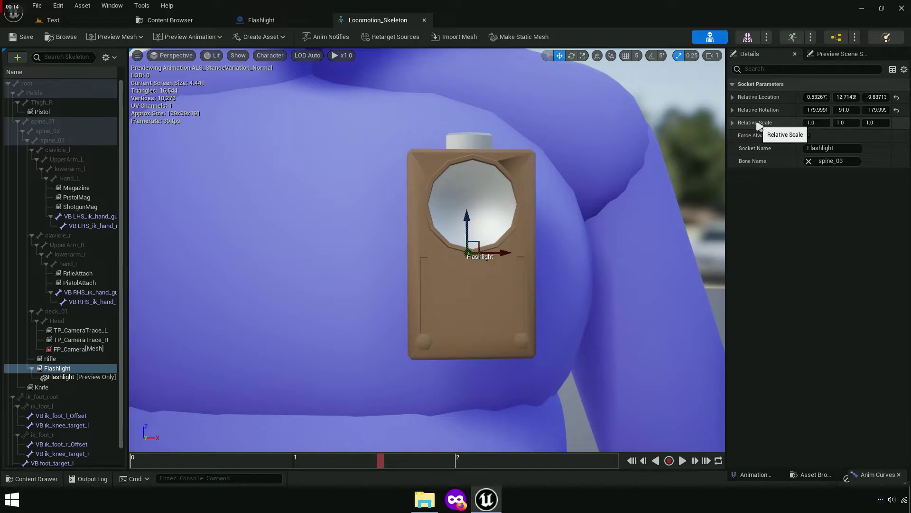
scroll(444, 191, "down", 3)
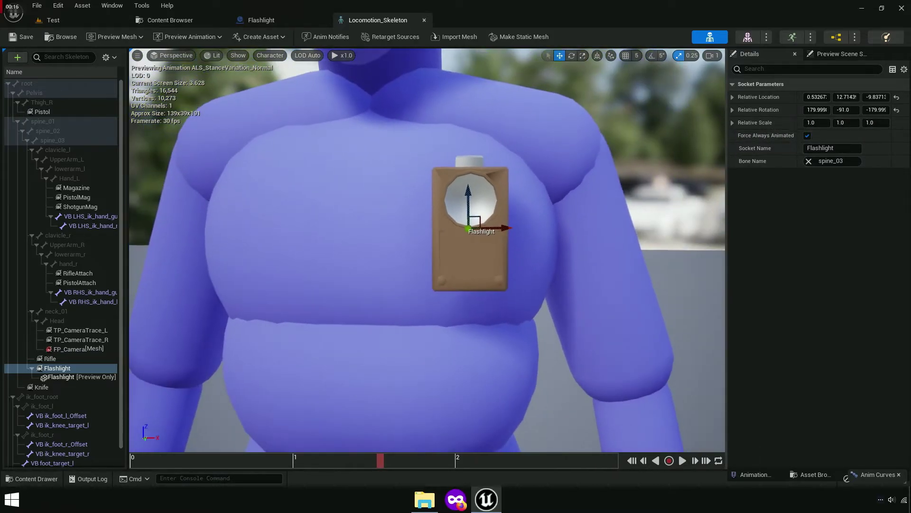
scroll(444, 192, "up", 1)
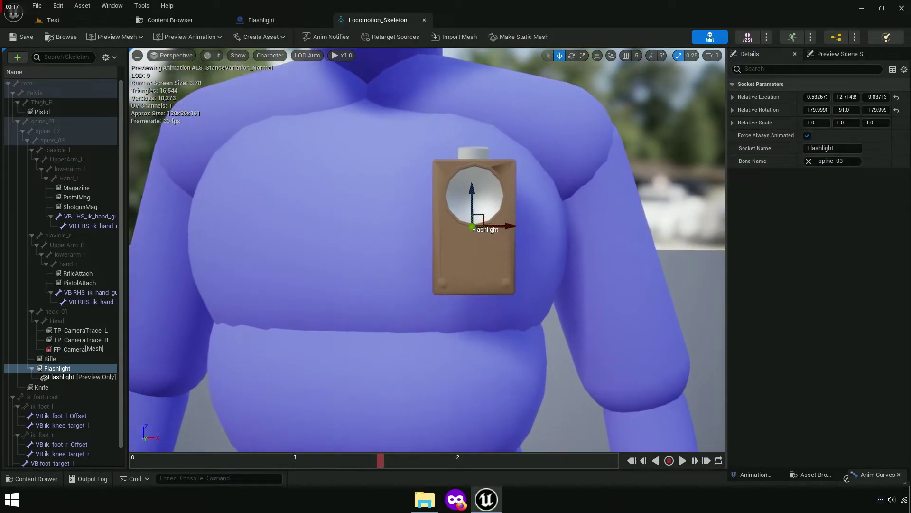
left_click(425, 21)
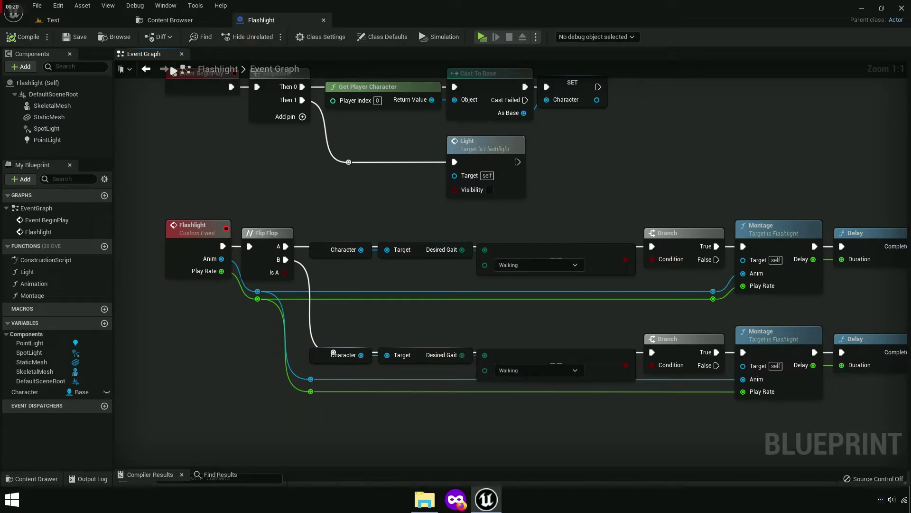
Step: In the Flashlight Viewport, add a second Point Light component named PointLight1
left_click(37, 83)
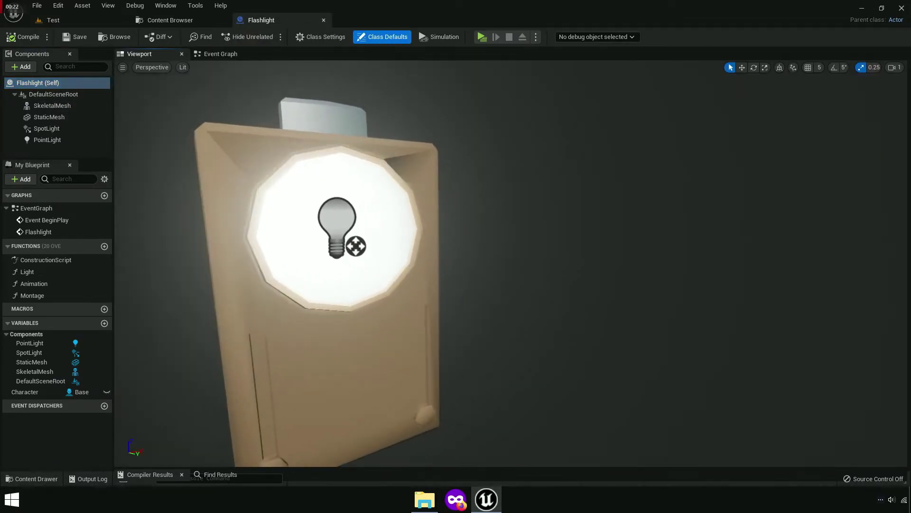
left_click_drag(283, 245, 283, 245)
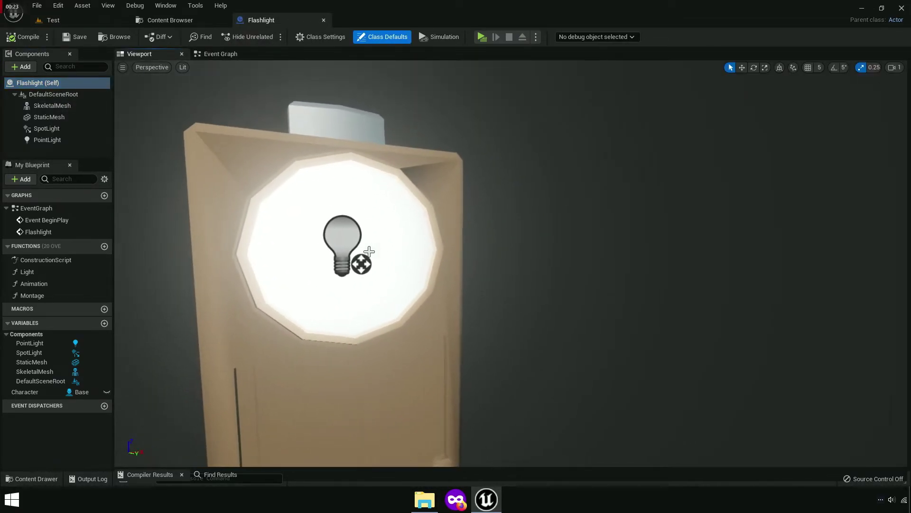
left_click(34, 141)
left_click_drag(300, 191, 300, 191)
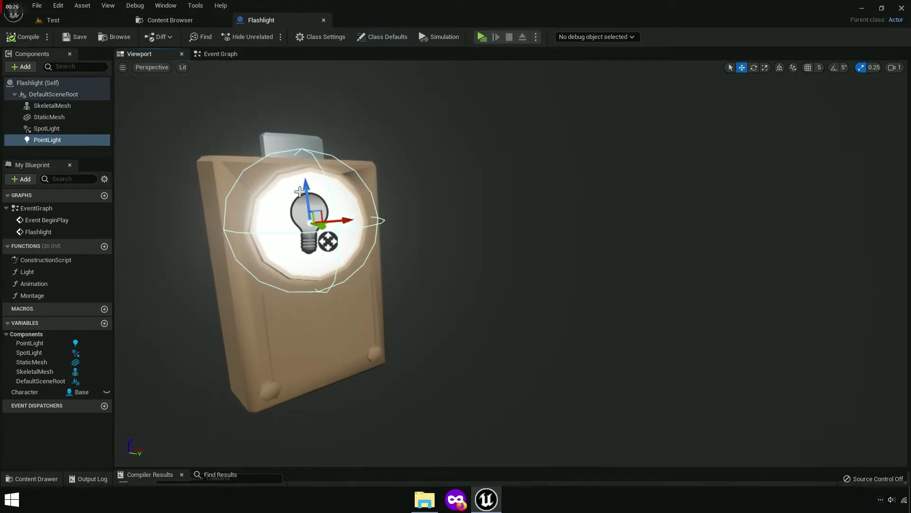
left_click_drag(61, 158, 61, 242)
left_click(57, 199)
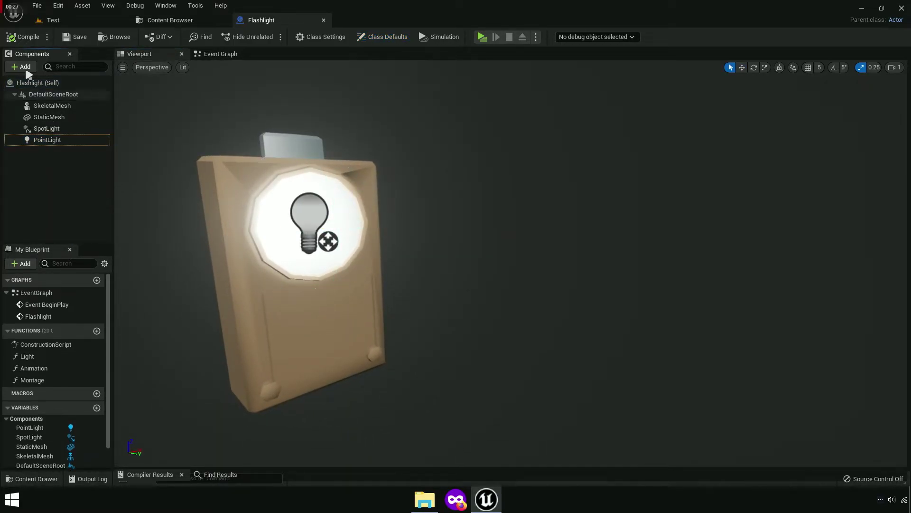
left_click(20, 66)
type("ligh")
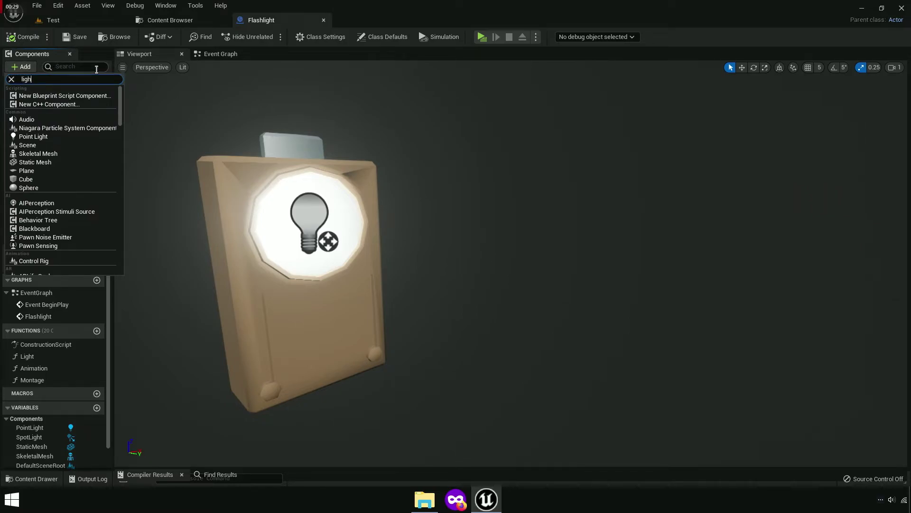
type("t")
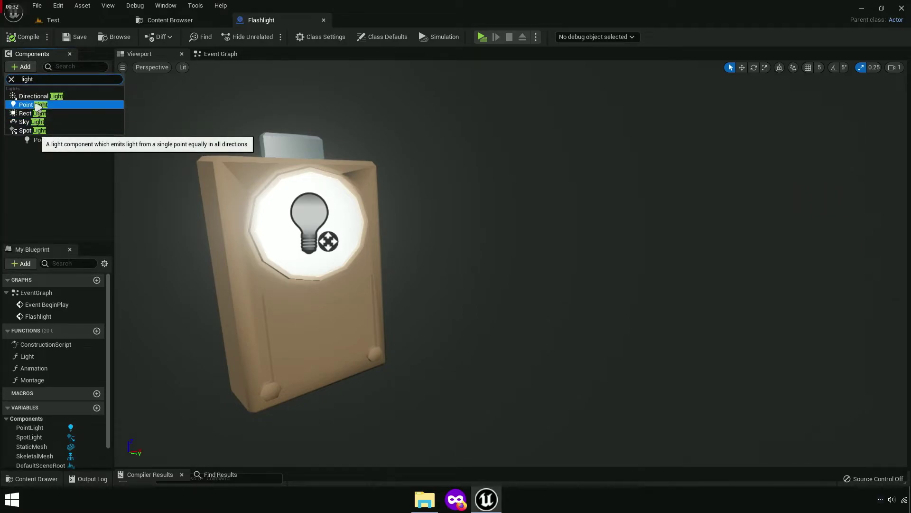
left_click(33, 105)
key("Return")
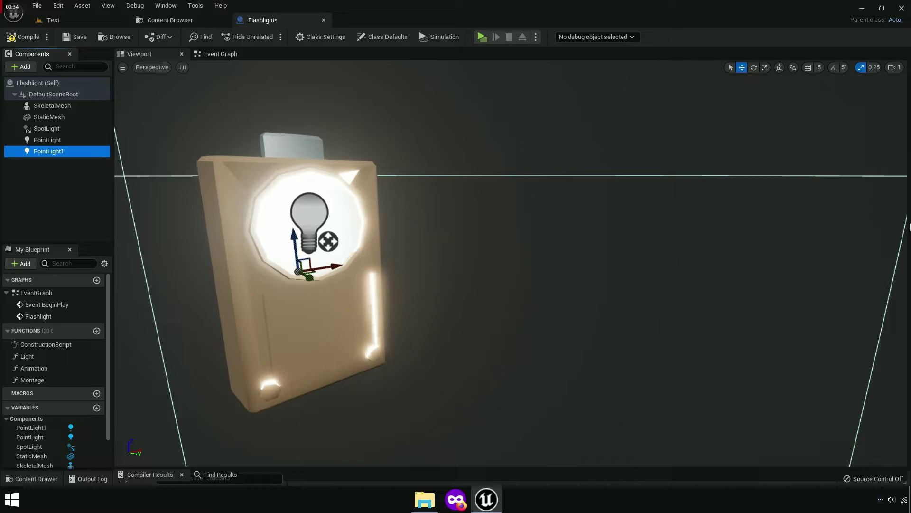
Step: Try PointLight1 with a new attenuation radius, intensity 100 and raised position, then delete it
left_click_drag(874, 215, 588, 296)
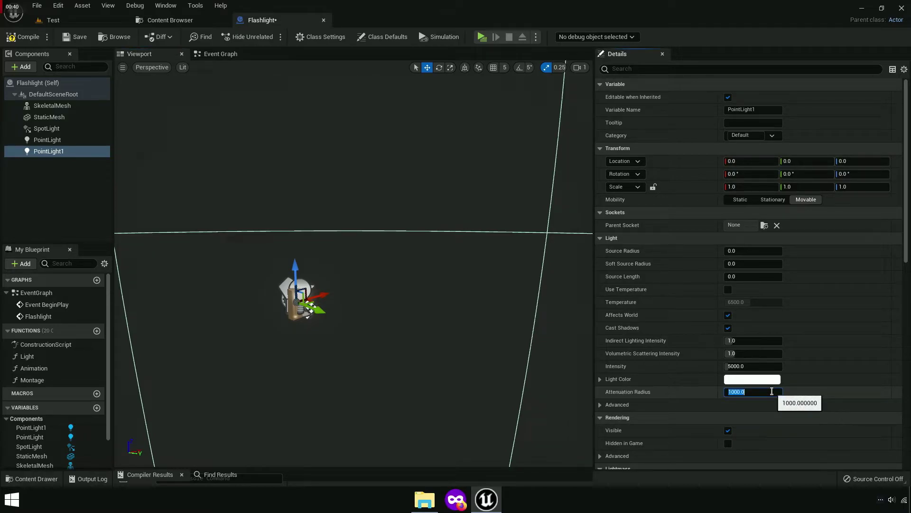
type("10")
key("Return")
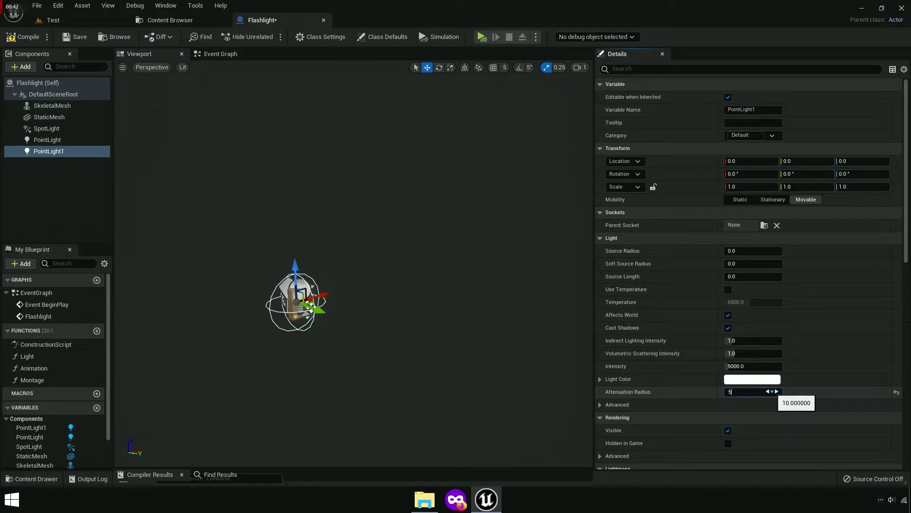
key("Return")
mouse_move(480, 387)
left_mouse_down()
mouse_move(442, 386)
mouse_move(494, 332)
mouse_move(456, 375)
mouse_move(441, 375)
left_mouse_up()
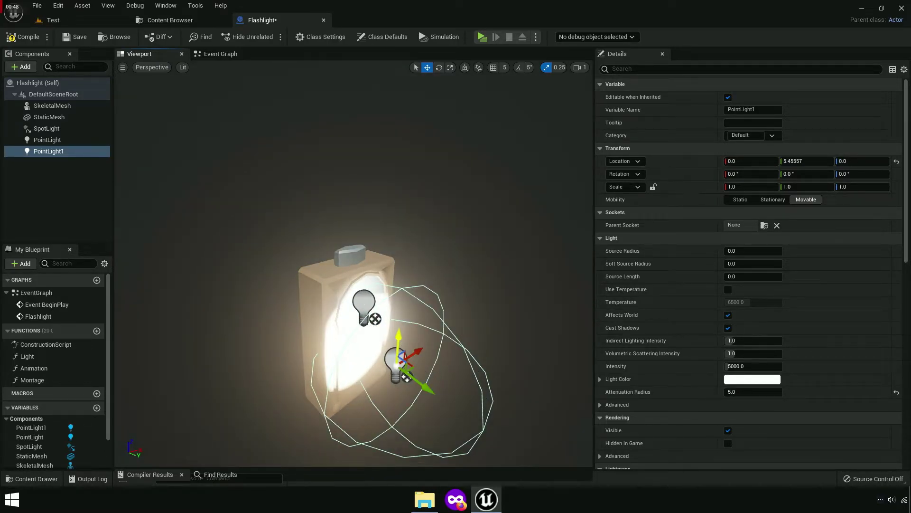
left_click_drag(399, 339, 408, 209)
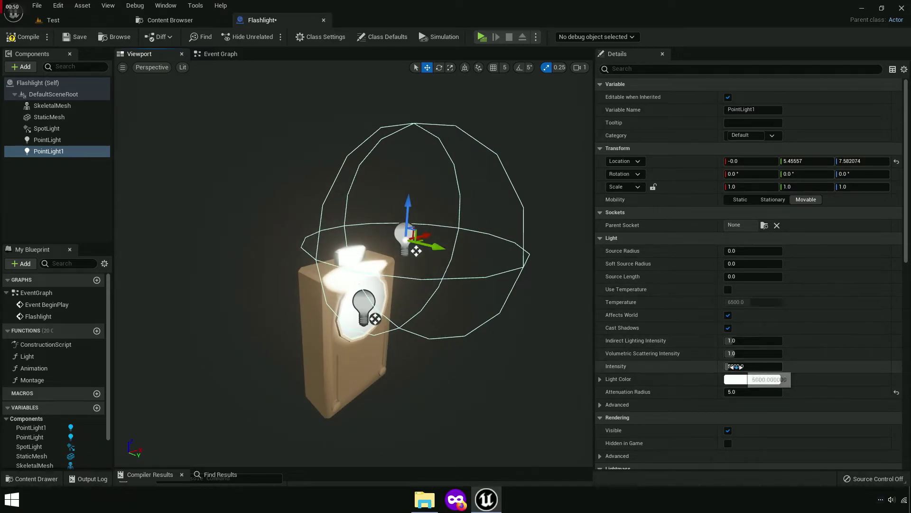
type("10")
key("Tab")
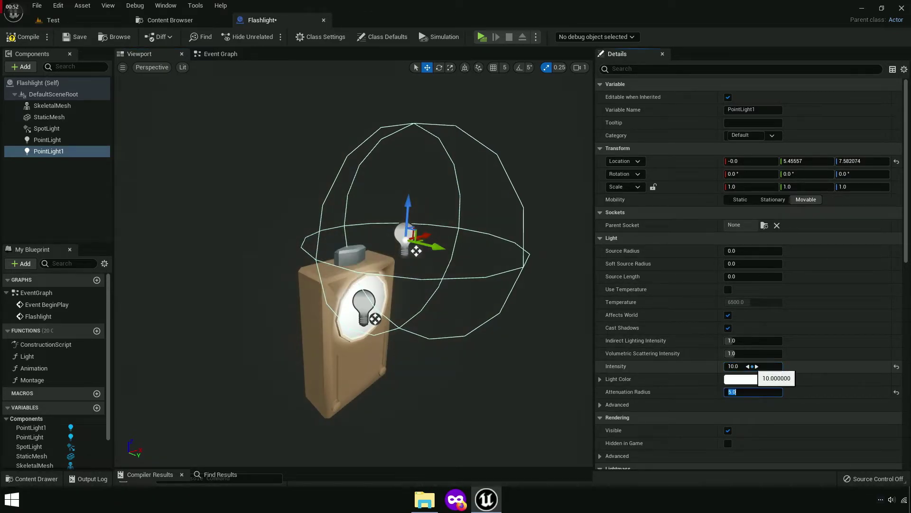
key("Tab")
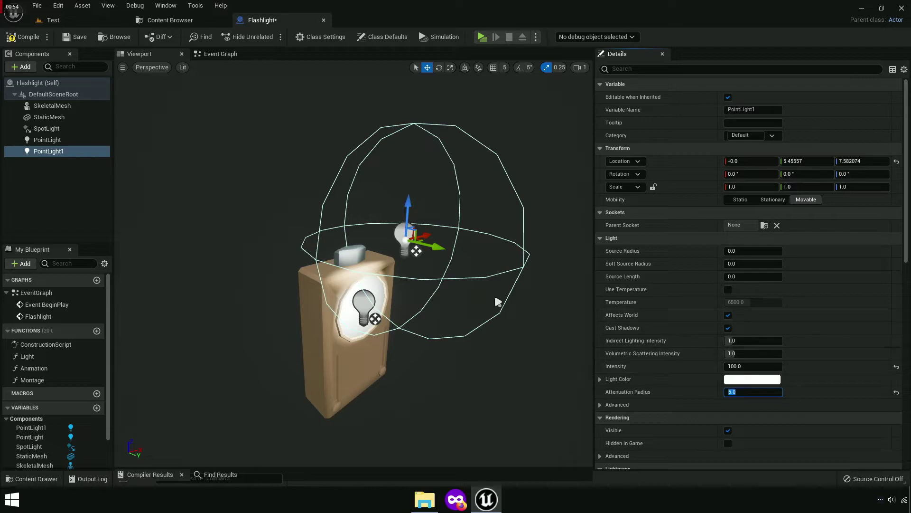
left_click_drag(411, 204, 403, 220)
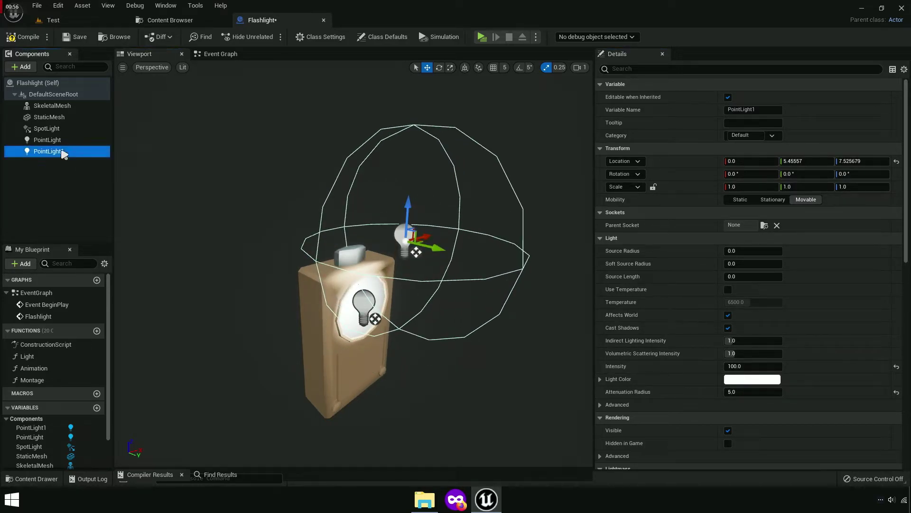
right_click(64, 154)
left_click(72, 224)
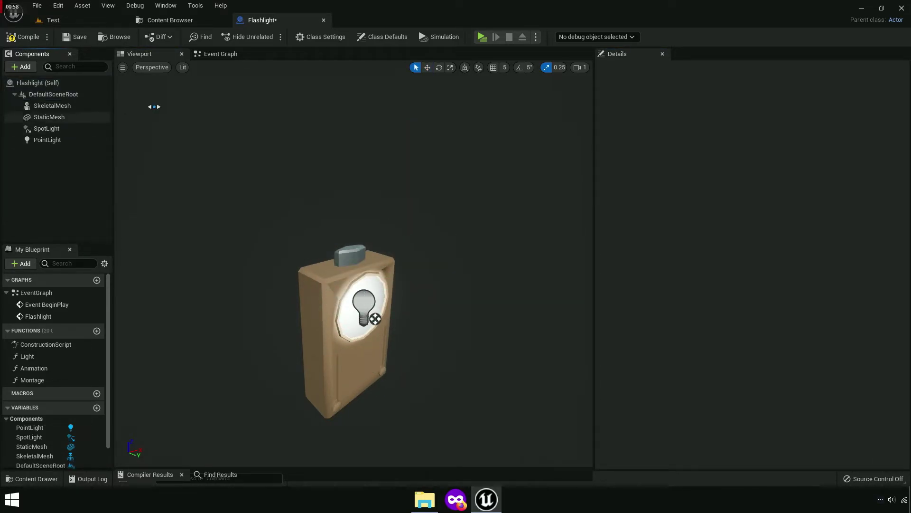
Step: In the Light function, wire a Point Light reference into Set Visibility beside Spot Light, and compile
left_click(221, 54)
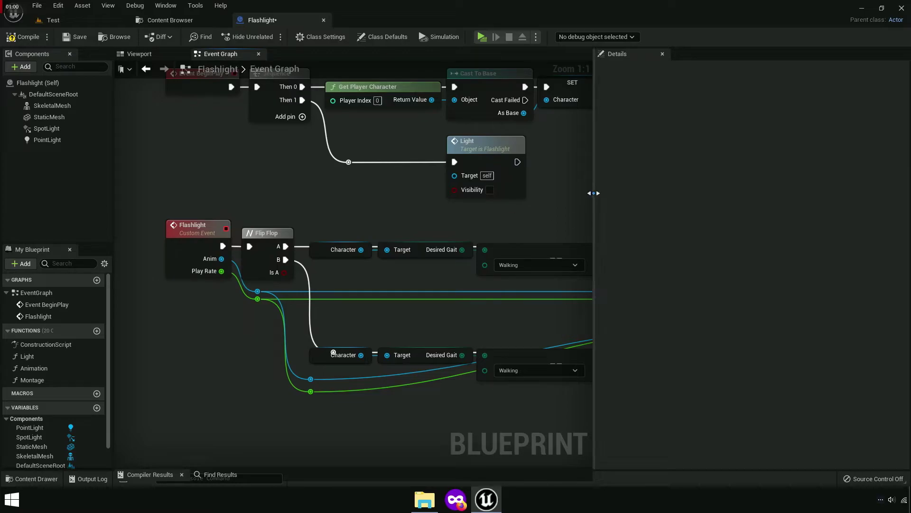
double_click(27, 356)
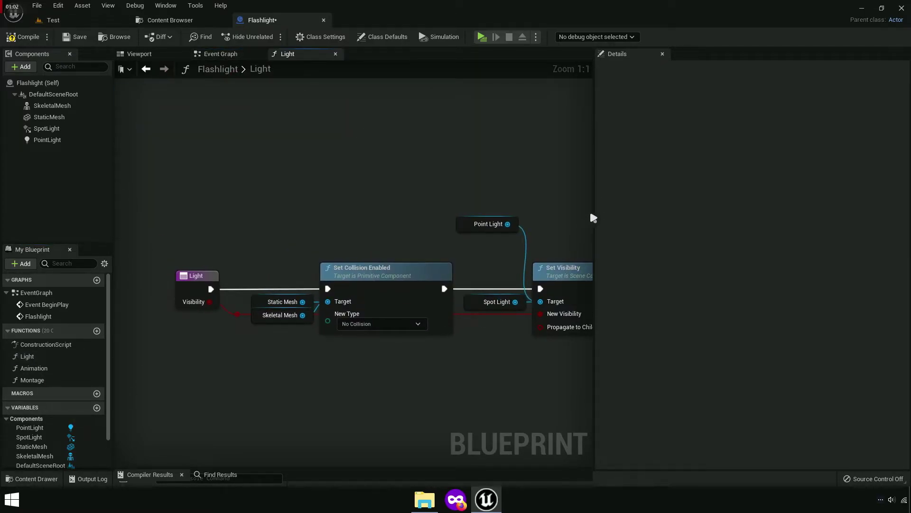
left_click_drag(595, 209, 909, 208)
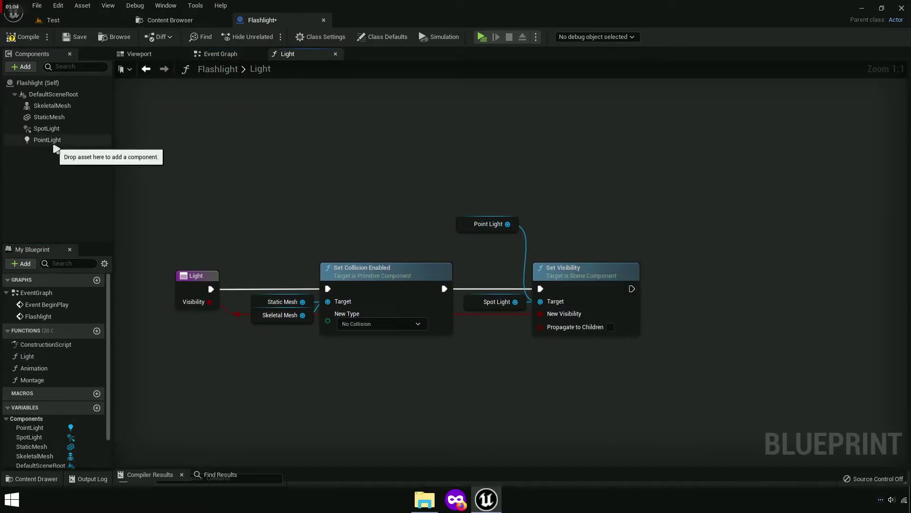
mouse_move(47, 139)
left_mouse_down()
mouse_move(456, 215)
mouse_move(559, 304)
left_mouse_up()
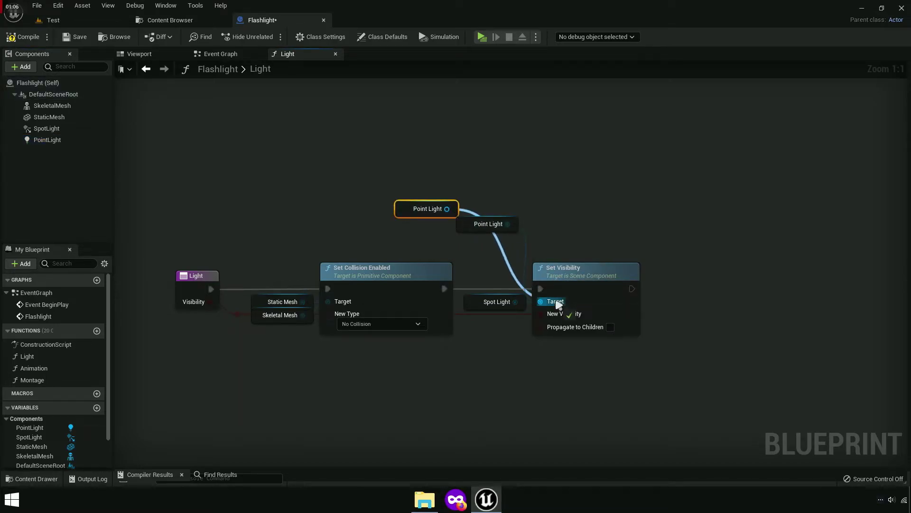
left_click_drag(435, 178, 434, 218)
right_click(414, 215)
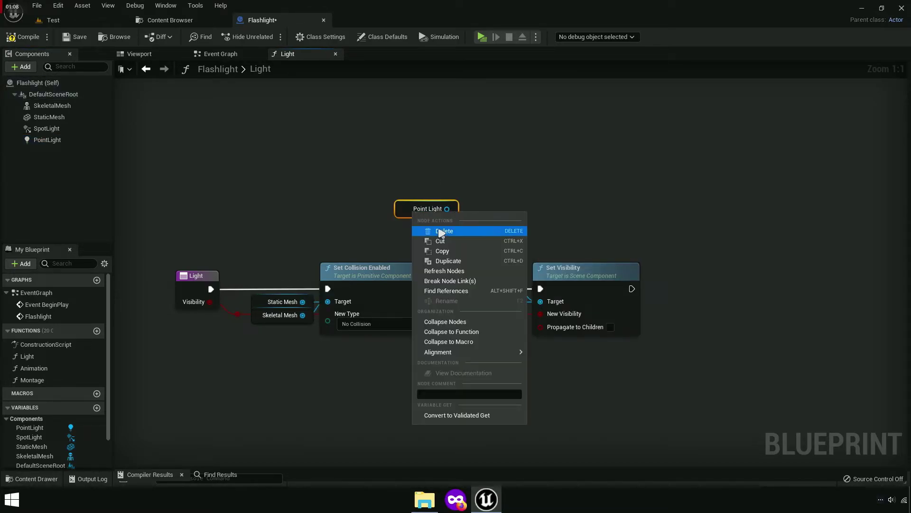
left_click(439, 230)
right_click_drag(499, 276, 403, 247)
scroll(403, 246, "up", 4)
left_click_drag(357, 180, 368, 308)
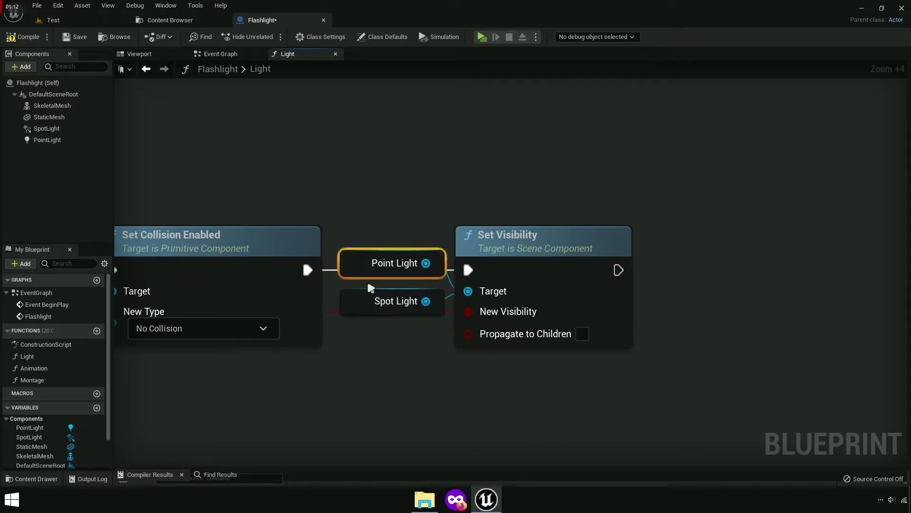
left_click(377, 372)
right_click_drag(376, 372, 446, 376)
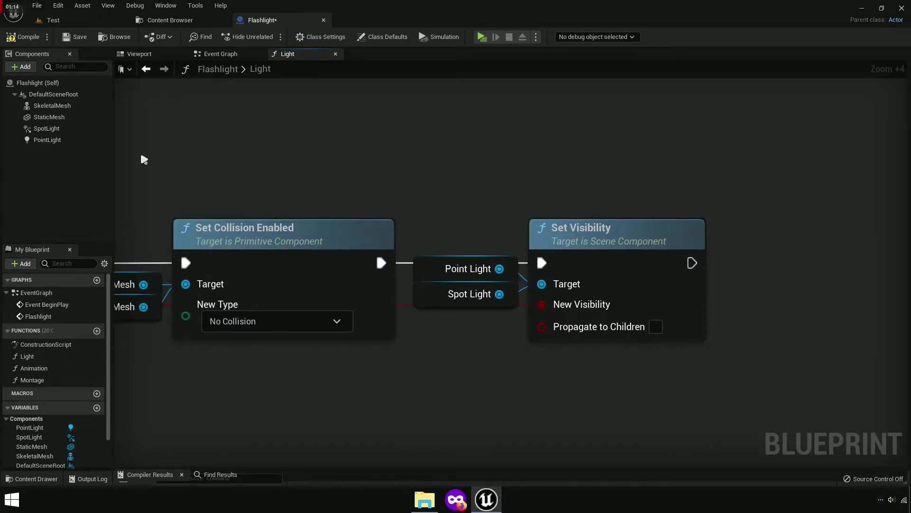
left_click(14, 38)
Step: Play-test the Test level standalone, toggling the flashlight with F, then stop the session
left_click(335, 54)
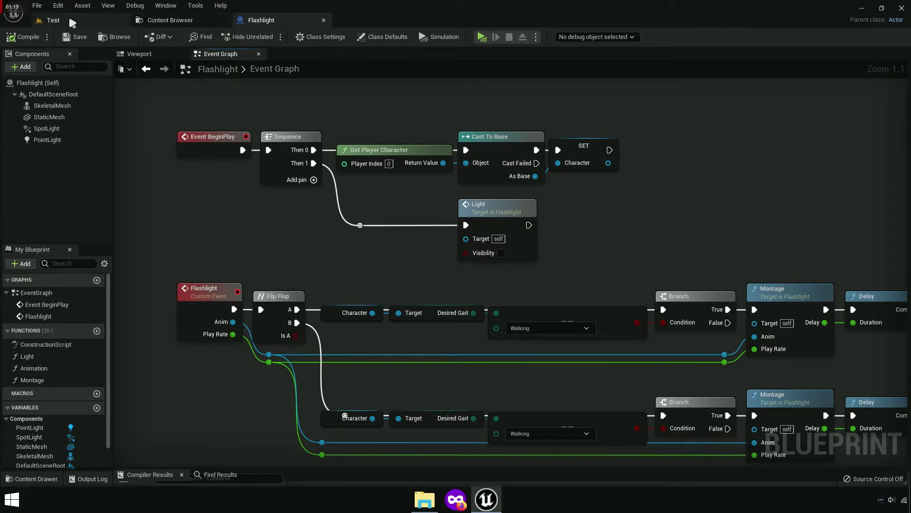
left_click(57, 20)
left_click(203, 37)
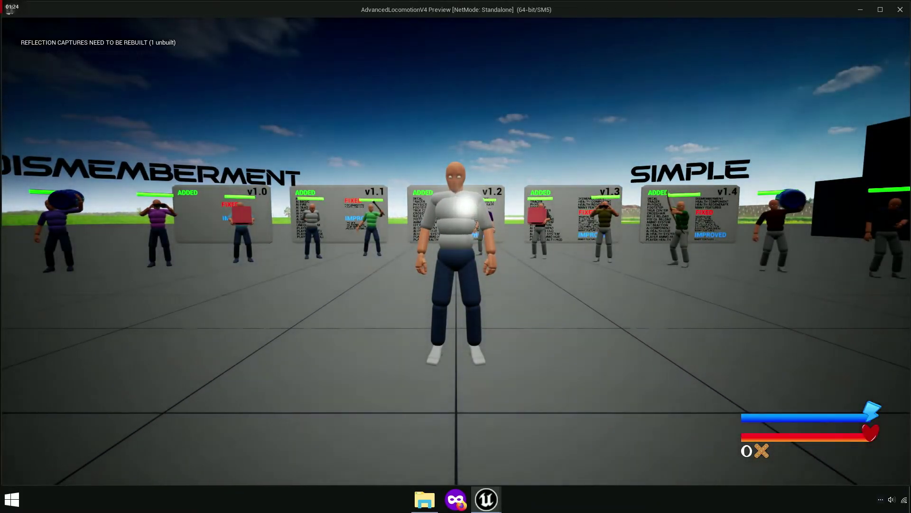
key("f")
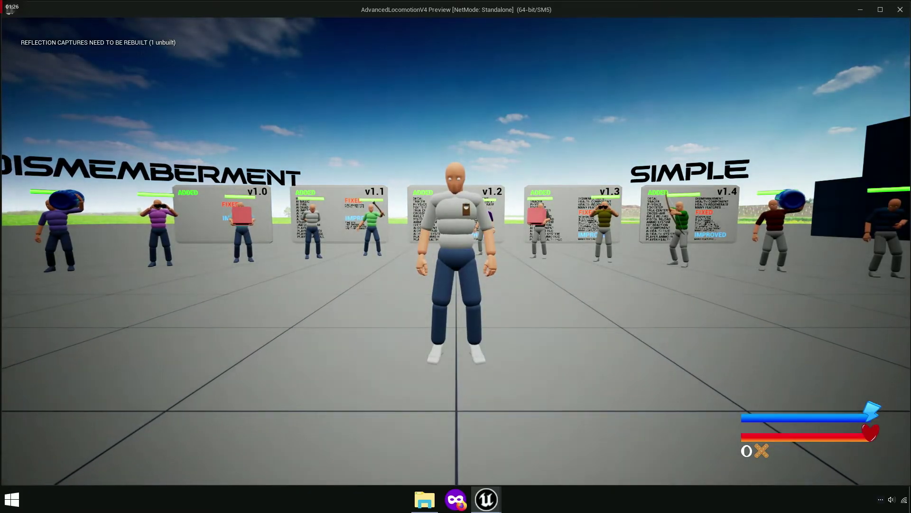
key("Escape")
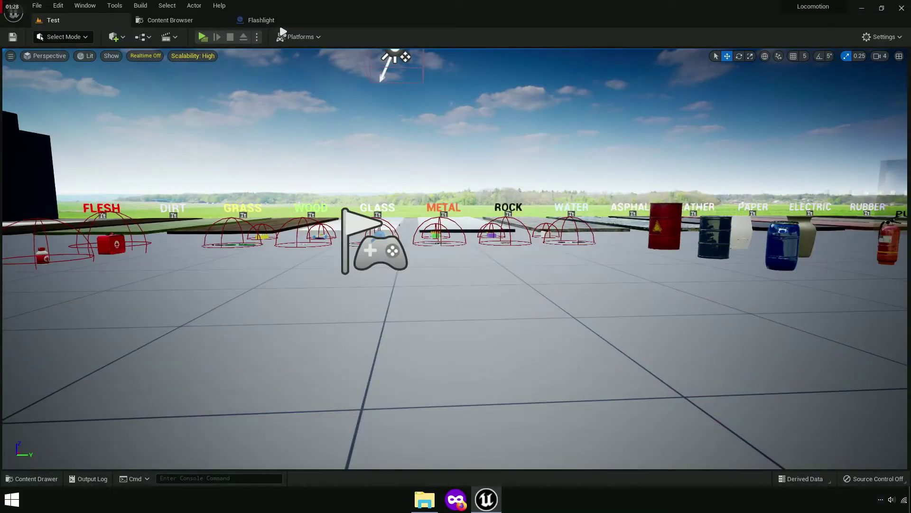
left_click(284, 20)
Step: In the Flashlight folder, rename Flash_Montage to FlashOn_Montage and open it in the montage editor
left_click(169, 20)
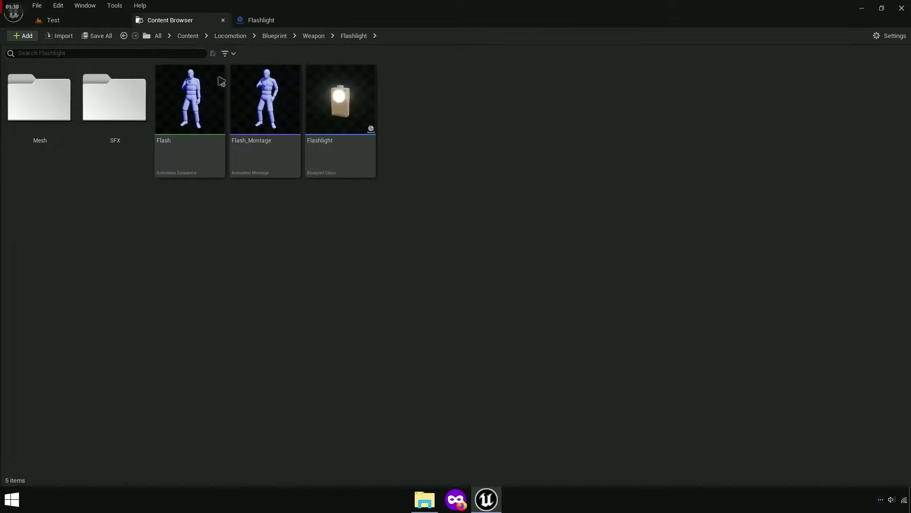
left_click(284, 164)
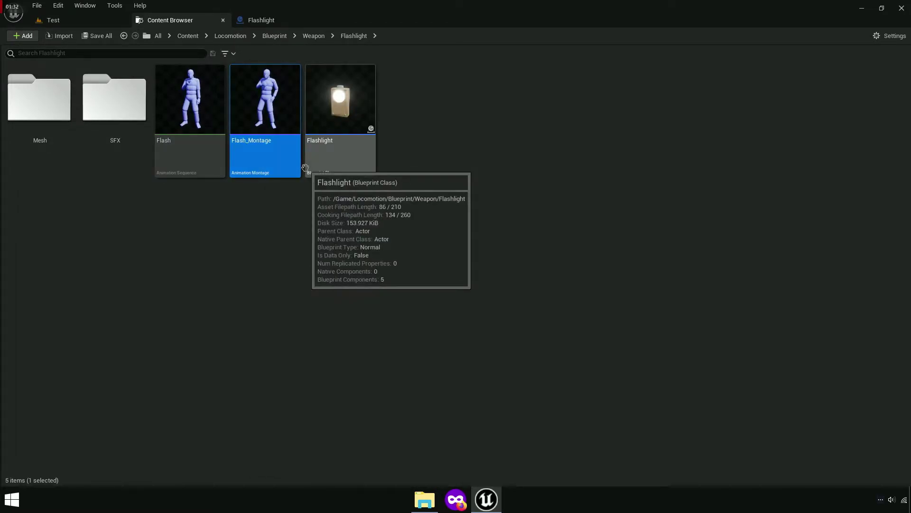
key("F2")
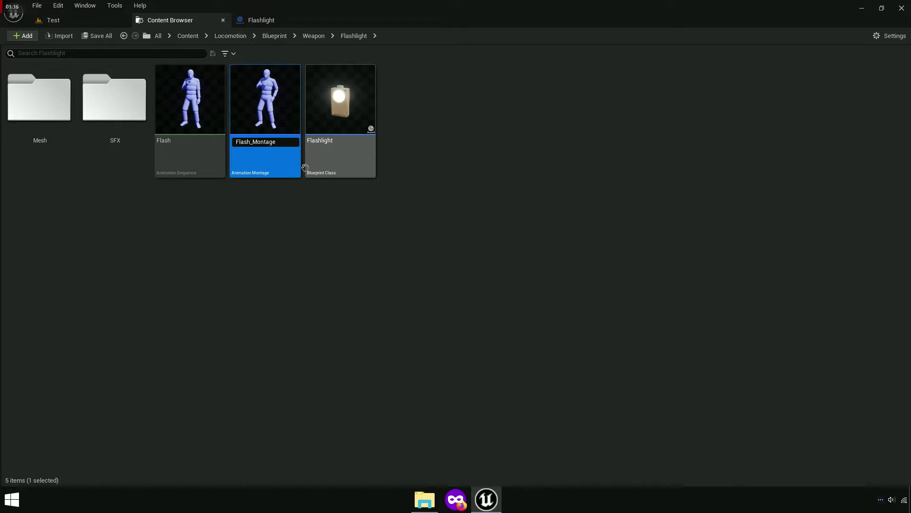
key("Return")
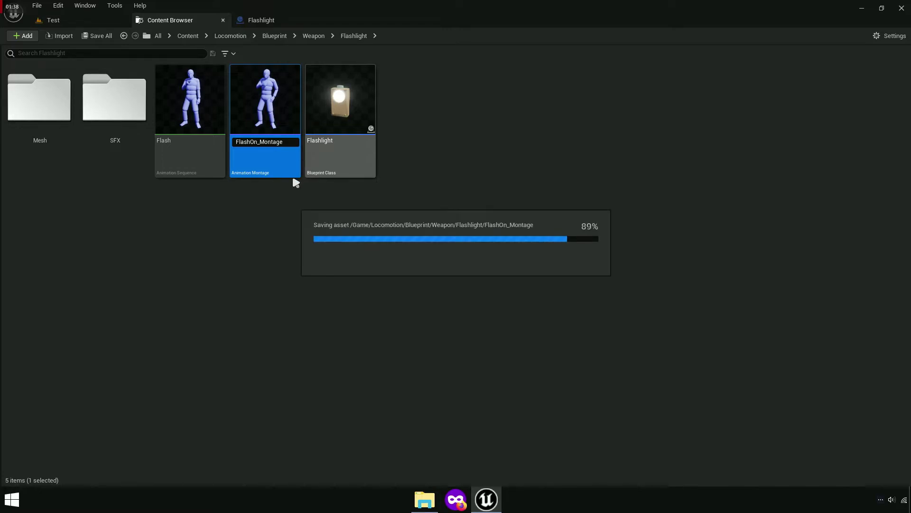
double_click(353, 126)
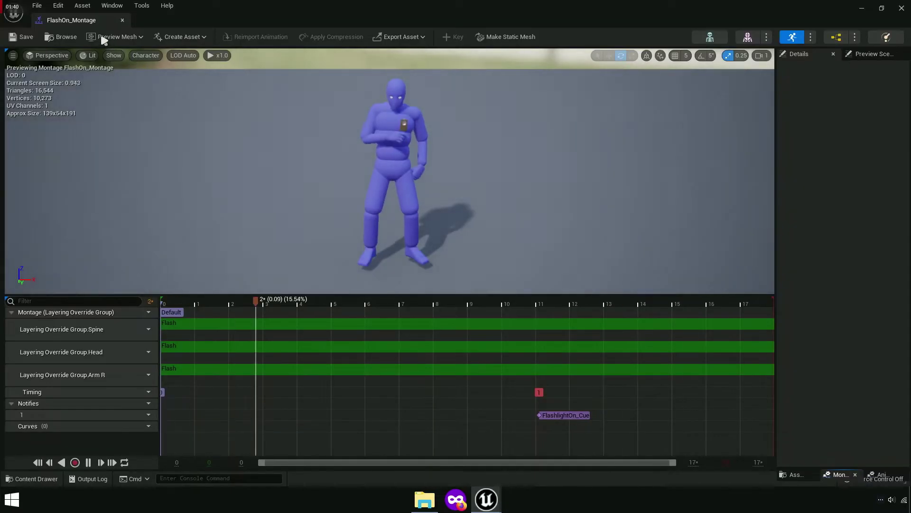
Step: Dock the montage editor and delete the FlashlightOn_Cue notify
left_click_drag(71, 20, 378, 21)
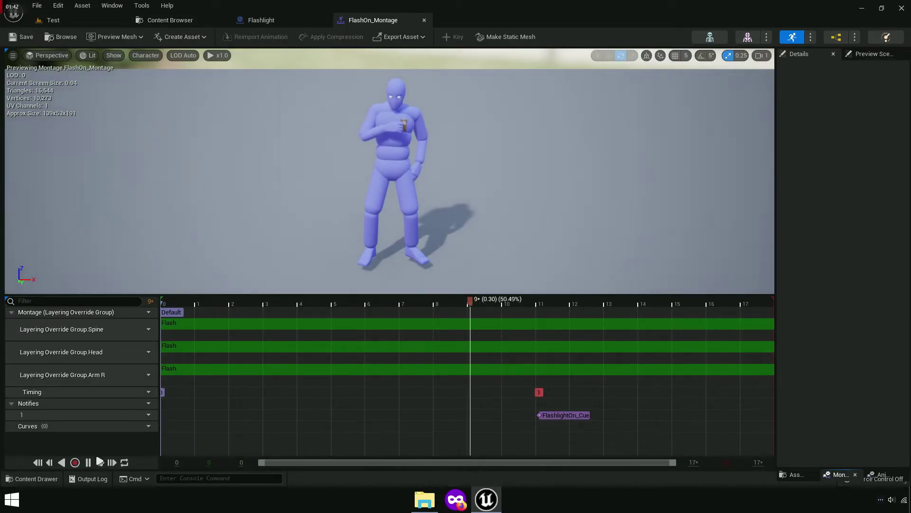
right_click(569, 416)
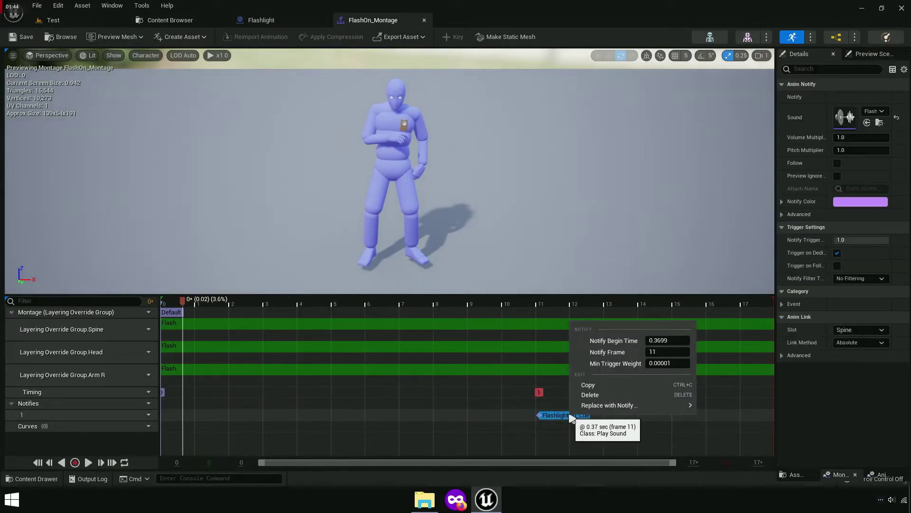
left_click(610, 395)
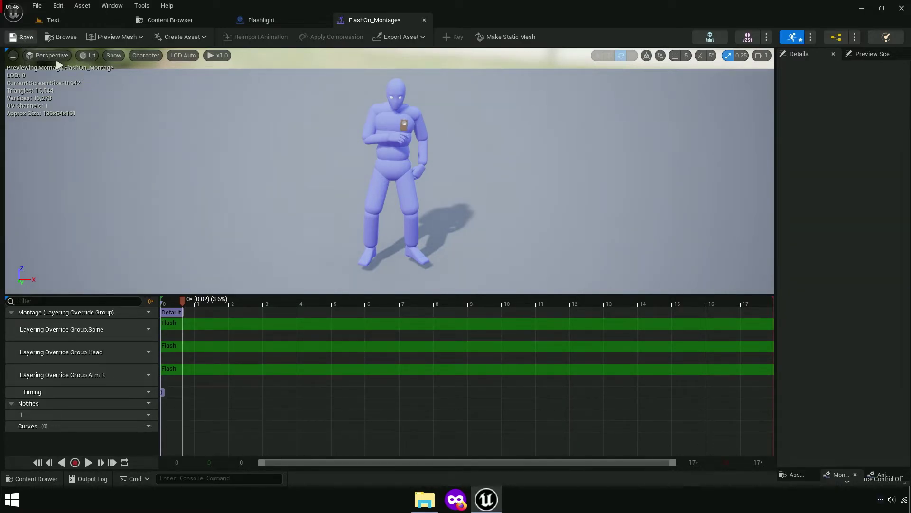
Step: Scrub to frame 12, where the hand reaches the chest, and add a New Notify on track 1
left_click(405, 307)
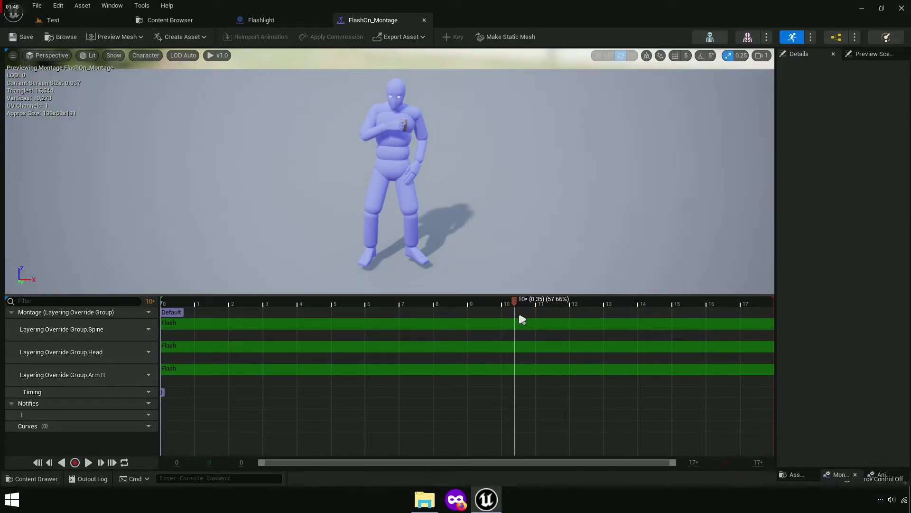
left_click_drag(522, 319, 528, 321)
scroll(448, 179, "up", 3)
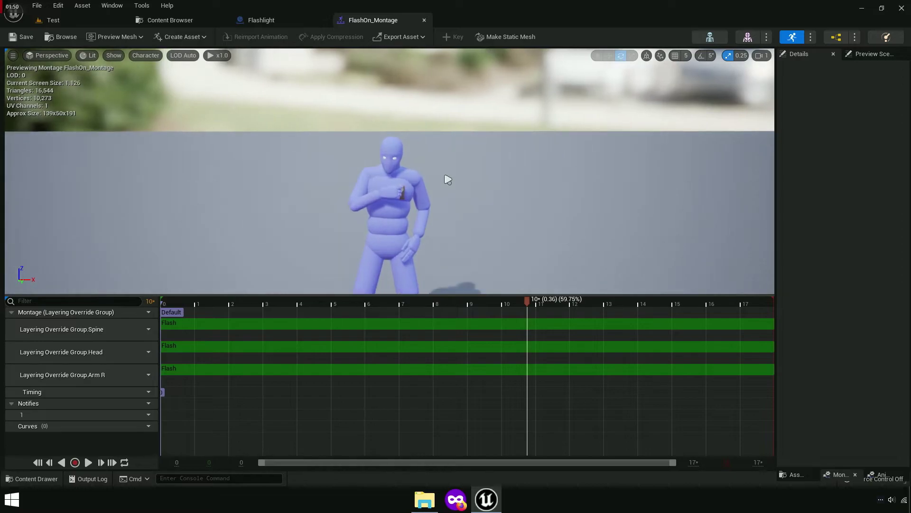
scroll(447, 180, "up", 3)
scroll(462, 189, "up", 3)
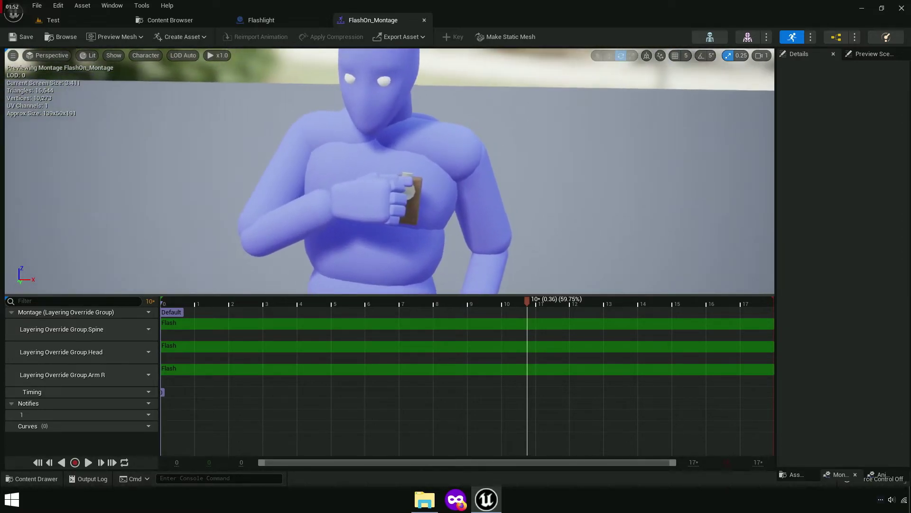
mouse_move(462, 189)
left_mouse_down()
mouse_move(546, 304)
mouse_move(577, 323)
left_mouse_up()
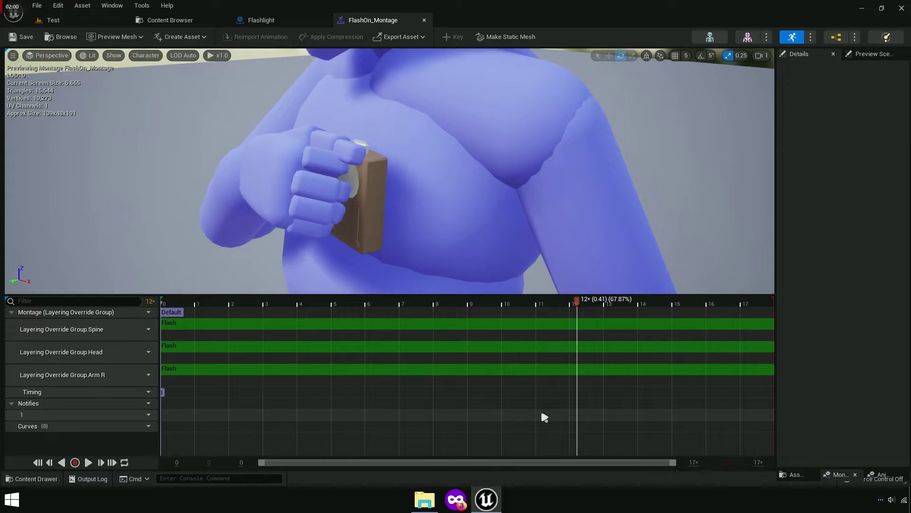
right_click(580, 420)
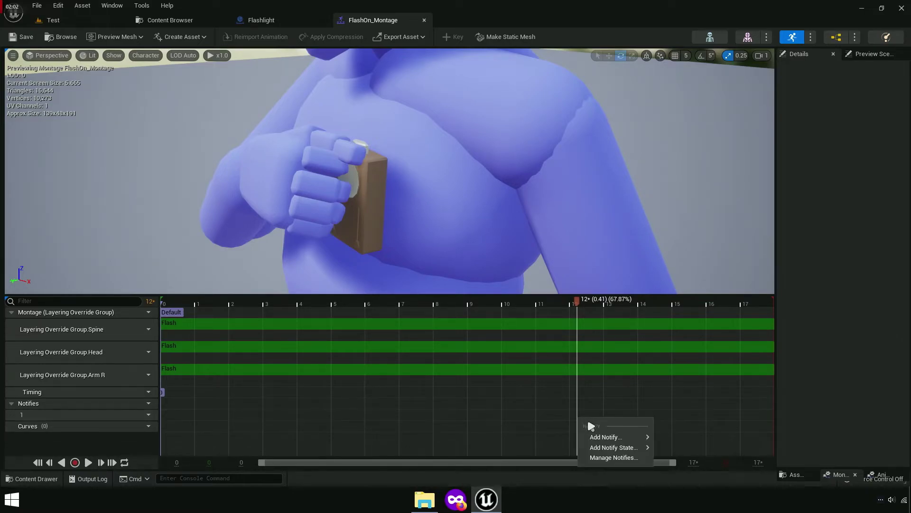
mouse_move(607, 436)
left_click(685, 317)
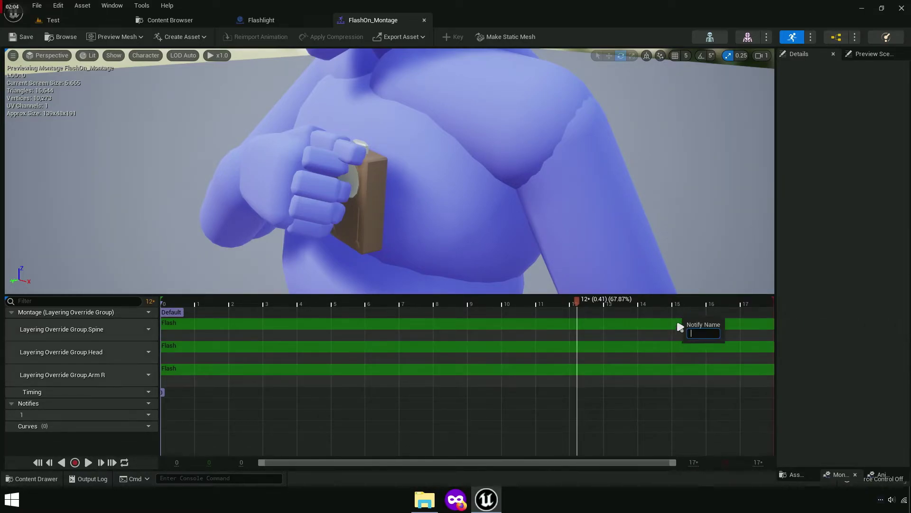
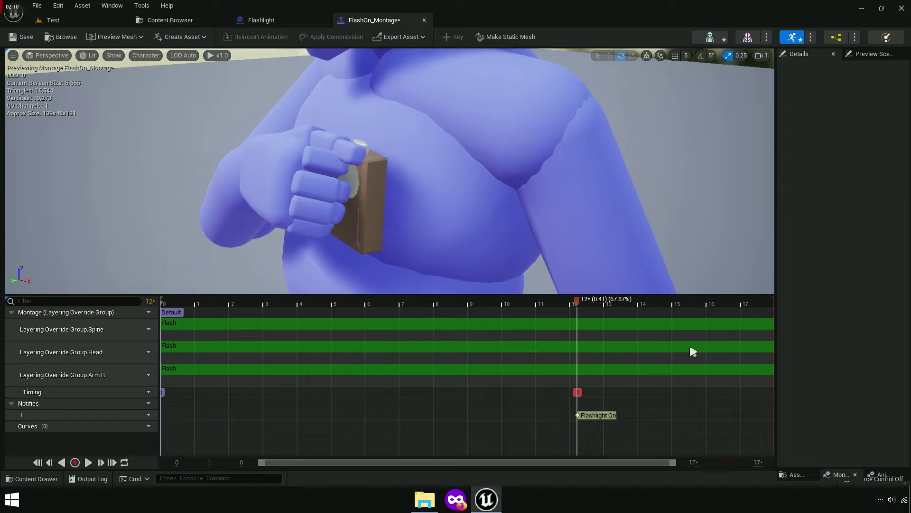
Step: Scrub through FlashOn_Montage, then save and close its editor
left_click(617, 304)
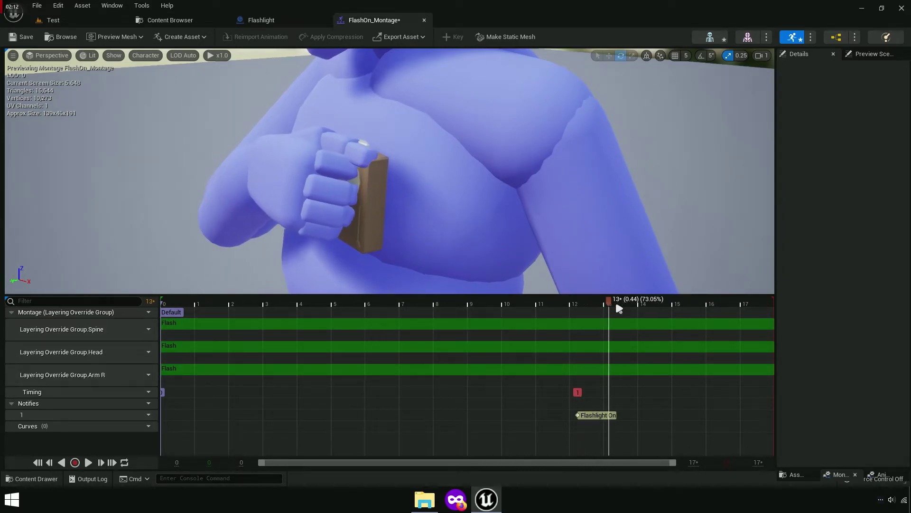
left_click_drag(619, 309, 760, 324)
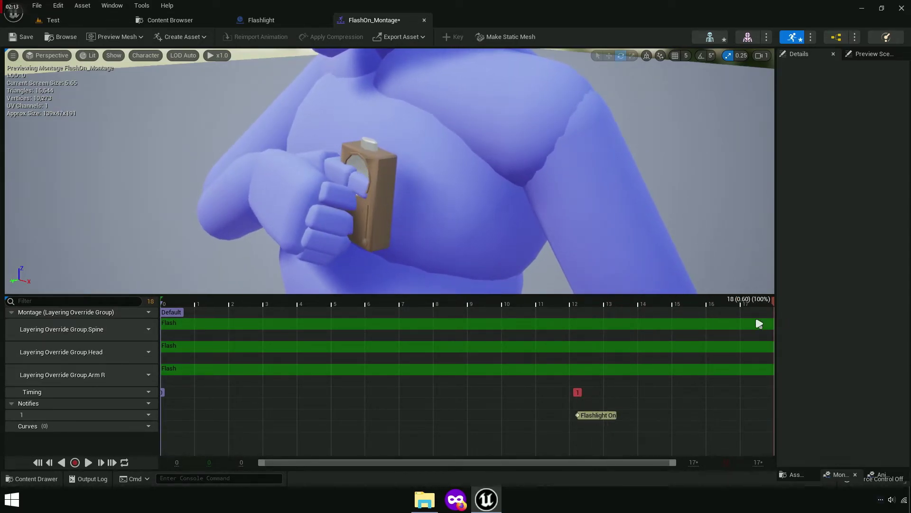
left_click(22, 36)
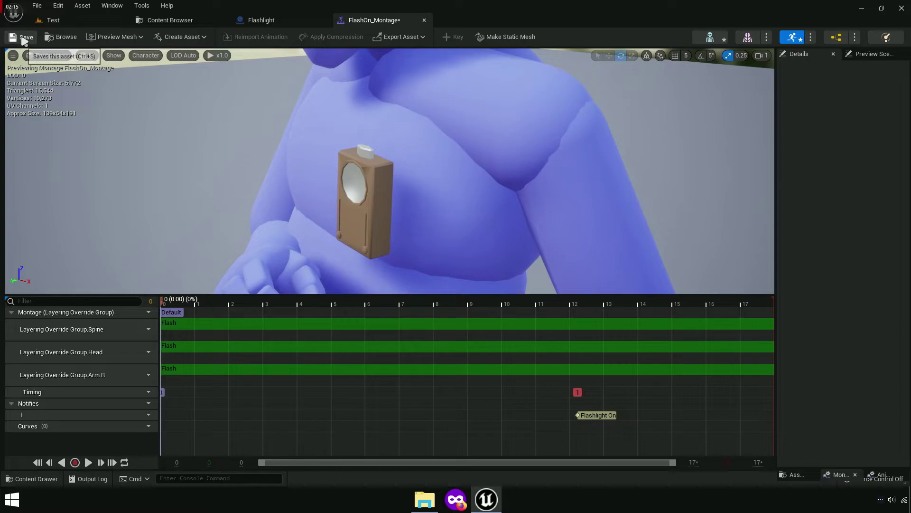
left_click(425, 20)
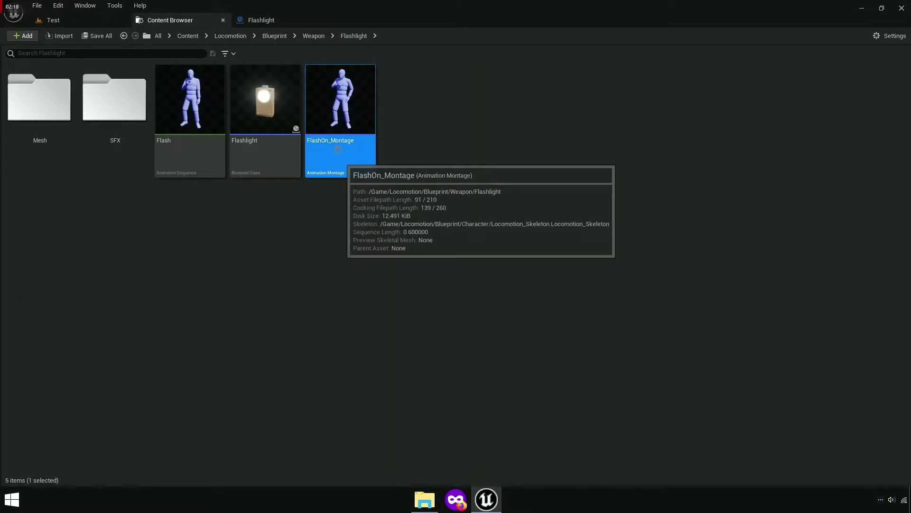
Step: Duplicate FlashOn_Montage and rename the copy FlashOff_Montage
right_click(351, 124)
left_click(411, 208)
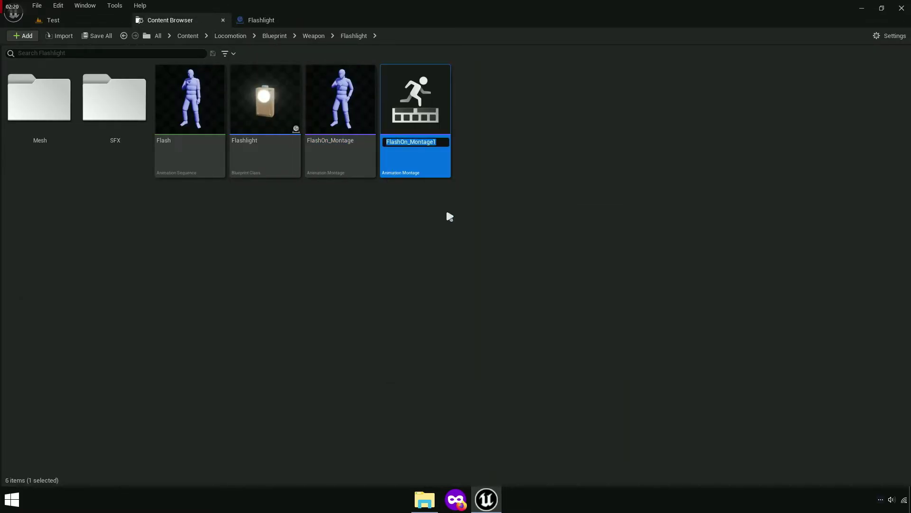
key("Right")
key("BackSpace")
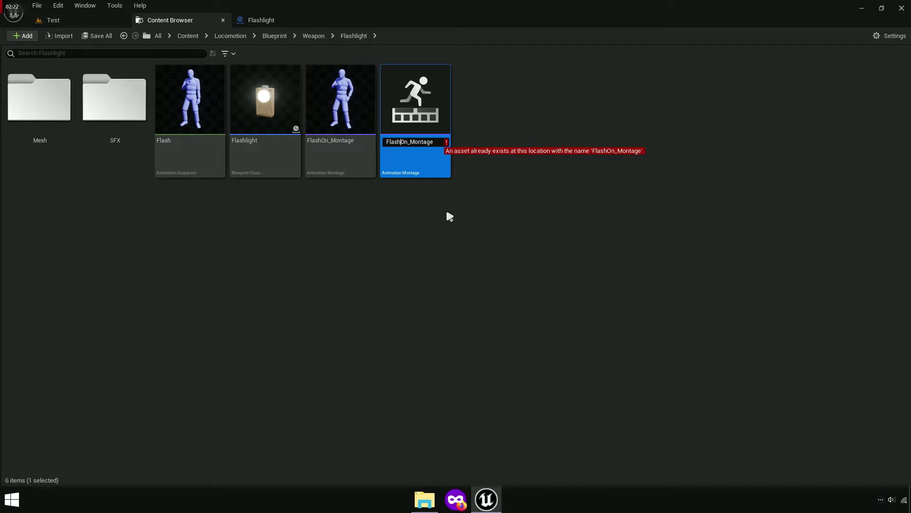
key("shift+Right")
key("shift+Right")
type("Off")
key("Return")
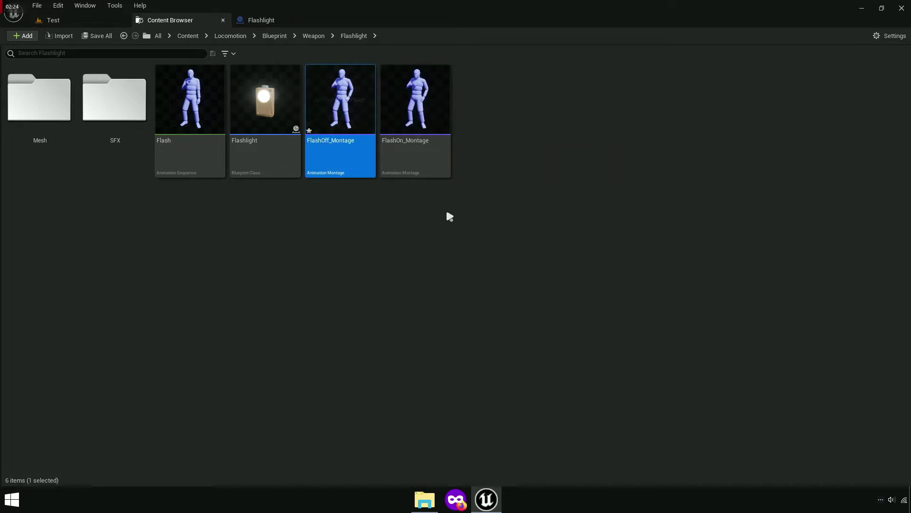
Step: Open FlashOff_Montage, scrub to frame 12 and delete its Flashlight On notify
double_click(332, 113)
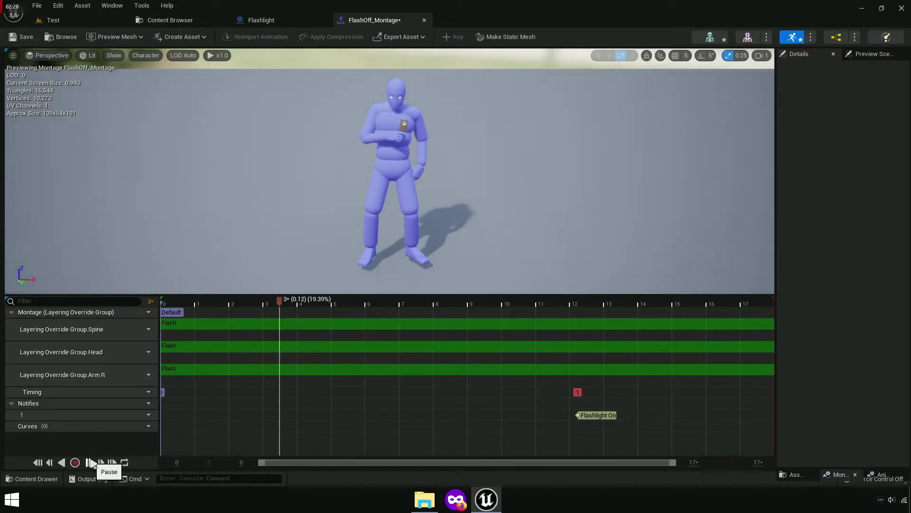
left_click(88, 461)
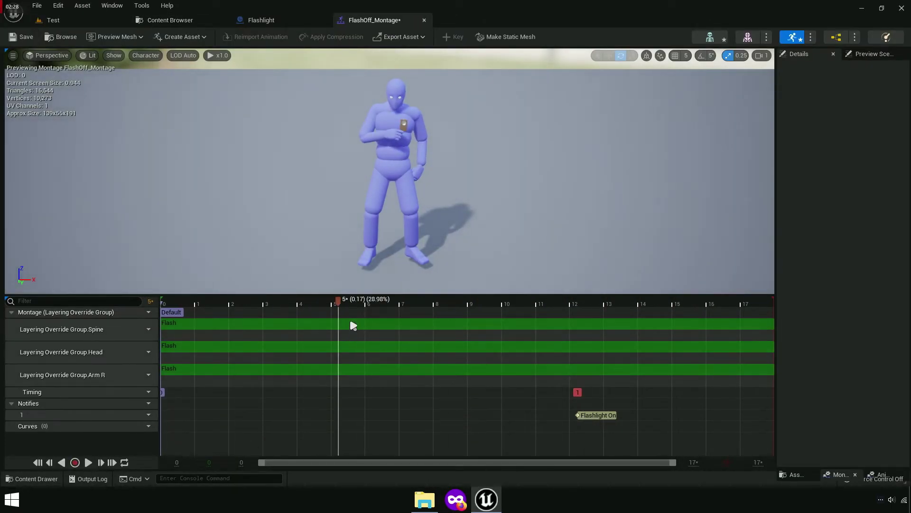
left_click_drag(353, 326, 576, 342)
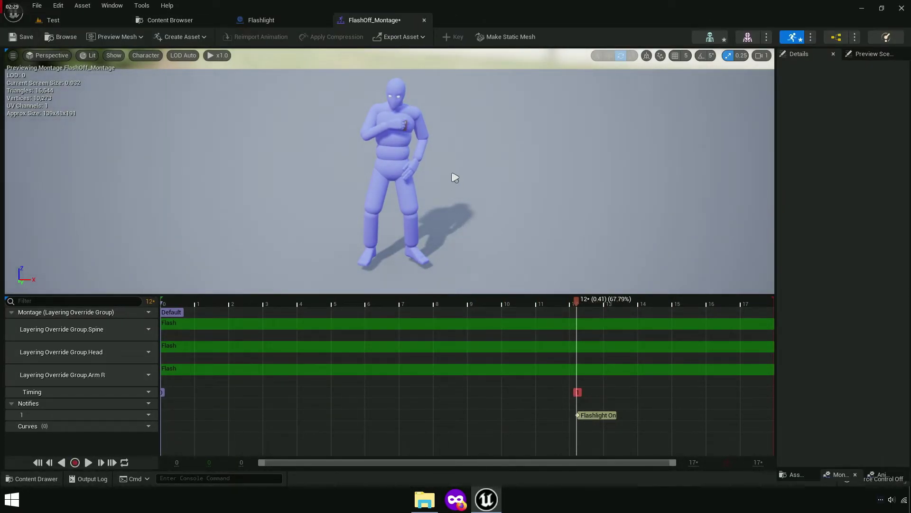
scroll(451, 175, "up", 5)
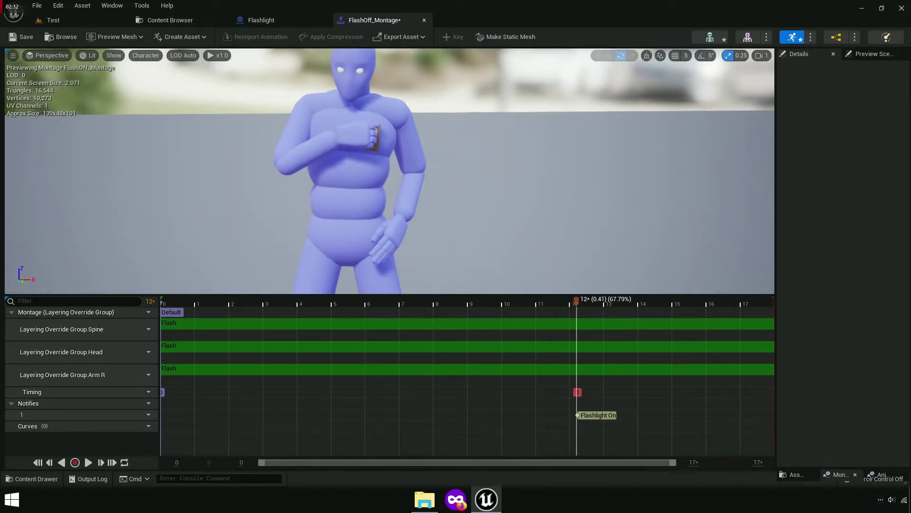
scroll(474, 167, "up", 3)
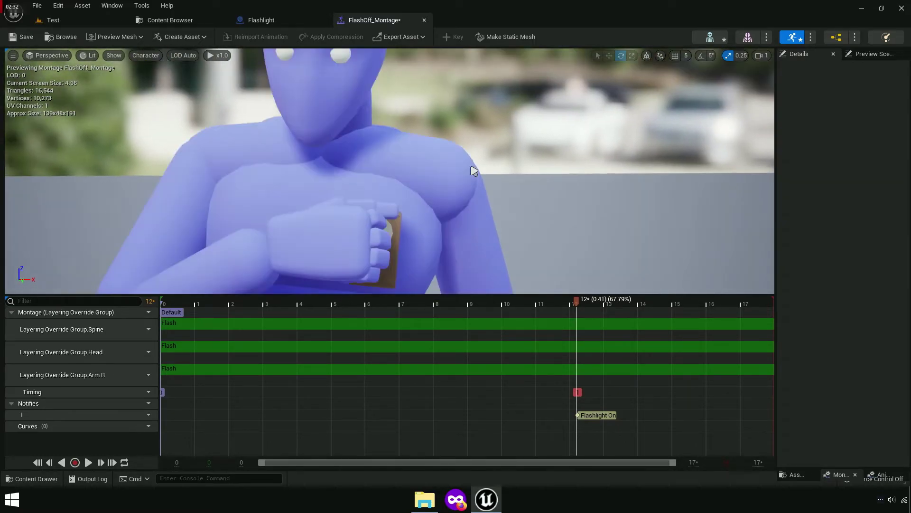
scroll(496, 228, "up", 3)
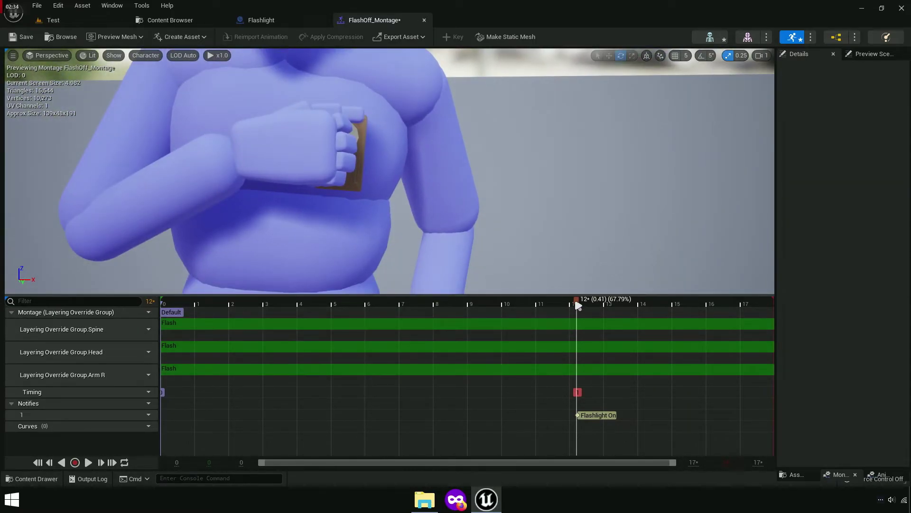
left_click_drag(578, 305, 582, 306)
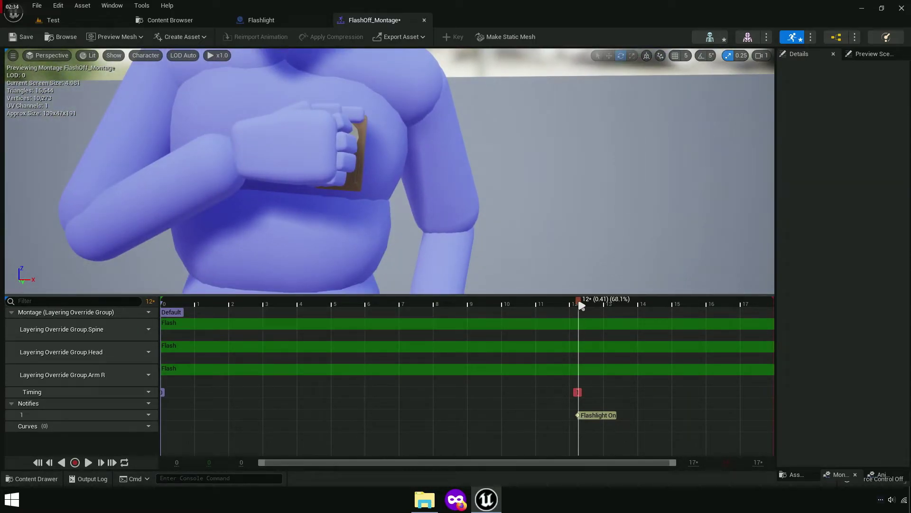
left_click(594, 415)
right_click(596, 416)
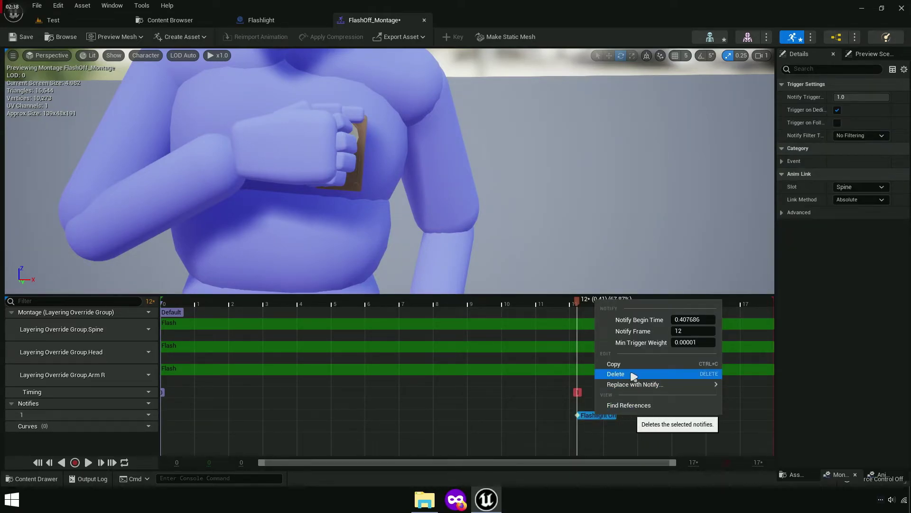
left_click(634, 375)
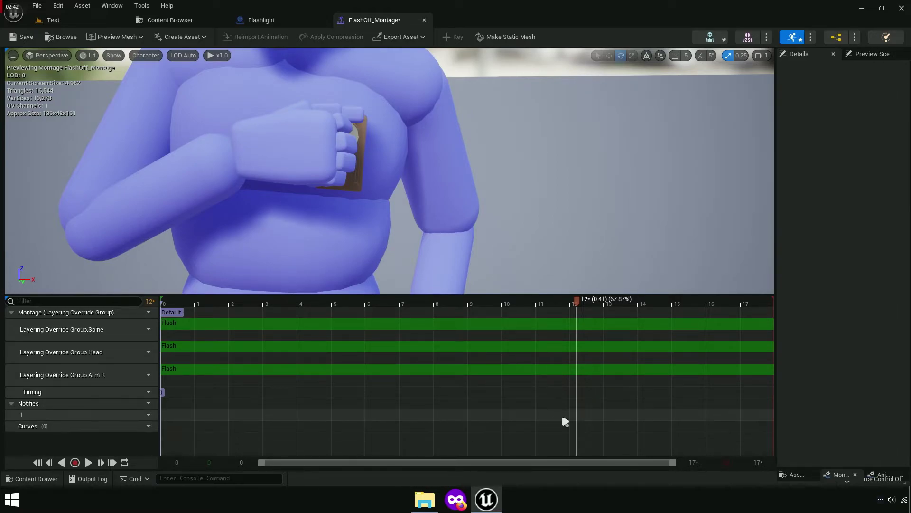
Step: Add a new 'Flashlight Off' notify at frame 12, then save and close the montage
right_click(580, 422)
mouse_move(617, 438)
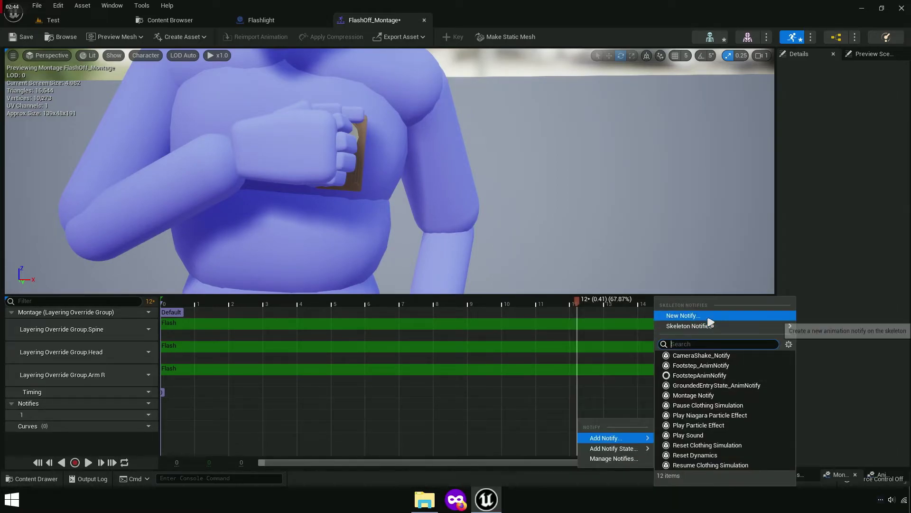
left_click(690, 317)
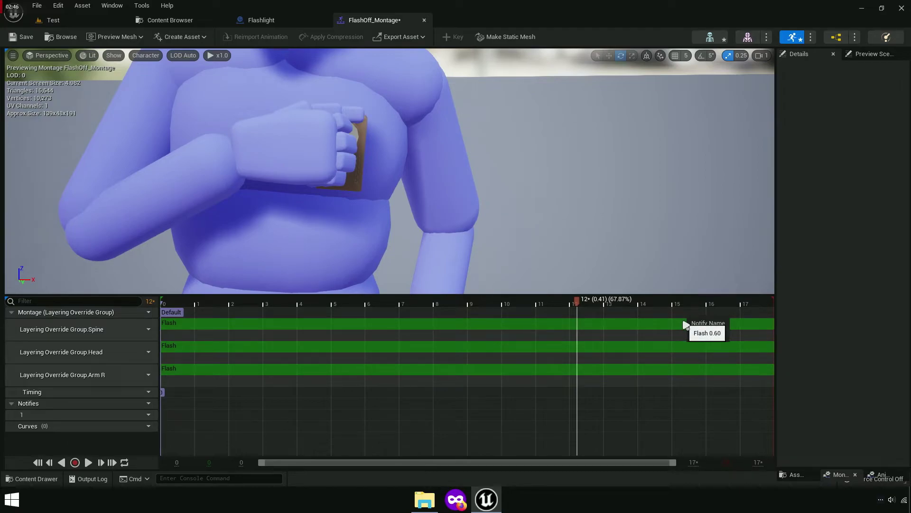
type("li")
type("ght Off")
key("Return")
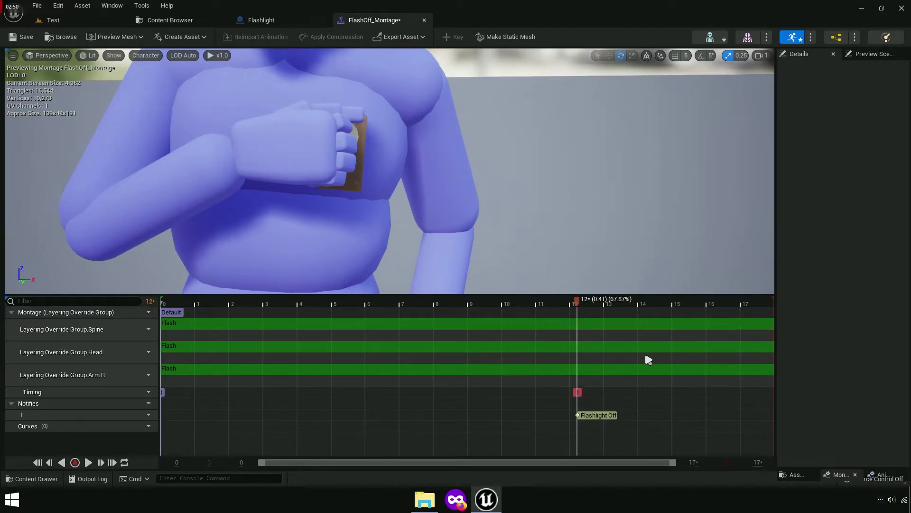
left_click_drag(578, 305, 603, 309)
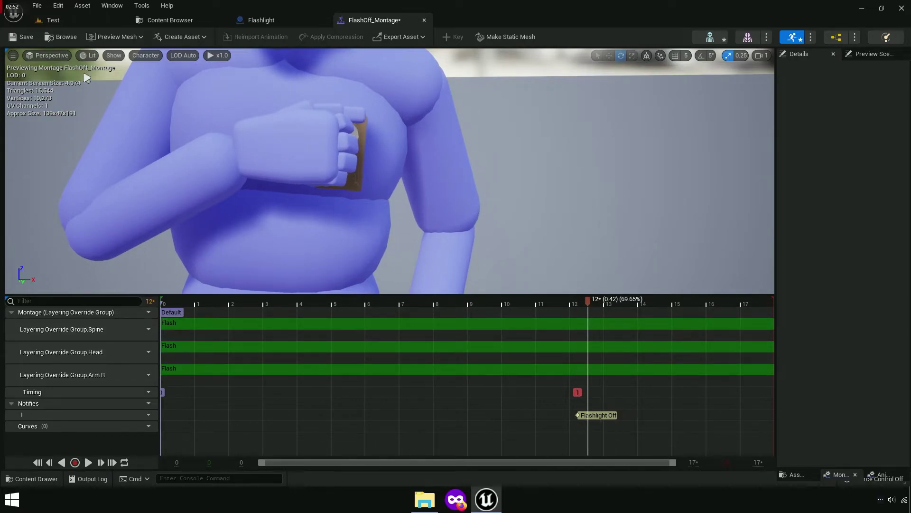
left_click(21, 37)
left_click(425, 20)
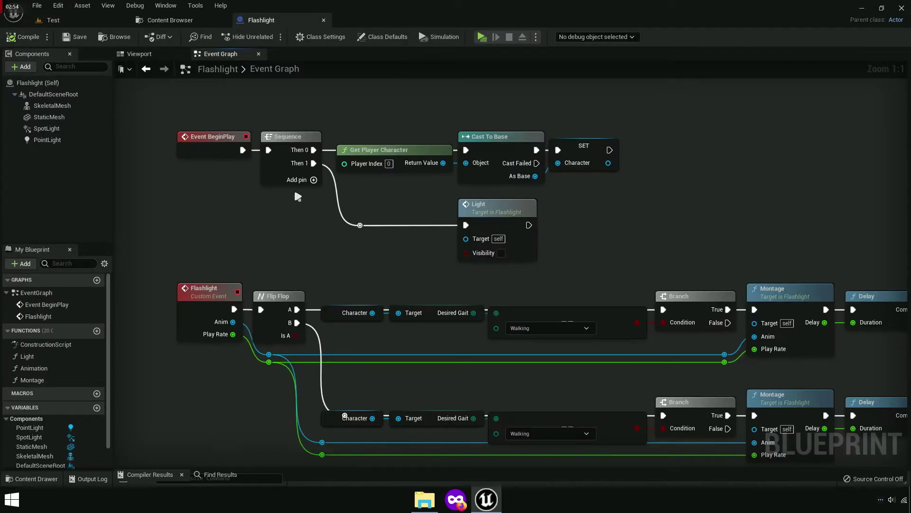
Step: Close the Flashlight Blueprint and open Locomotion_AnimBP from the Blueprint > Character folder
left_click(176, 20)
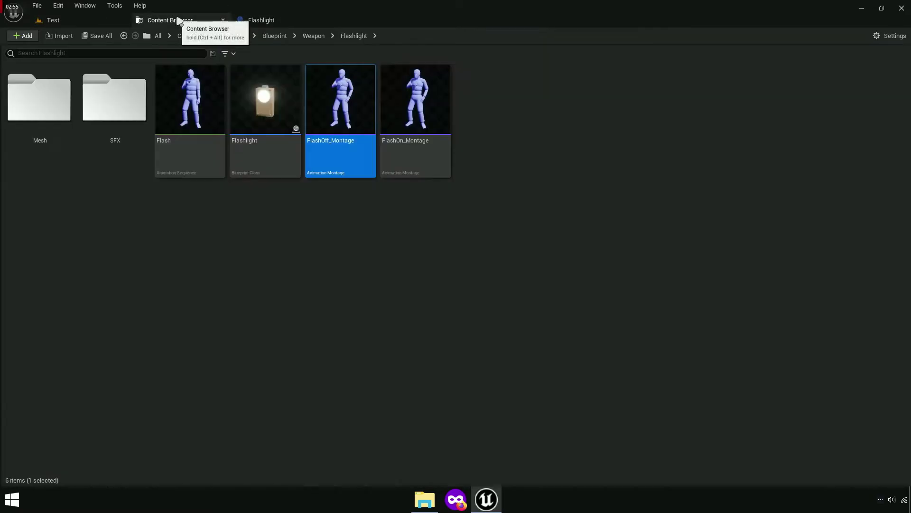
left_click(324, 20)
left_click(314, 37)
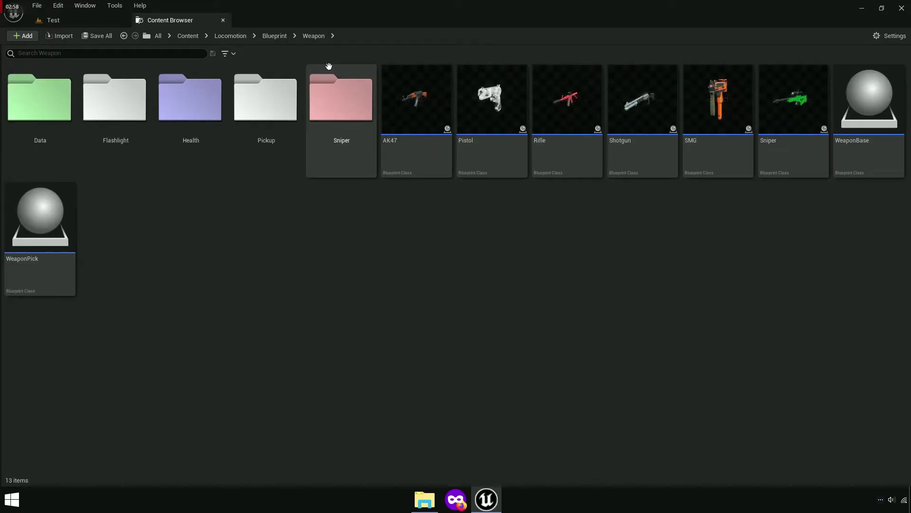
left_click(275, 36)
left_click(146, 160)
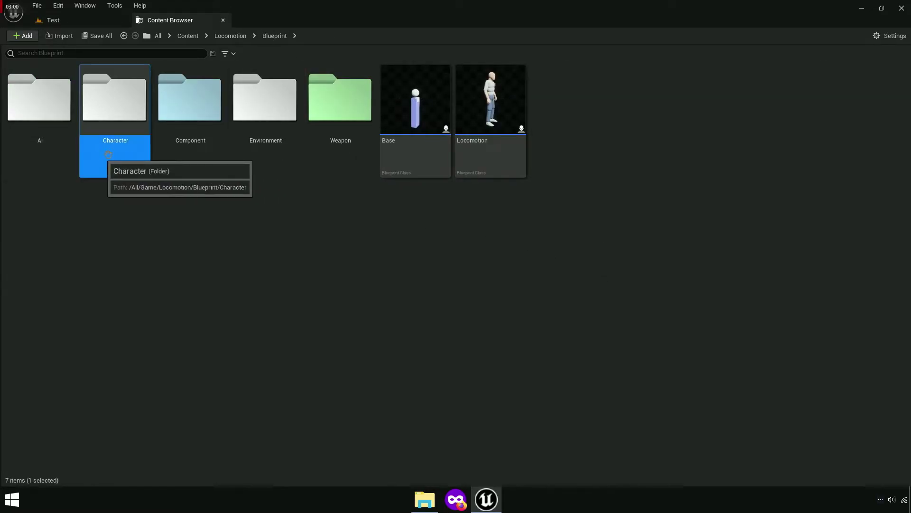
double_click(147, 160)
left_click(359, 142)
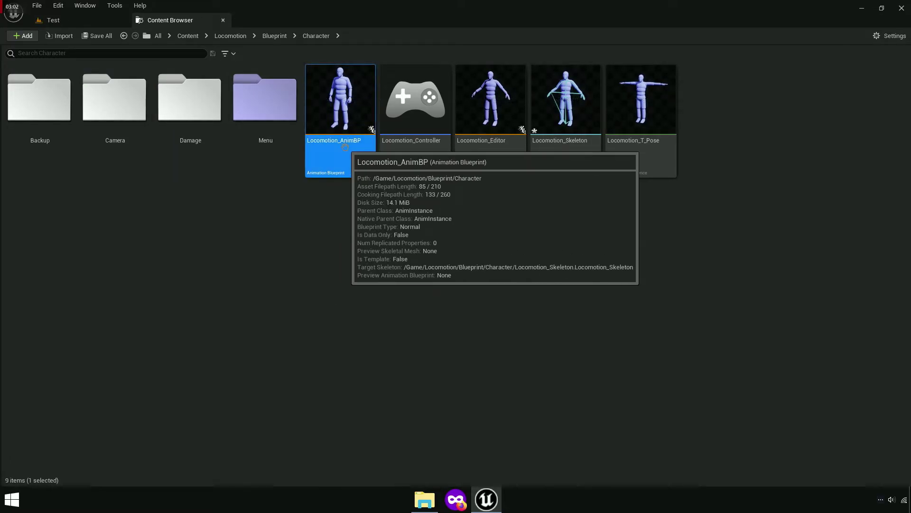
double_click(351, 144)
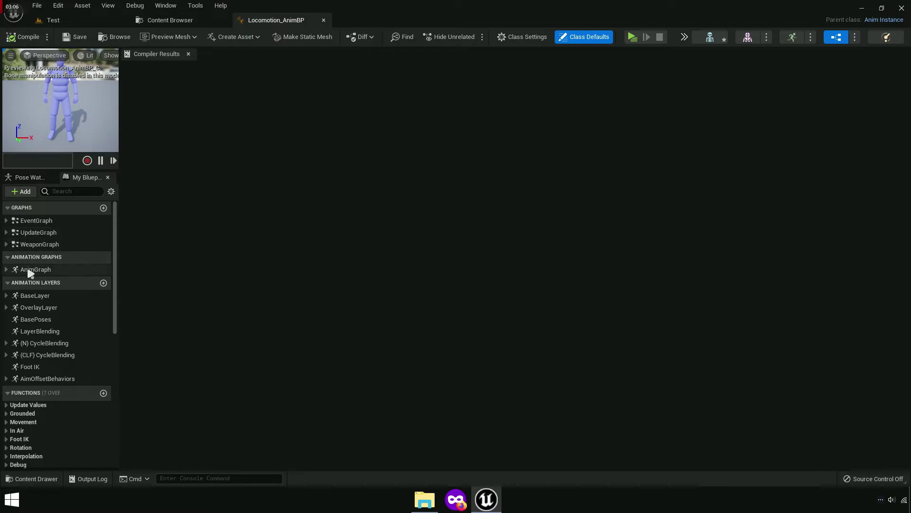
Step: In the Weapon Graph, add an AnimNotify_Flashlight On event in an empty area
double_click(39, 244)
scroll(269, 244, "up", 4)
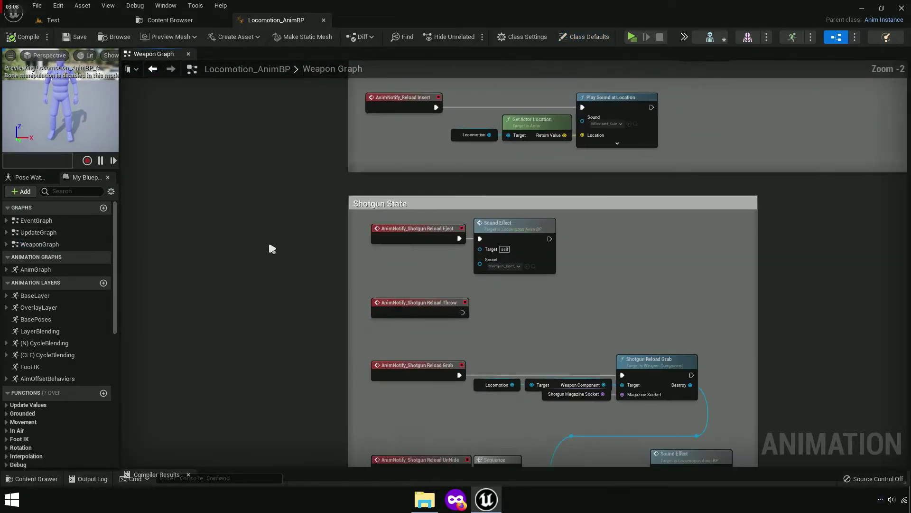
right_click_drag(615, 249, 386, 241)
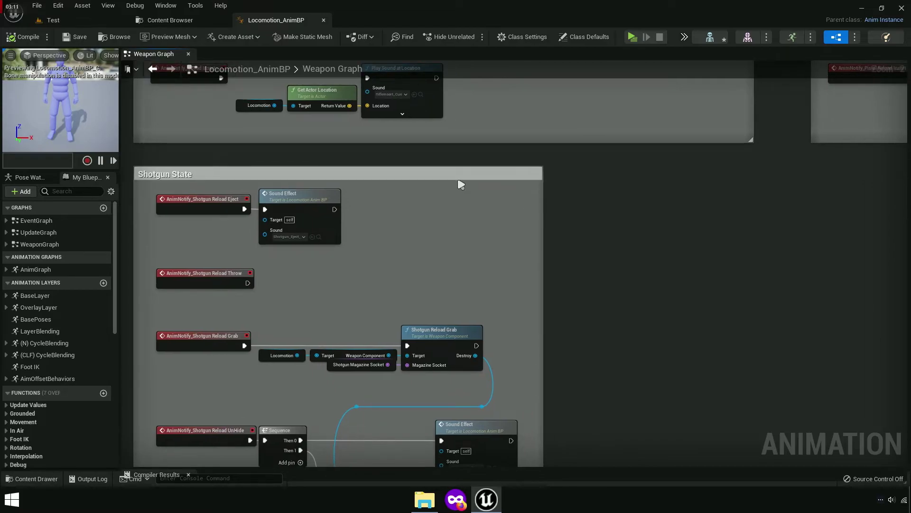
right_click_drag(364, 189, 465, 181)
scroll(464, 180, "up", 3)
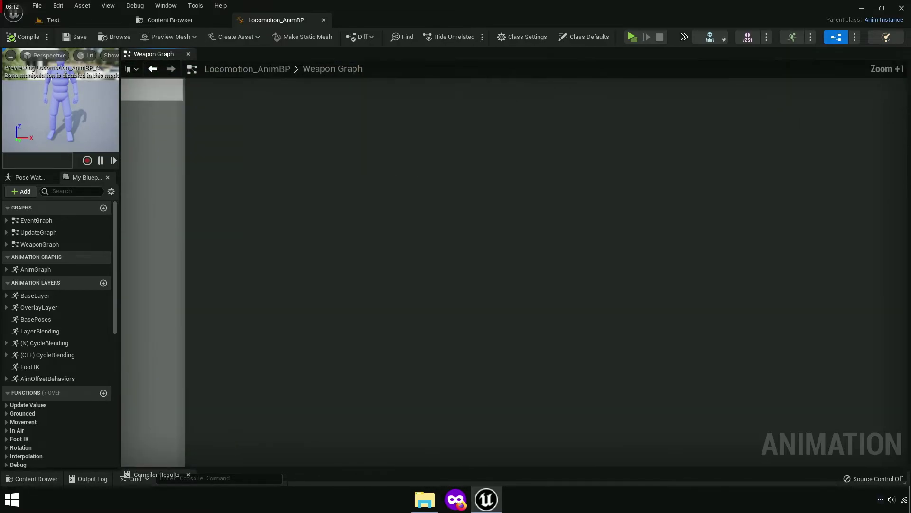
right_click(374, 226)
type("flashl")
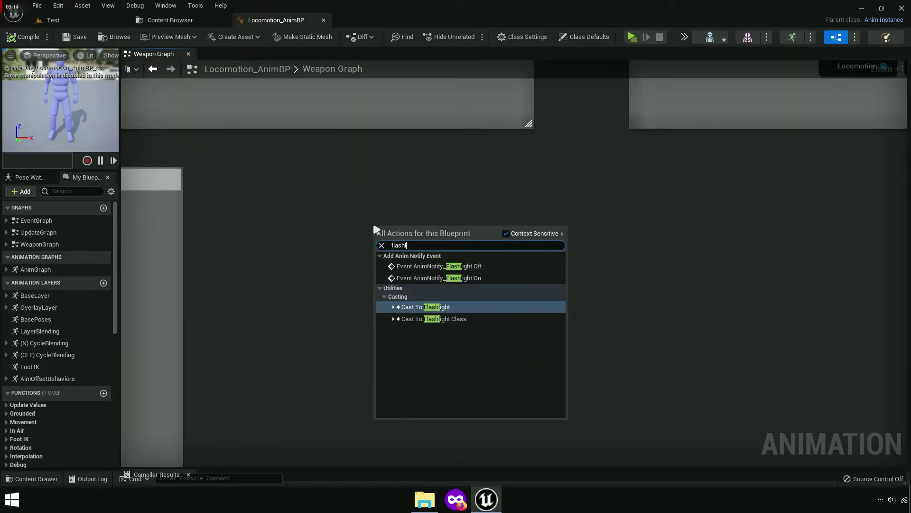
type("ight o")
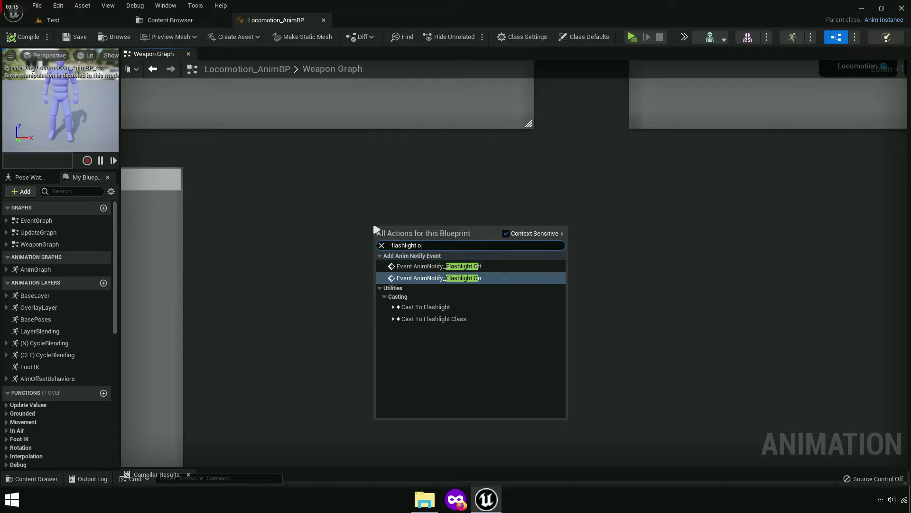
left_click(474, 278)
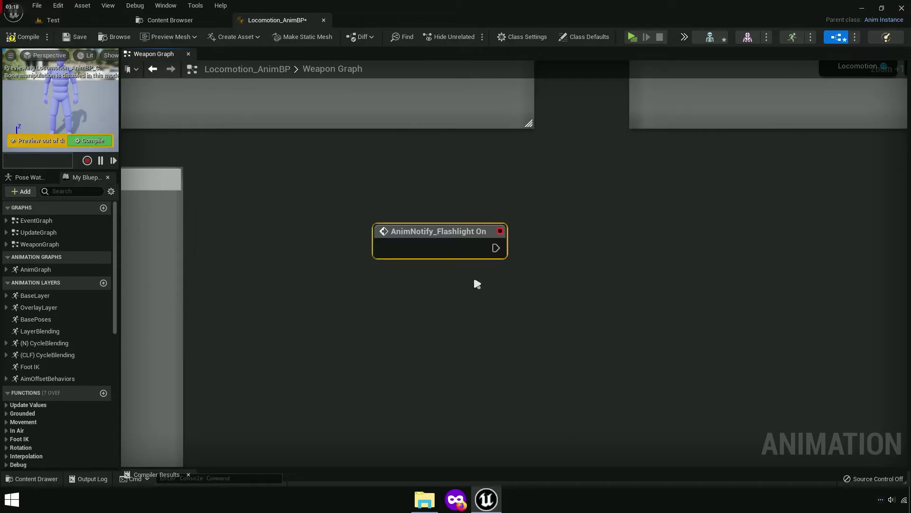
Step: Add the AnimNotify_Flashlight Off event below it and arrange both events
right_click(395, 274)
type("flashlight o")
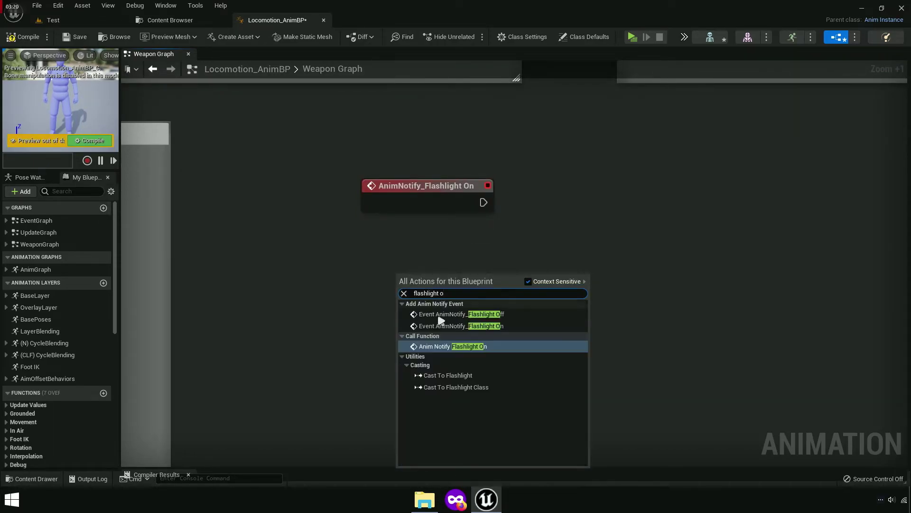
left_click(497, 314)
left_click_drag(484, 306, 379, 403)
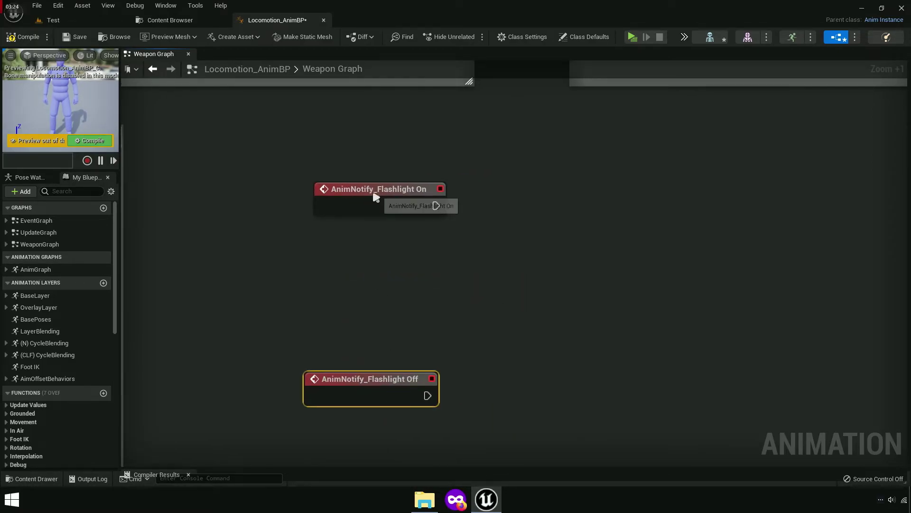
left_click_drag(375, 196, 363, 234)
Step: Drag the Sound Effect function from My Blueprint's Functions into the Weapon Graph
left_click(22, 208)
left_click(33, 221)
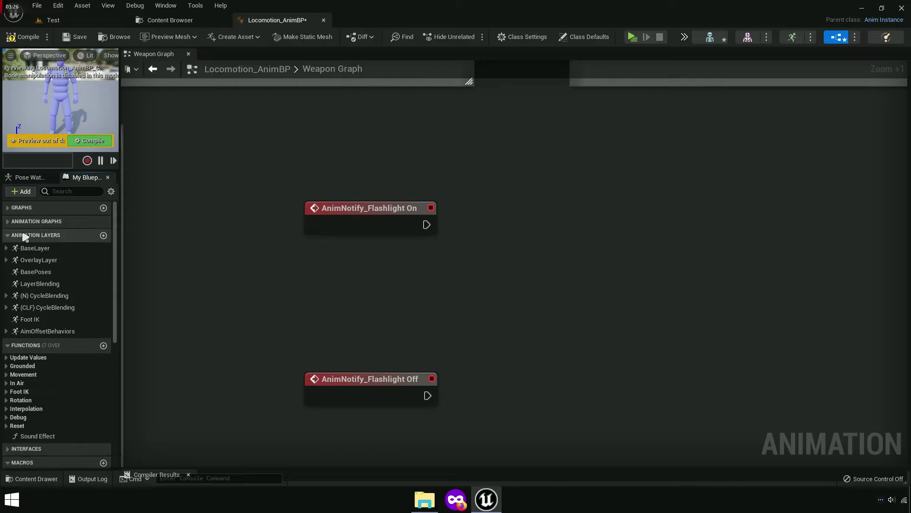
left_click(33, 235)
left_click(26, 250)
left_click(27, 279)
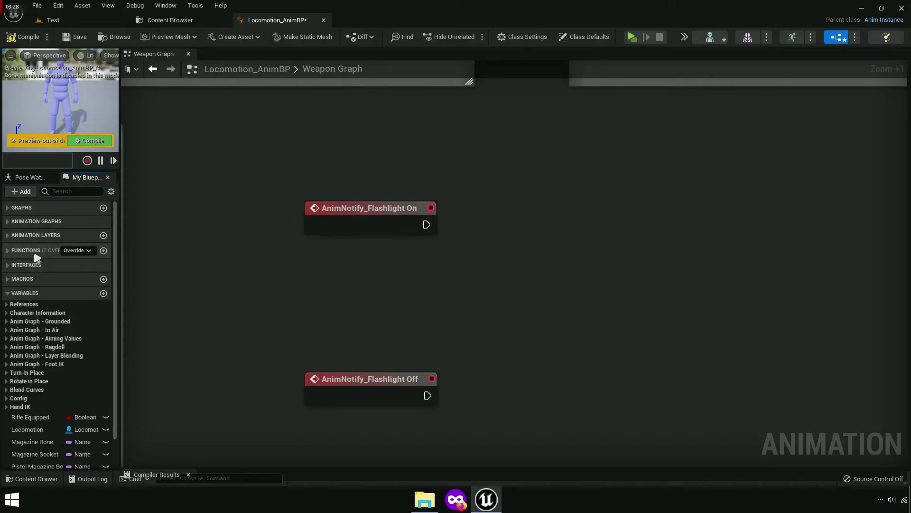
left_click(32, 250)
left_click(35, 339)
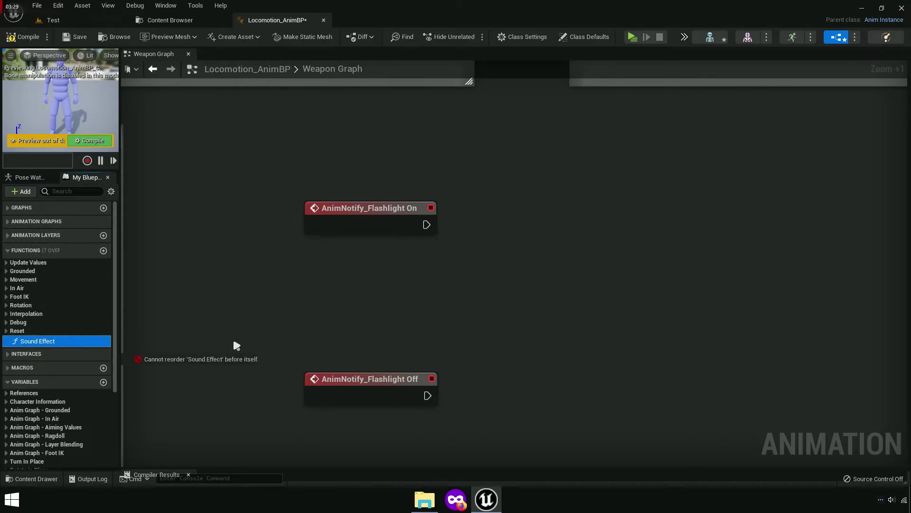
left_click_drag(236, 345, 518, 205)
Step: Inspect the Sound Effect function's Locomotion variable and Play Sound at Location nodes
double_click(50, 343)
scroll(364, 313, "up", 1)
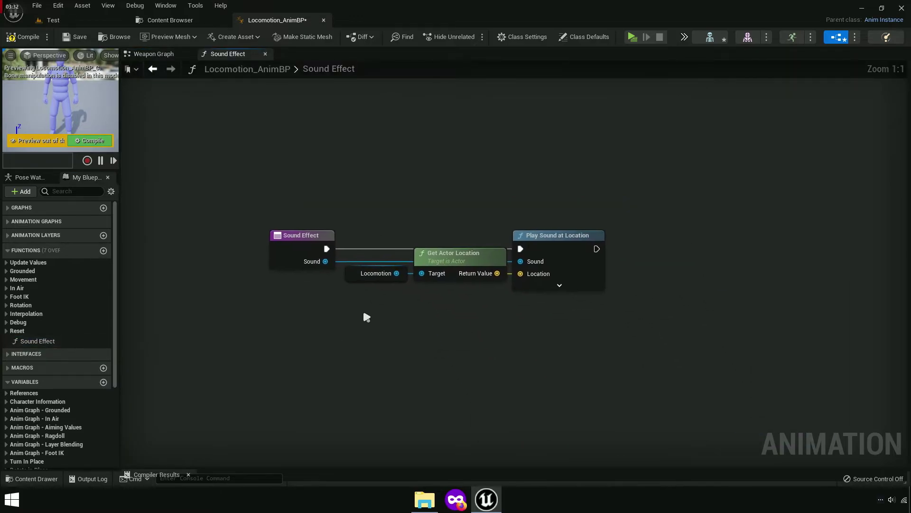
scroll(364, 285, "up", 4)
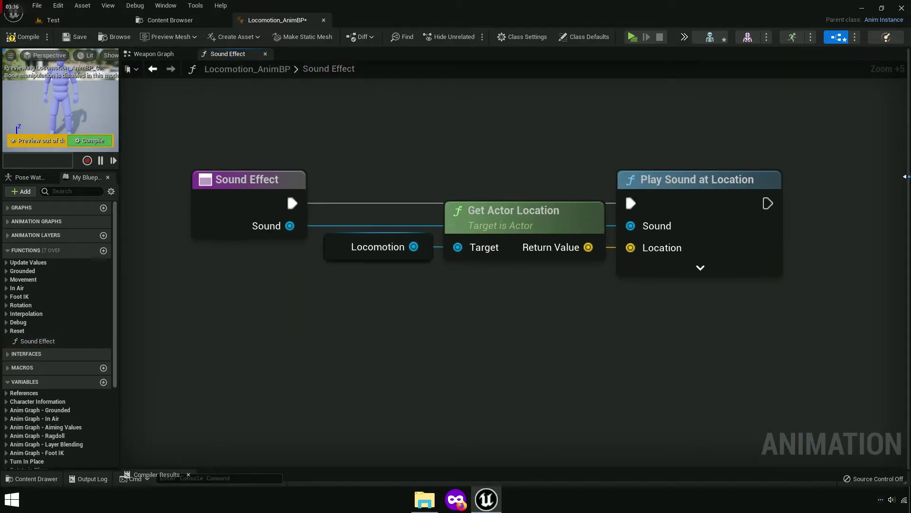
left_click(904, 177)
left_click(336, 252)
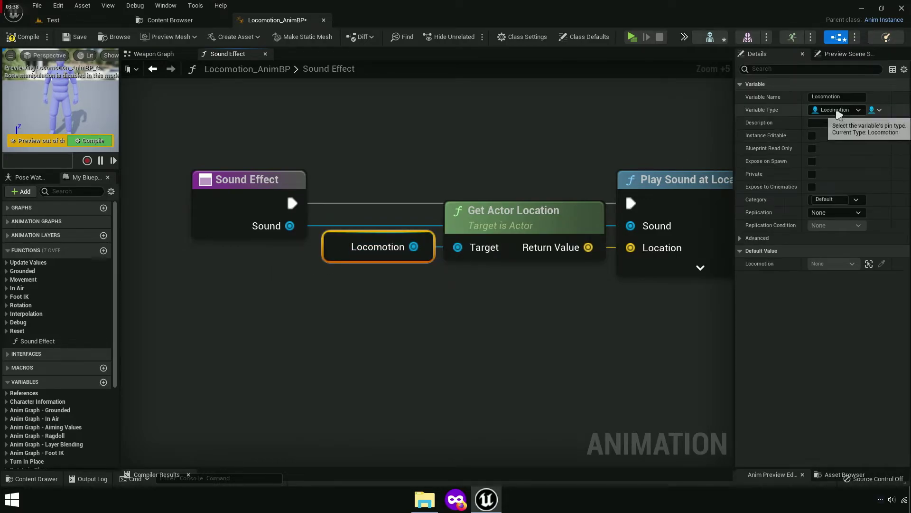
left_click(509, 219)
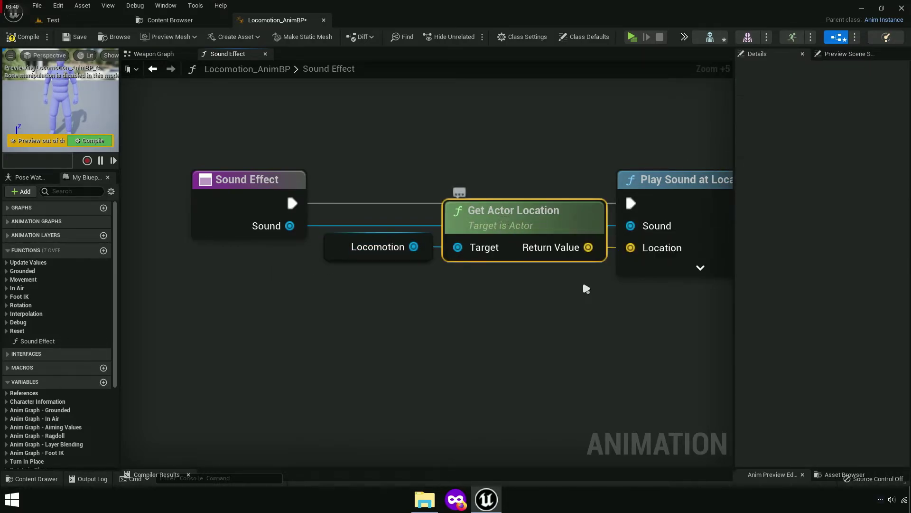
right_click_drag(586, 289, 461, 300)
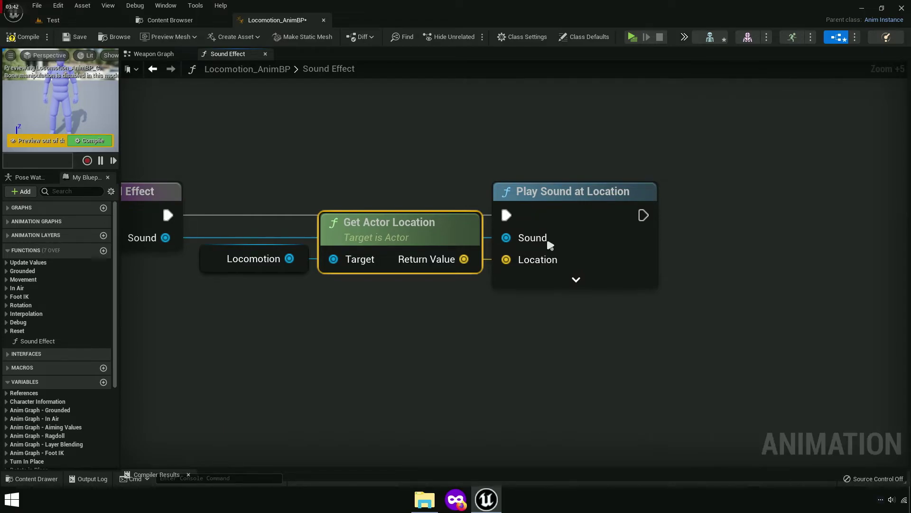
right_click_drag(195, 253, 352, 258)
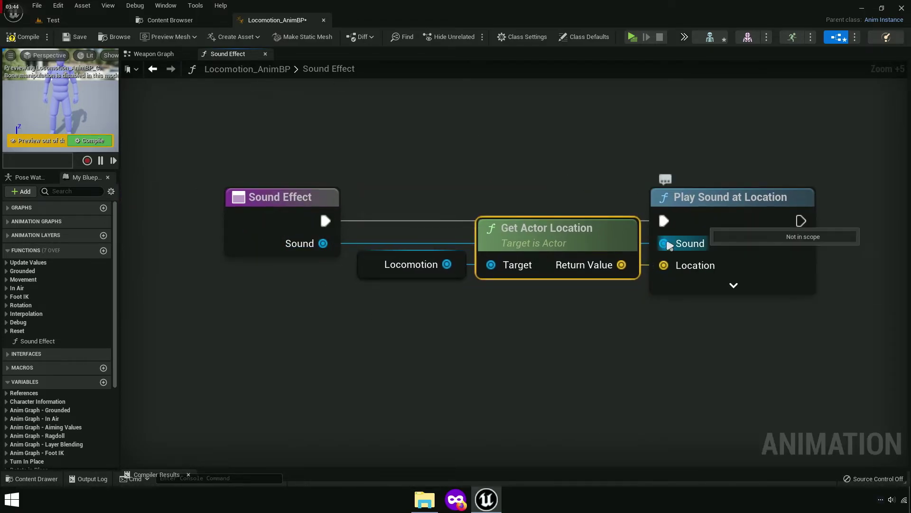
left_click(265, 53)
Step: Wire Flashlight On to the Sound Effect call and Flashlight Off to a pasted copy
scroll(493, 292, "up", 4)
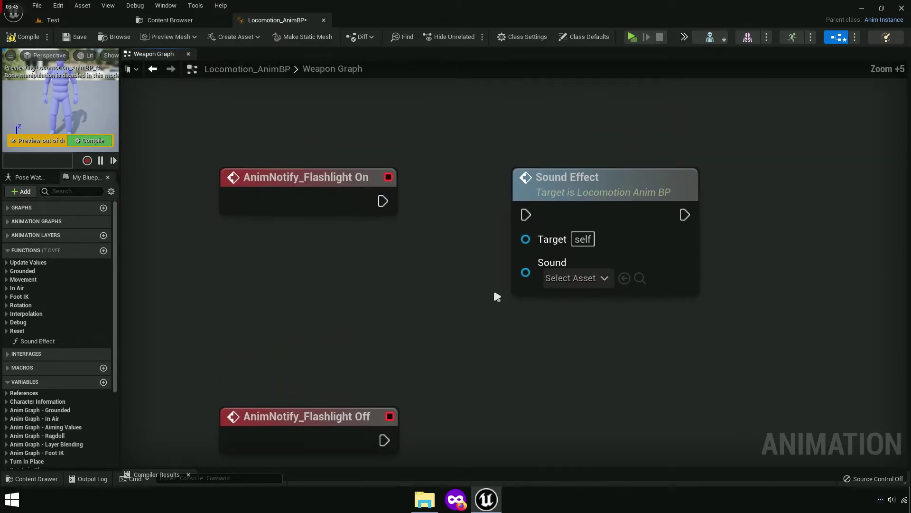
left_click_drag(624, 226, 557, 210)
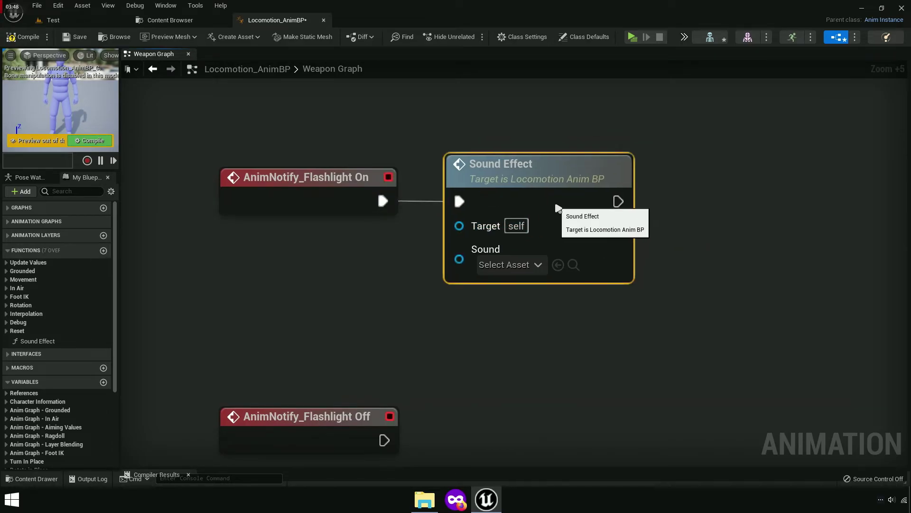
right_click_drag(533, 176, 547, 110)
key("ctrl+c")
key("ctrl+v")
mouse_move(514, 362)
left_mouse_down()
mouse_move(400, 375)
mouse_move(351, 336)
mouse_move(351, 350)
left_mouse_up()
left_click_drag(551, 328, 509, 312)
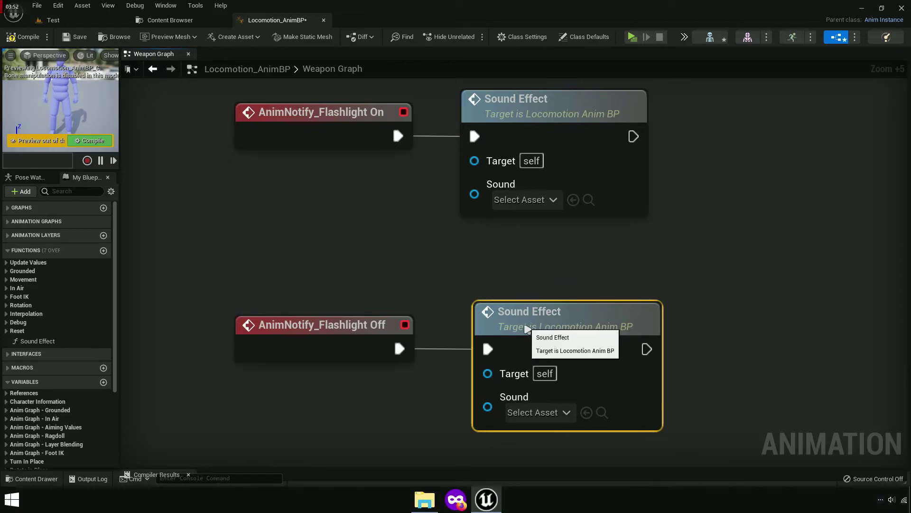
Step: Align the two Sound Effect calls beside their events and tighten the layout
left_click(499, 211)
left_click_drag(478, 130, 451, 130)
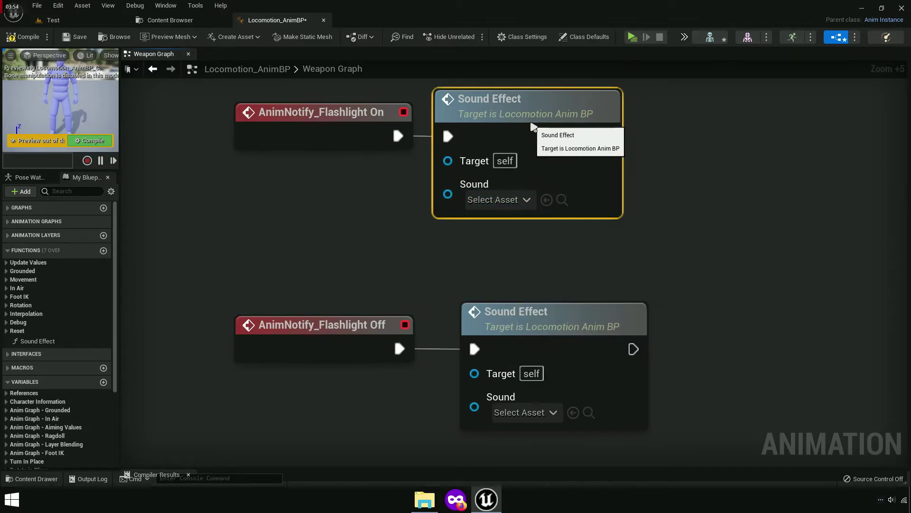
mouse_move(479, 342)
left_mouse_down()
mouse_move(452, 342)
mouse_move(442, 296)
left_mouse_up()
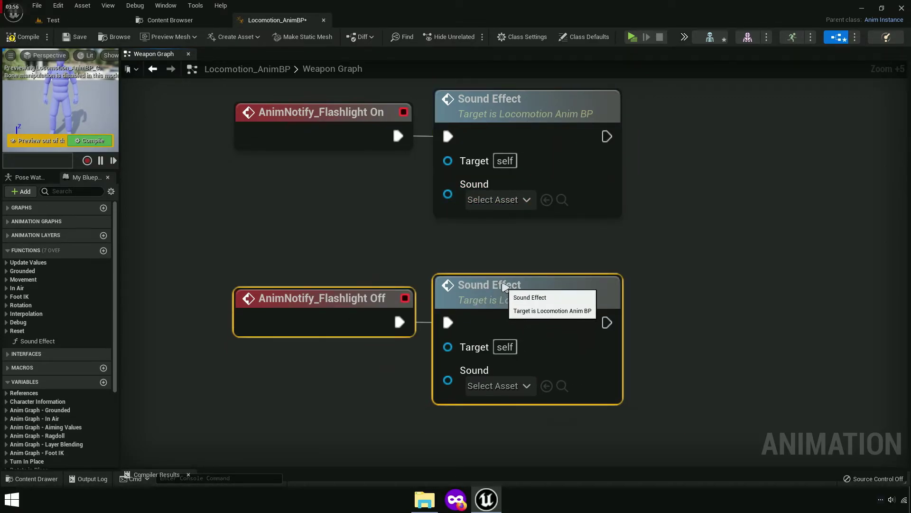
left_click(343, 345)
scroll(346, 354, "down", 5)
Step: Wrap all four nodes in a comment titled 'Flashlight' placed beside the Shotgun State group
left_click_drag(270, 197, 511, 335)
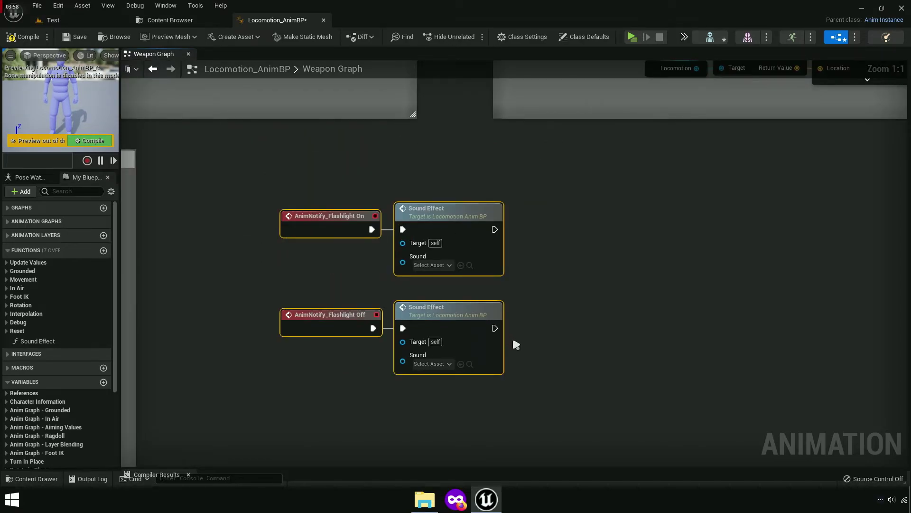
key("c")
type("Flashl")
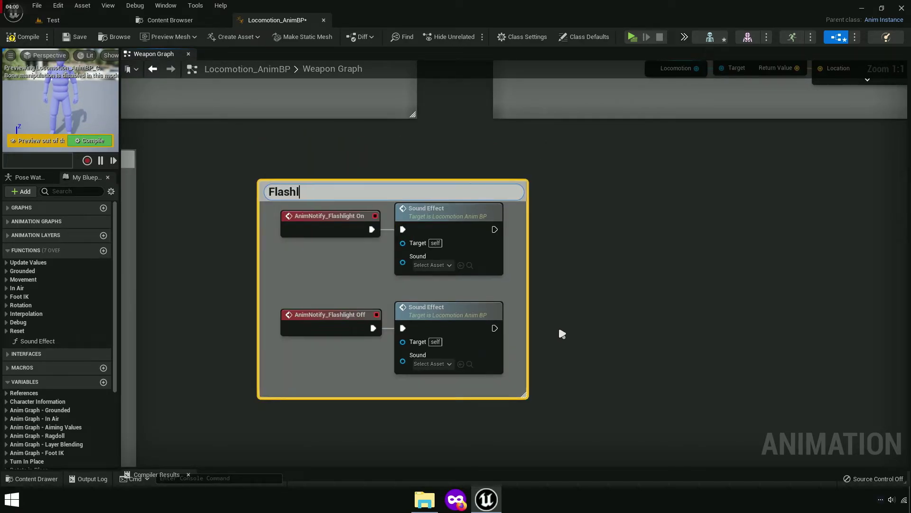
type("ight")
key("Return")
scroll(562, 334, "down", 4)
right_click_drag(454, 259, 542, 270)
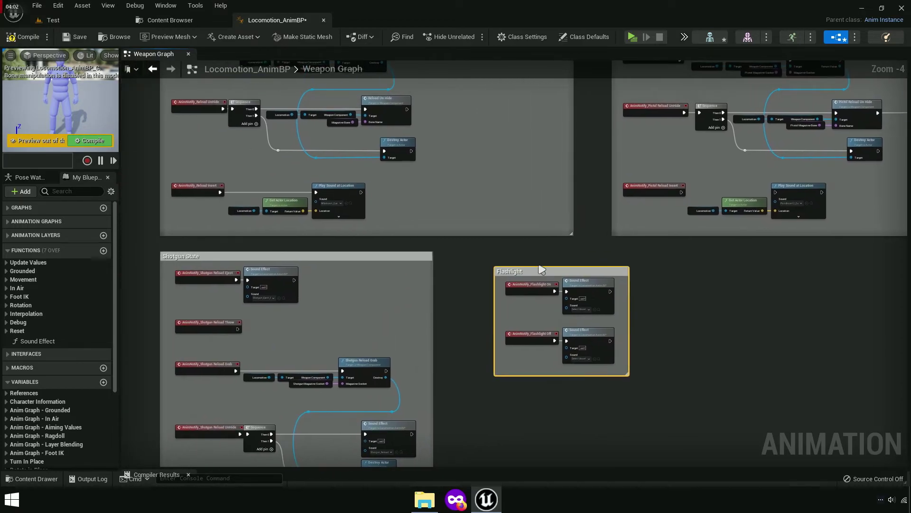
left_click_drag(539, 271, 497, 257)
scroll(489, 292, "up", 9)
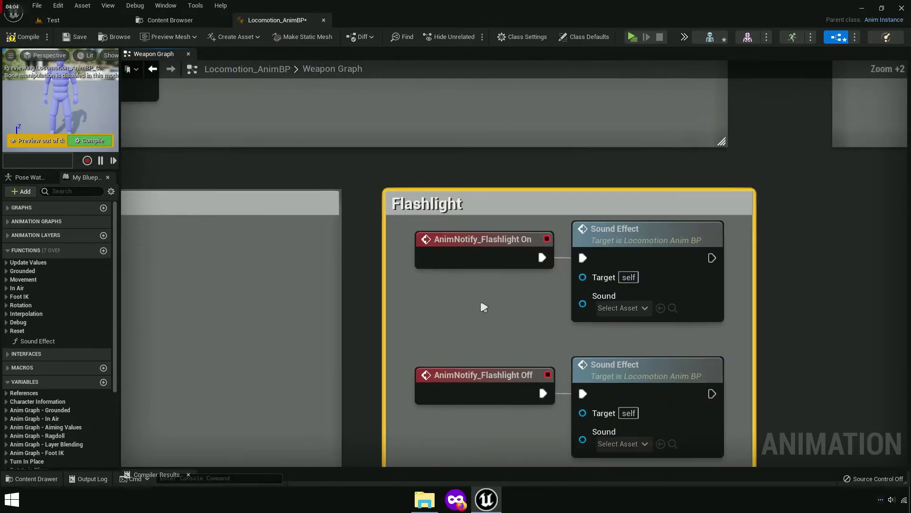
scroll(372, 232, "up", 2)
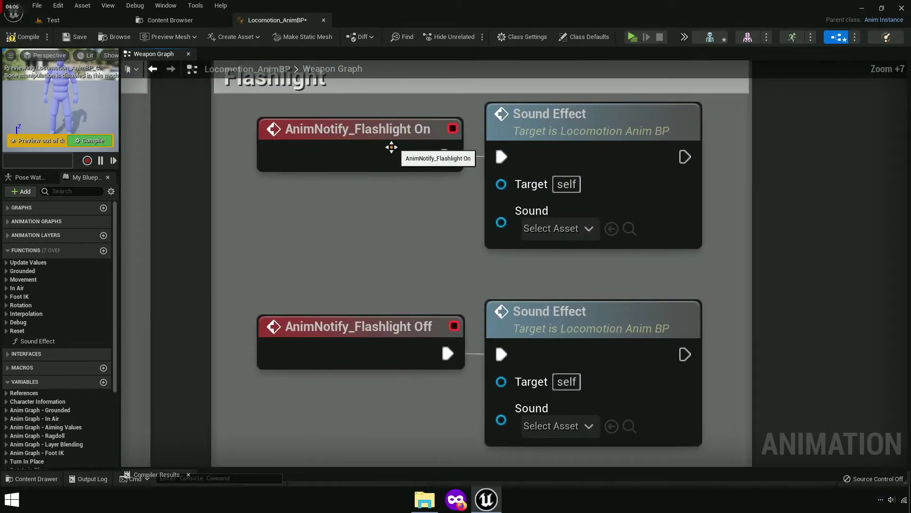
right_click_drag(485, 216, 418, 209)
Step: Set the Flashlight On Sound Effect call's sound to FlashlightOn_Cue
left_click(489, 221)
type("Flashlight")
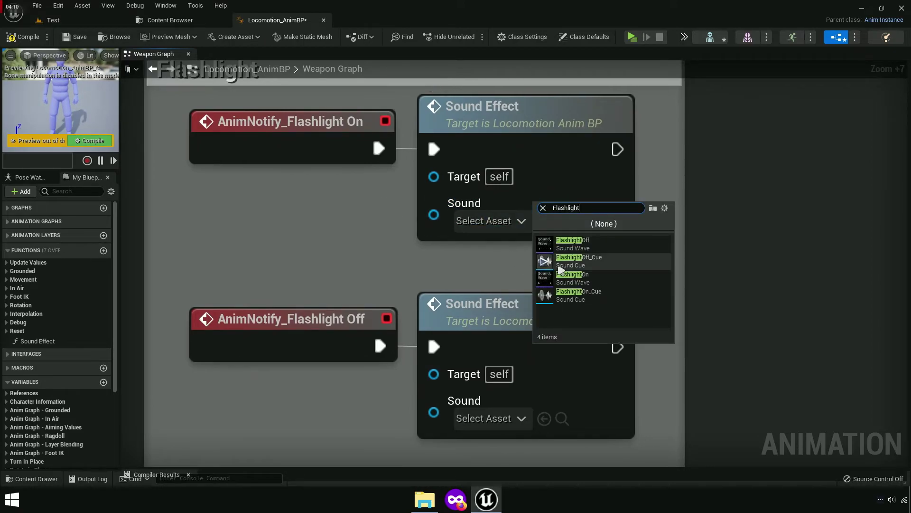
left_click(596, 293)
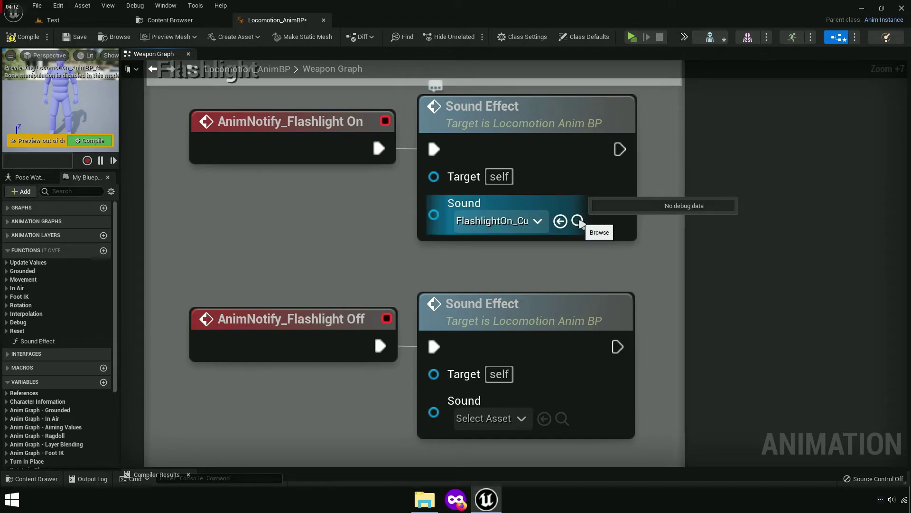
left_click(577, 221)
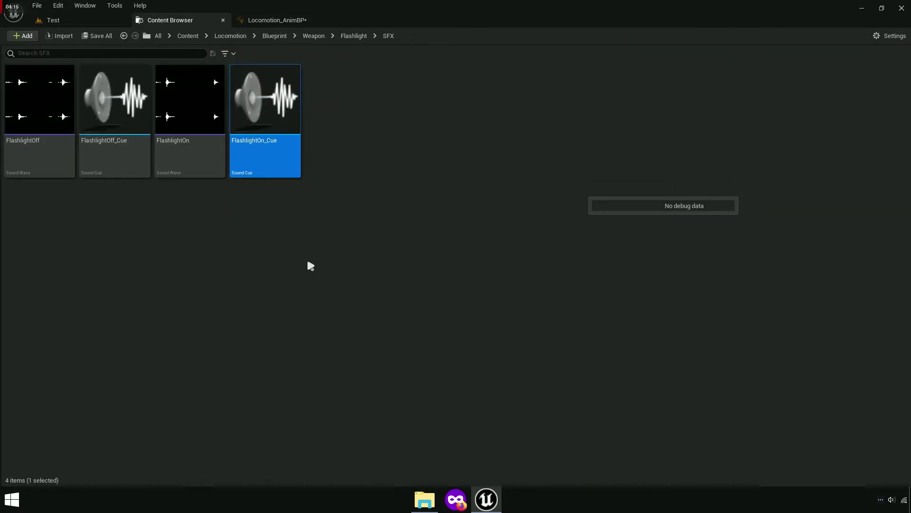
Step: Assign FlashlightOff_Cue to the Off call, save the blueprint and shrink the comment box
left_click_drag(145, 166, 278, 32)
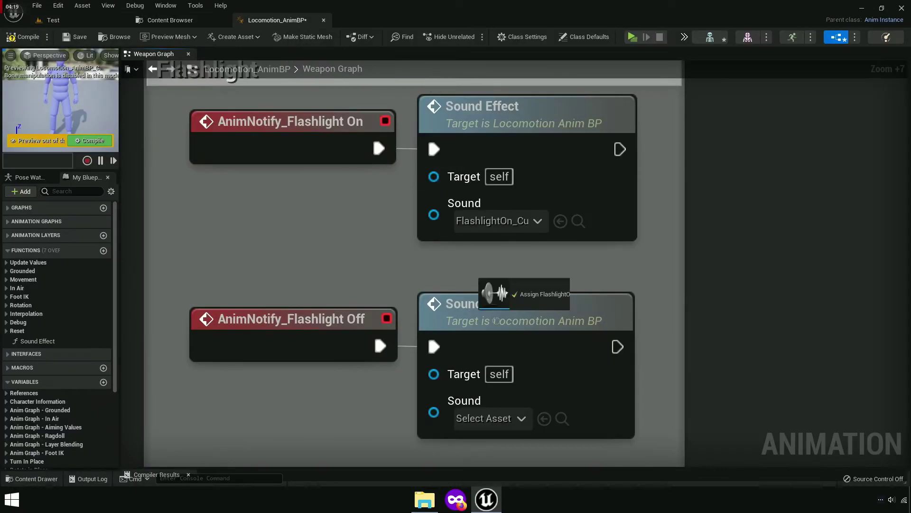
left_click_drag(278, 21, 475, 416)
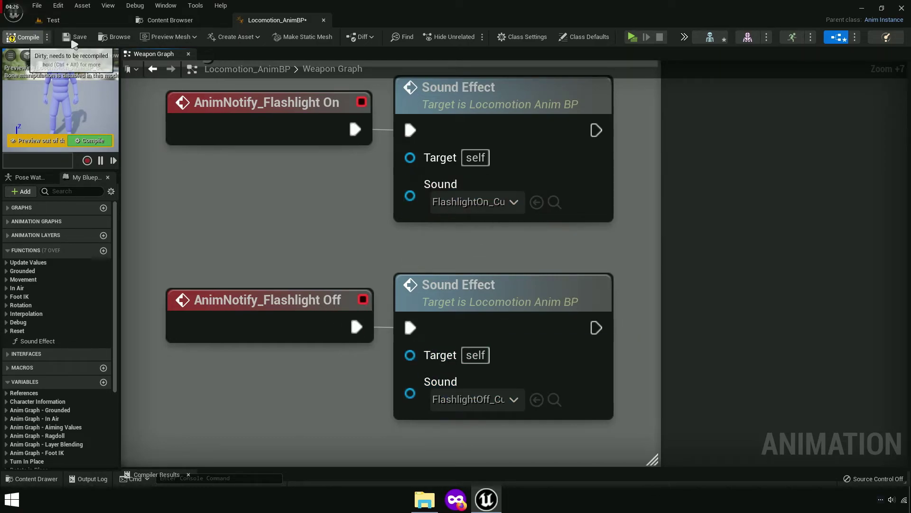
left_click(75, 38)
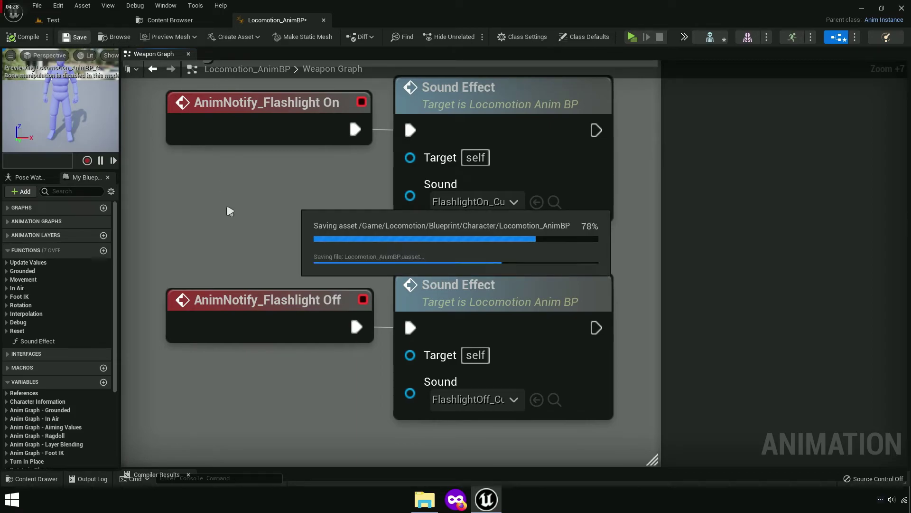
scroll(227, 202, "down", 3)
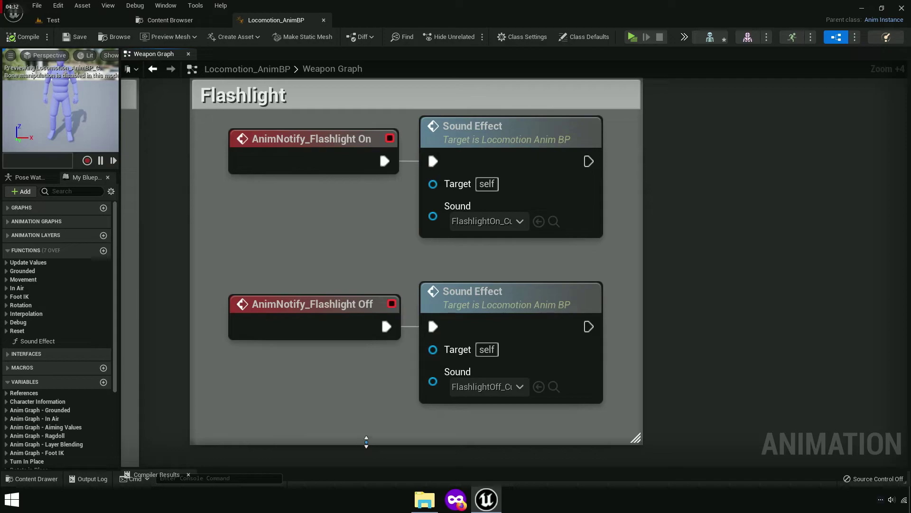
left_click_drag(366, 445, 369, 431)
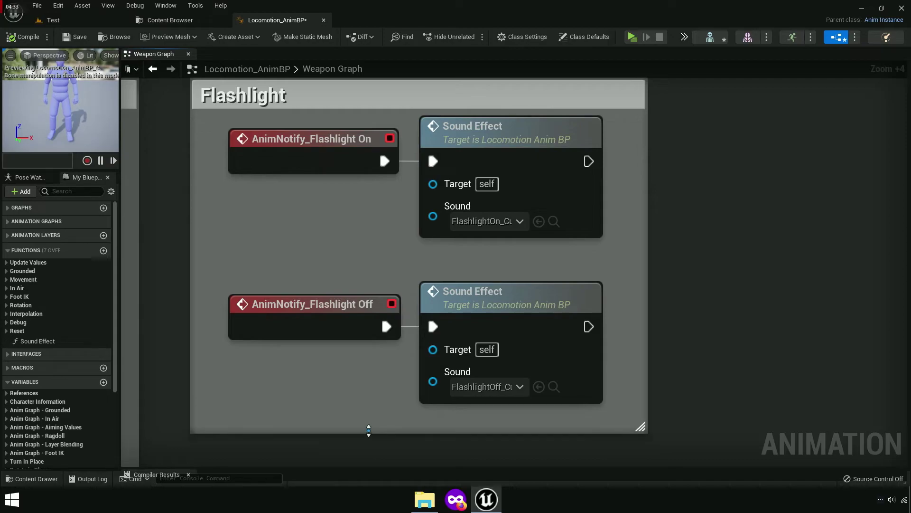
Step: Close Locomotion_AnimBP and open the Flashlight blueprint from Blueprint > Weapon > Flashlight
left_click(326, 21)
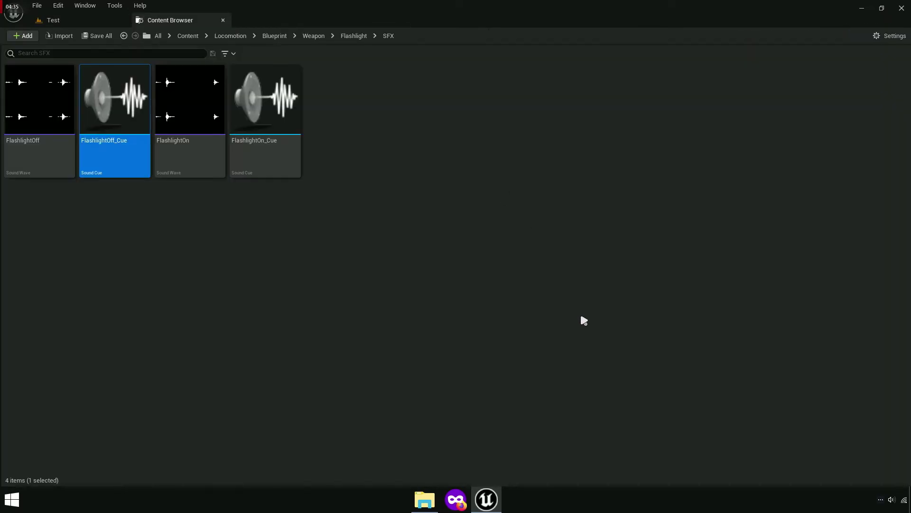
left_click(275, 37)
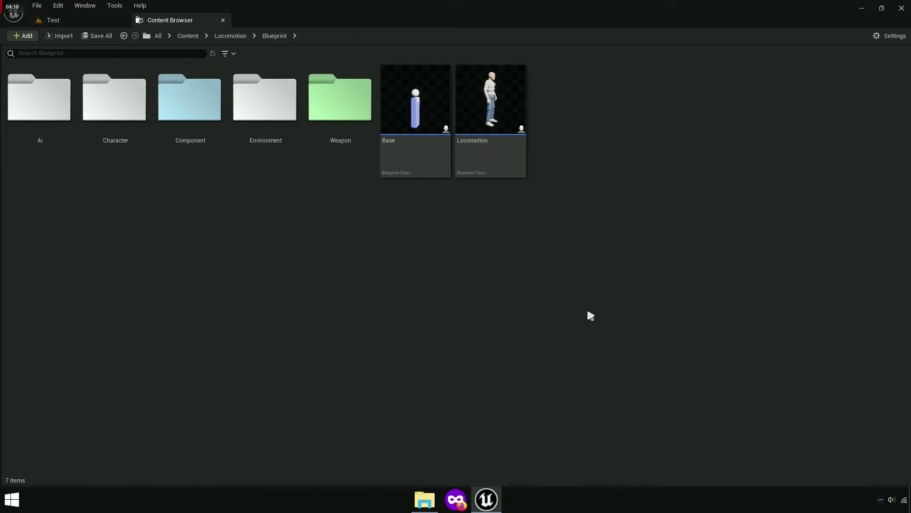
double_click(343, 157)
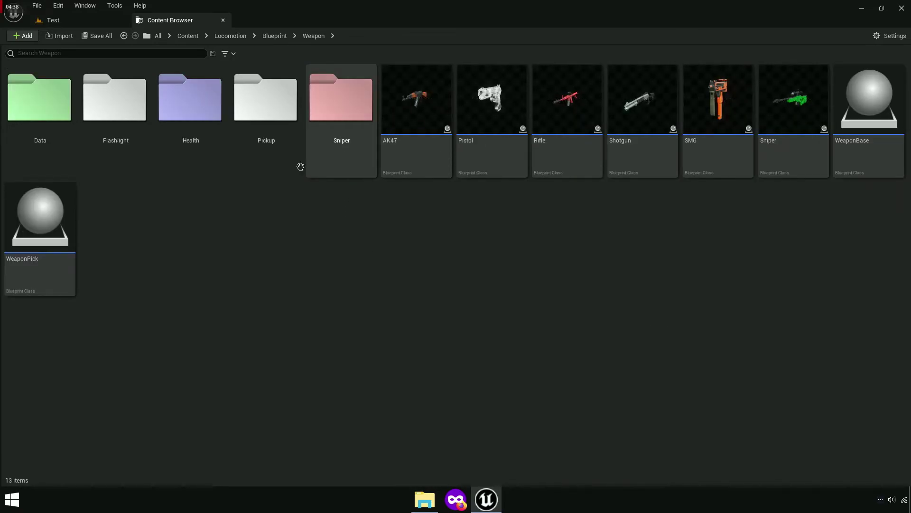
double_click(134, 158)
left_click(279, 153)
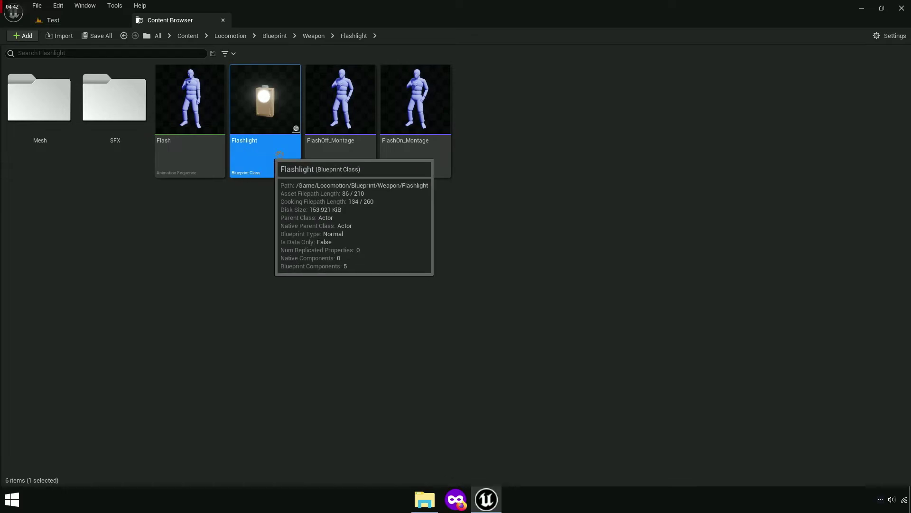
double_click(279, 154)
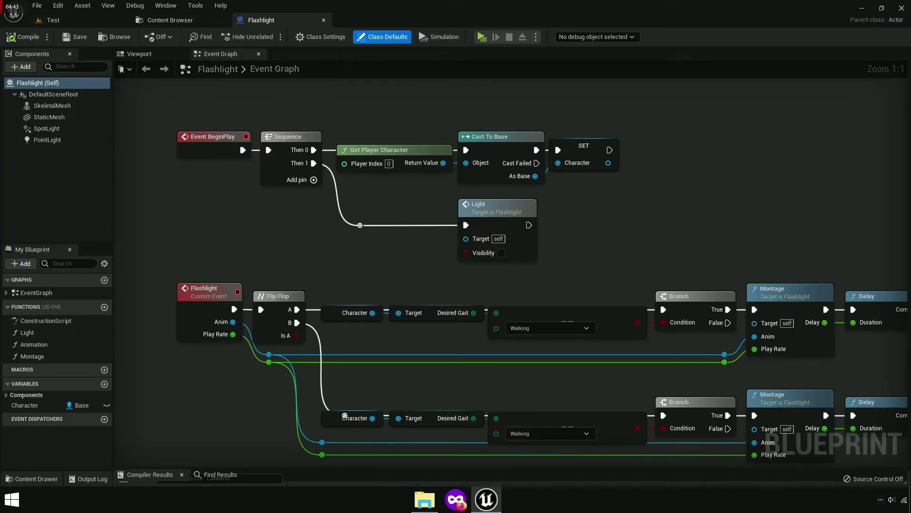
Step: Rename the Flashlight custom event's Anim input to On
scroll(256, 287, "up", 4)
scroll(256, 287, "up", 3)
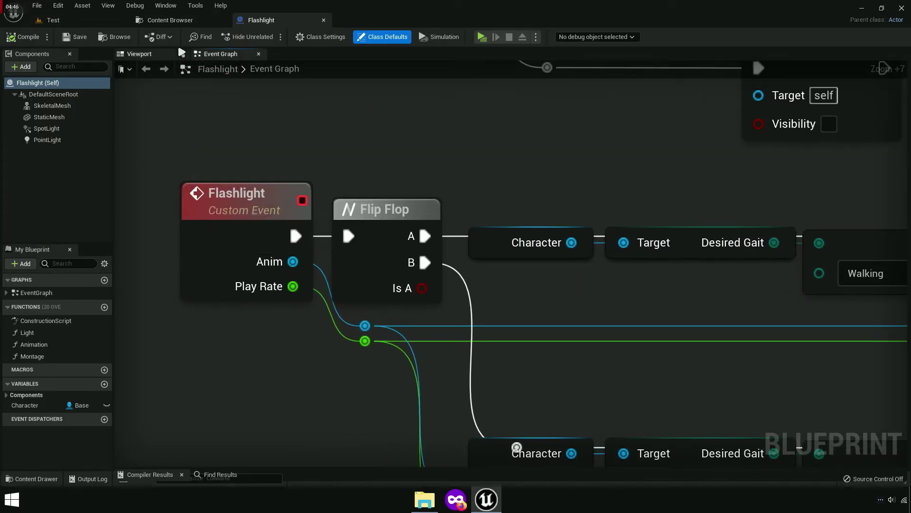
left_click(184, 56)
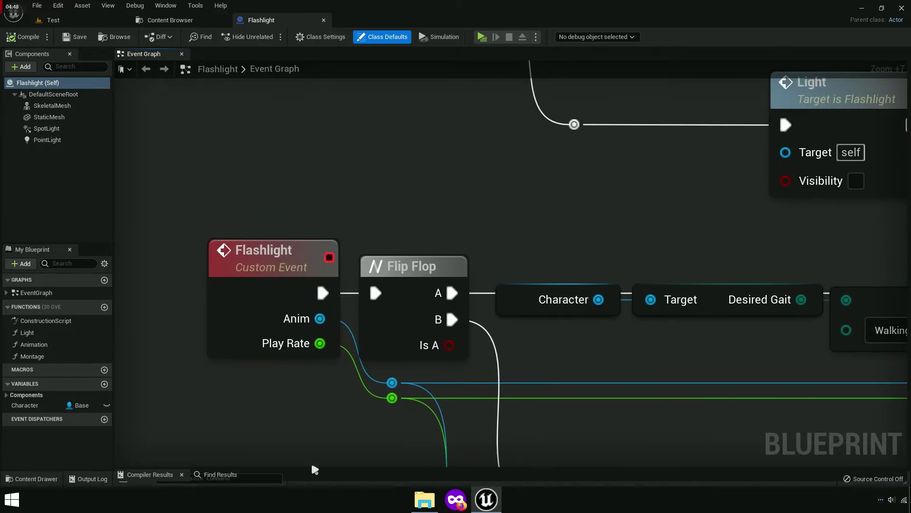
right_click_drag(315, 465, 248, 274)
right_click_drag(250, 165, 163, 228)
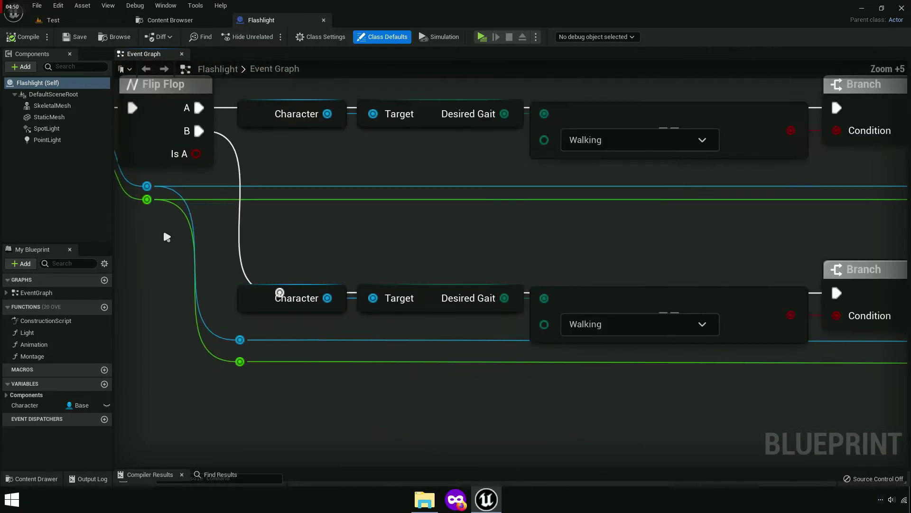
scroll(275, 252, "down", 3)
right_click_drag(275, 251, 373, 260)
scroll(465, 240, "up", 3)
left_click(245, 128)
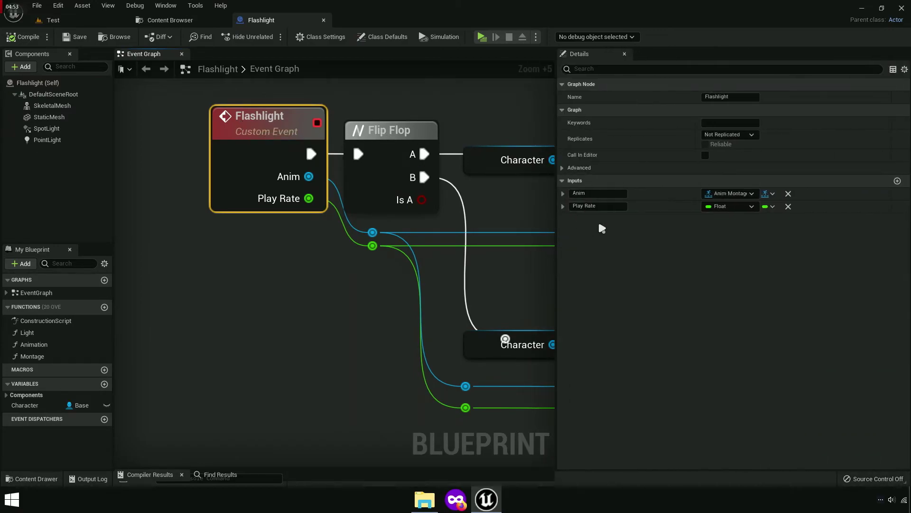
left_click(598, 194)
type("O")
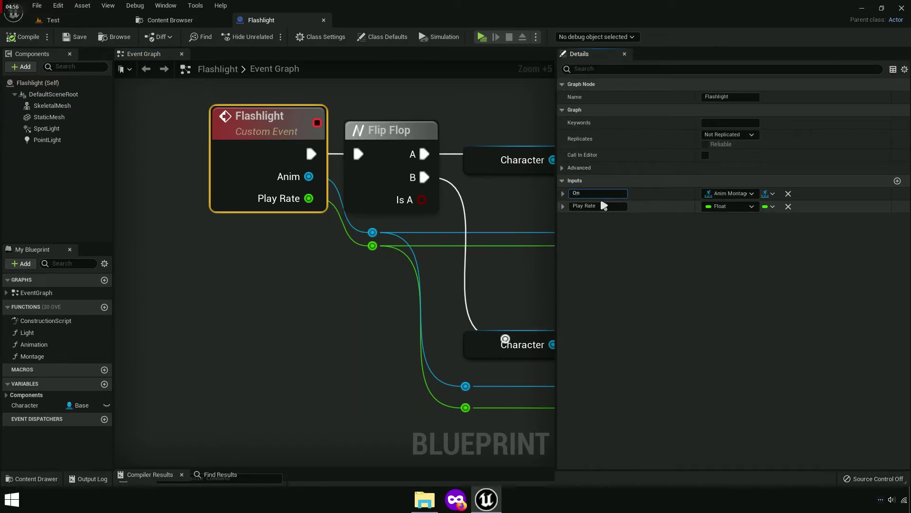
type("n")
key("Return")
Step: Add a second montage input to the Flashlight event, wired to the second Montage call
scroll(346, 338, "down", 2)
scroll(392, 376, "down", 3)
right_click_drag(392, 376, 487, 358)
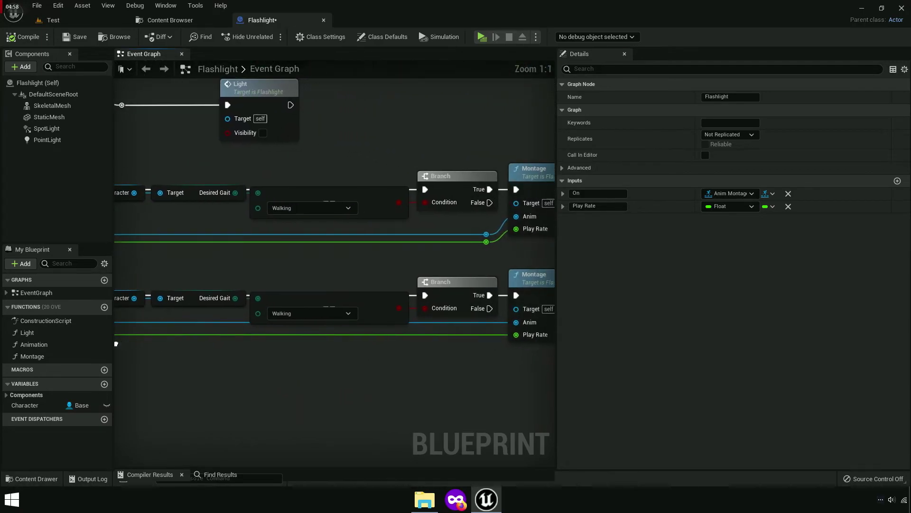
left_click_drag(557, 327, 884, 328)
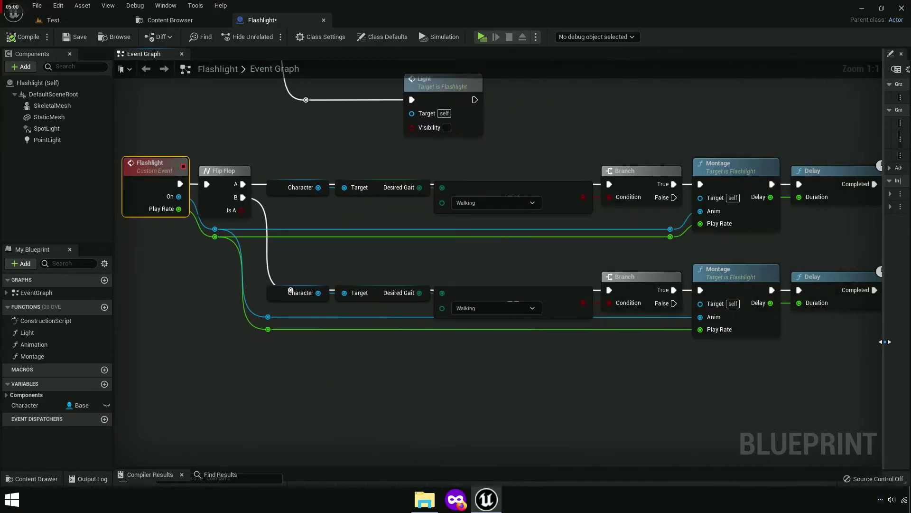
right_click_drag(642, 336, 854, 372)
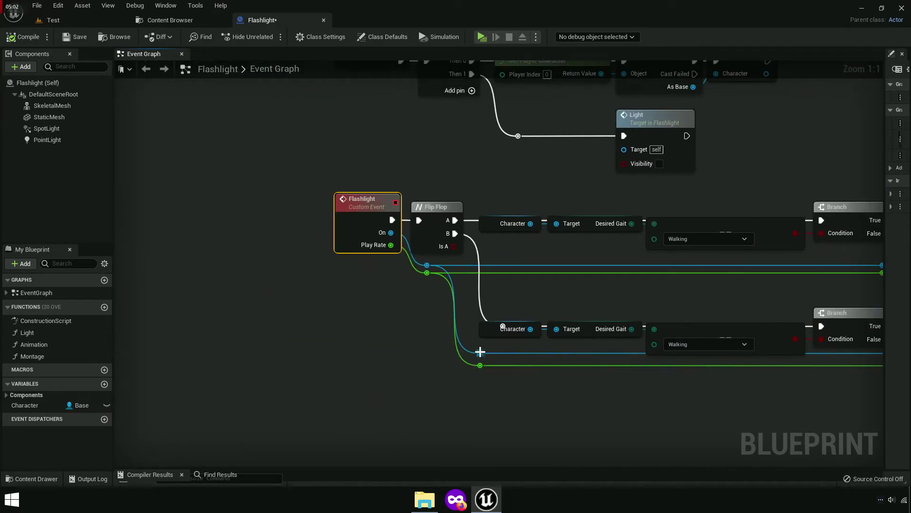
scroll(480, 352, "up", 3)
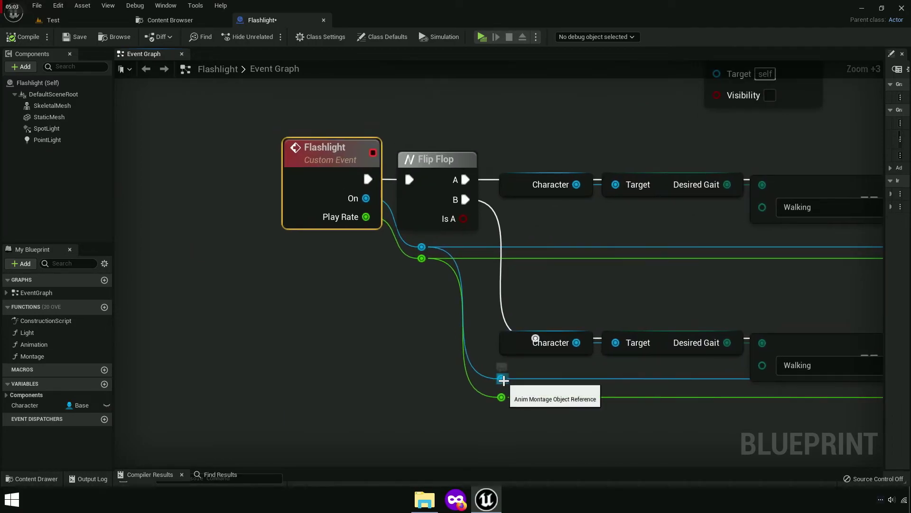
left_click_drag(502, 378, 361, 157)
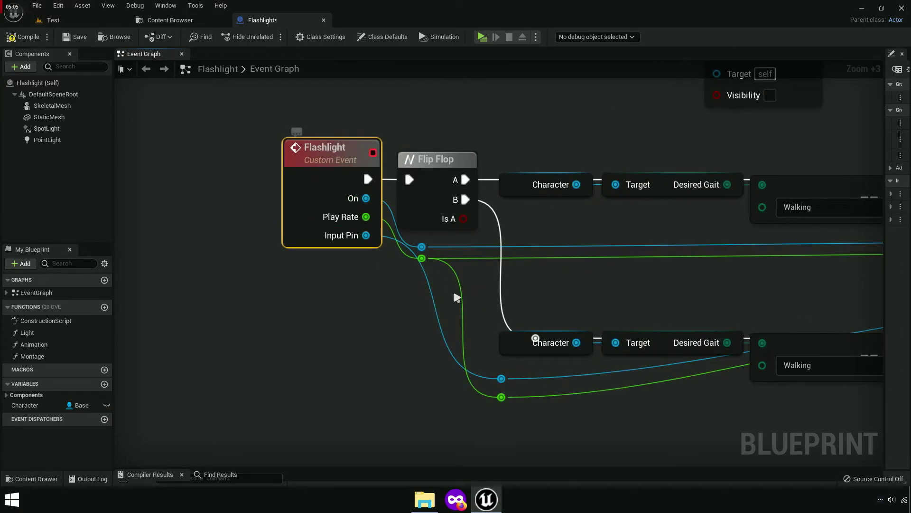
right_click_drag(459, 361, 457, 369)
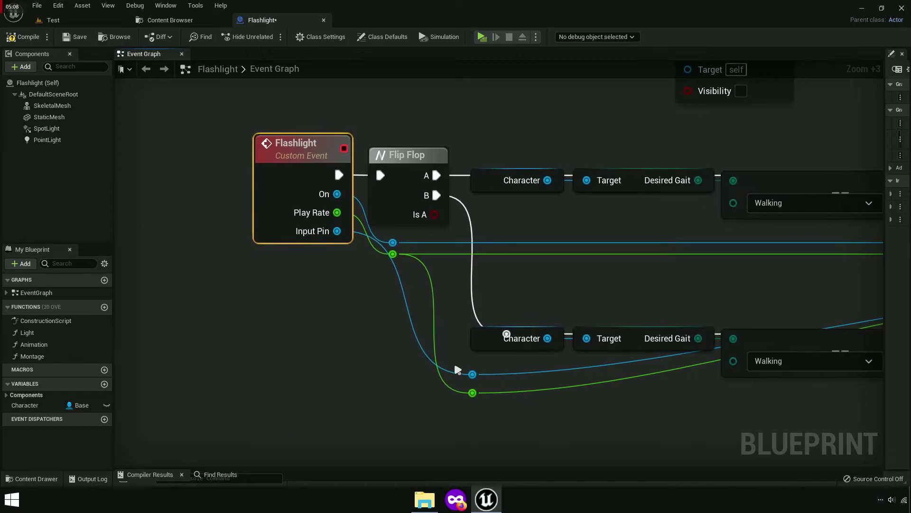
scroll(474, 384, "down", 4)
scroll(448, 394, "down", 1)
scroll(349, 371, "up", 2)
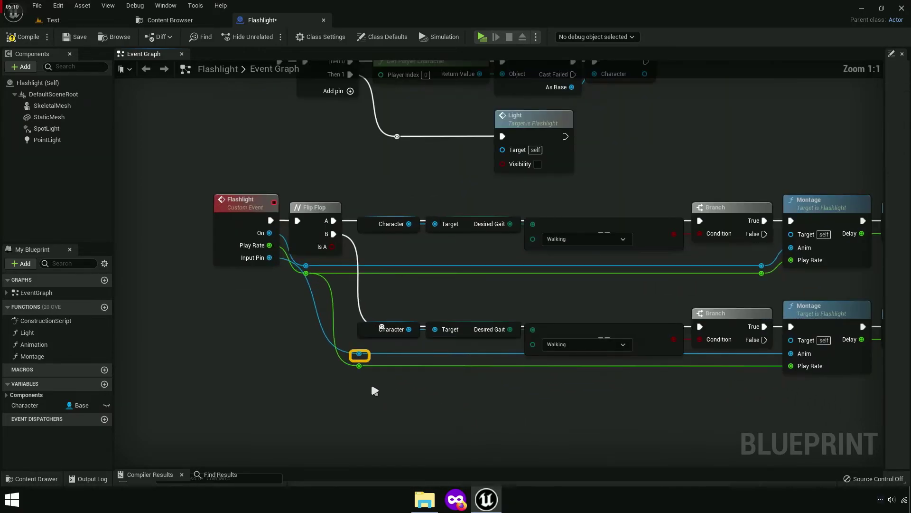
left_click_drag(351, 353, 320, 353)
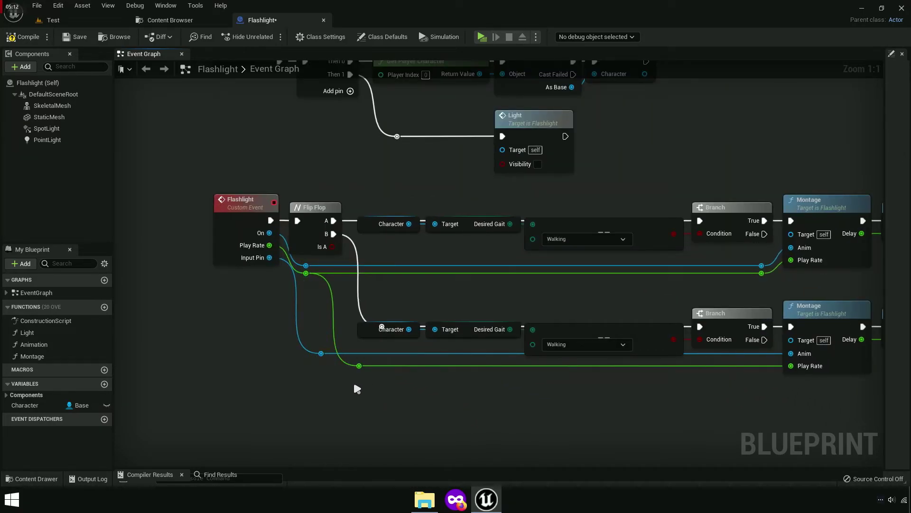
Step: Place Play Rate below the new input, name it Off, and compile the blueprint
left_click(239, 229)
left_click_drag(885, 254, 553, 273)
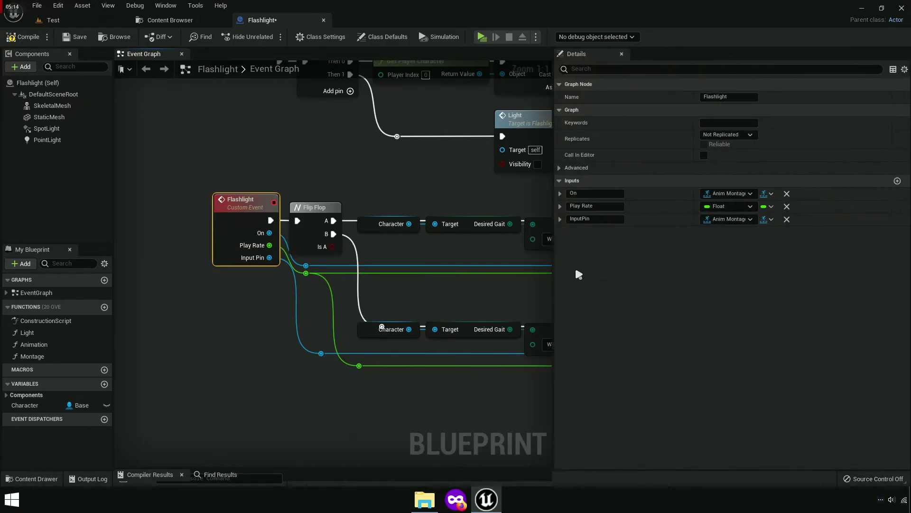
left_click_drag(560, 206, 585, 218)
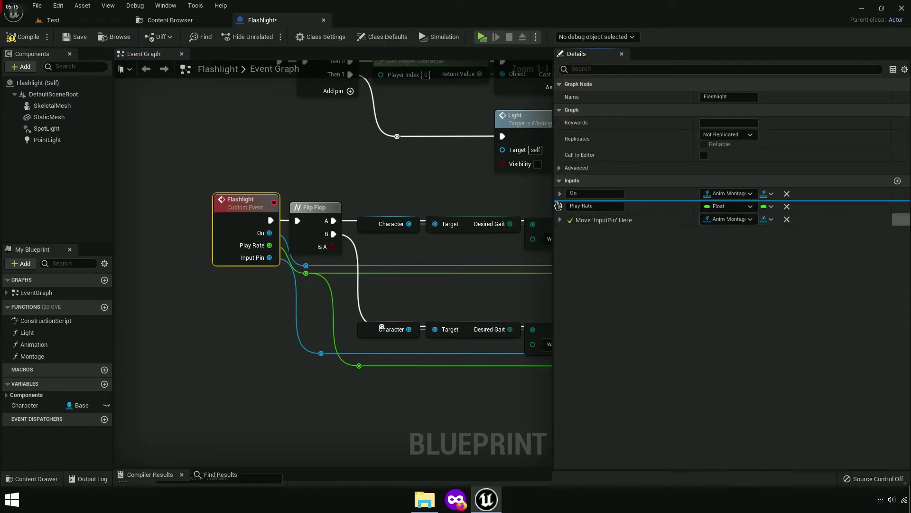
left_click(582, 205)
type("Off")
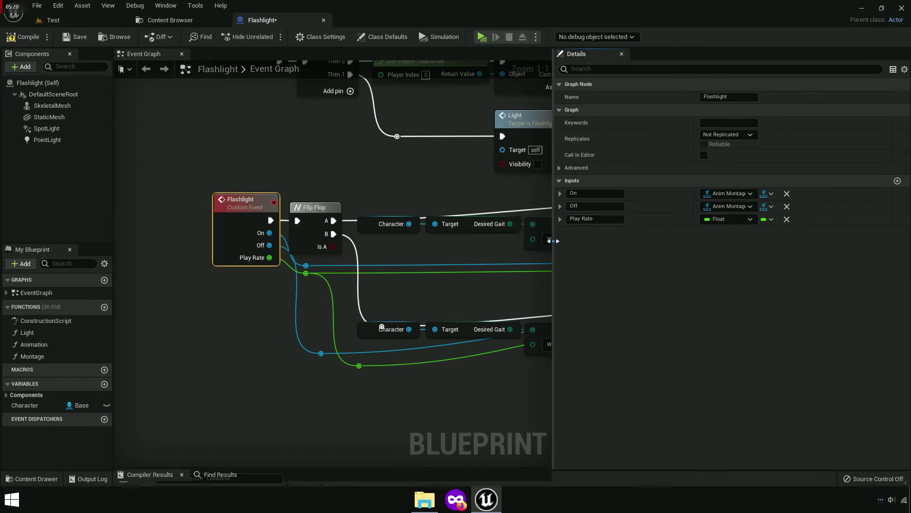
left_click_drag(553, 241, 909, 280)
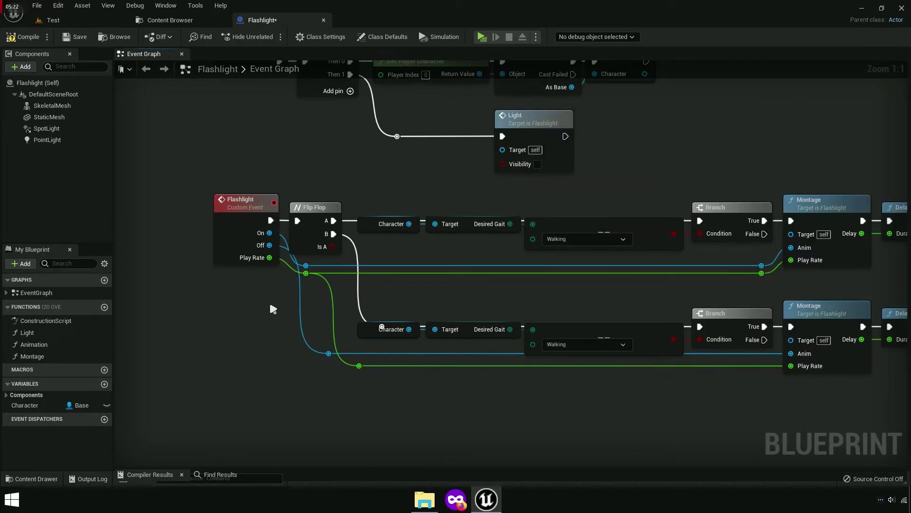
left_click(31, 41)
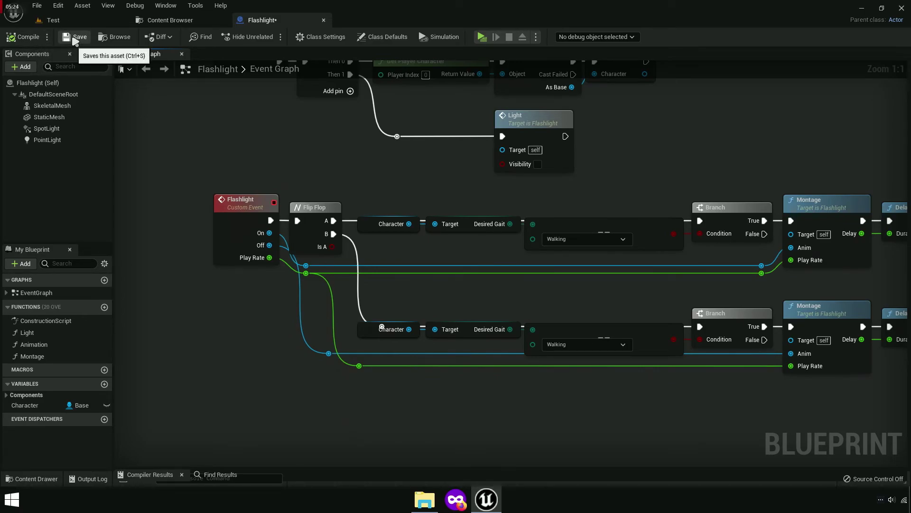
Step: Close the Flashlight blueprint and open the Locomotion blueprint from the Blueprint folder
left_click(323, 20)
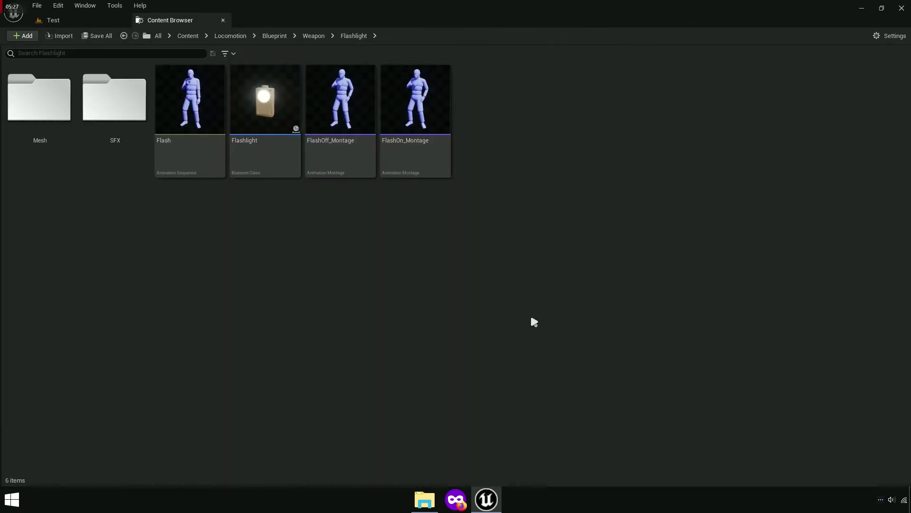
left_click(278, 36)
right_click(496, 175)
left_click(494, 173)
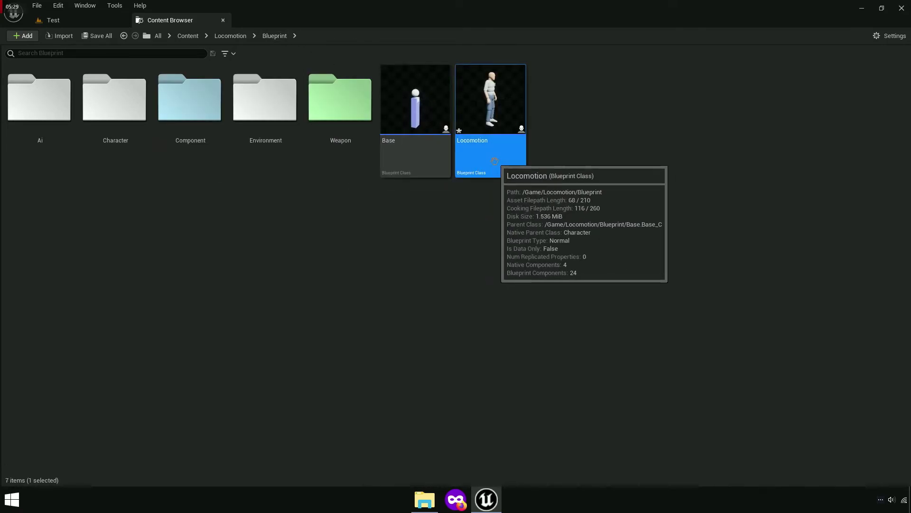
double_click(494, 173)
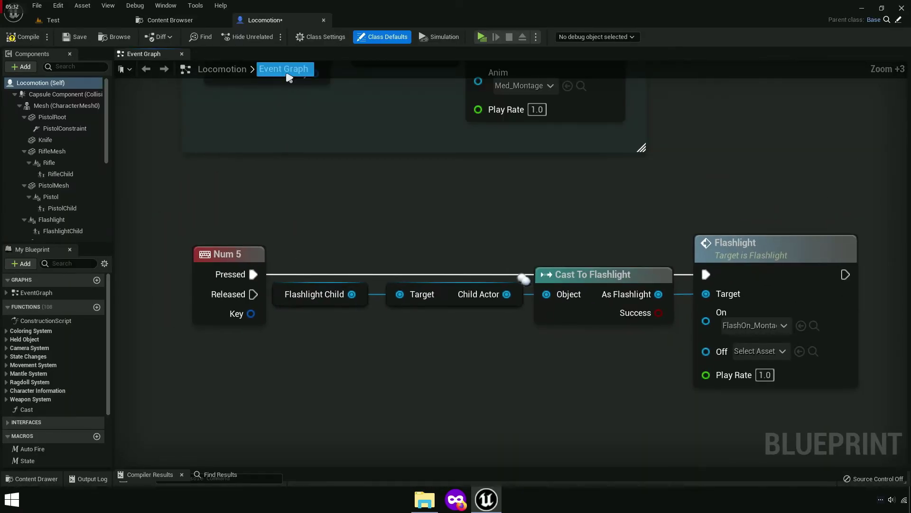
Step: Assign FlashOff_Montage to the Flashlight node's Off pin and launch a standalone preview
scroll(309, 377, "down", 2)
scroll(357, 281, "down", 1)
scroll(554, 249, "up", 3)
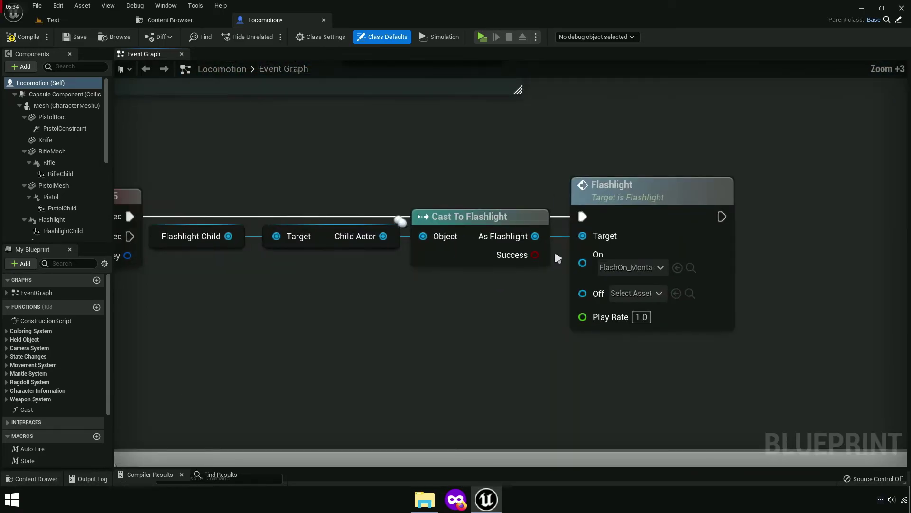
right_click_drag(515, 319, 420, 318)
scroll(421, 318, "up", 4)
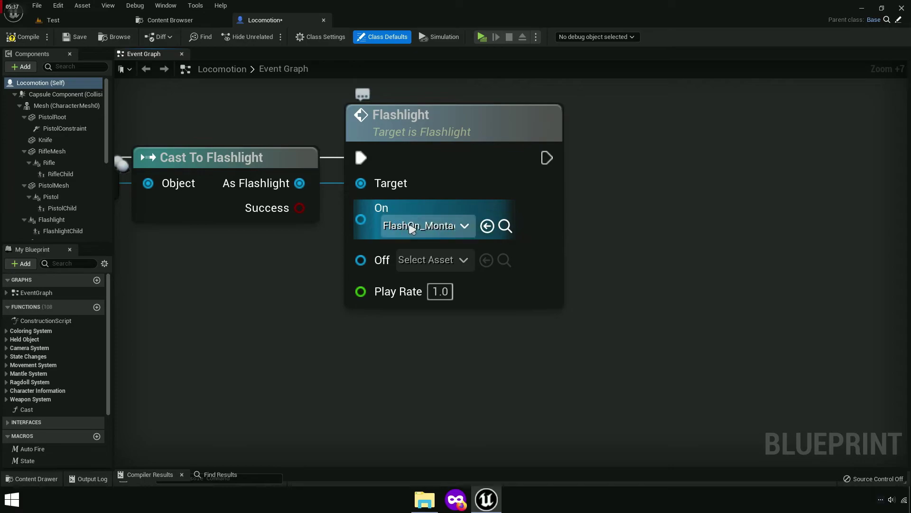
left_click(506, 227)
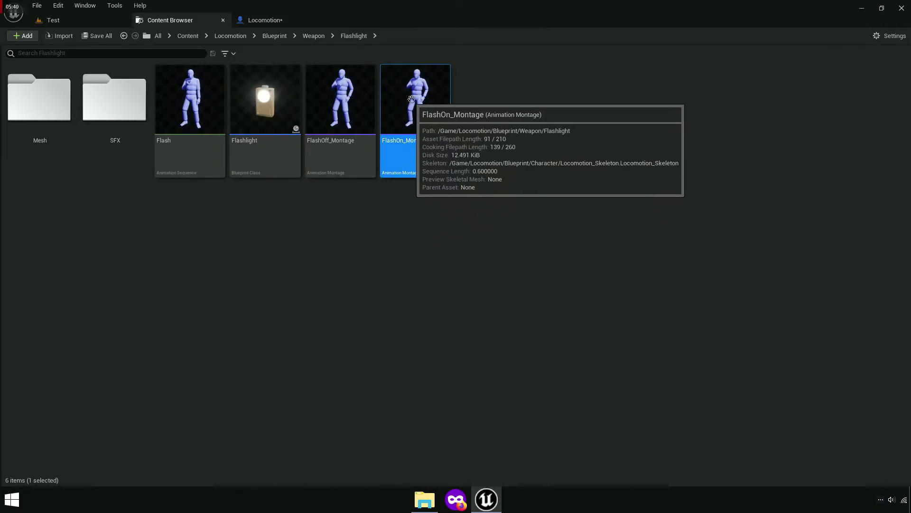
left_click(369, 158)
mouse_move(370, 158)
left_mouse_down()
mouse_move(250, 18)
mouse_move(414, 279)
mouse_move(383, 267)
left_mouse_up()
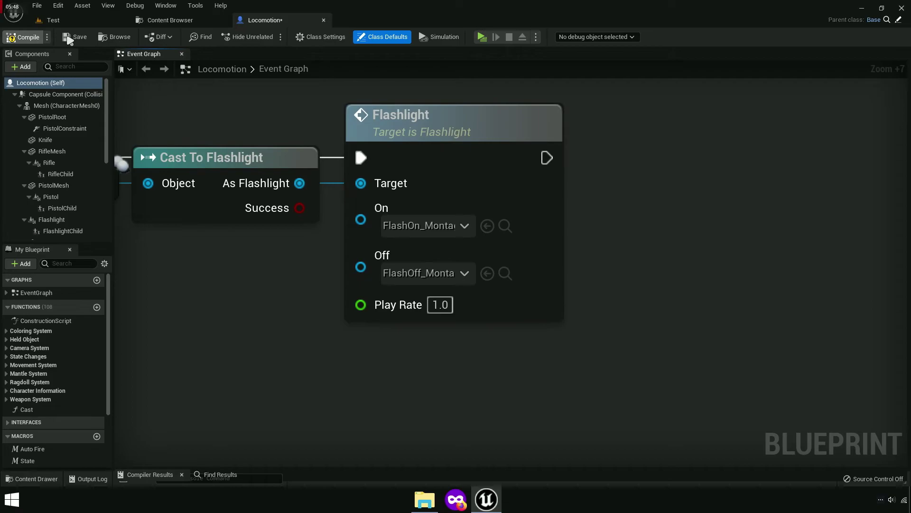
left_click(482, 37)
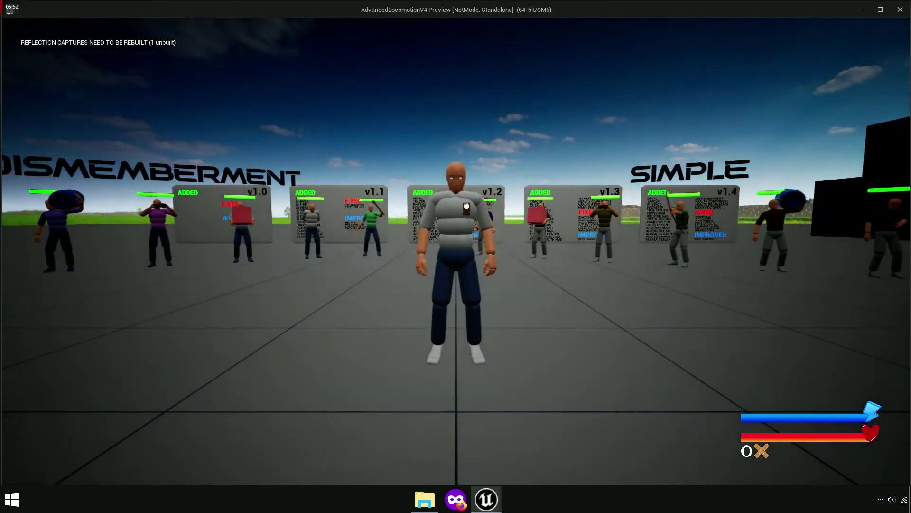
Step: Switch the flashlight off, run the character around the level, then exit with Esc
key("f")
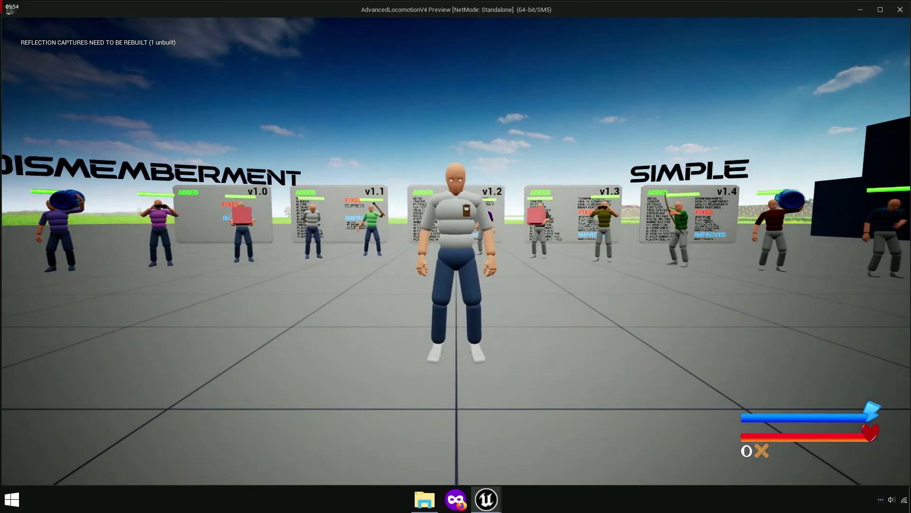
key("s")
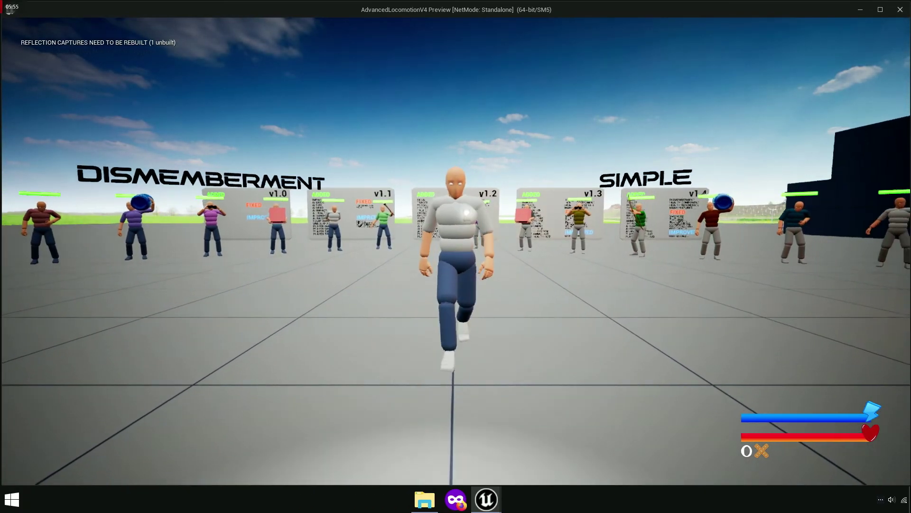
key("d")
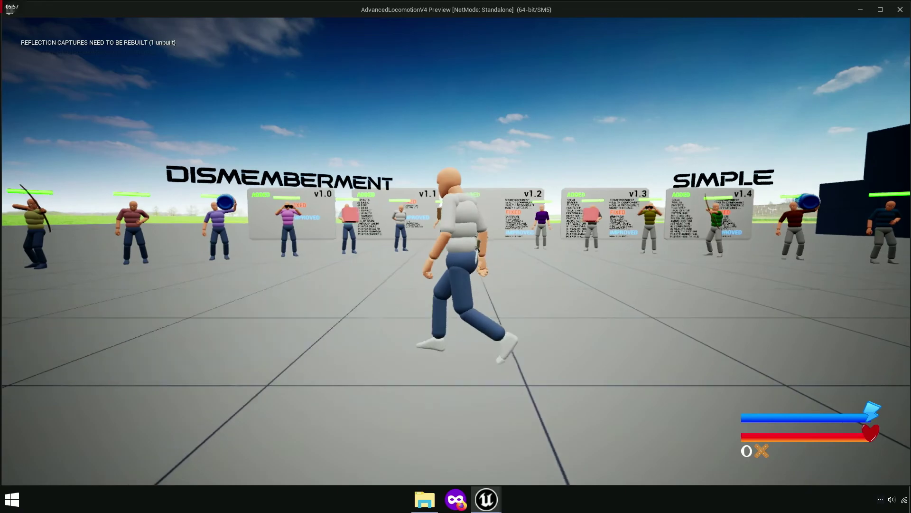
key("w")
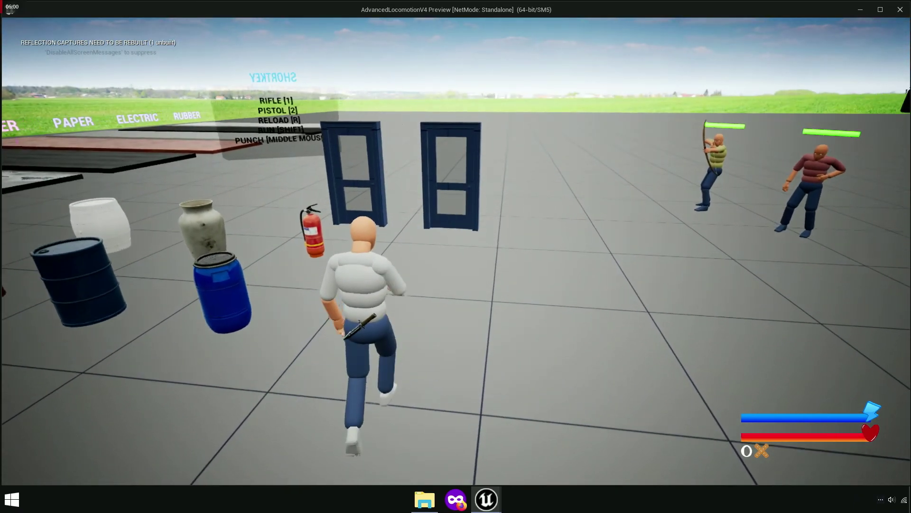
key("a")
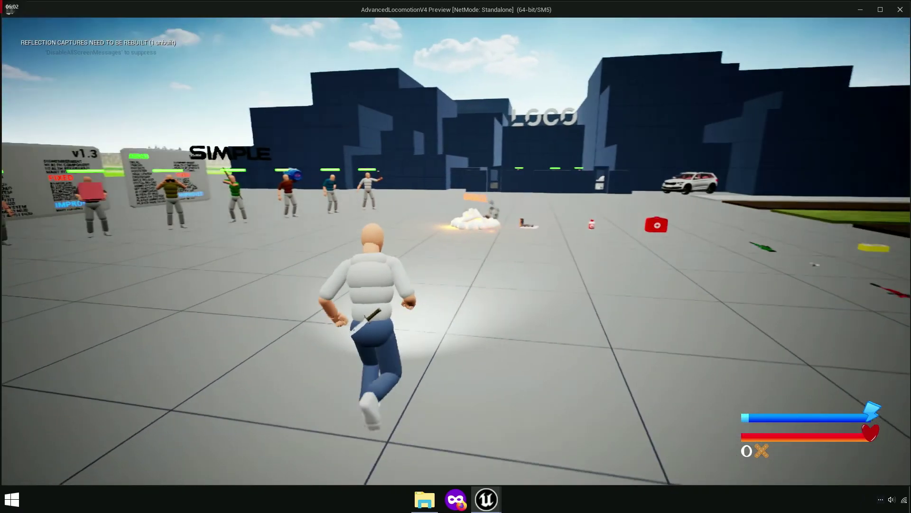
key("w")
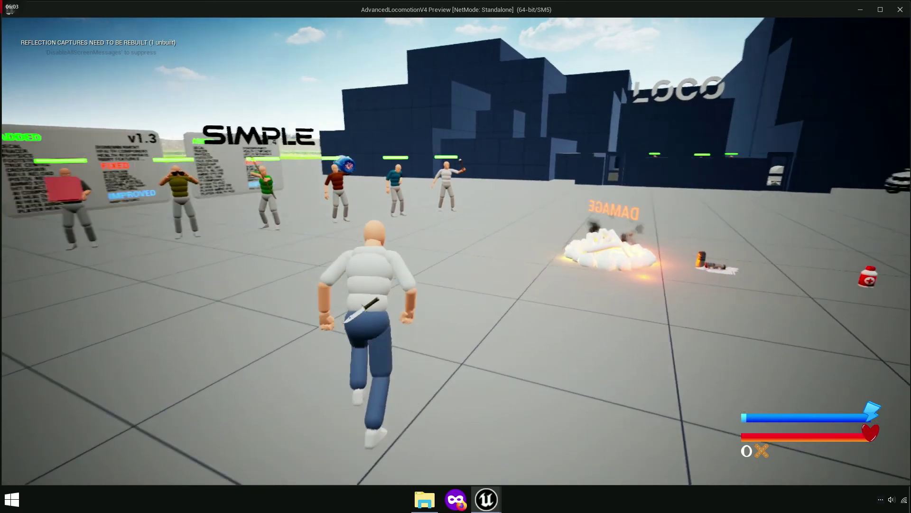
key("Escape")
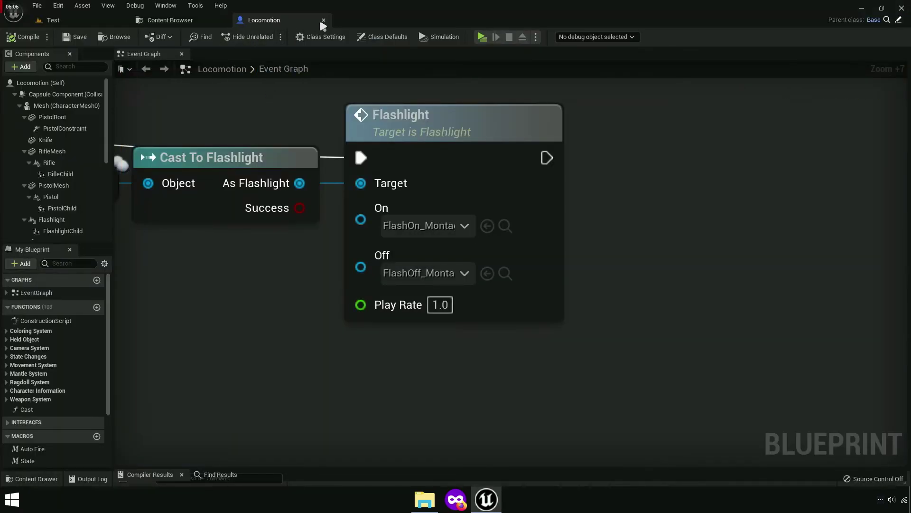
Step: Close Locomotion, open the Flashlight blueprint and select its SpotLight component
left_click(323, 19)
left_click(262, 141)
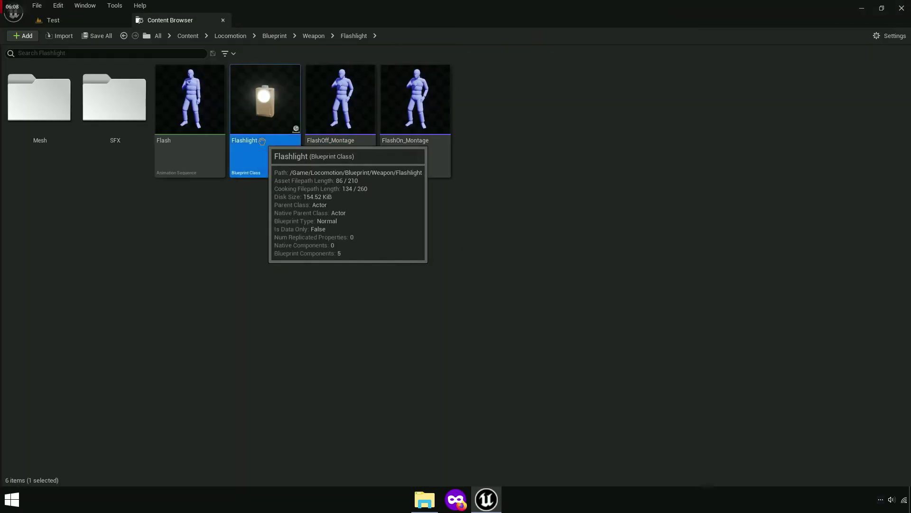
double_click(269, 156)
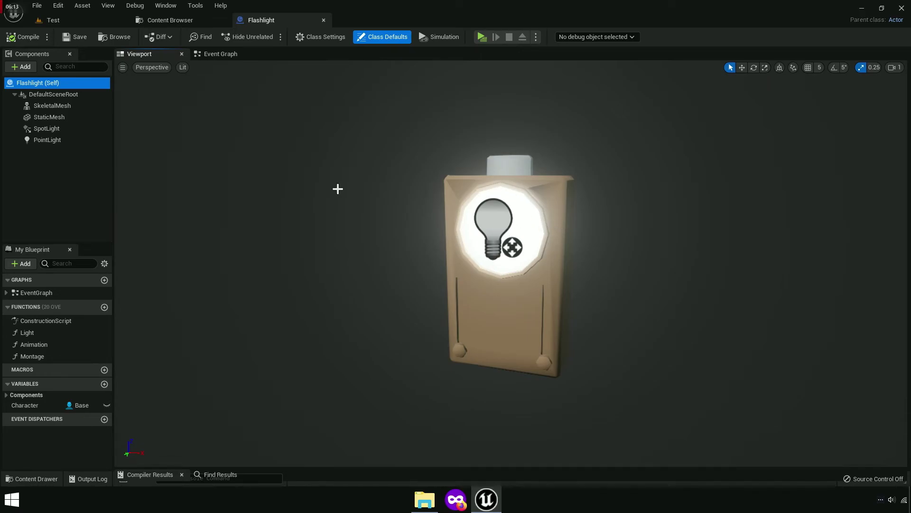
left_click(46, 130)
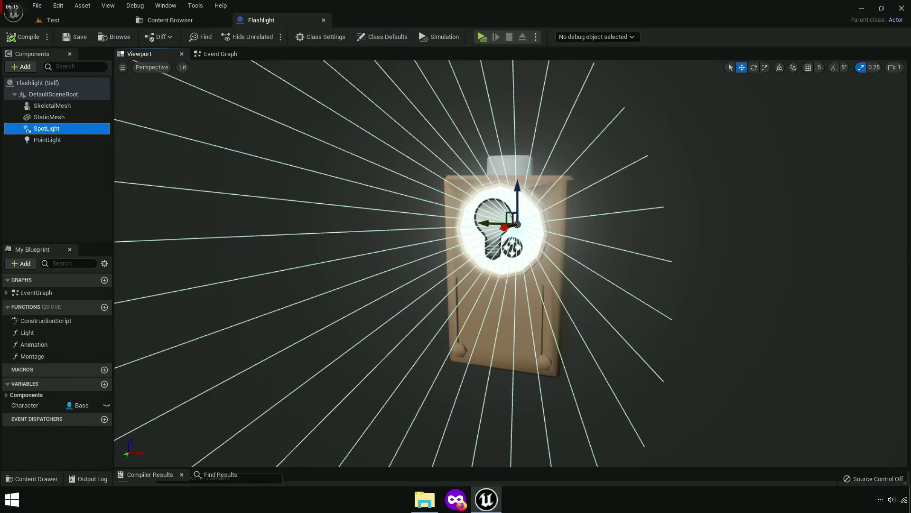
Step: Raise the SpotLight intensity to 500000 and start a play test of the level
left_click_drag(531, 254, 386, 265, "alt")
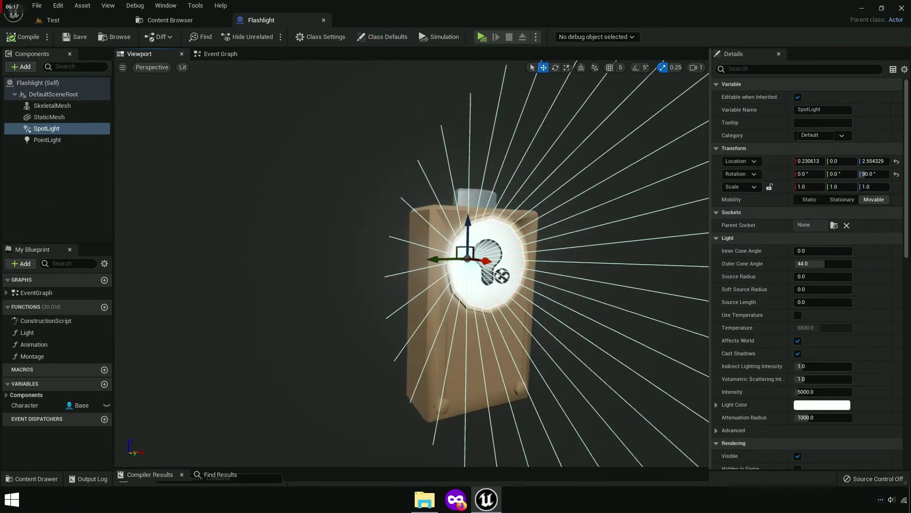
left_click_drag(450, 262, 271, 260)
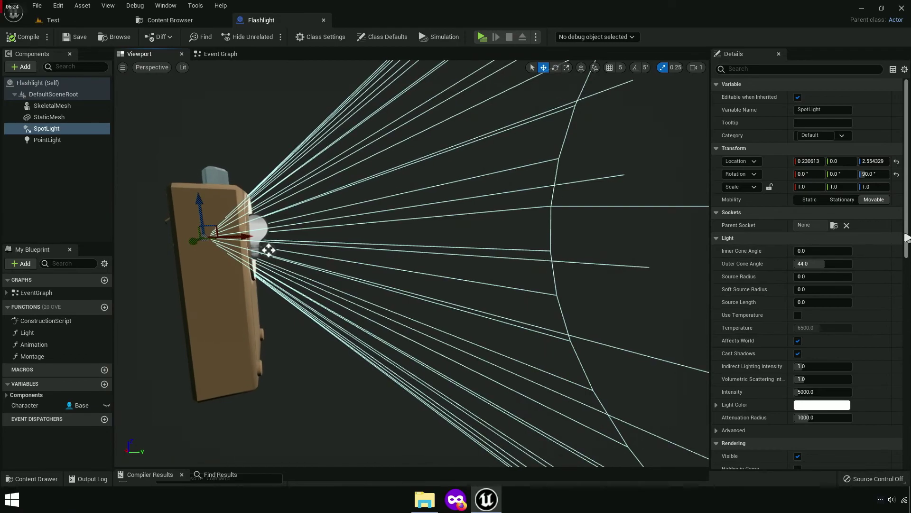
left_click_drag(908, 228, 768, 276)
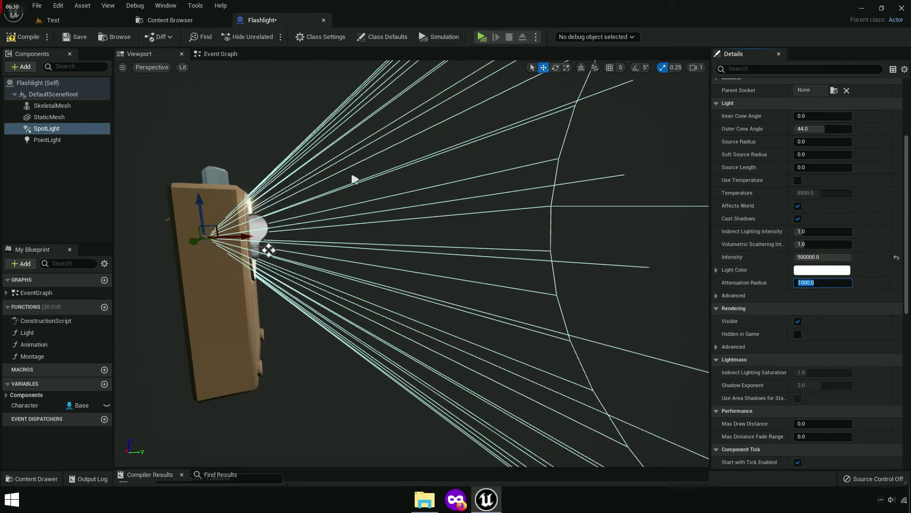
left_click(482, 36)
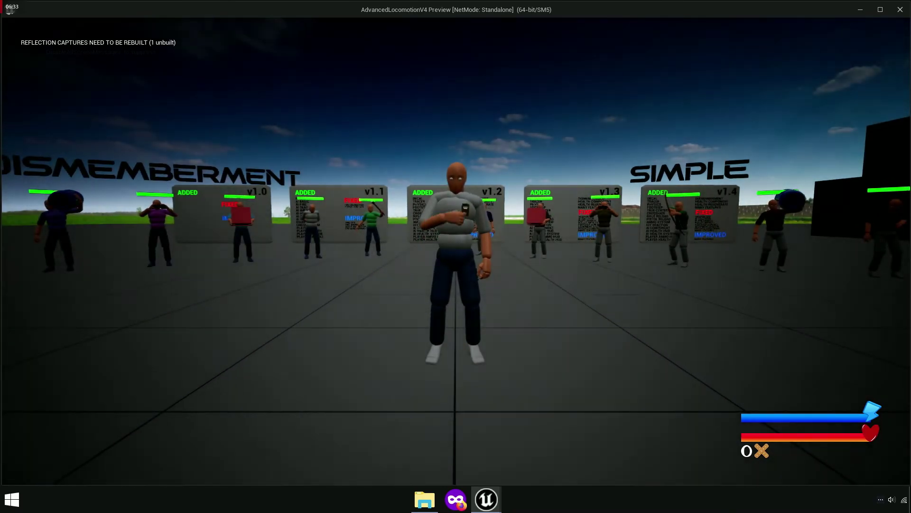
Step: Turn the flashlight on and run through the arena past the crowd to check the brighter beam
key("f")
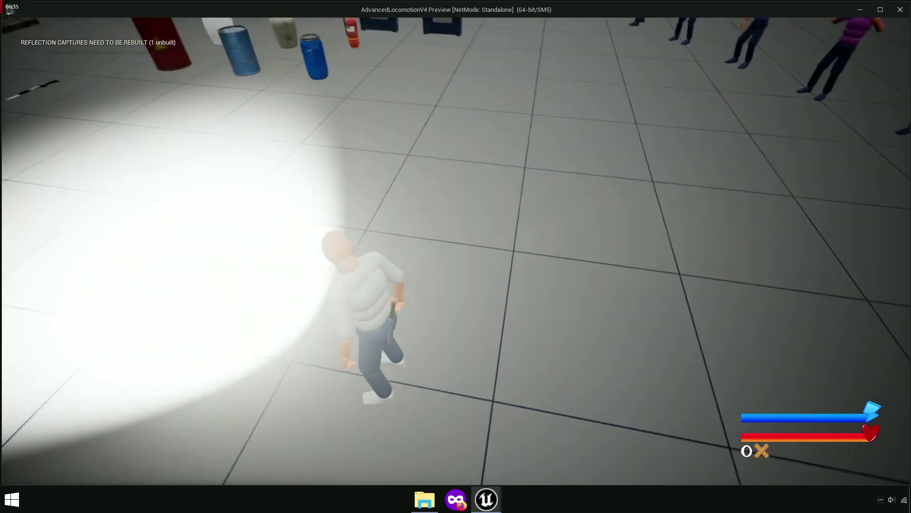
key("w")
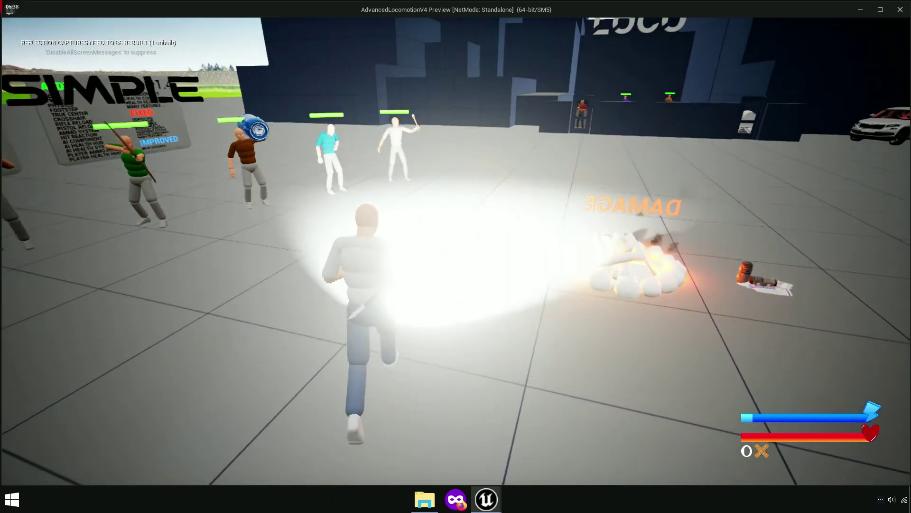
key("w")
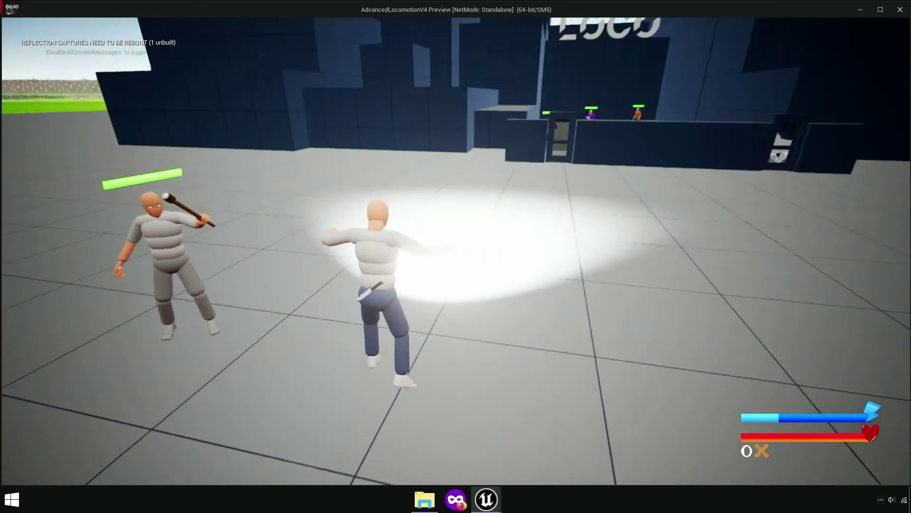
key("w")
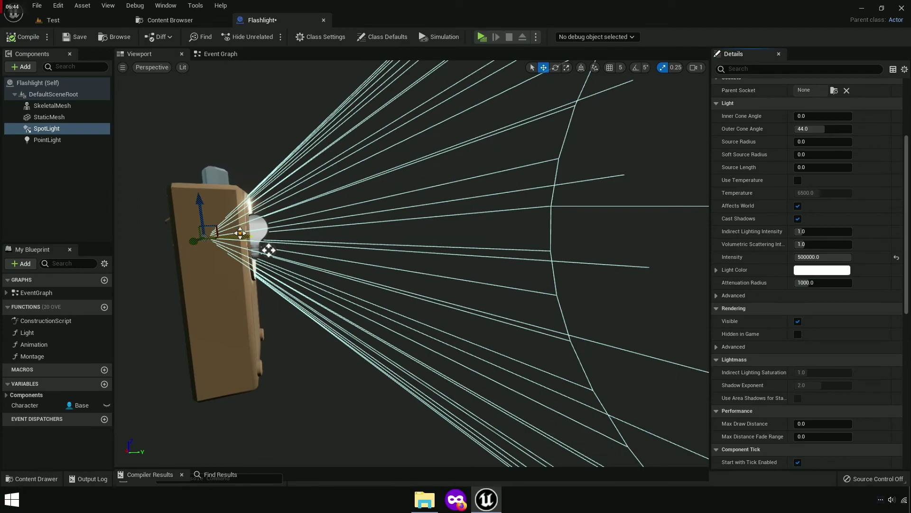
Step: Raise the SpotLight attenuation radius to 16384 and relaunch the standalone preview
right_click_drag(537, 274, 537, 274)
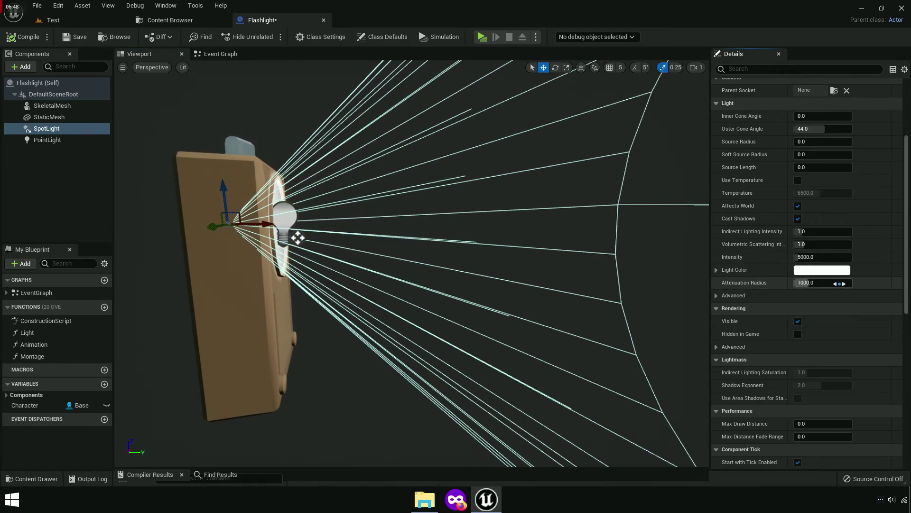
right_click_drag(522, 294, 522, 294)
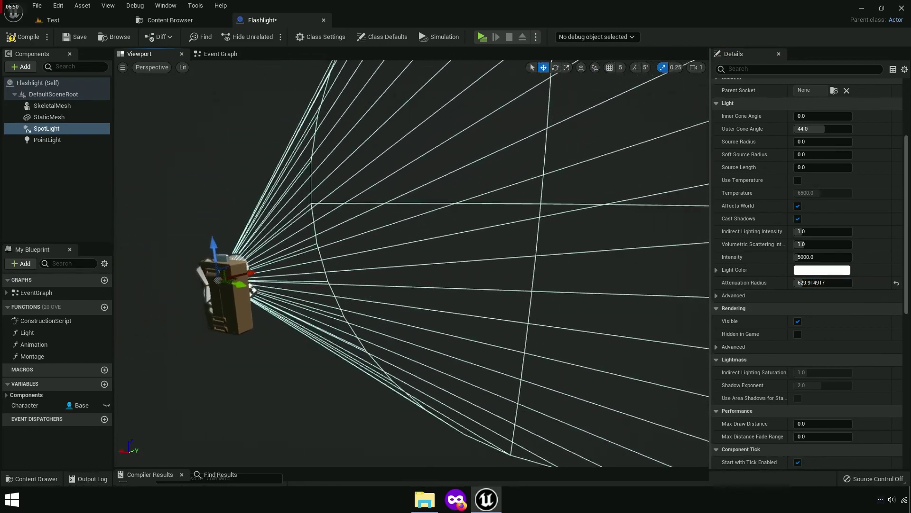
left_click_drag(852, 286, 813, 302)
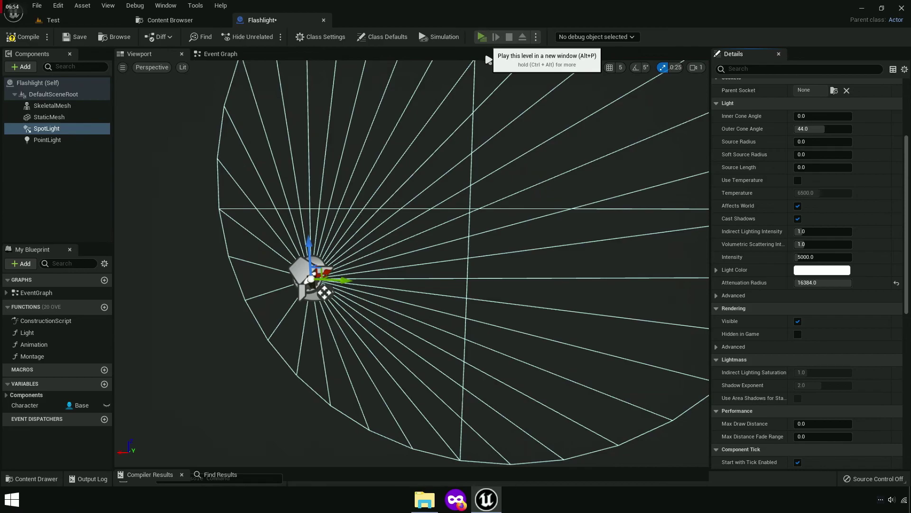
left_click(482, 37)
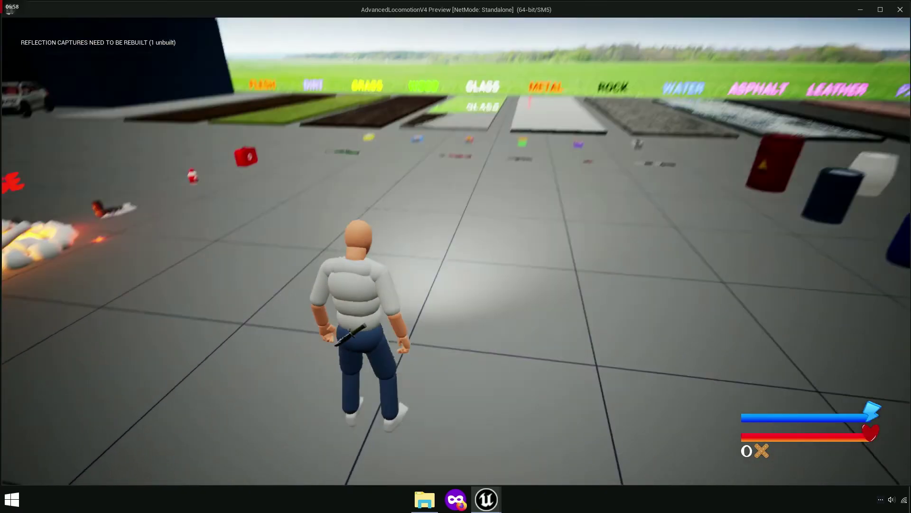
Step: Run the character forward to test the flashlight's light
key("w")
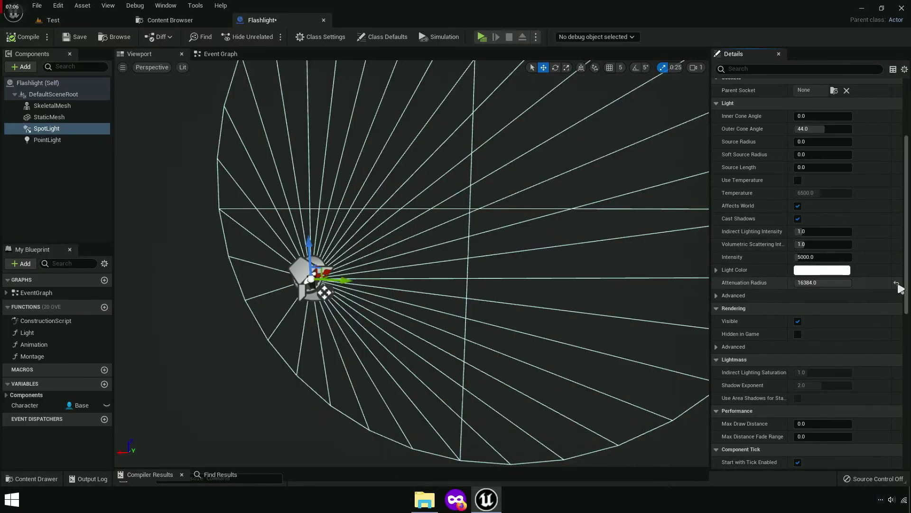
Step: Reset the attenuation radius and set the inner cone angle to 50
left_click(896, 283)
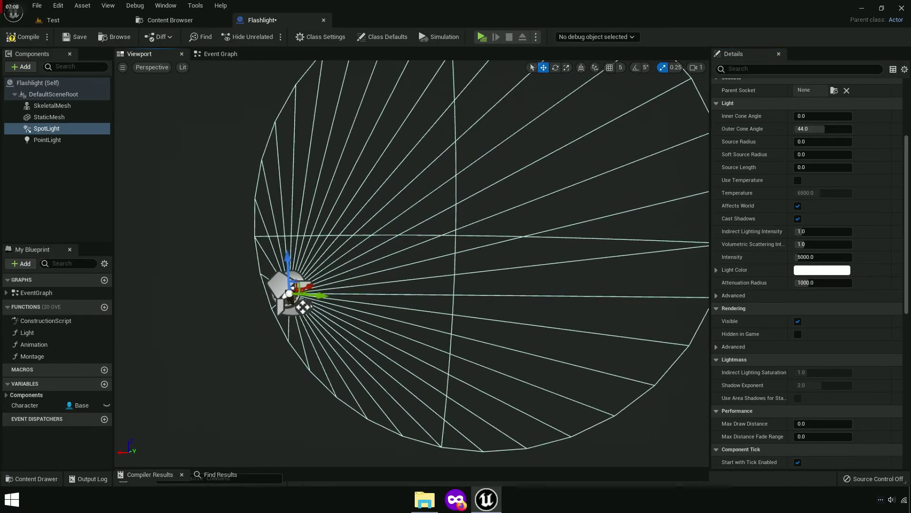
scroll(677, 264, "up", 5)
scroll(796, 328, "down", 5)
scroll(796, 461, "up", 5)
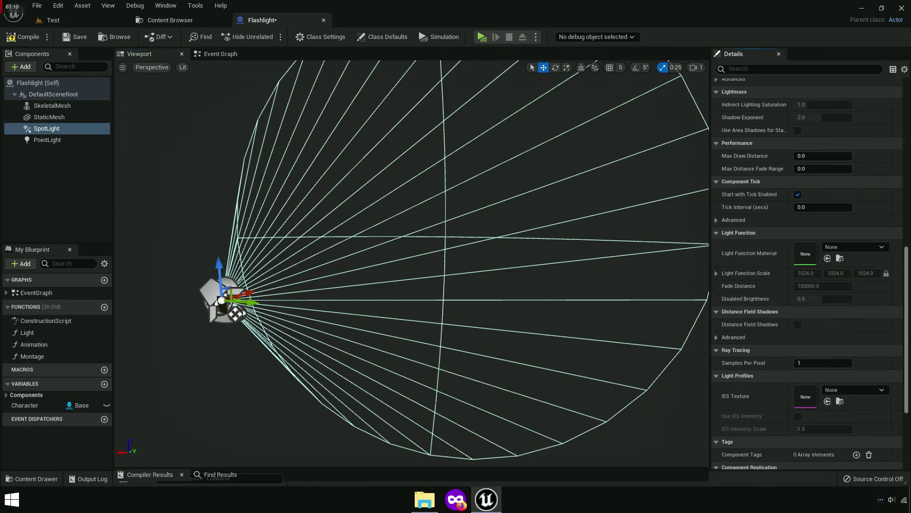
scroll(797, 460, "up", 4)
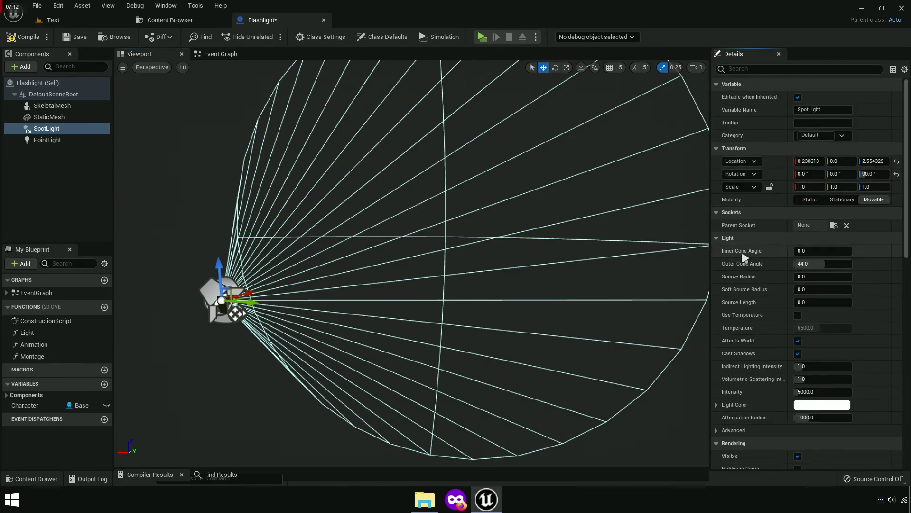
type("50")
key("Return")
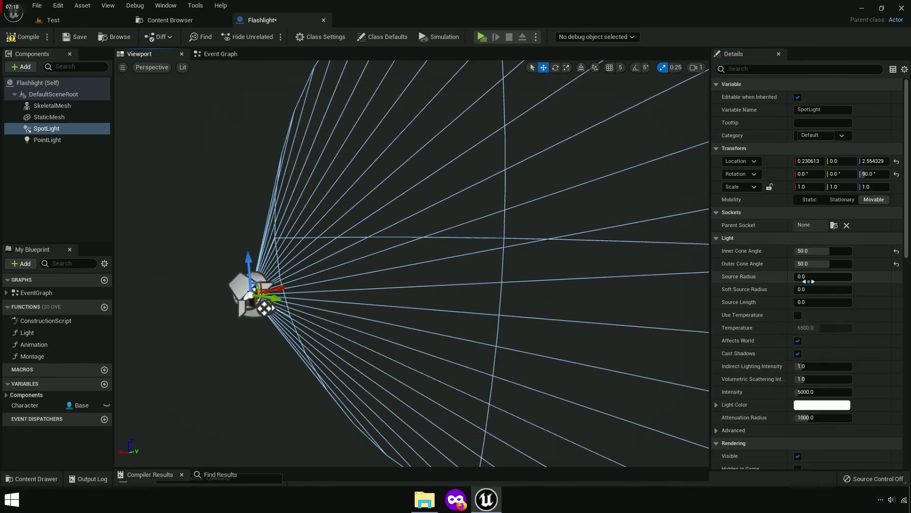
Step: Set the attenuation radius to 10000 and the intensity to 50000
left_click(821, 417)
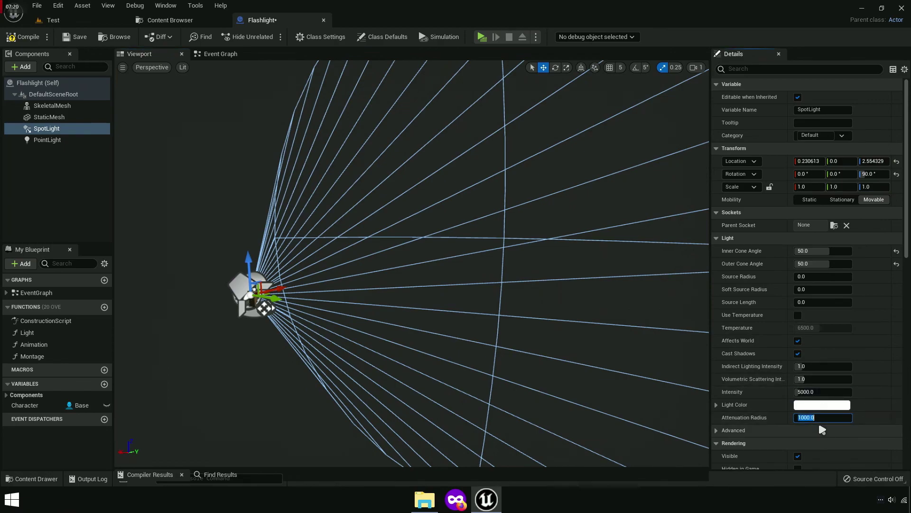
type("10000")
key("Return")
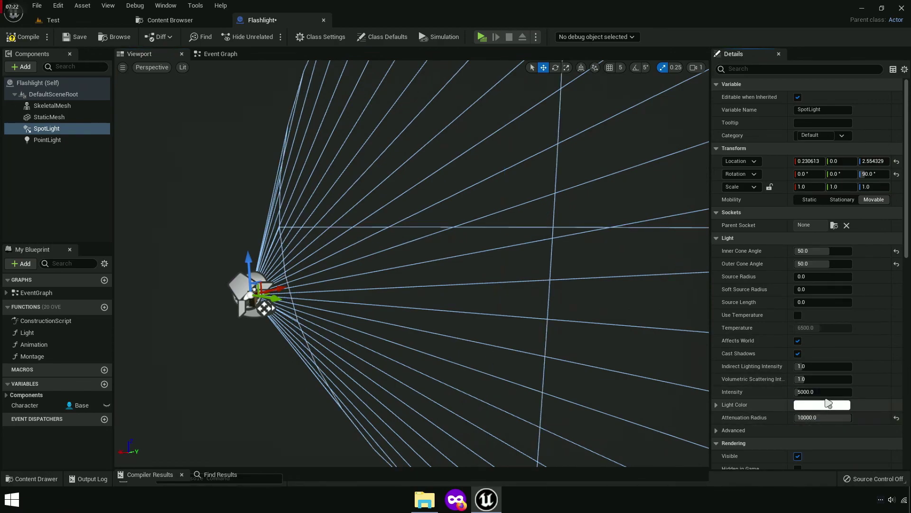
left_click(823, 393)
type("50000")
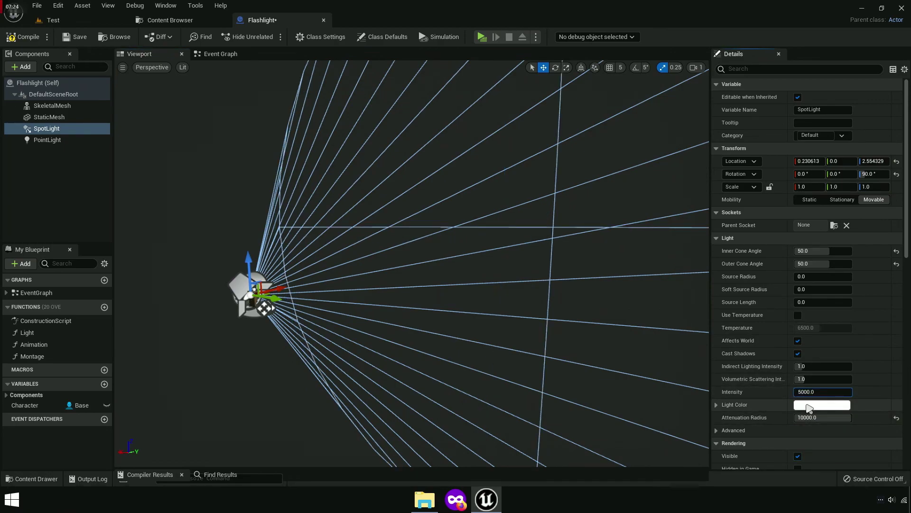
key("Tab")
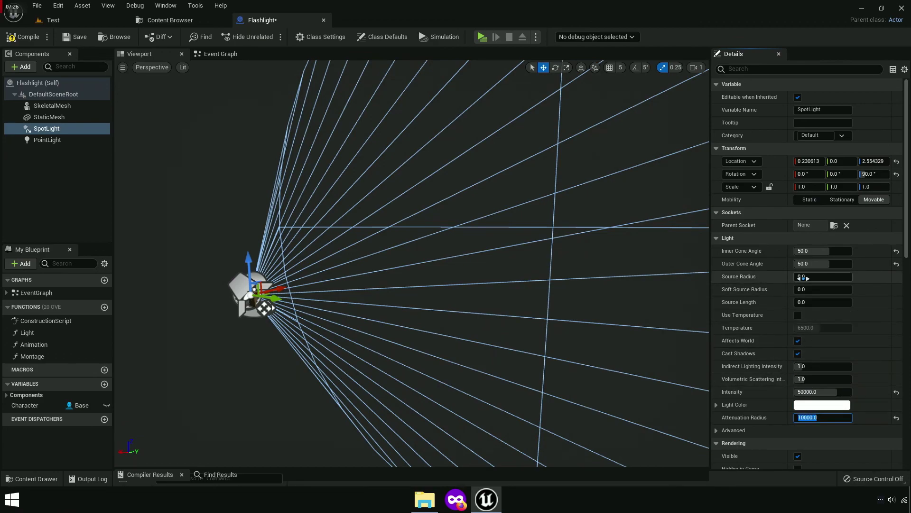
left_click(813, 277)
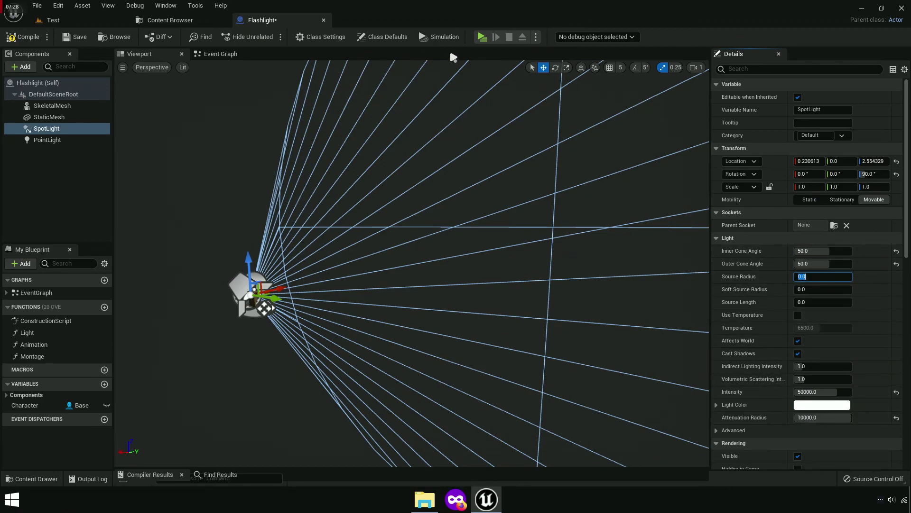
Step: Play the level and run past the NPCs toward the LOCO building to test the wider beam
left_click(483, 37)
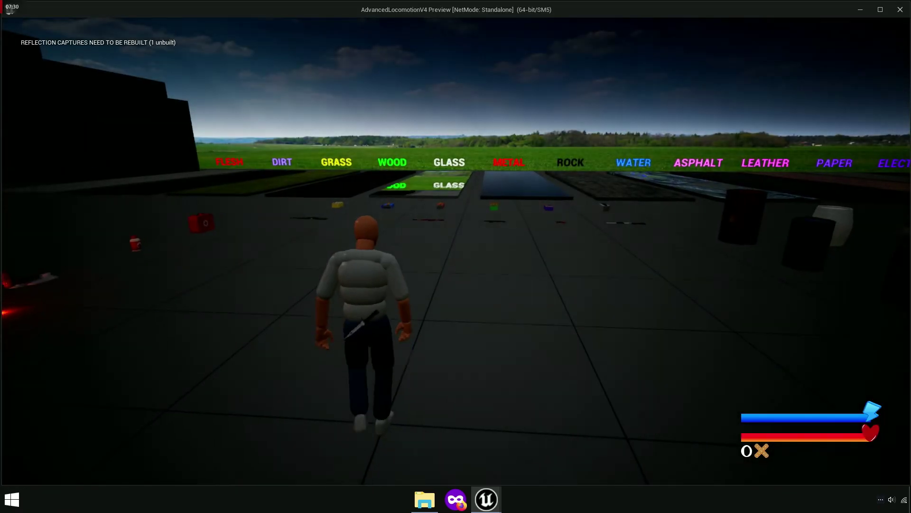
key("w")
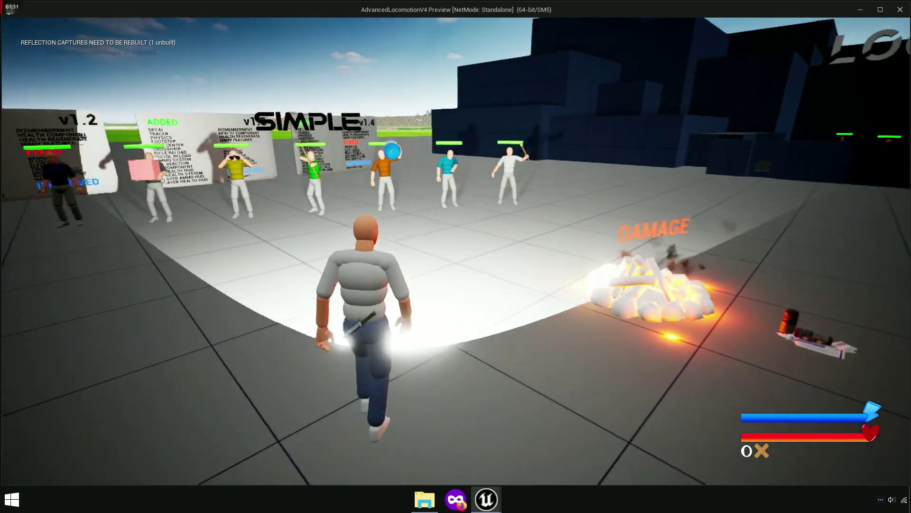
key("w")
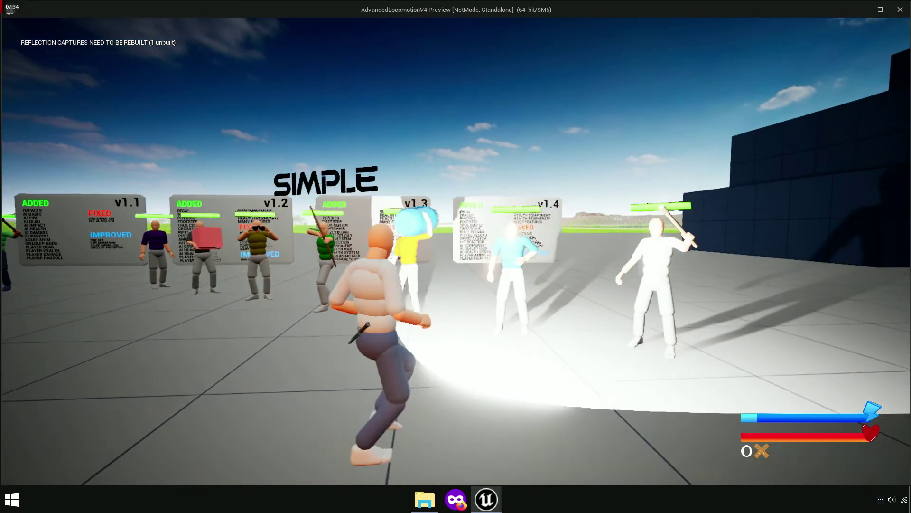
key("w")
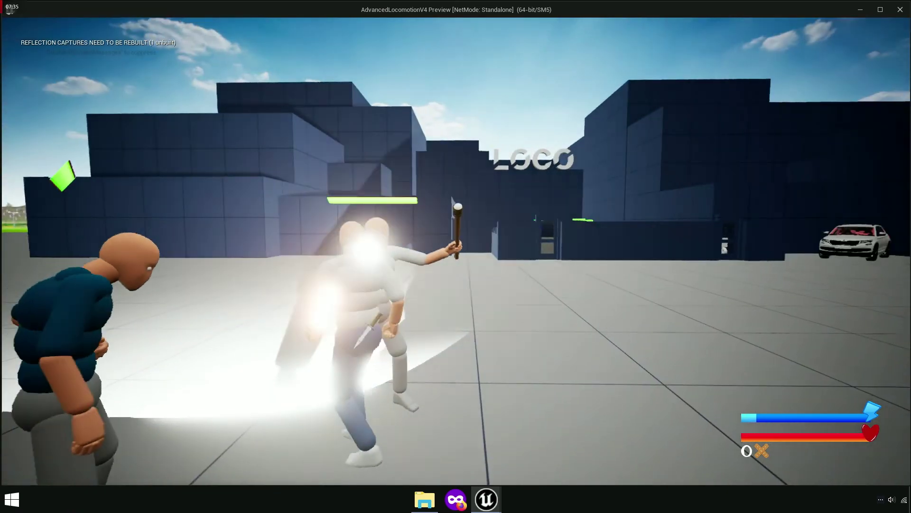
key("w")
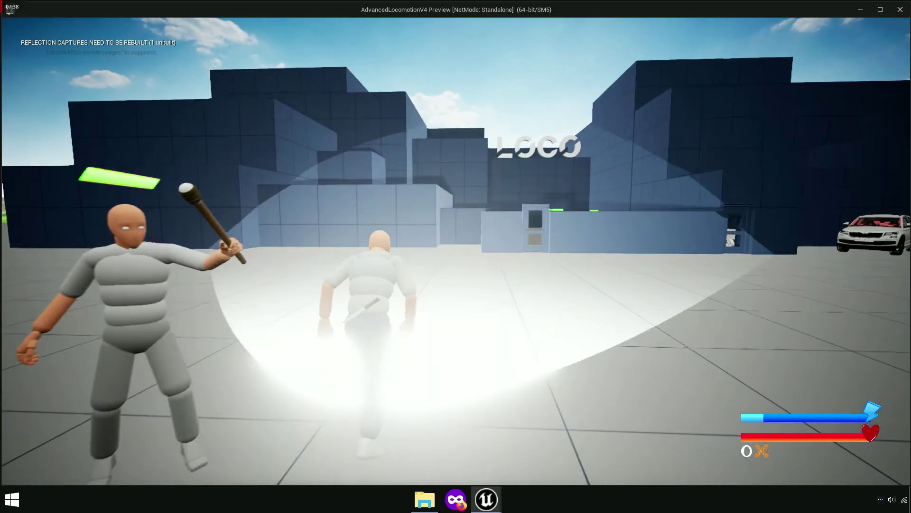
key("w")
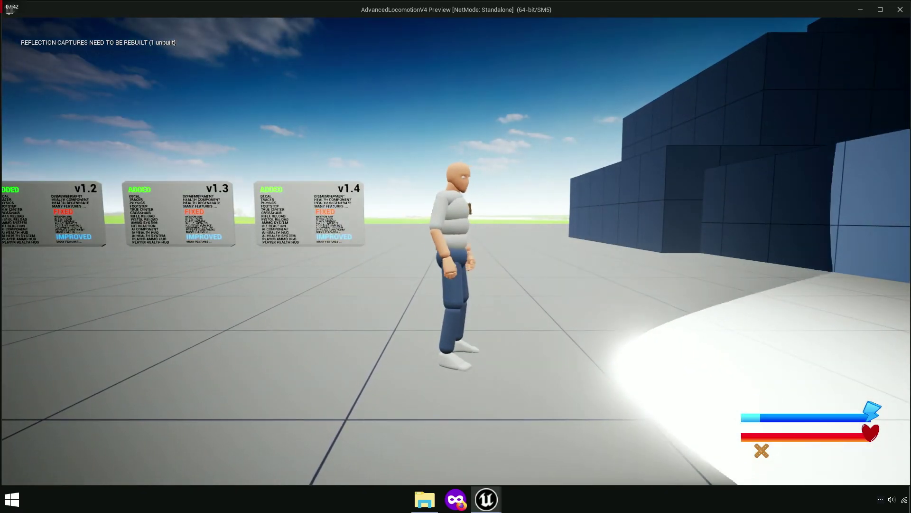
key("1")
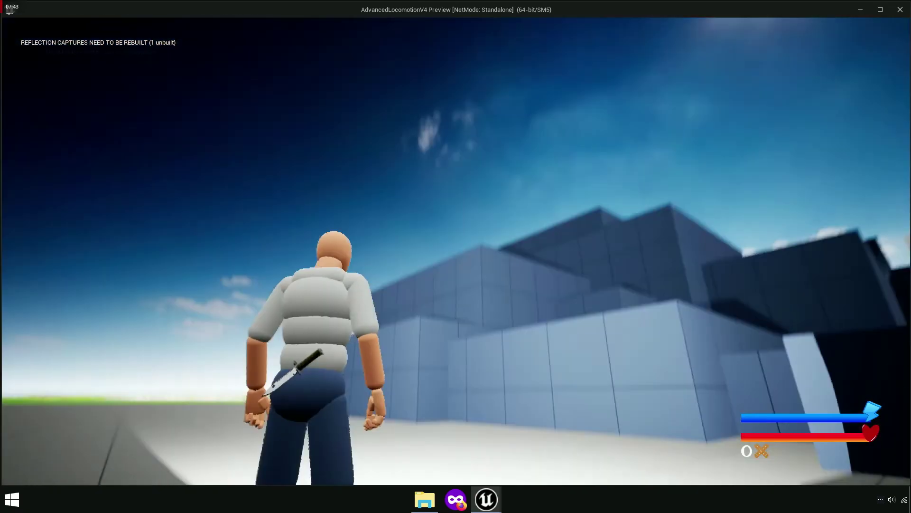
key("w")
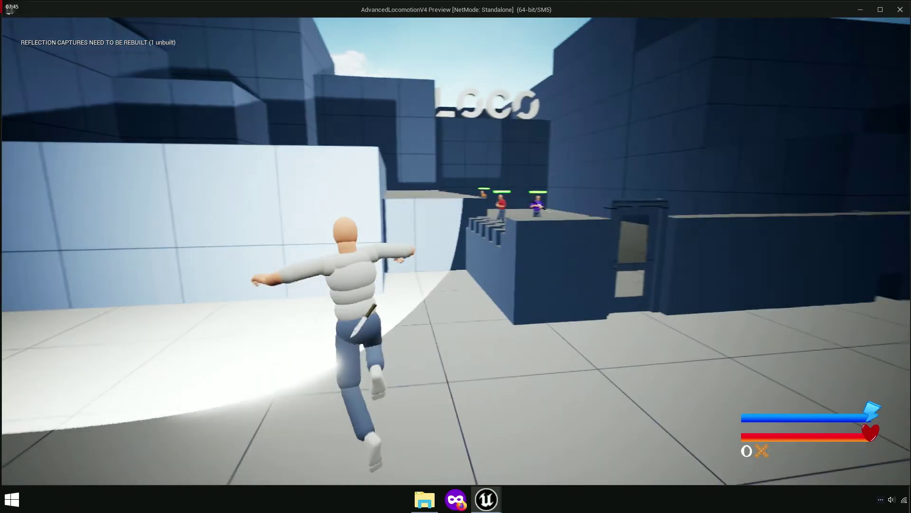